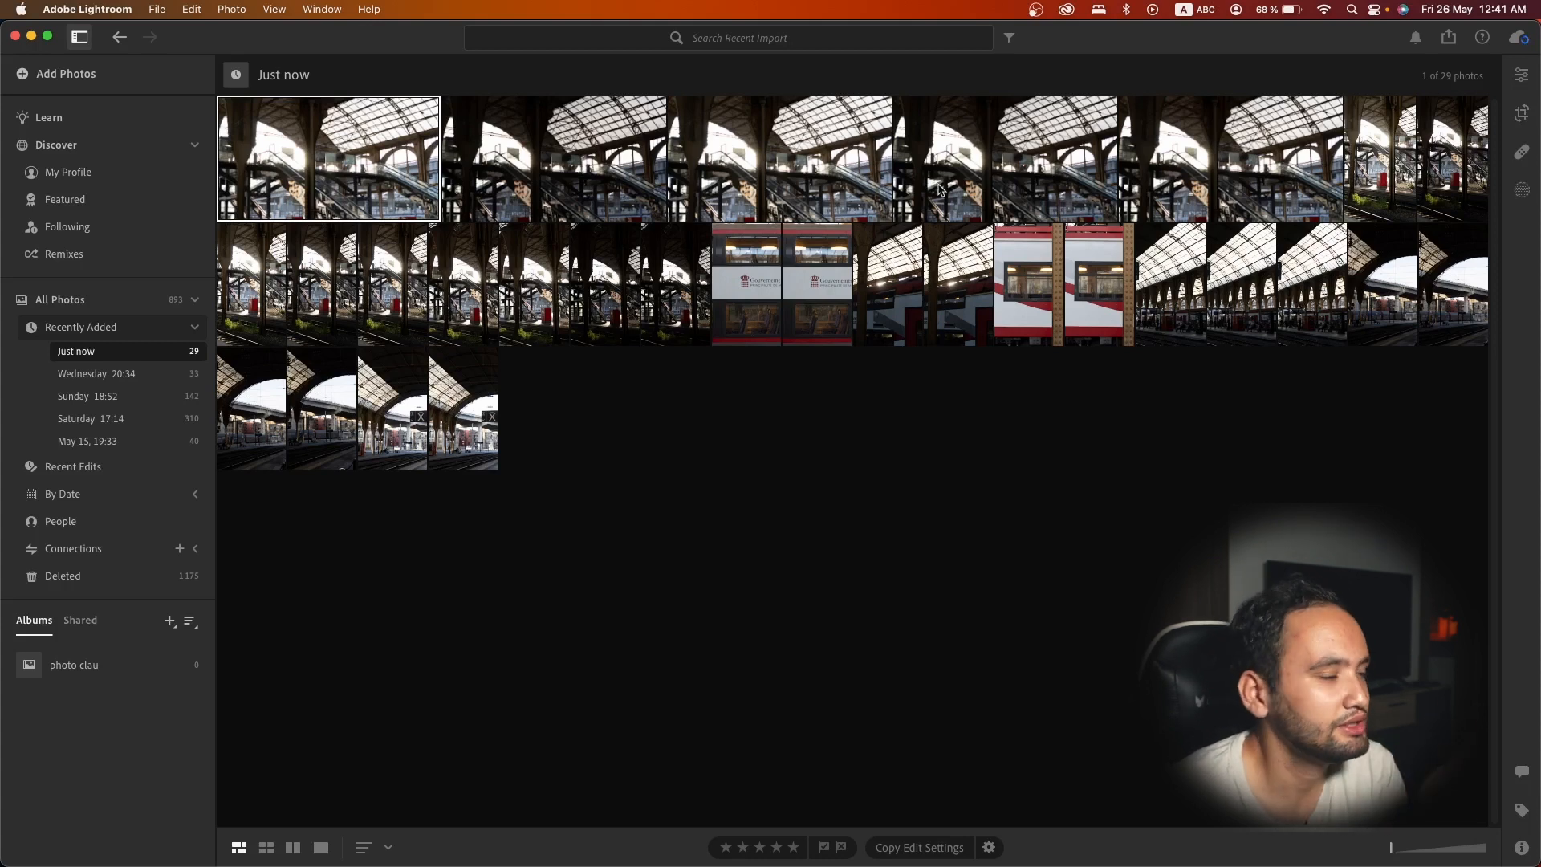
# - Open the horizontal station escalator shots at full size and compare their different exposures
pyautogui.doubleClick(631, 163)
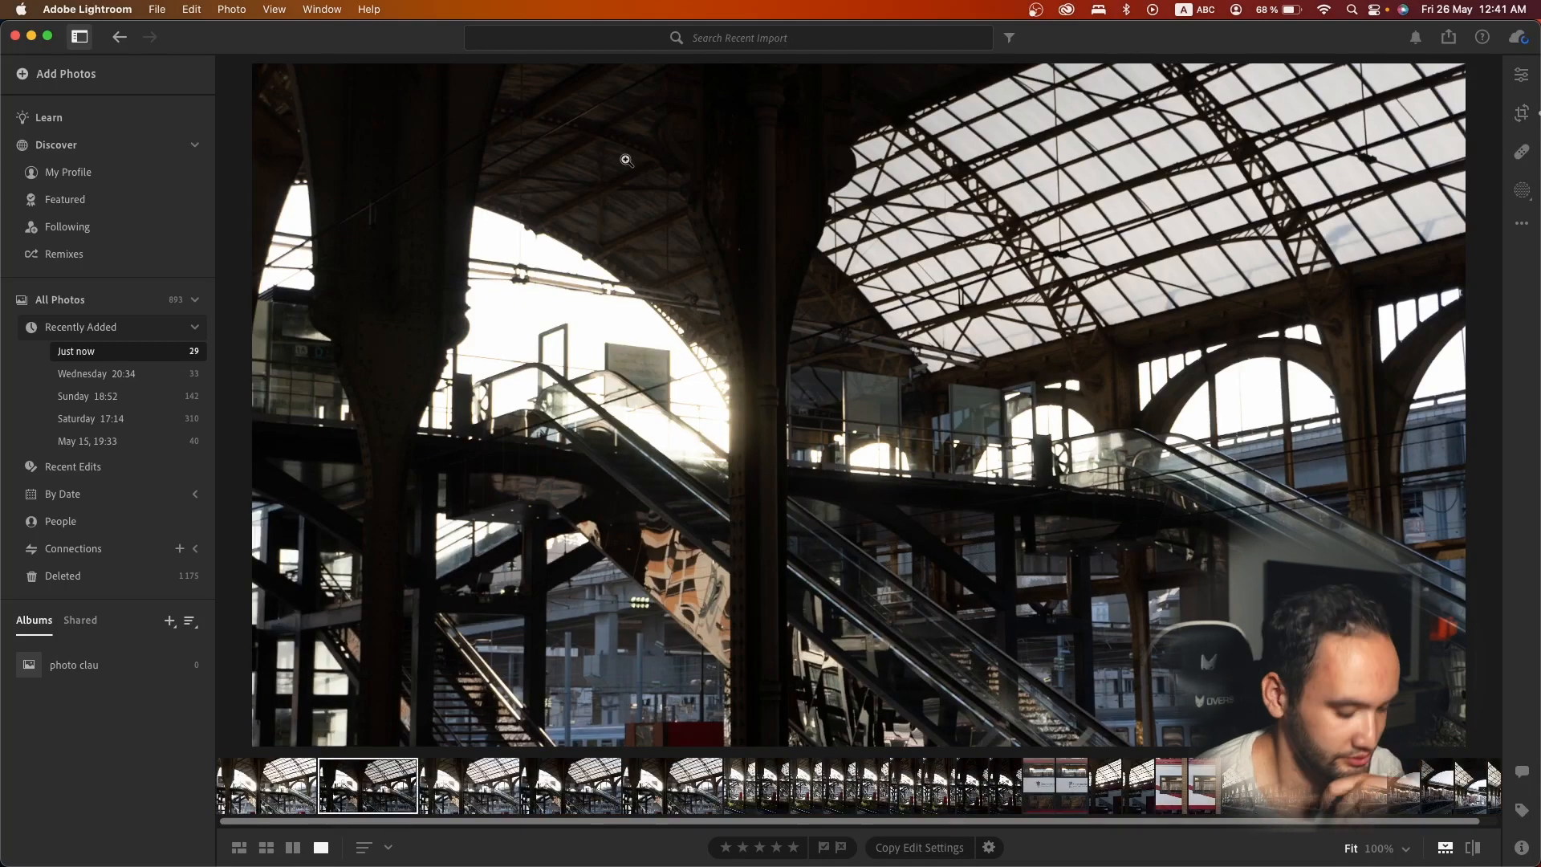
pyautogui.press('Left')
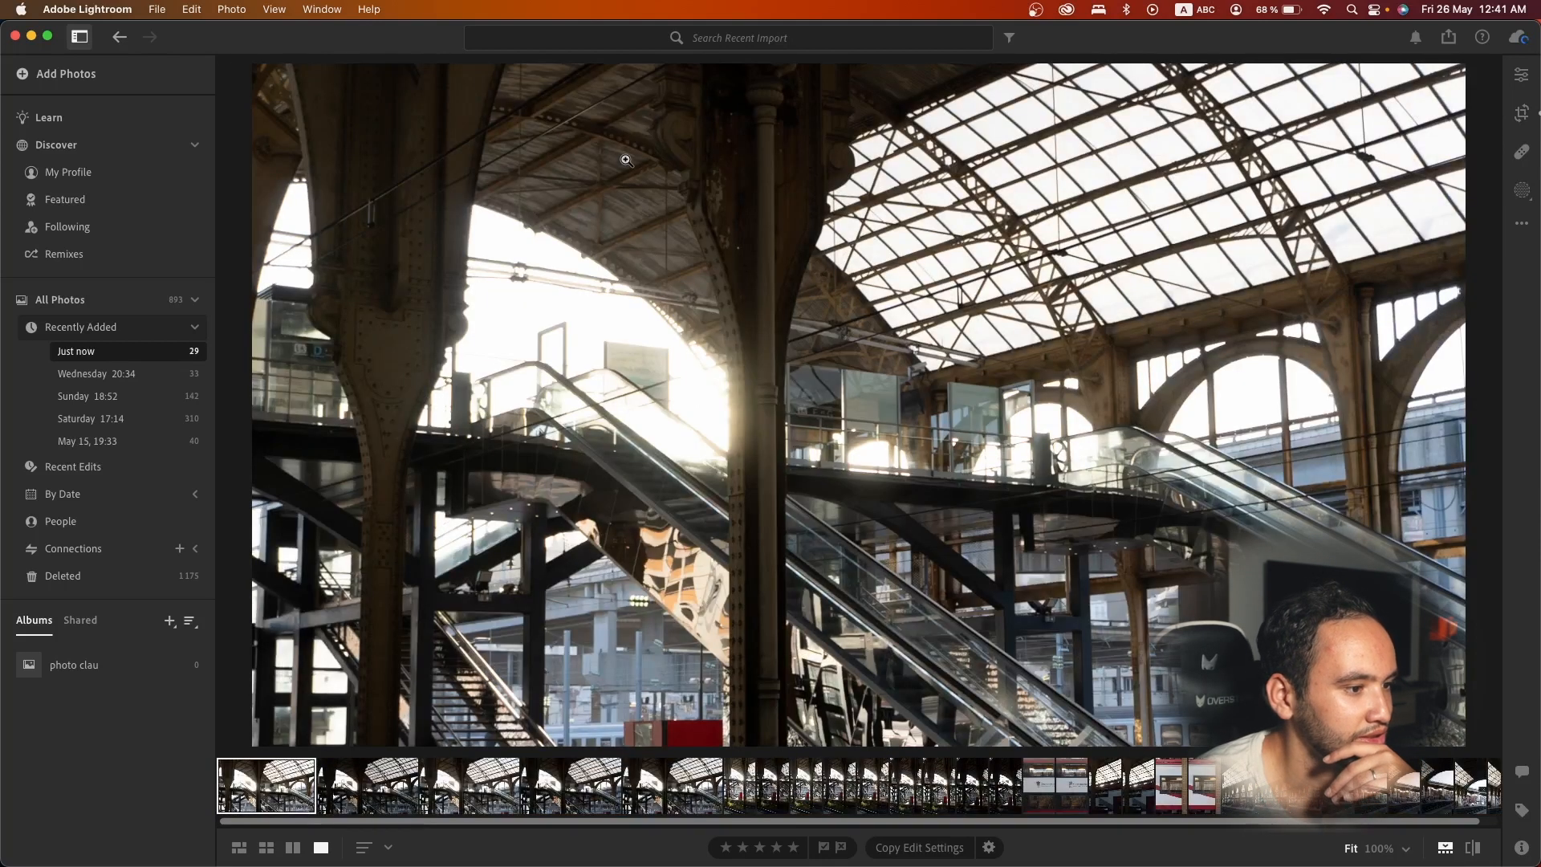
pyautogui.press('Right')
pyautogui.press('Right')
pyautogui.press('Right')
pyautogui.press('Right')
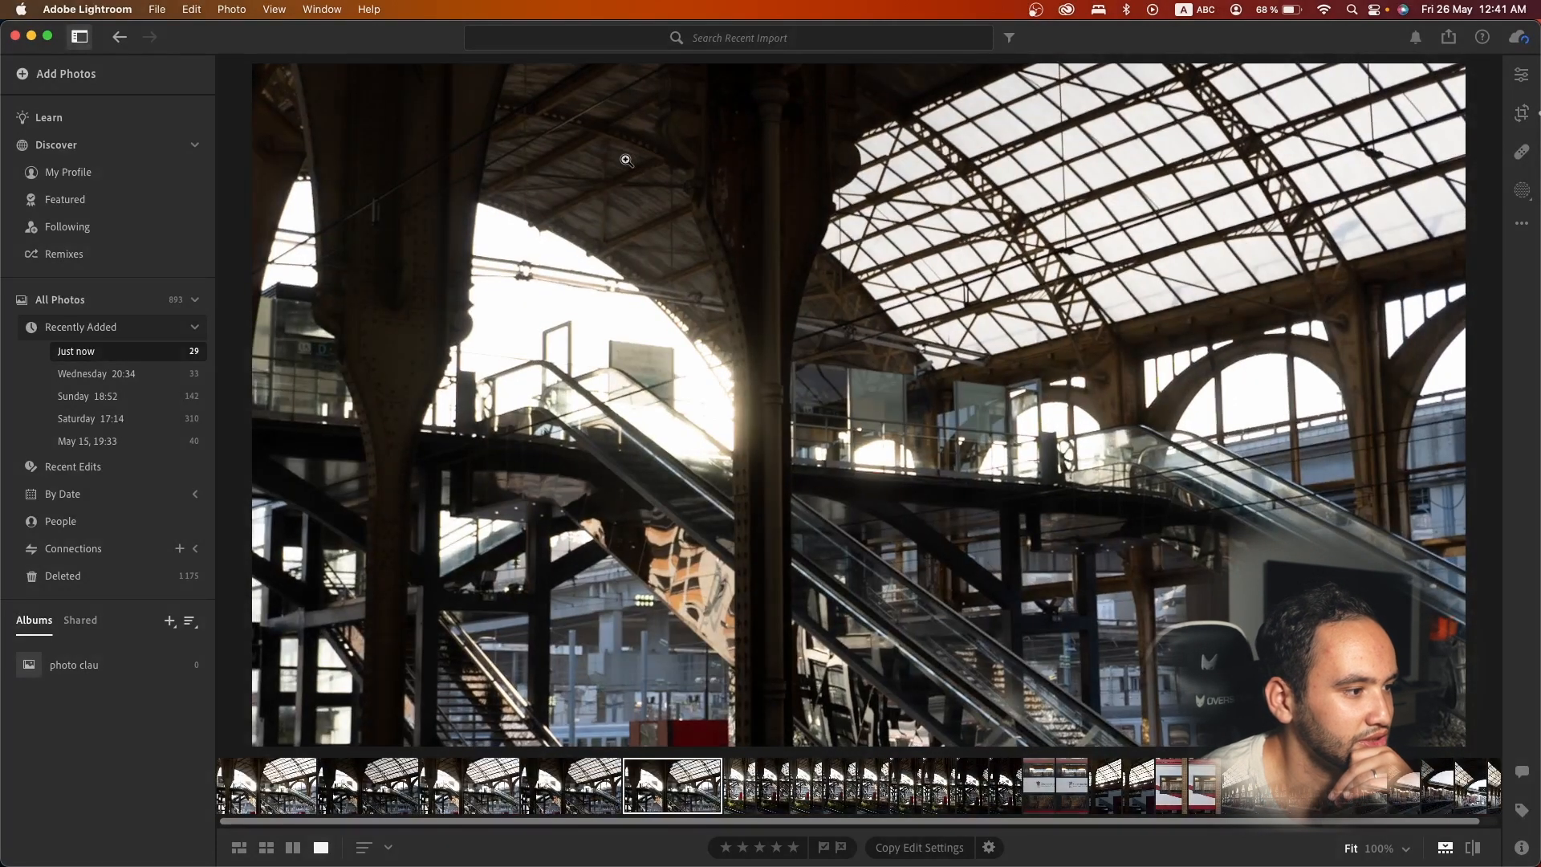
# - Examine the vertical station shots with the red booth and the train photos that follow them
pyautogui.press('Right')
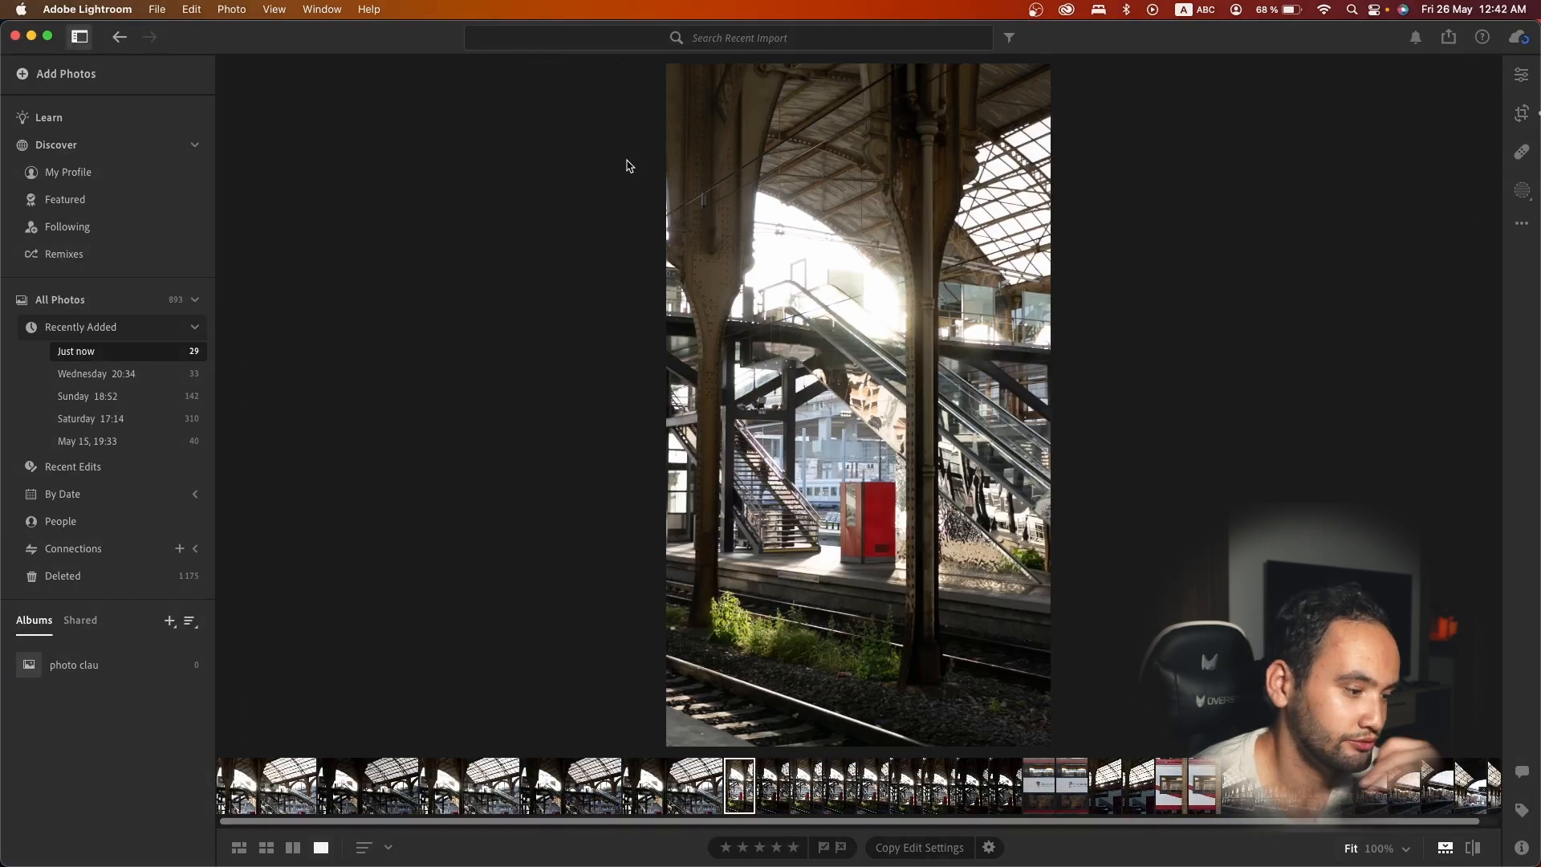
pyautogui.press('Right')
pyautogui.press('Right')
pyautogui.press('Right')
pyautogui.press('Right')
pyautogui.press('Right')
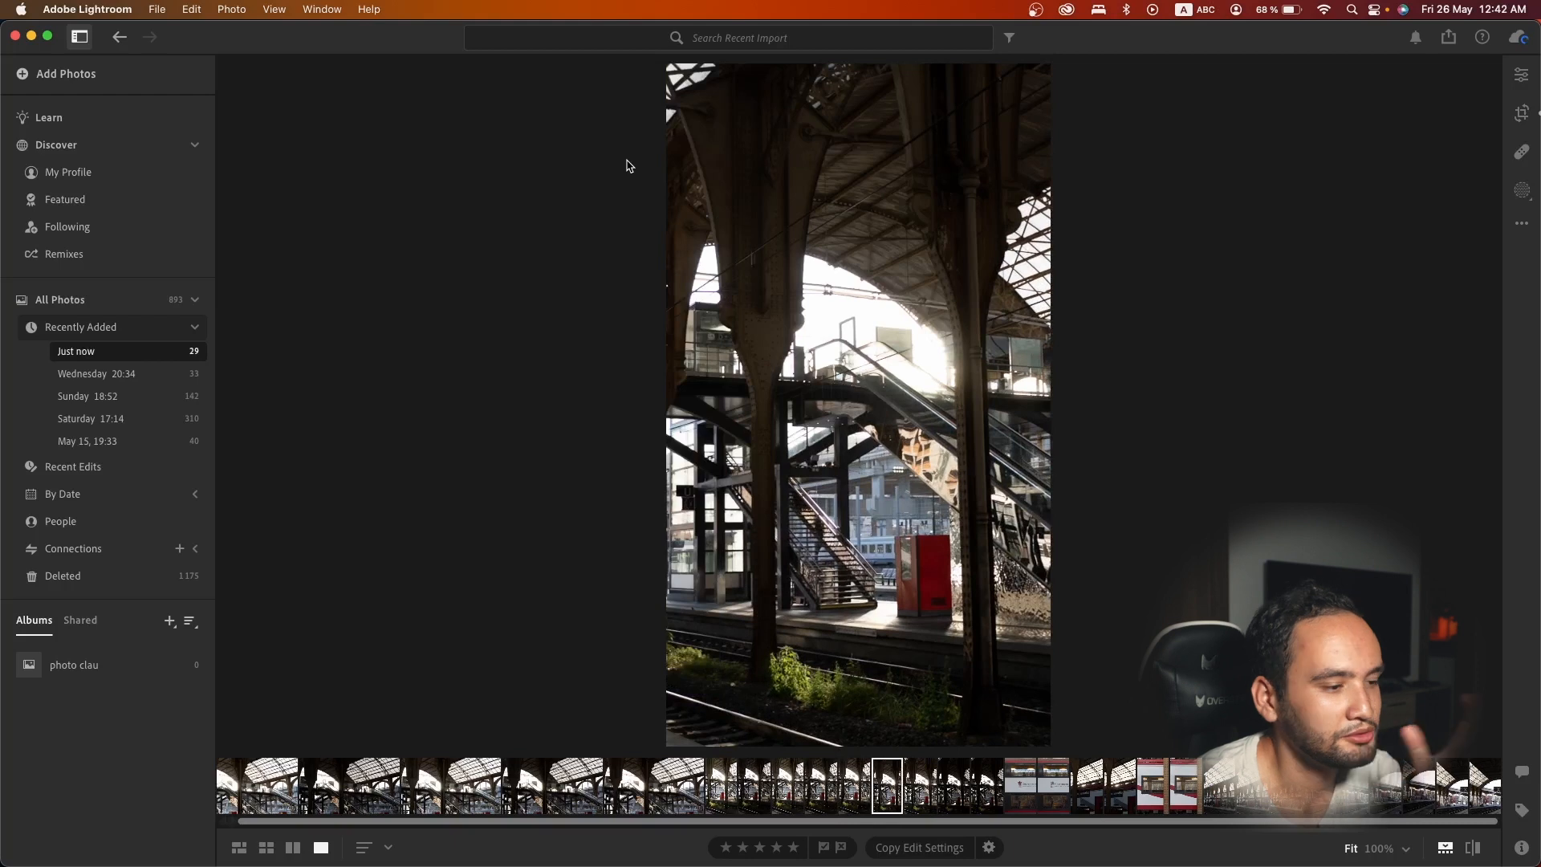
pyautogui.press('Right')
pyautogui.press('Right')
pyautogui.press('Right')
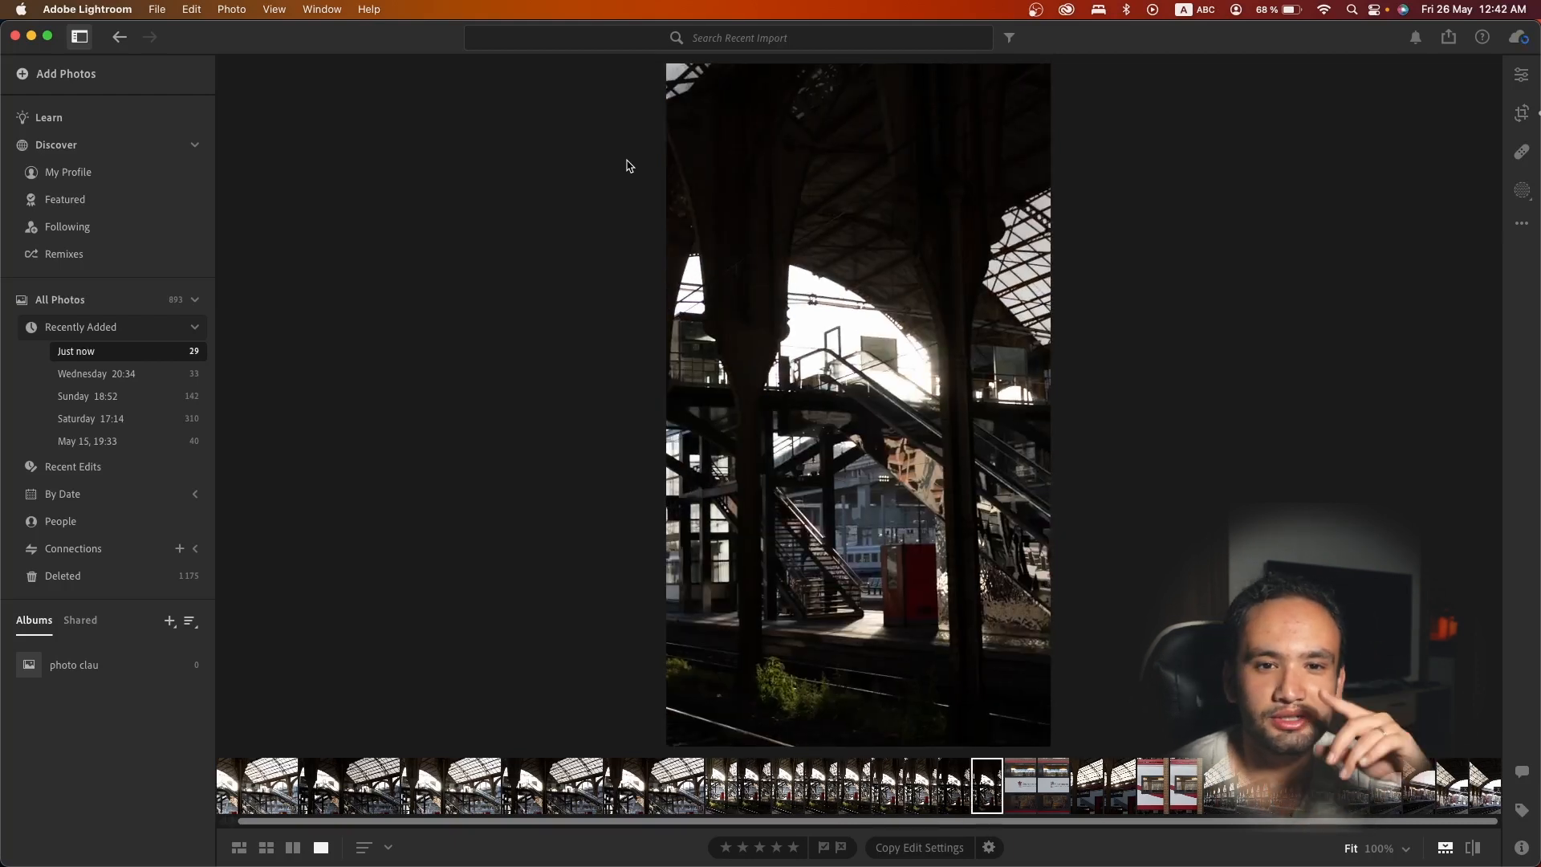
pyautogui.press('Right')
pyautogui.press('Right')
pyautogui.press('Right')
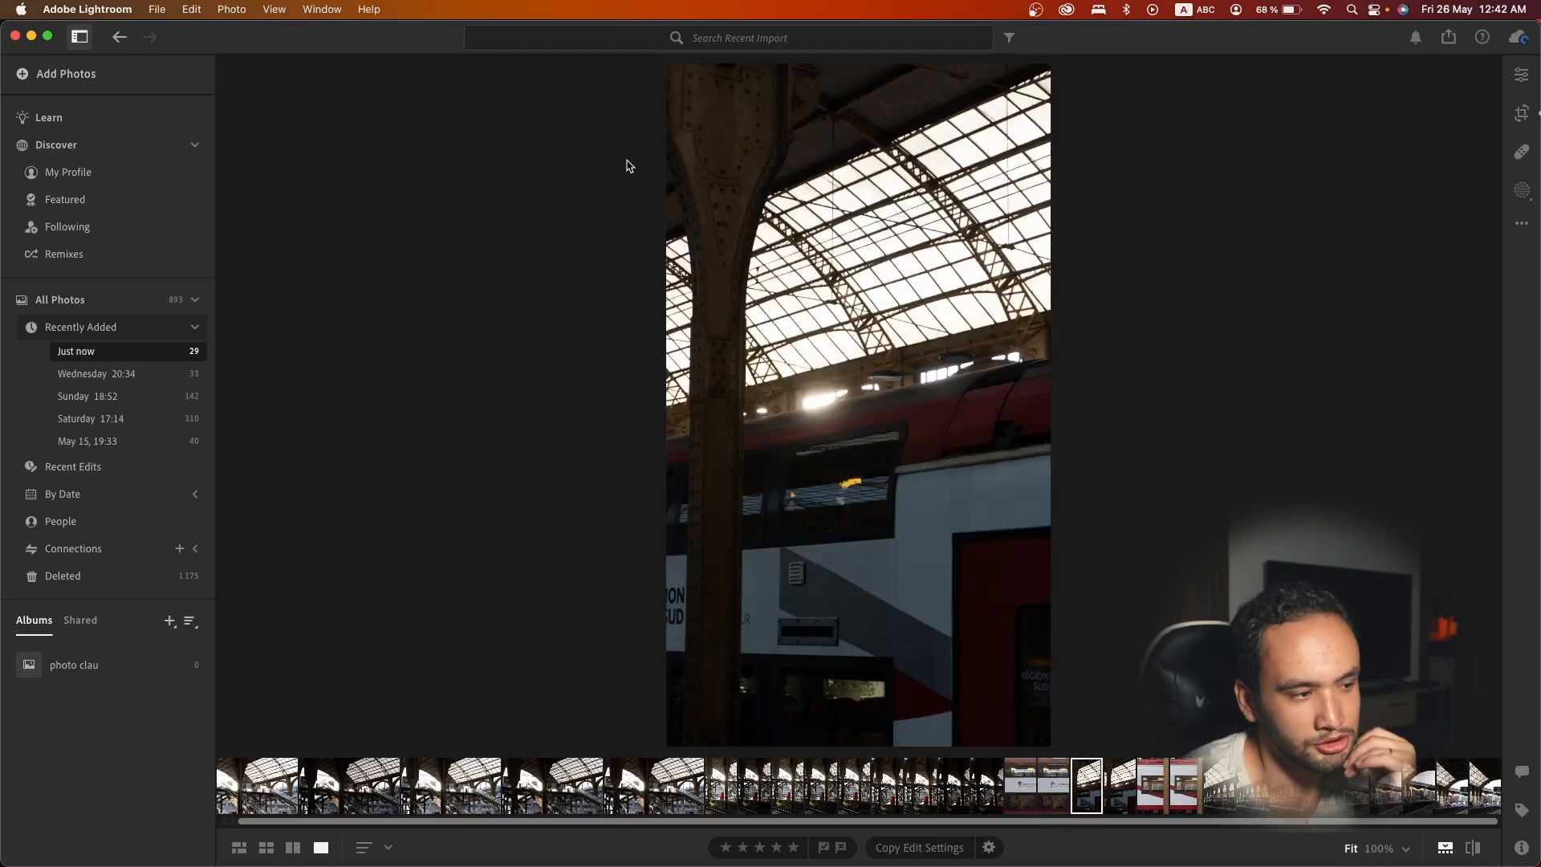
# - Go back through the vertical red booth shots to the first, brightest exposure
pyautogui.press('Left')
pyautogui.press('Left')
pyautogui.press('Left')
pyautogui.press('Left')
pyautogui.press('Left')
pyautogui.press('Left')
pyautogui.press('Left')
pyautogui.press('Left')
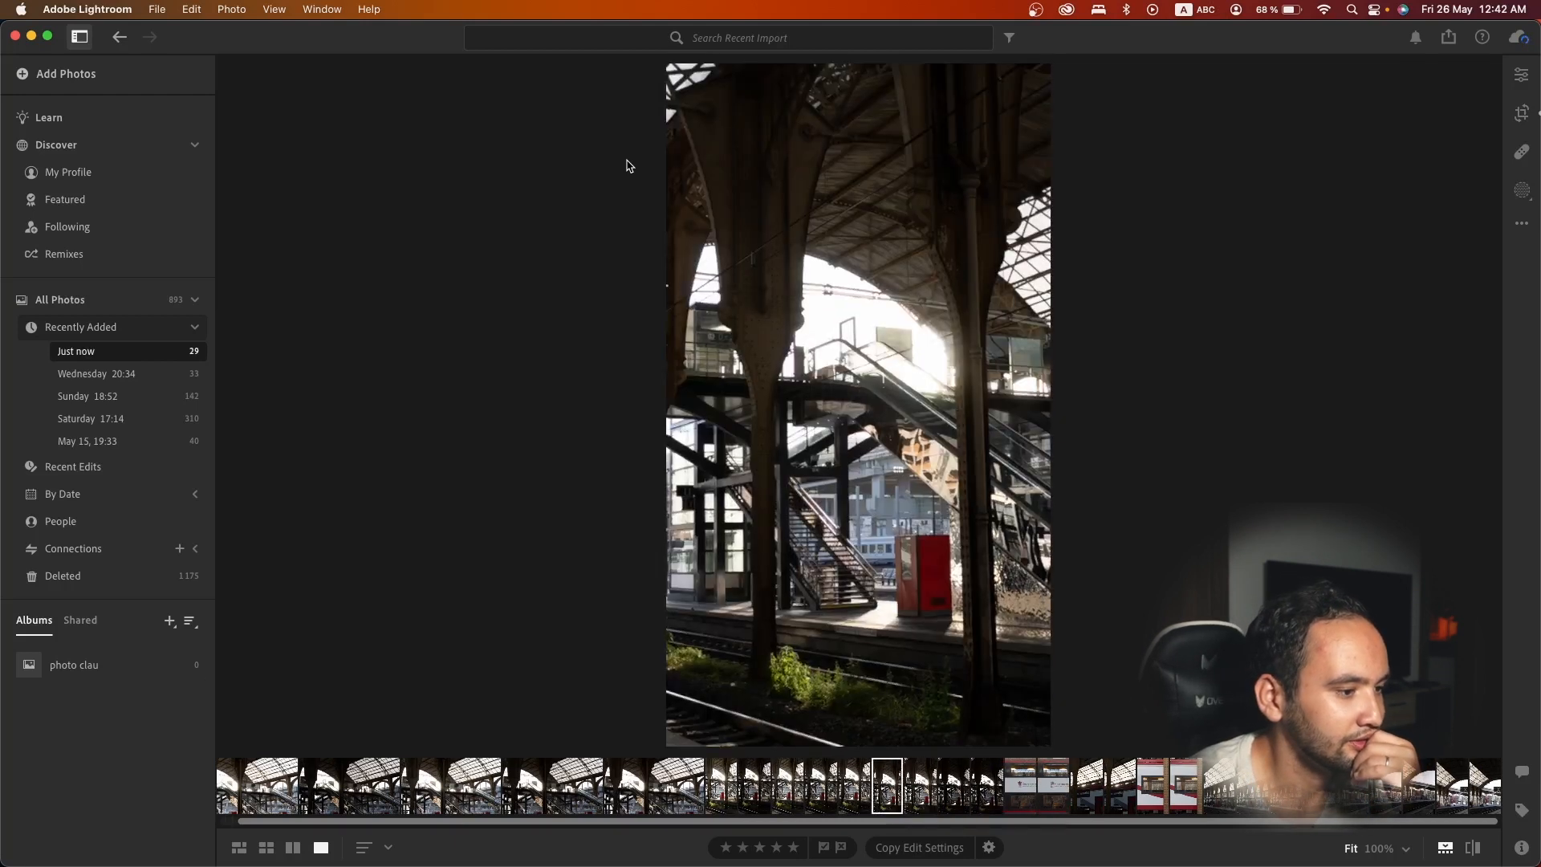
pyautogui.press('Left')
pyautogui.press('Left')
pyautogui.press('Left')
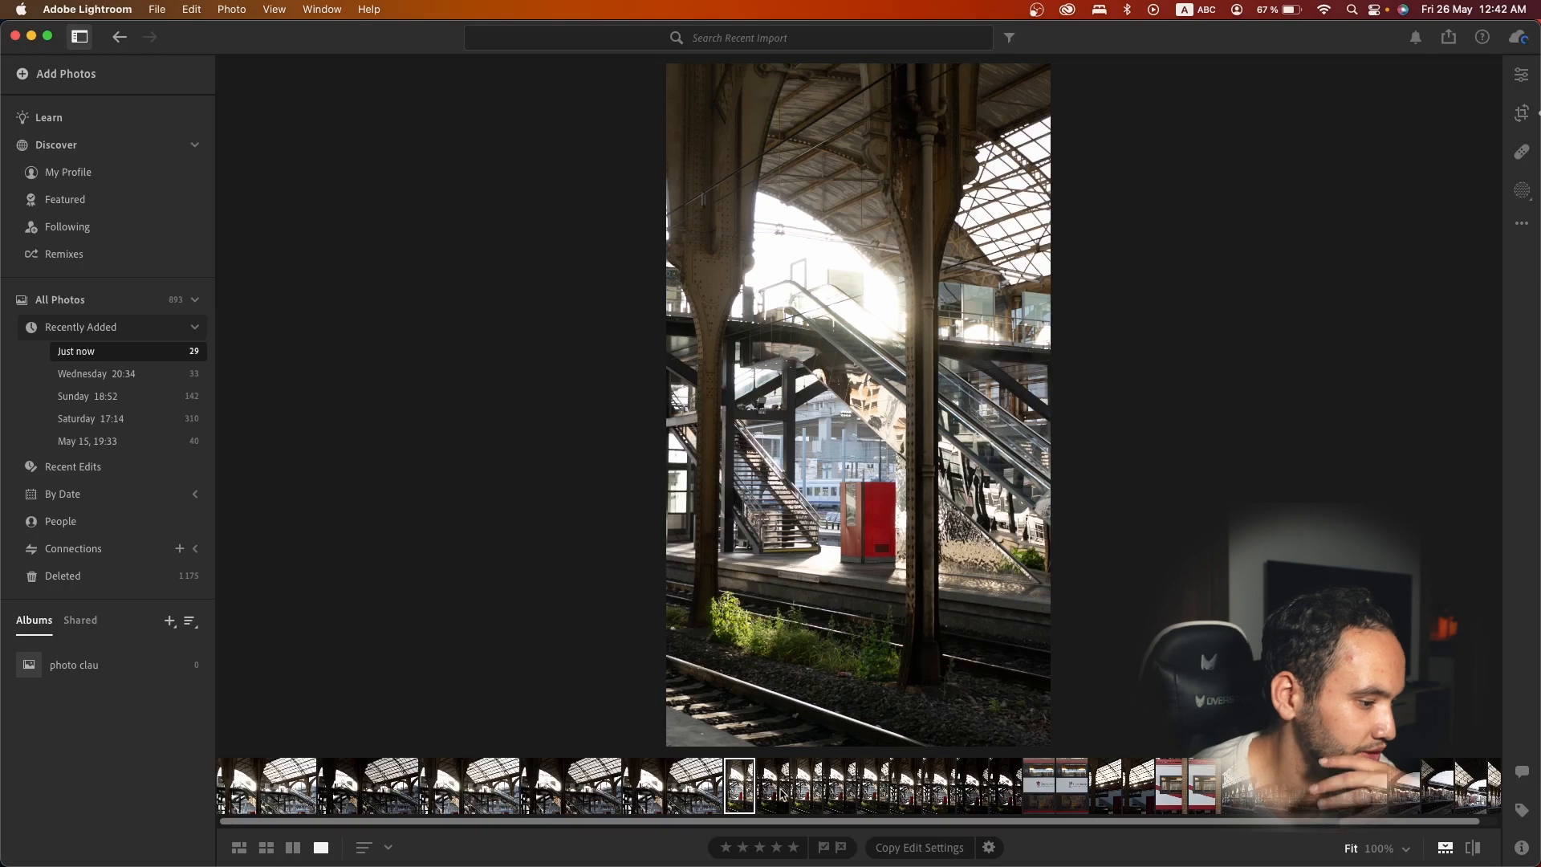
# - Review the progressively darker exposures of the vertical red booth scene for comparison
pyautogui.press('Right')
pyautogui.press('Right')
pyautogui.press('Right')
pyautogui.press('Right')
pyautogui.press('Right')
pyautogui.press('Right')
pyautogui.press('Right')
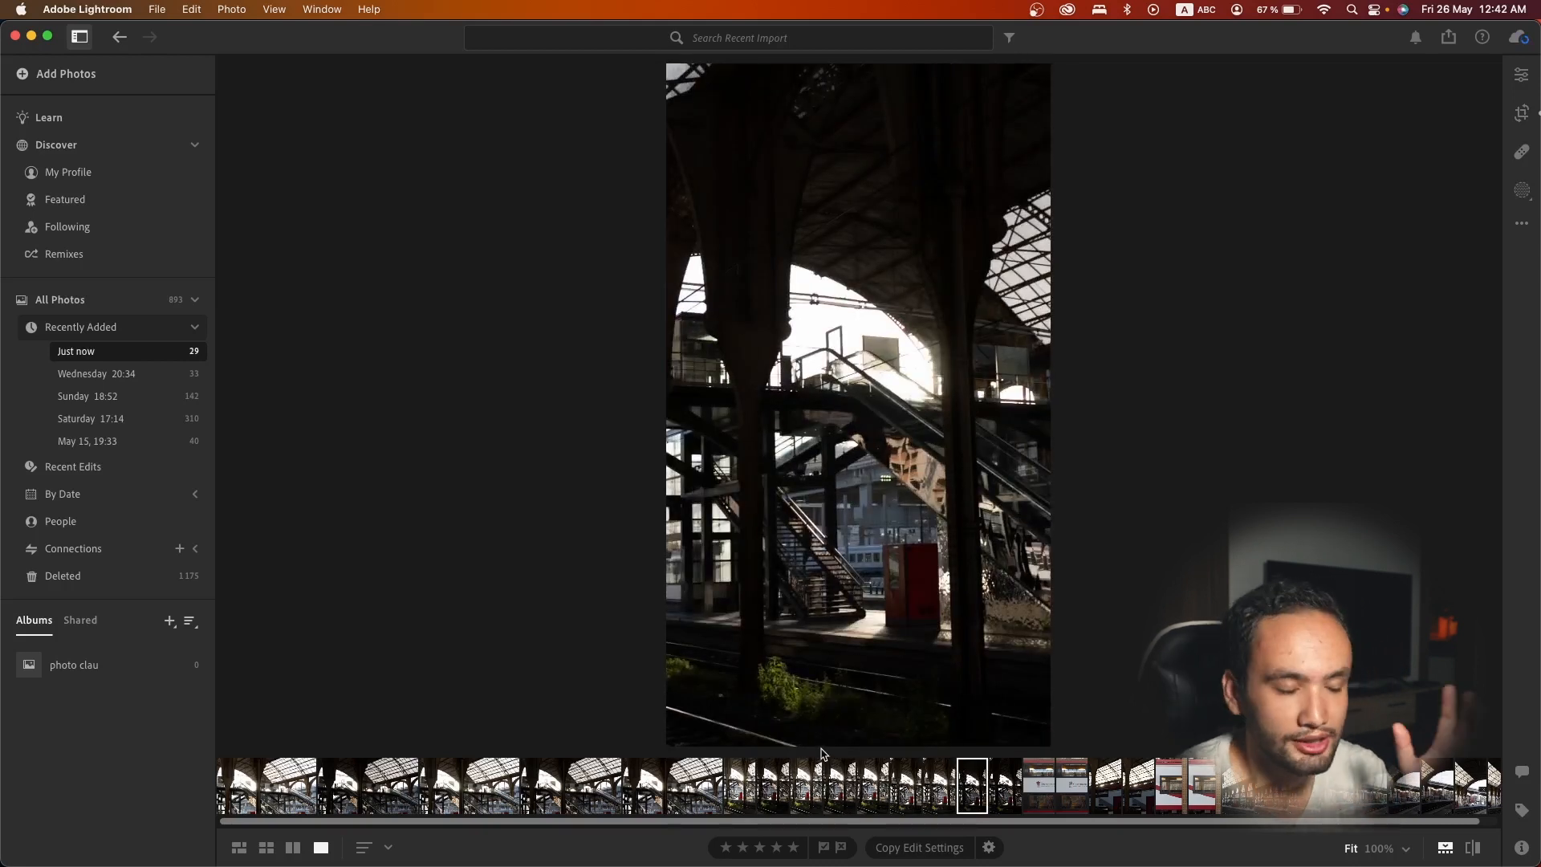
# - Open the first vertical red booth photo for editing and set Exposure to +0.08 and Highlights to -46
pyautogui.click(748, 785)
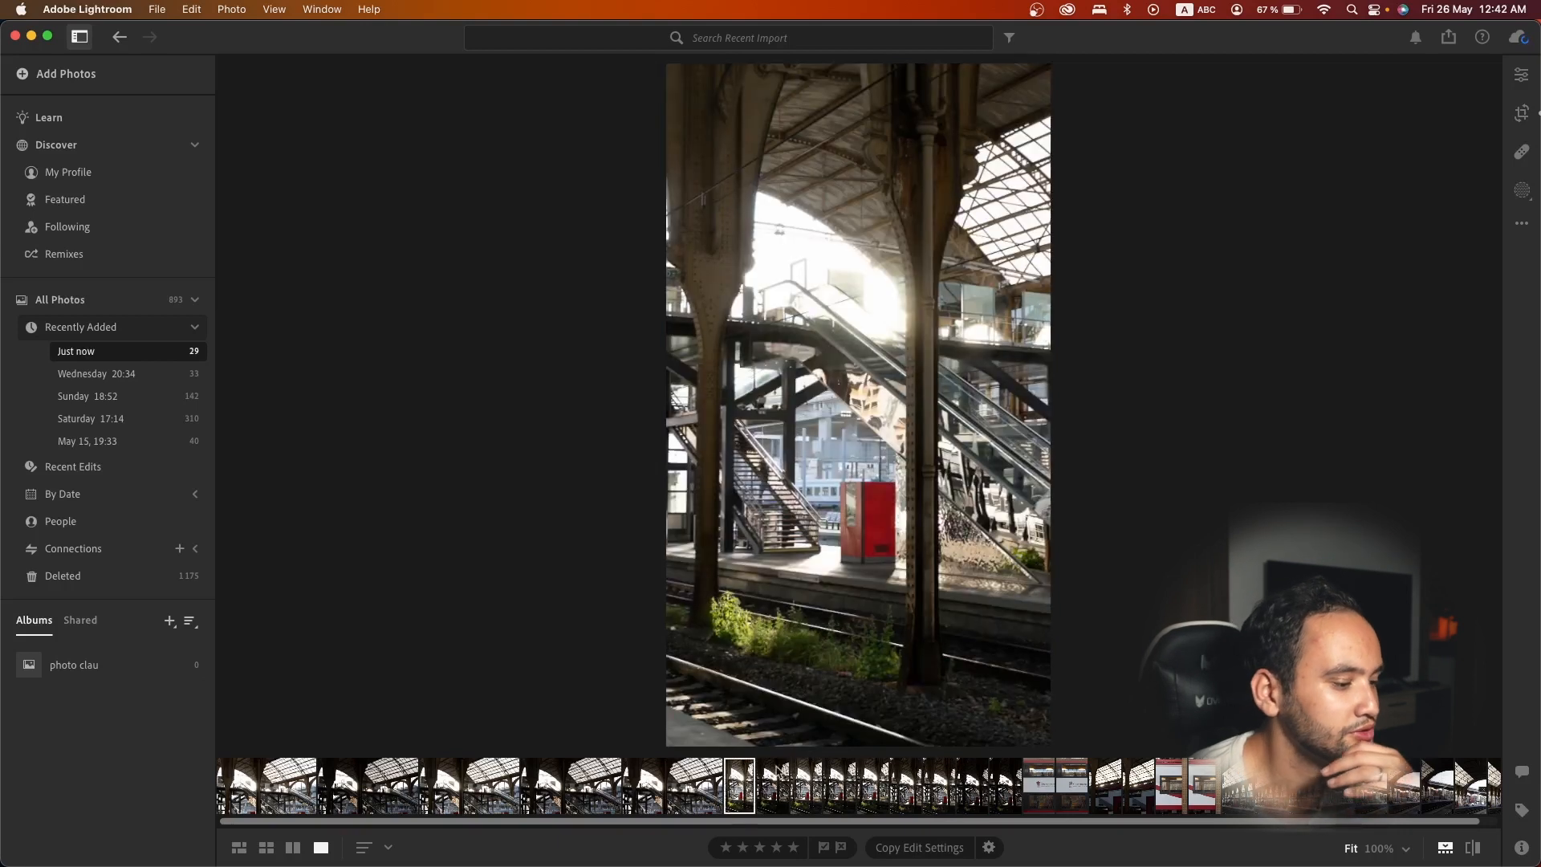
pyautogui.click(1521, 75)
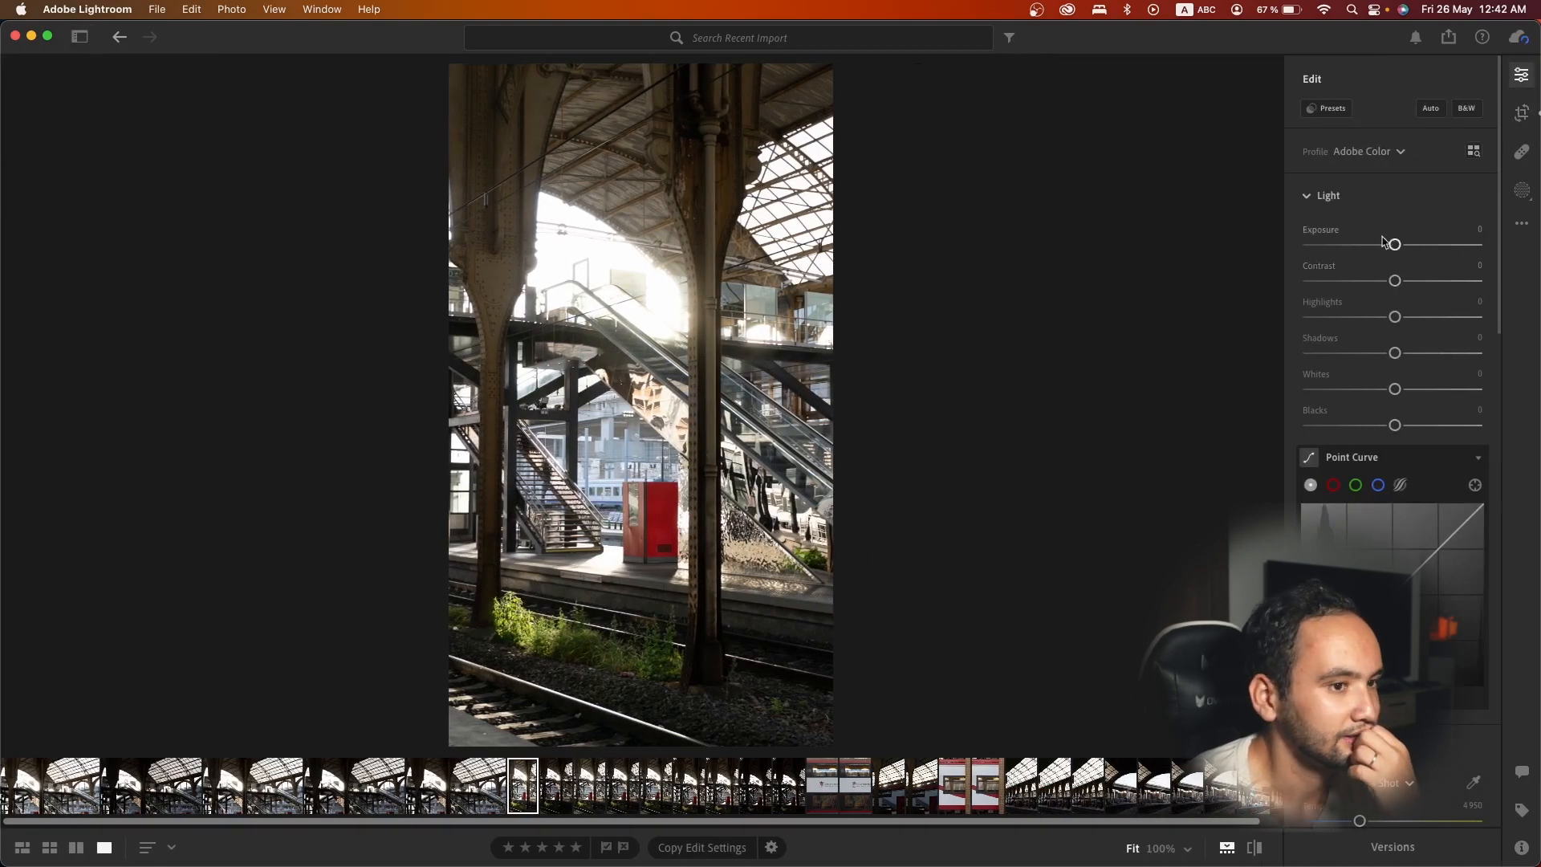
pyautogui.moveTo(1394, 244)
pyautogui.mouseDown()
pyautogui.moveTo(1338, 246)
pyautogui.moveTo(1395, 245)
pyautogui.mouseUp()
pyautogui.moveTo(1392, 316); pyautogui.dragTo(1355, 319)
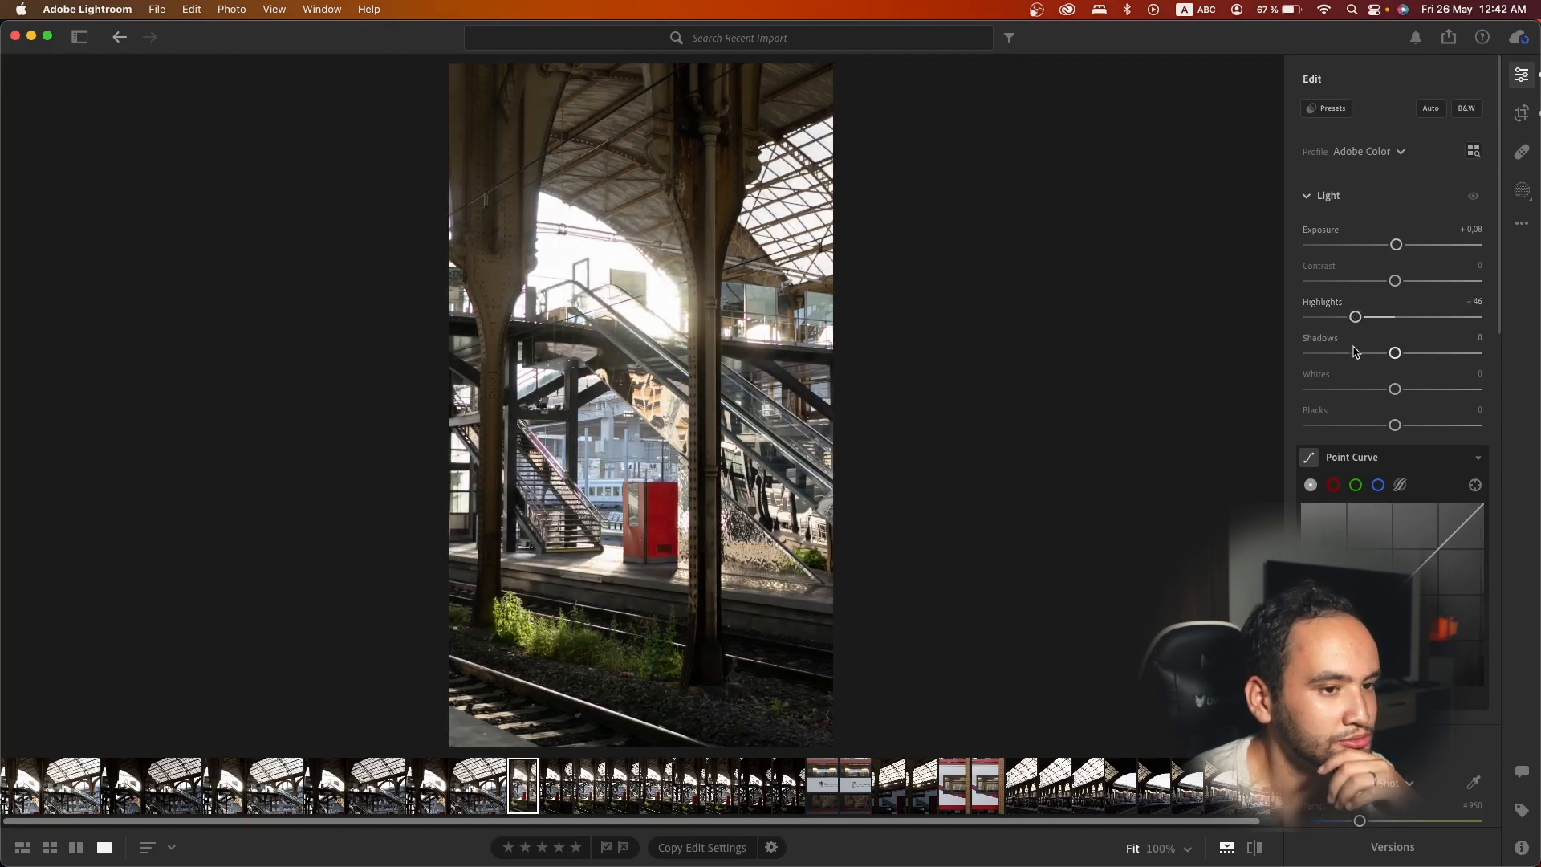
# - Shape the point curve with a slightly raised highlight point, a lowered shadow point and a lifted black point for faded blacks
pyautogui.scroll(-5, 1354, 337)
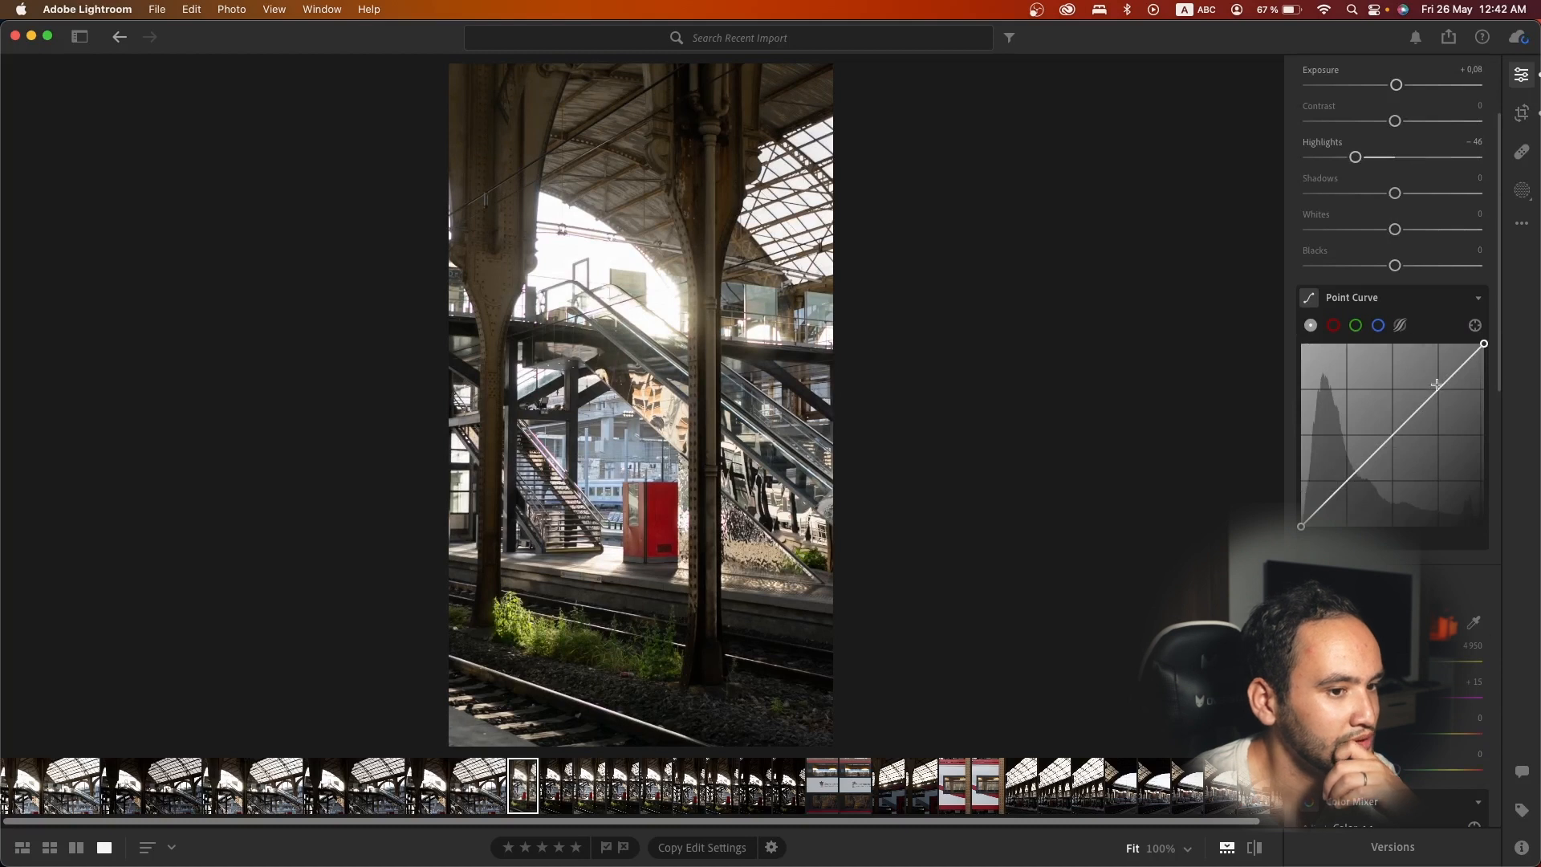
pyautogui.moveTo(1449, 384); pyautogui.dragTo(1444, 381)
pyautogui.moveTo(1356, 470)
pyautogui.mouseDown()
pyautogui.moveTo(1358, 484)
pyautogui.moveTo(1352, 471)
pyautogui.mouseUp()
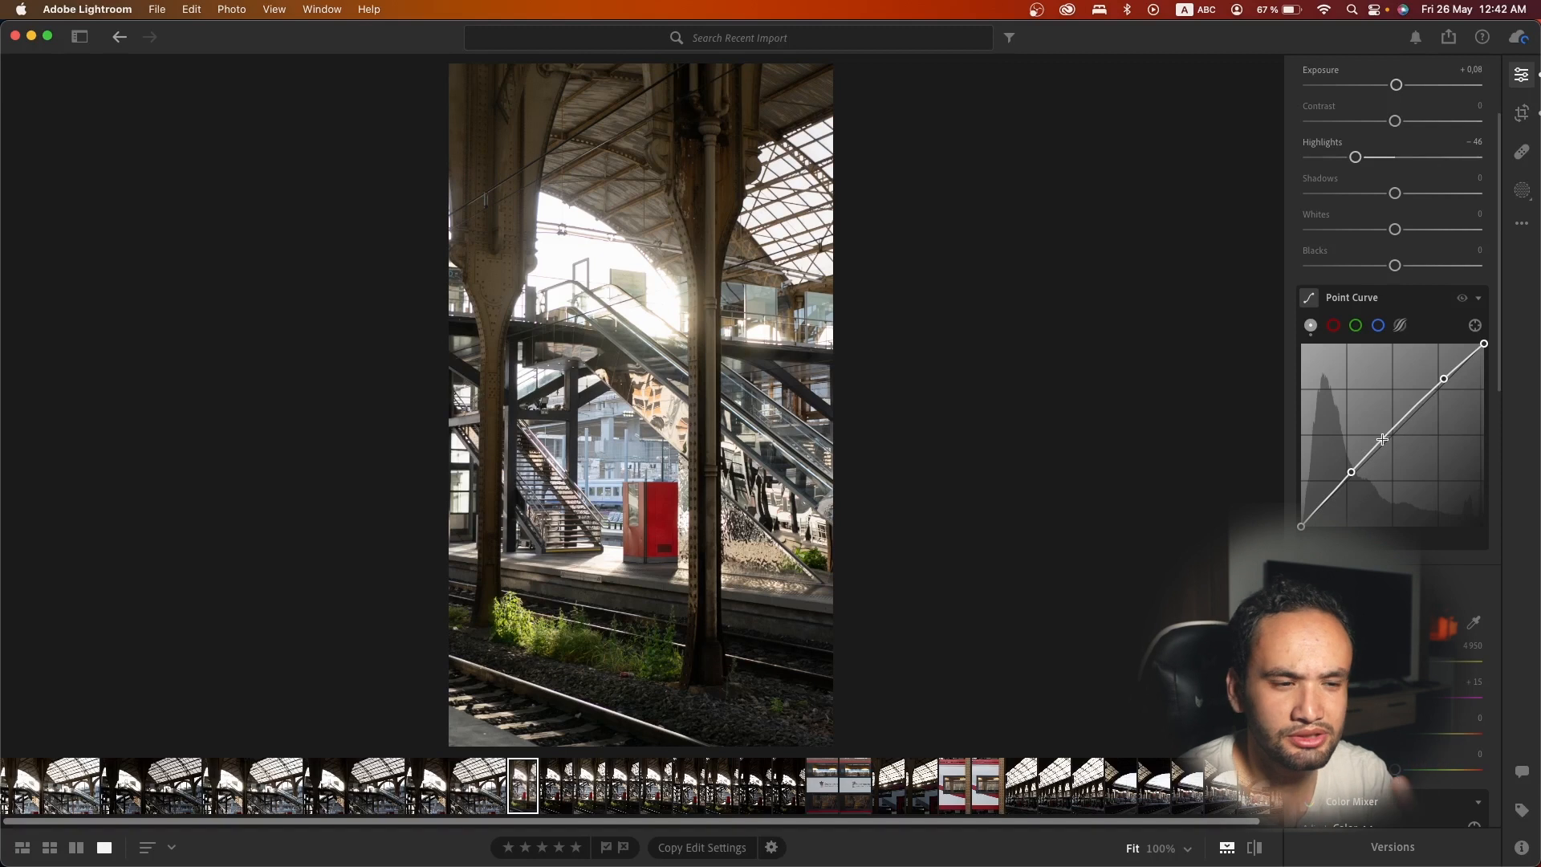
pyautogui.moveTo(1365, 465); pyautogui.dragTo(1363, 476)
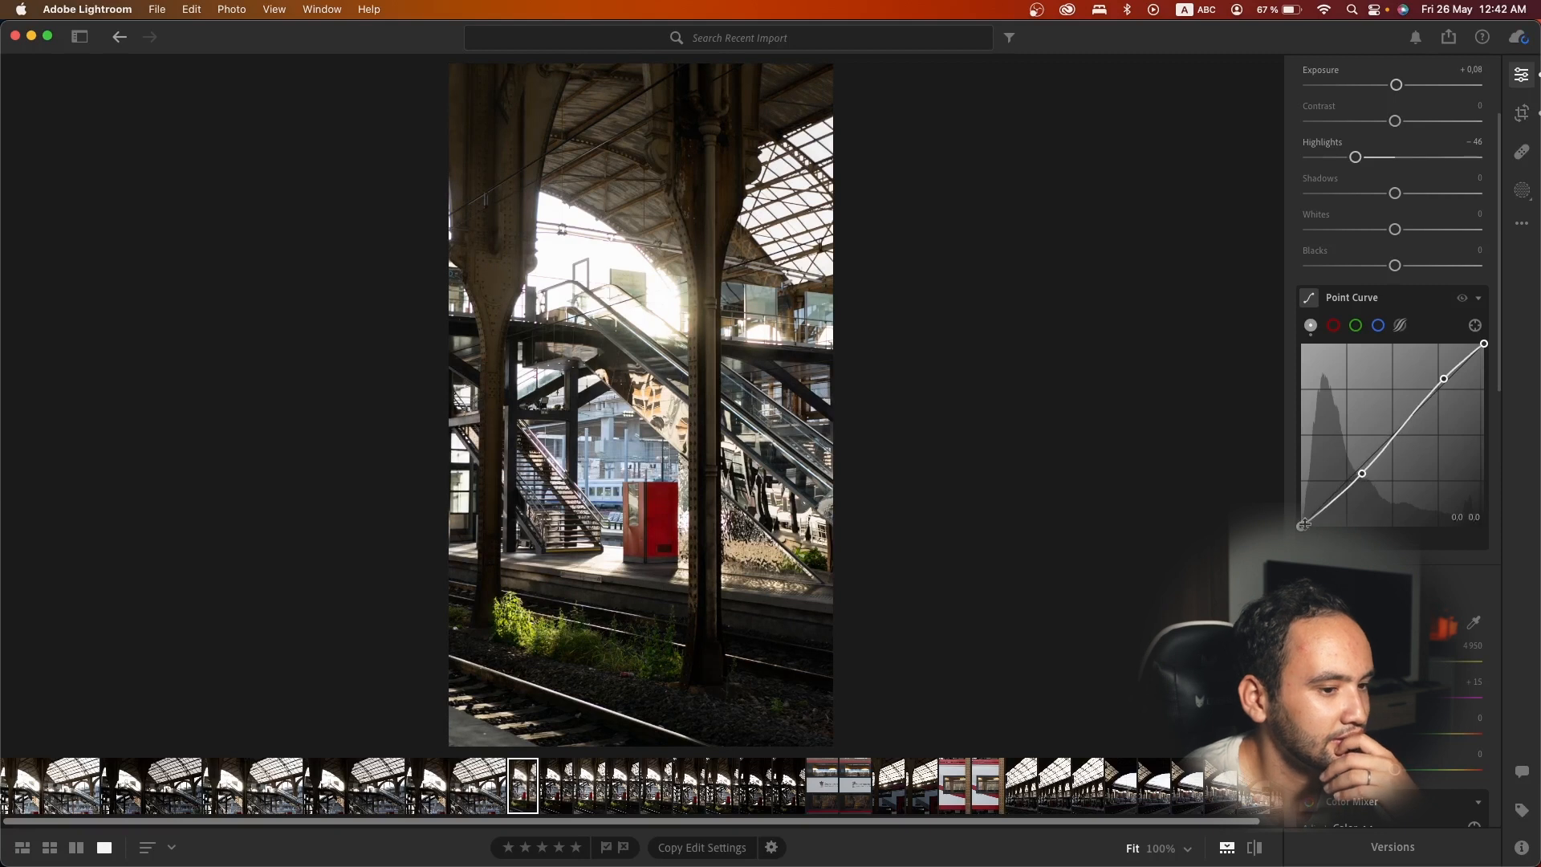
pyautogui.moveTo(1301, 527); pyautogui.dragTo(1294, 506)
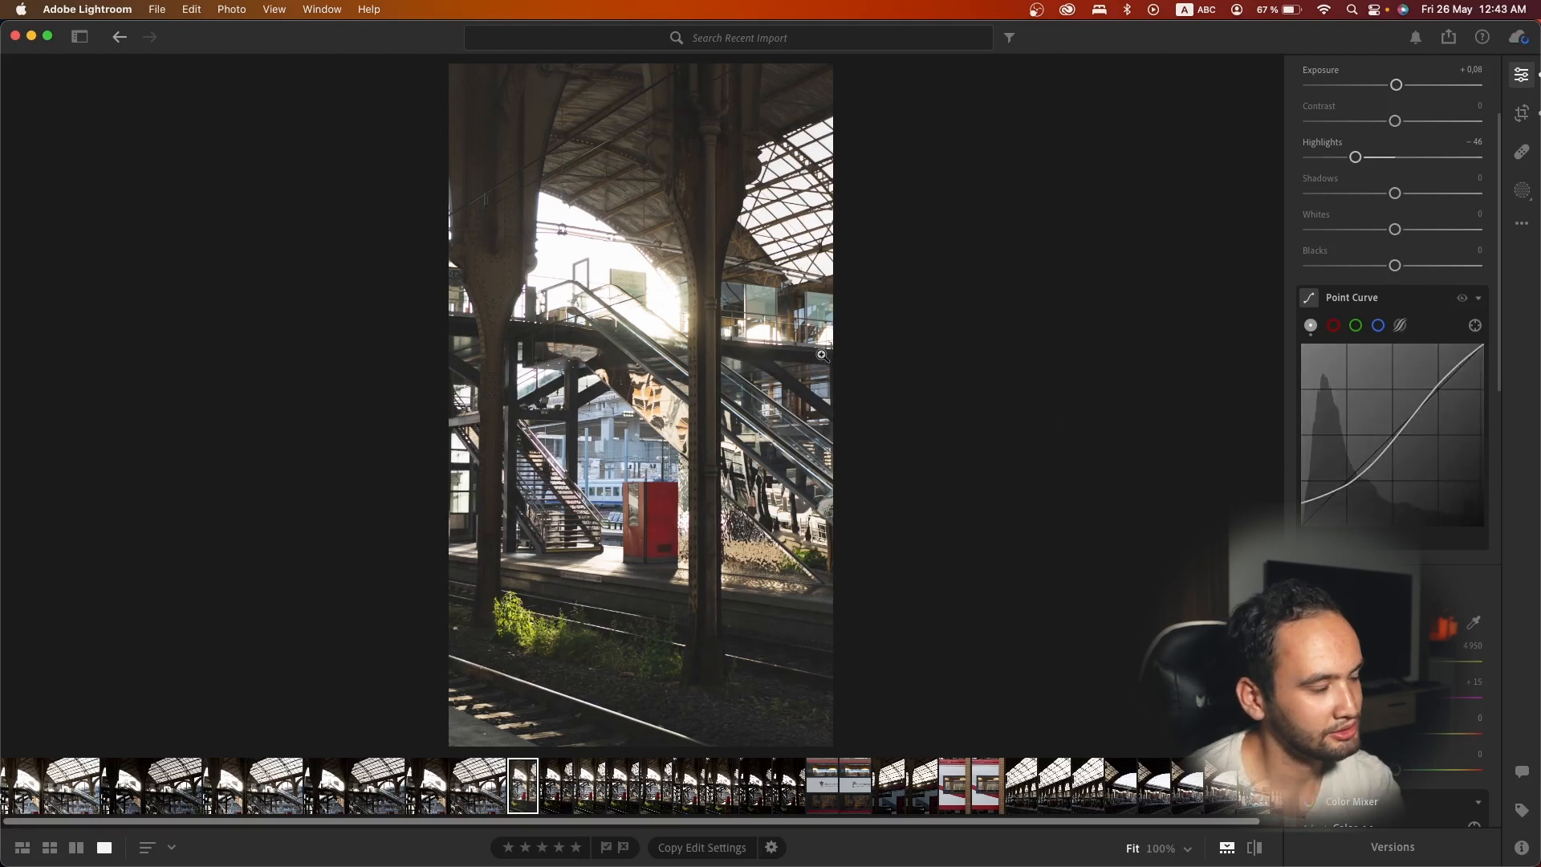
# - Try a warmer white balance with Temp at 5596 and Tint reset to +15
pyautogui.scroll(-3, 1362, 450)
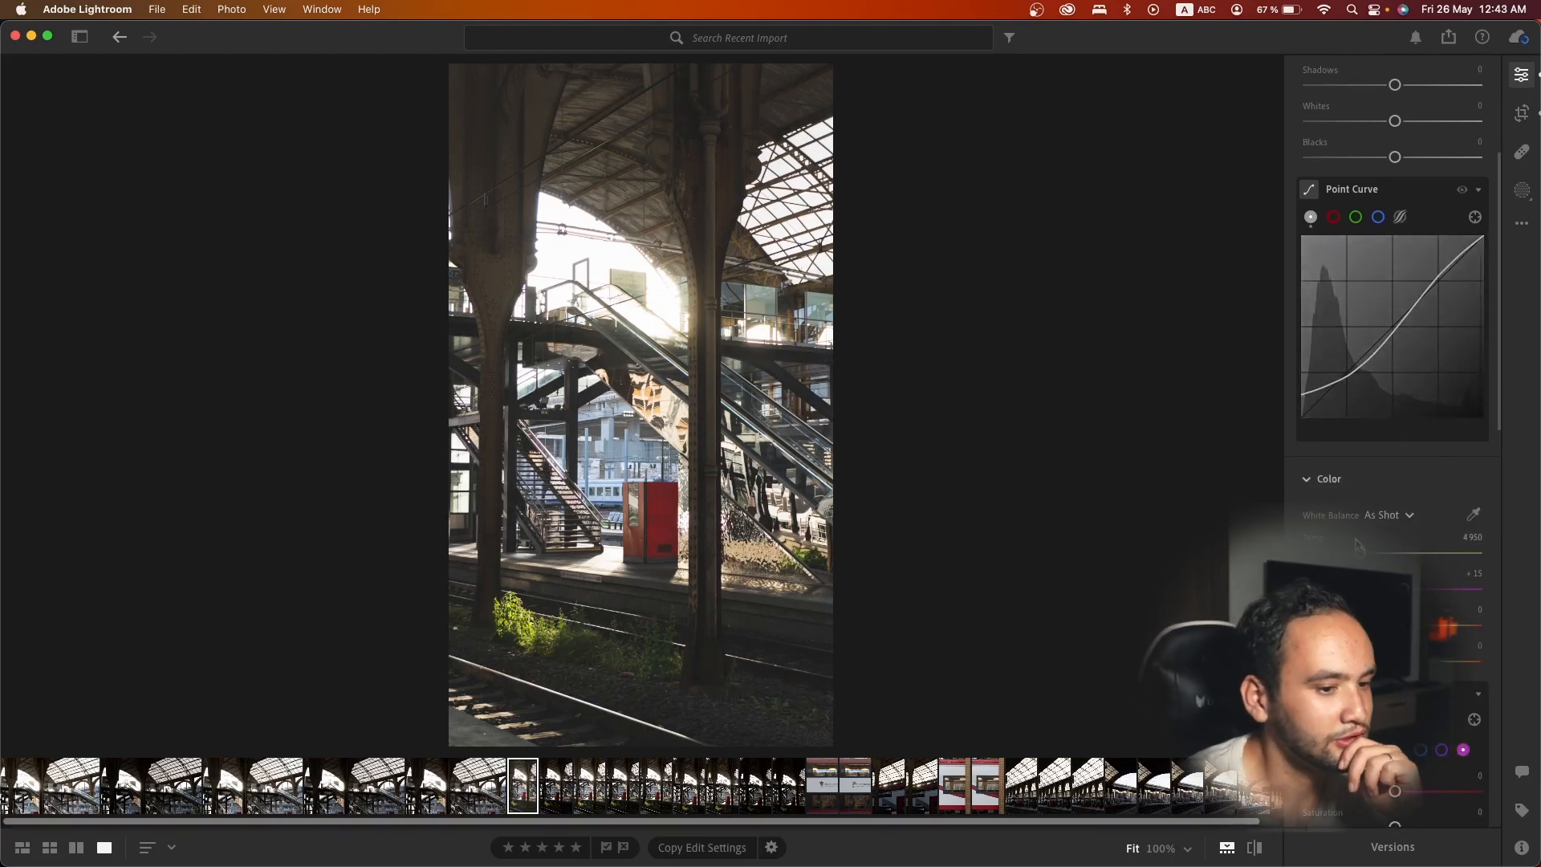
pyautogui.moveTo(1370, 553)
pyautogui.mouseDown()
pyautogui.moveTo(1395, 553)
pyautogui.moveTo(1329, 553)
pyautogui.moveTo(1374, 553)
pyautogui.mouseUp()
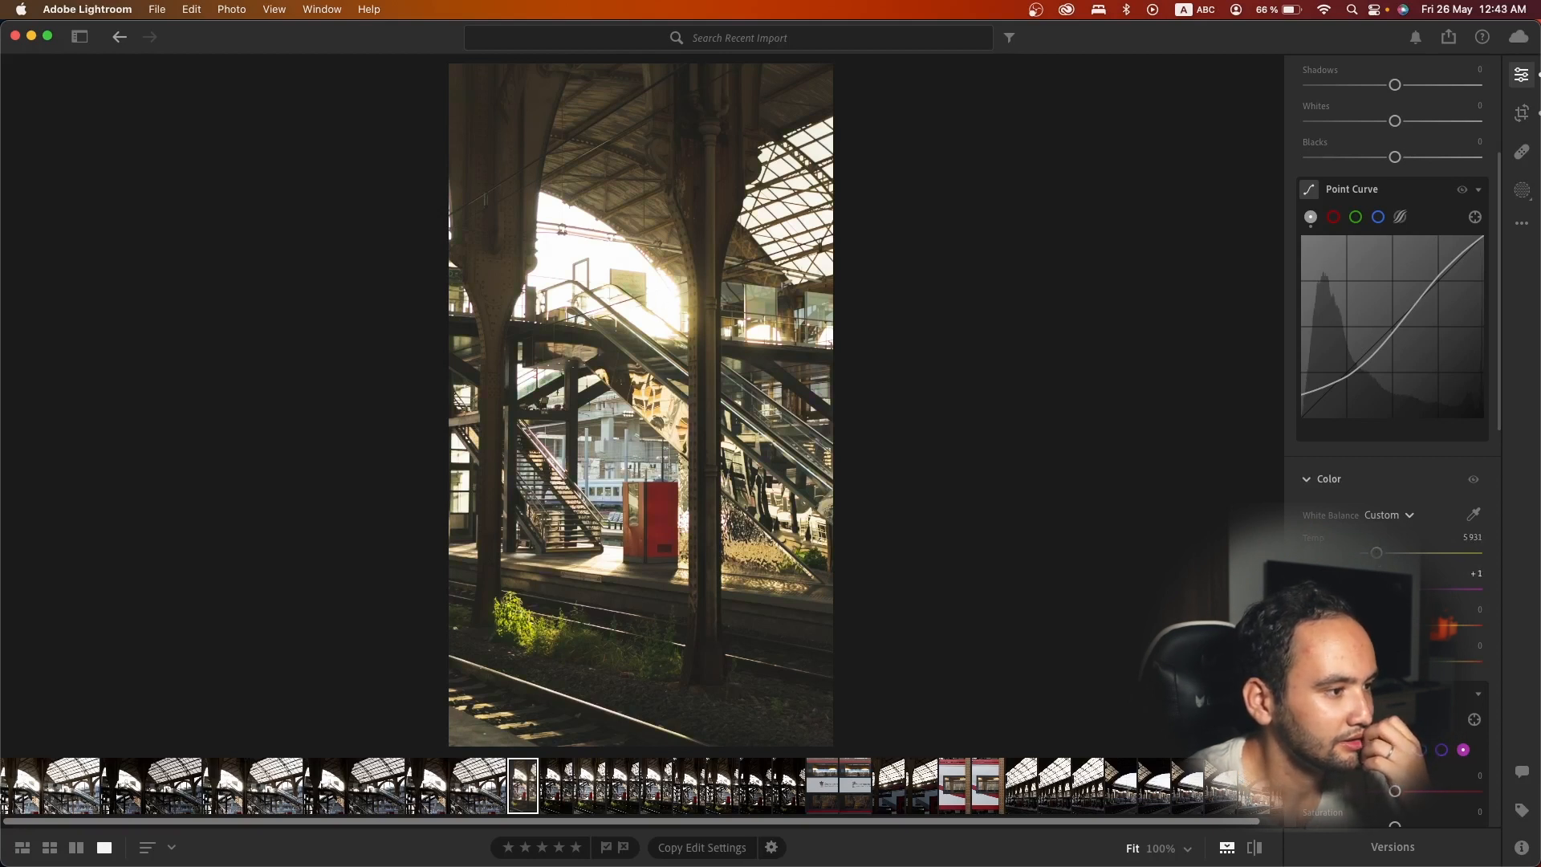
pyautogui.doubleClick(1376, 553)
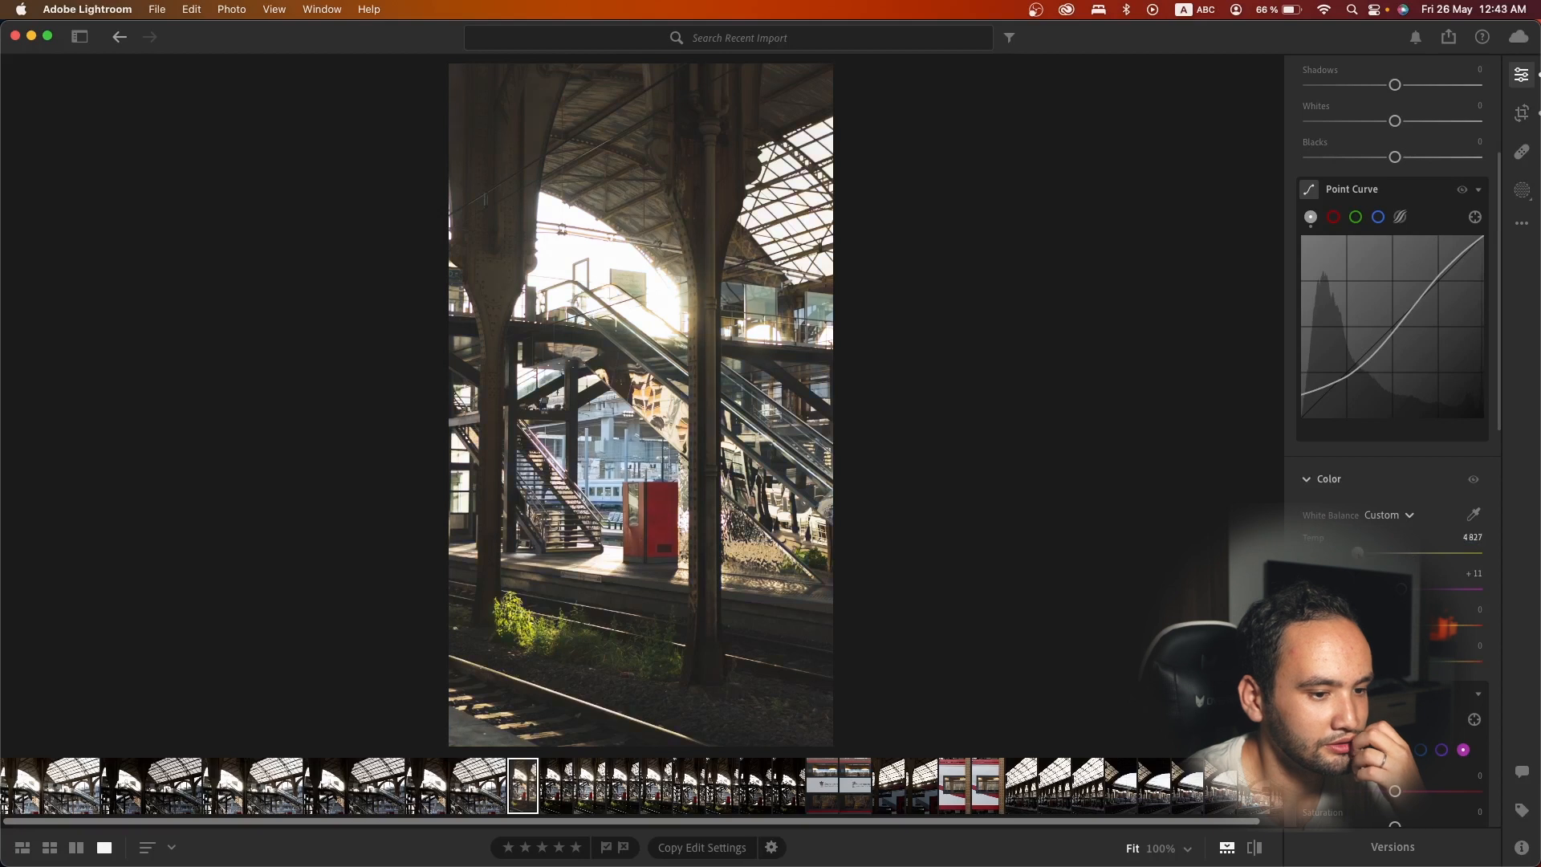
pyautogui.doubleClick(1403, 590)
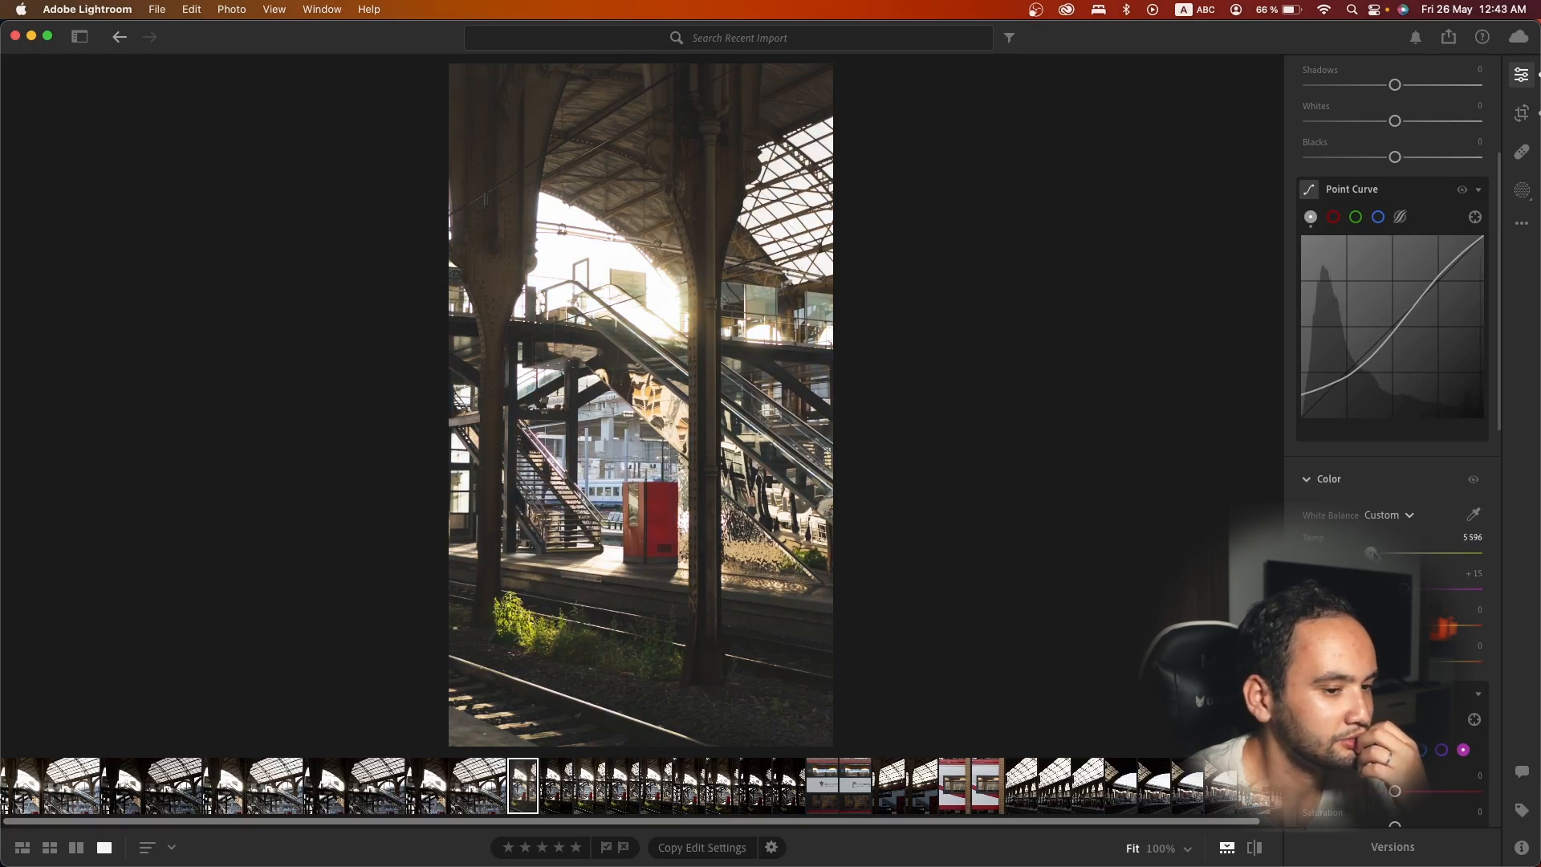
# - Try extreme settings of Temp 50000 and Contrast +100, and reset Contrast to 0
pyautogui.scroll(-1, 1382, 552)
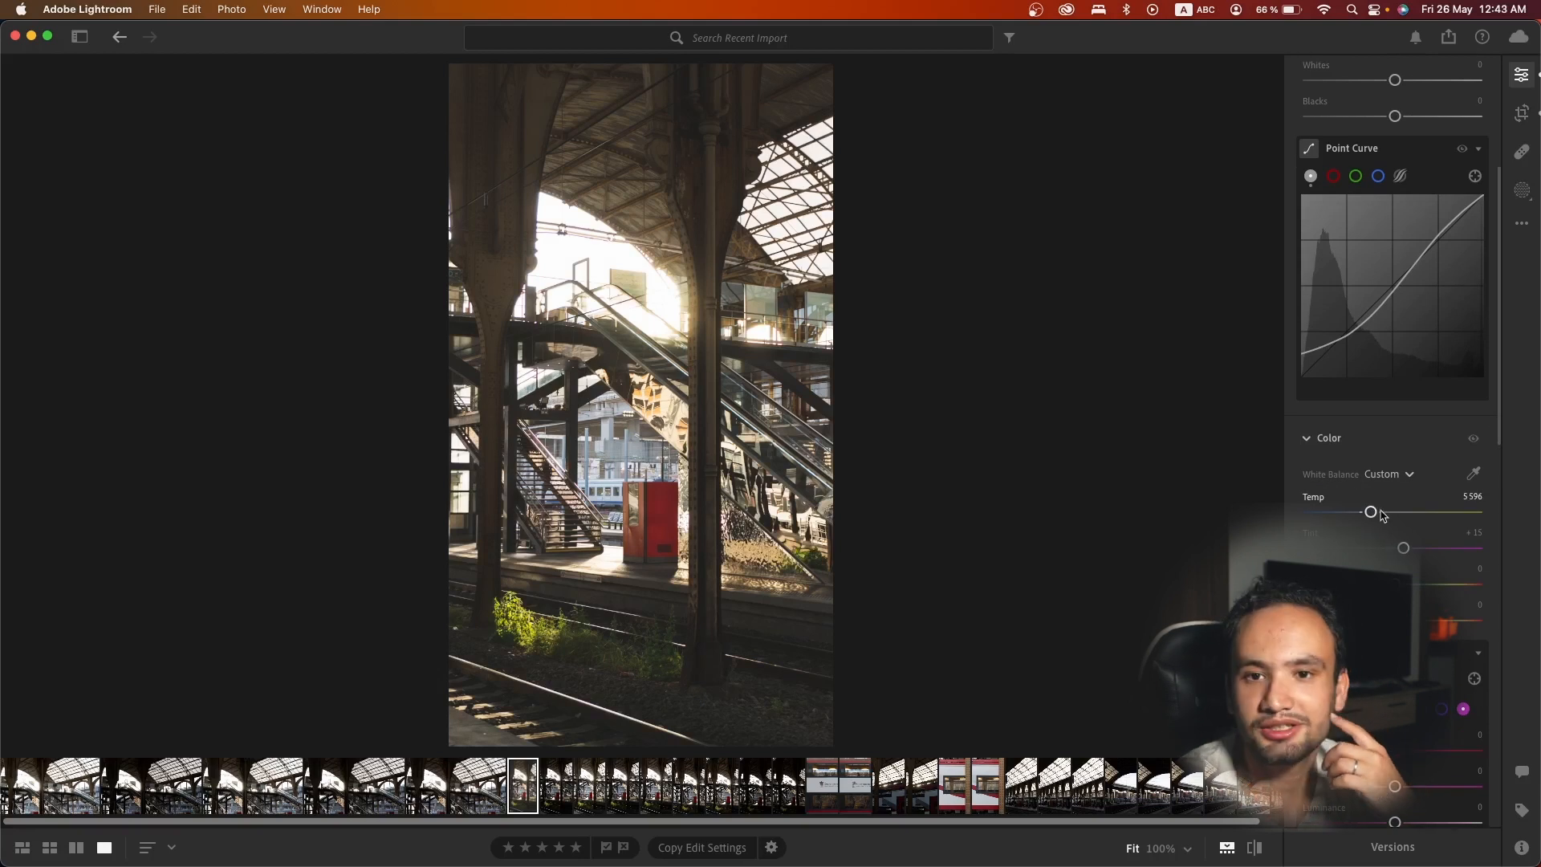
pyautogui.moveTo(1371, 510); pyautogui.dragTo(1521, 513)
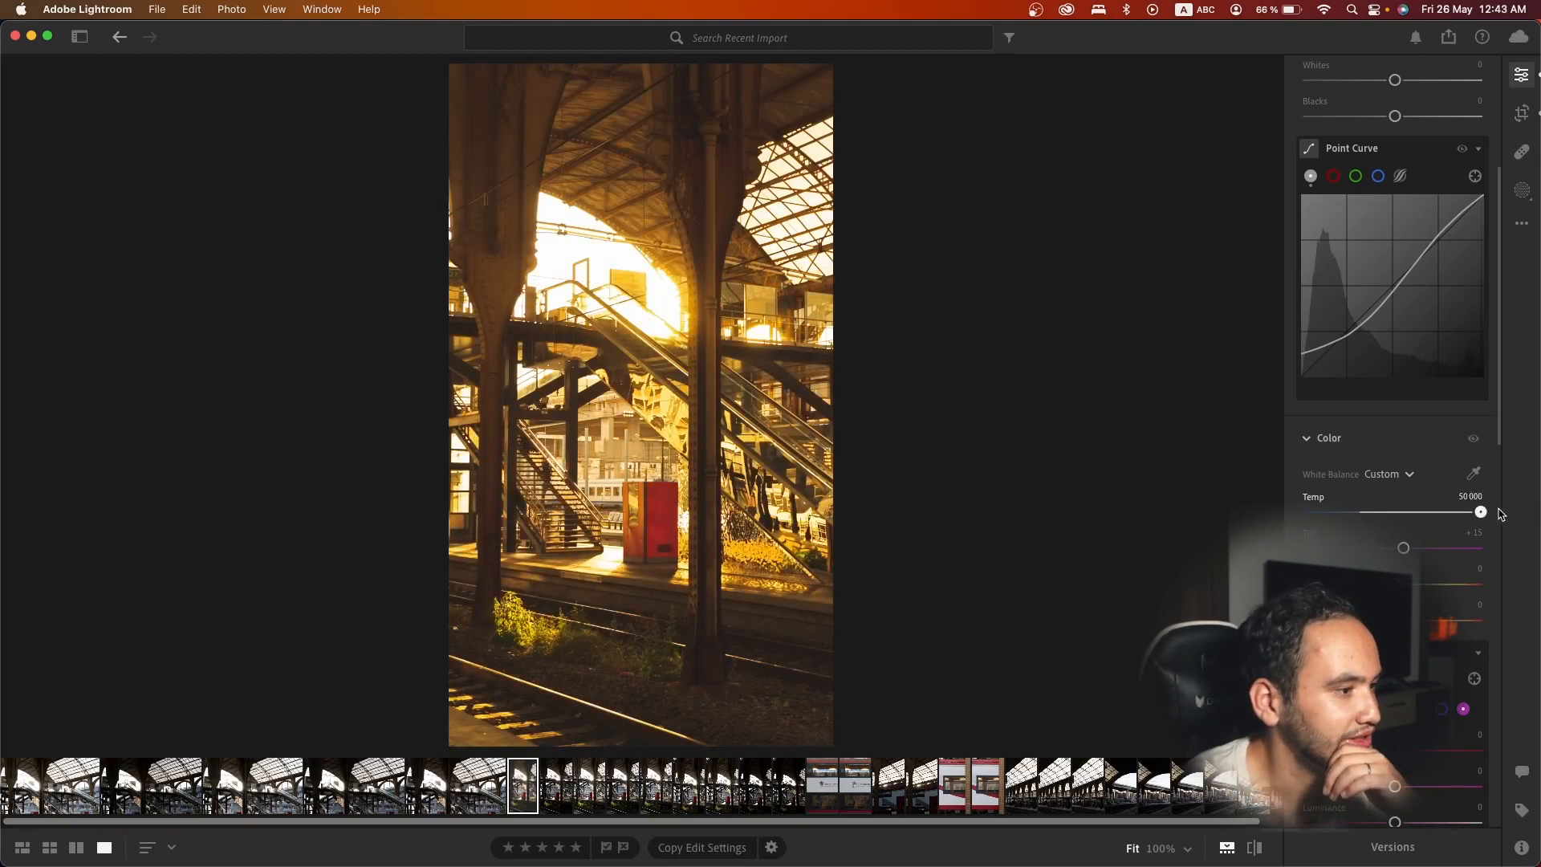
pyautogui.scroll(6, 1404, 537)
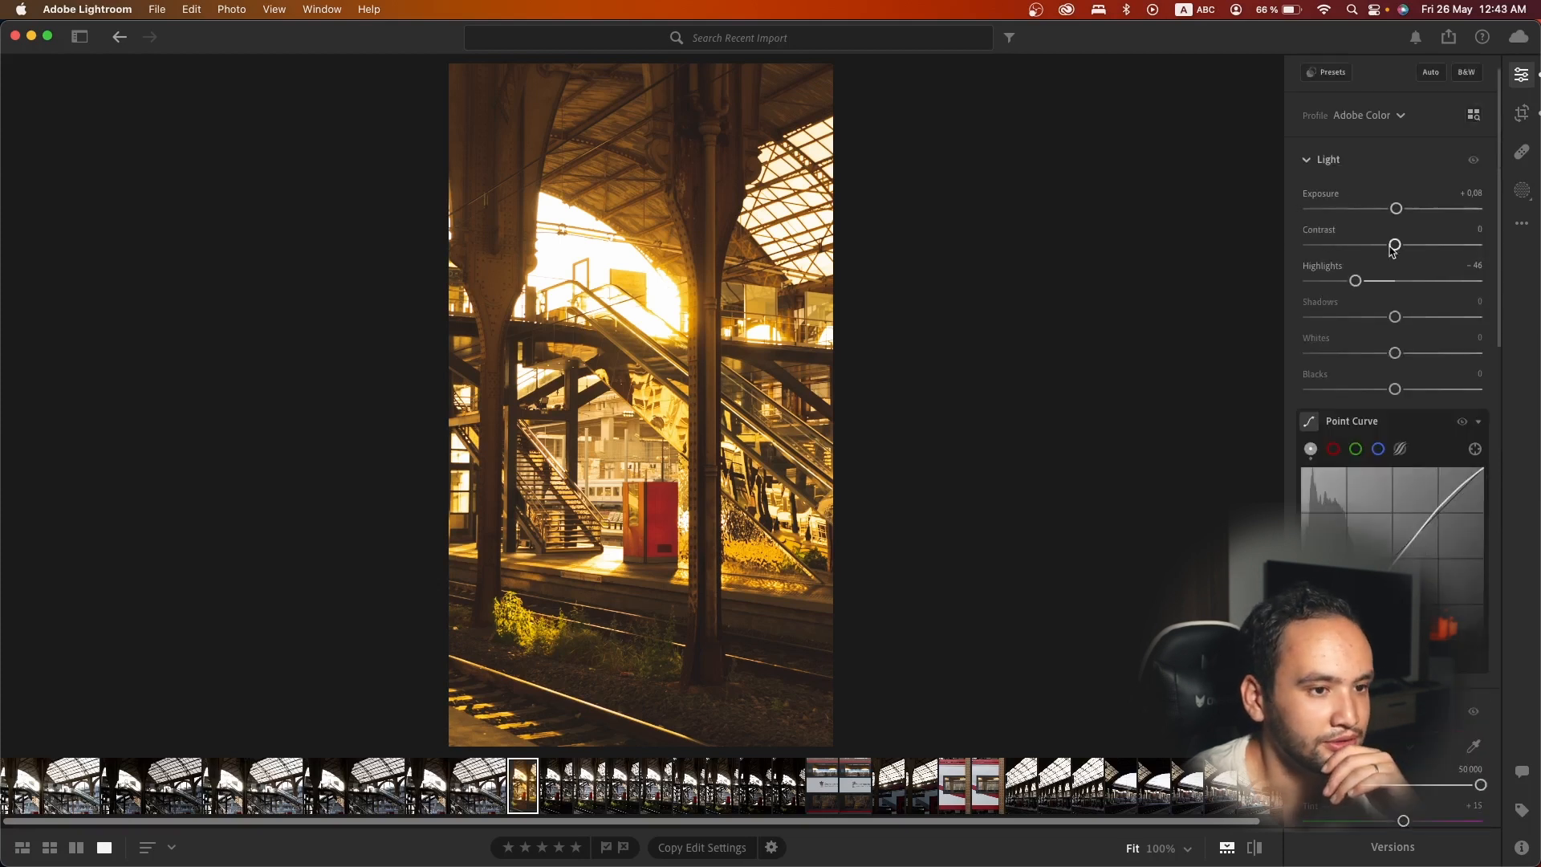
pyautogui.moveTo(1395, 244); pyautogui.dragTo(1501, 248)
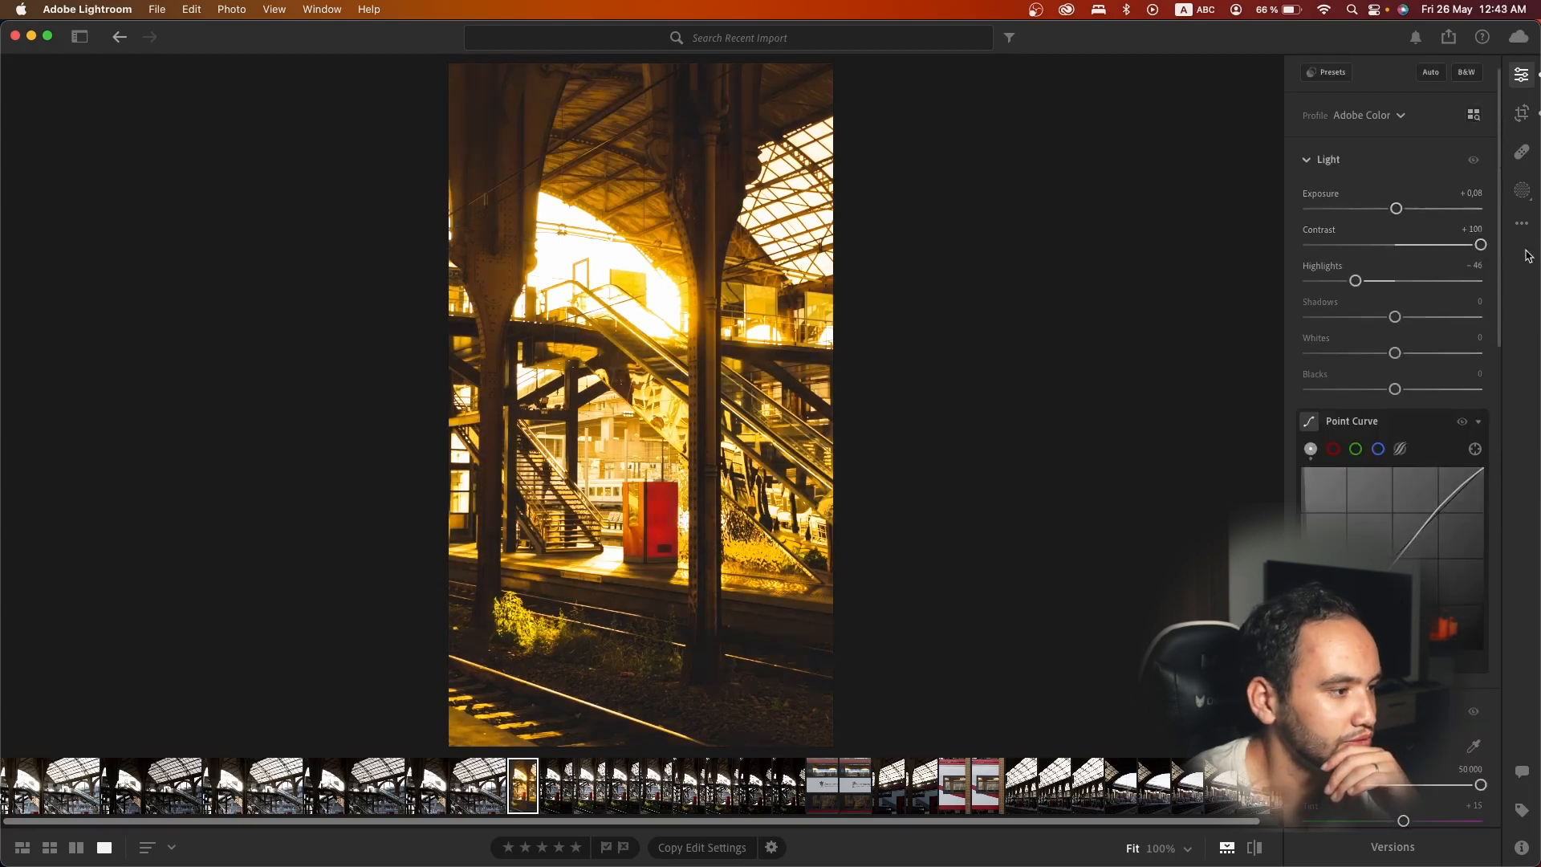
pyautogui.doubleClick(1425, 245)
# - Reset the extreme Temp and adjust the white balance to Temp 5554 and Tint +42
pyautogui.scroll(-3, 1426, 402)
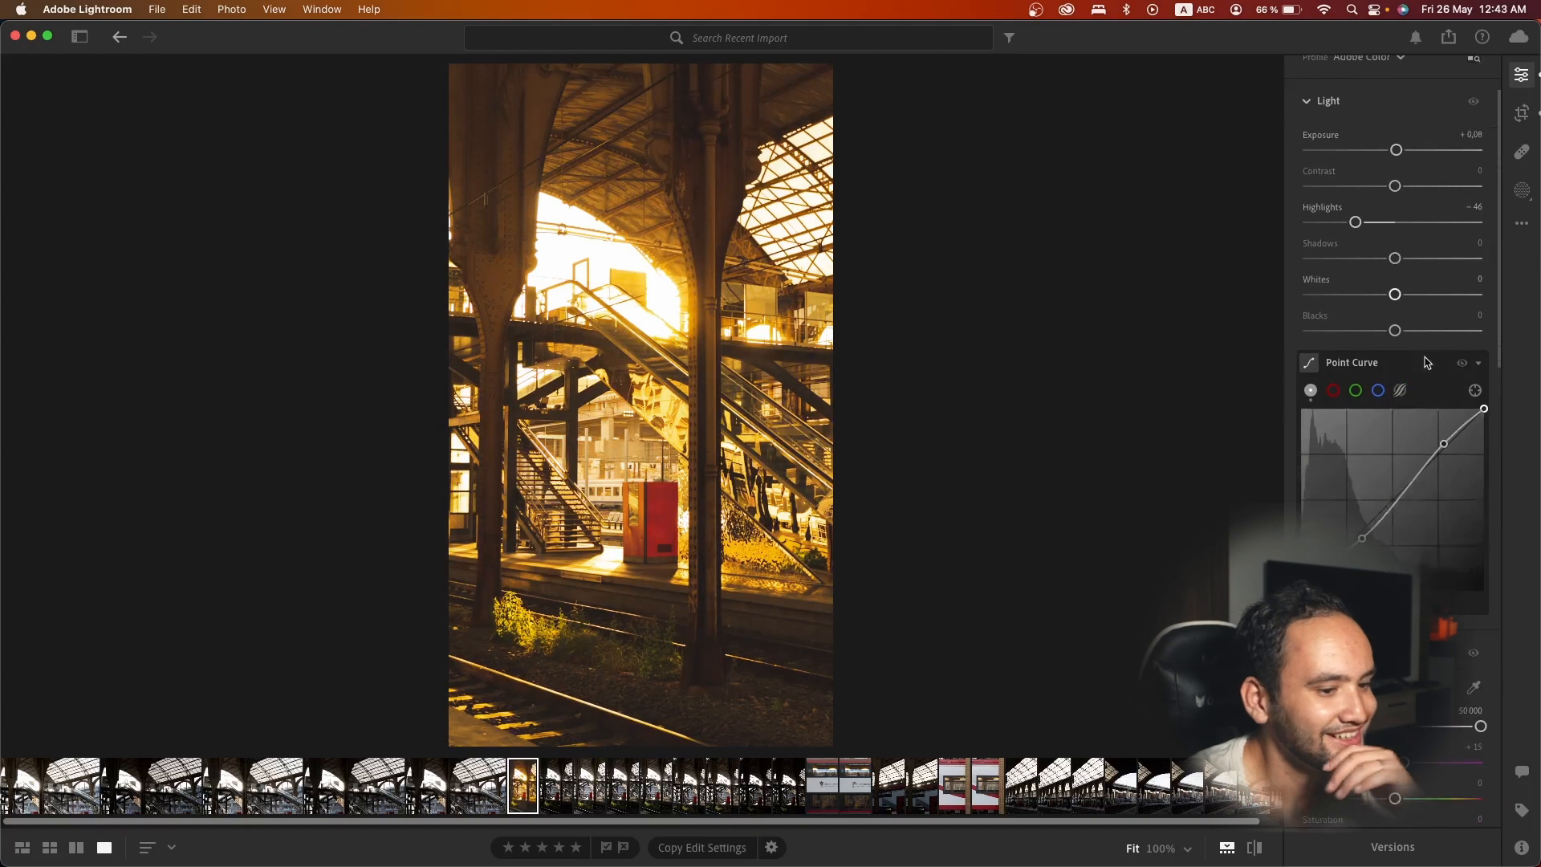
pyautogui.doubleClick(1481, 638)
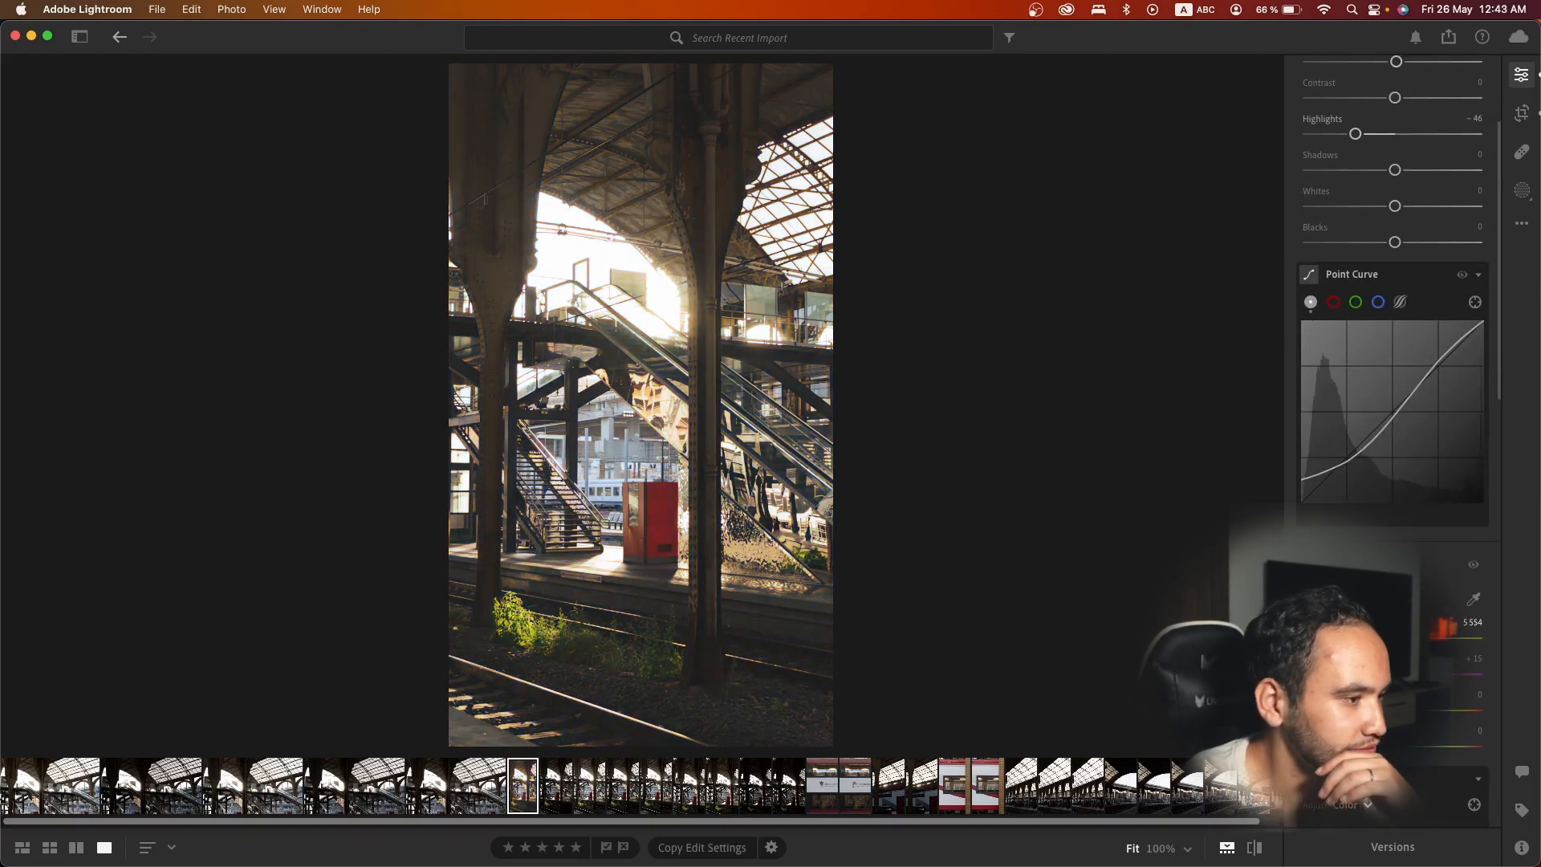
pyautogui.scroll(-1, 1412, 425)
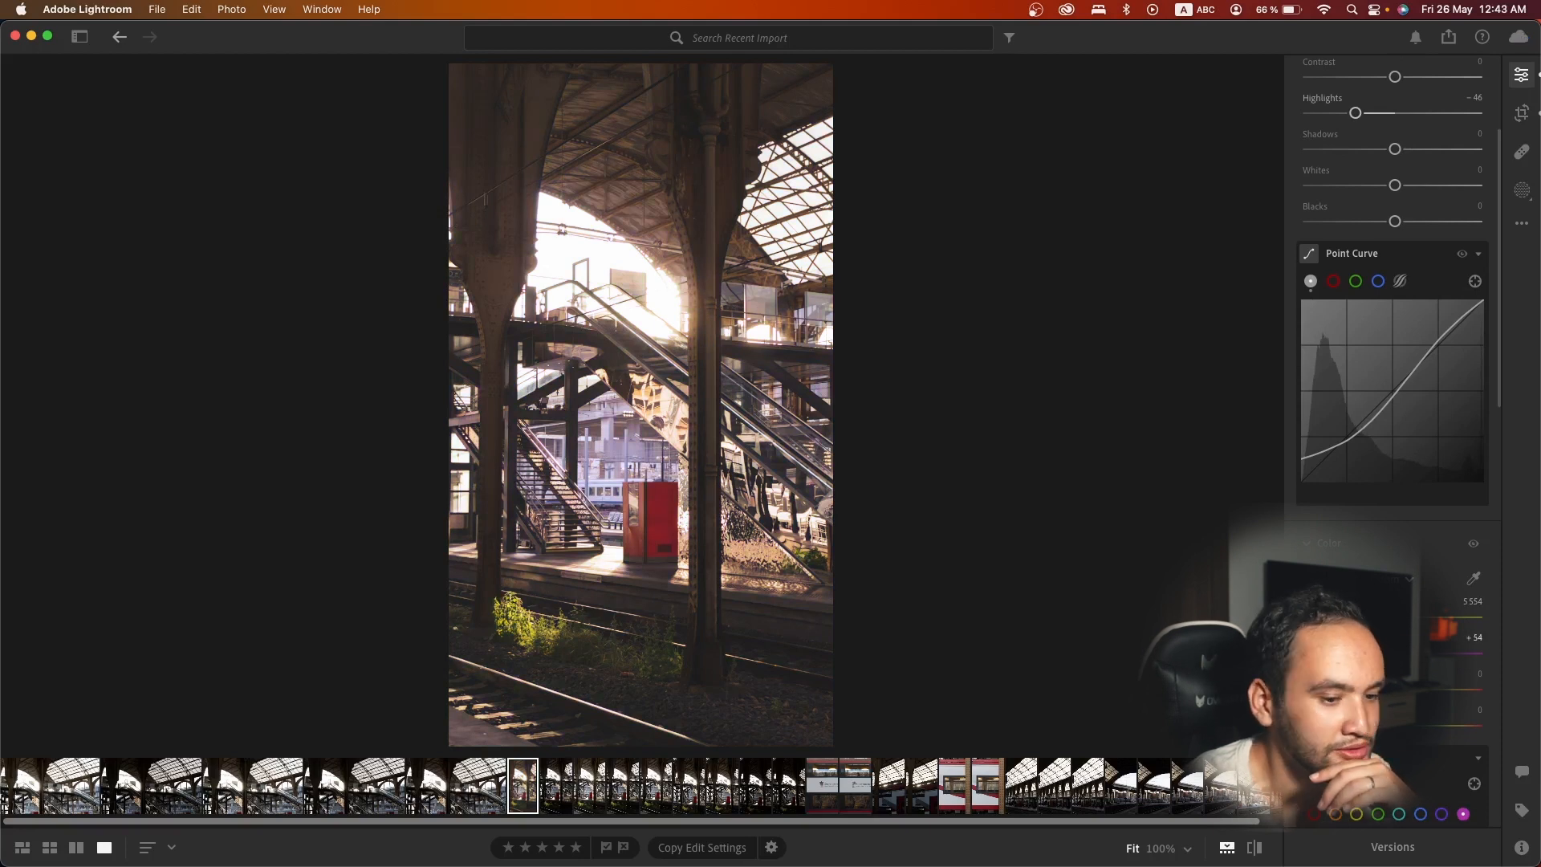
pyautogui.moveTo(1422, 653); pyautogui.dragTo(1419, 654)
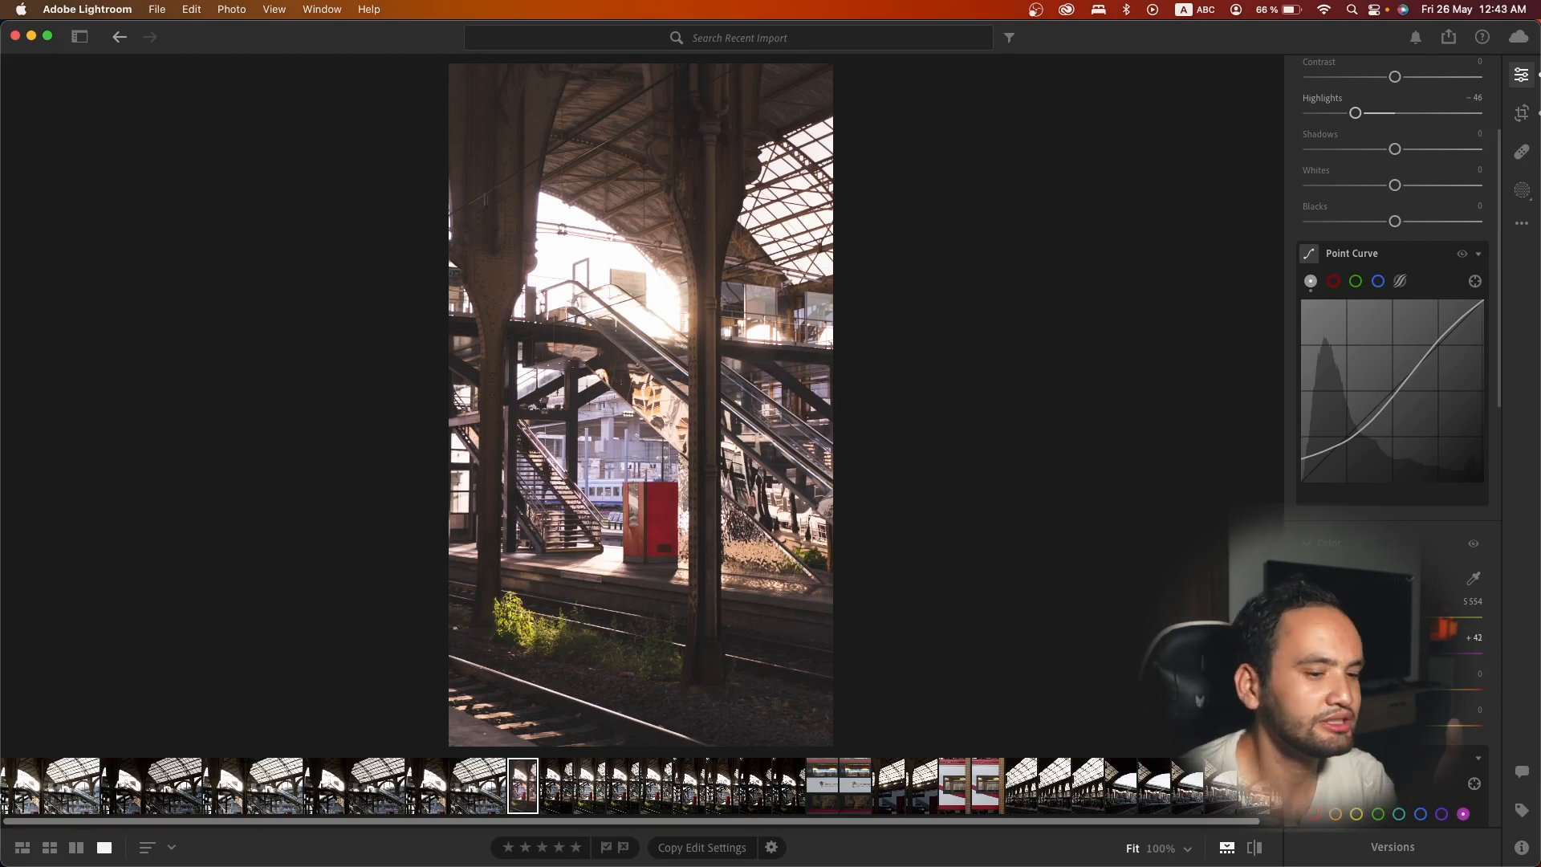
# - Apply color grading that tints the highlights towards red and the midtones towards green
pyautogui.scroll(-5, 1392, 361)
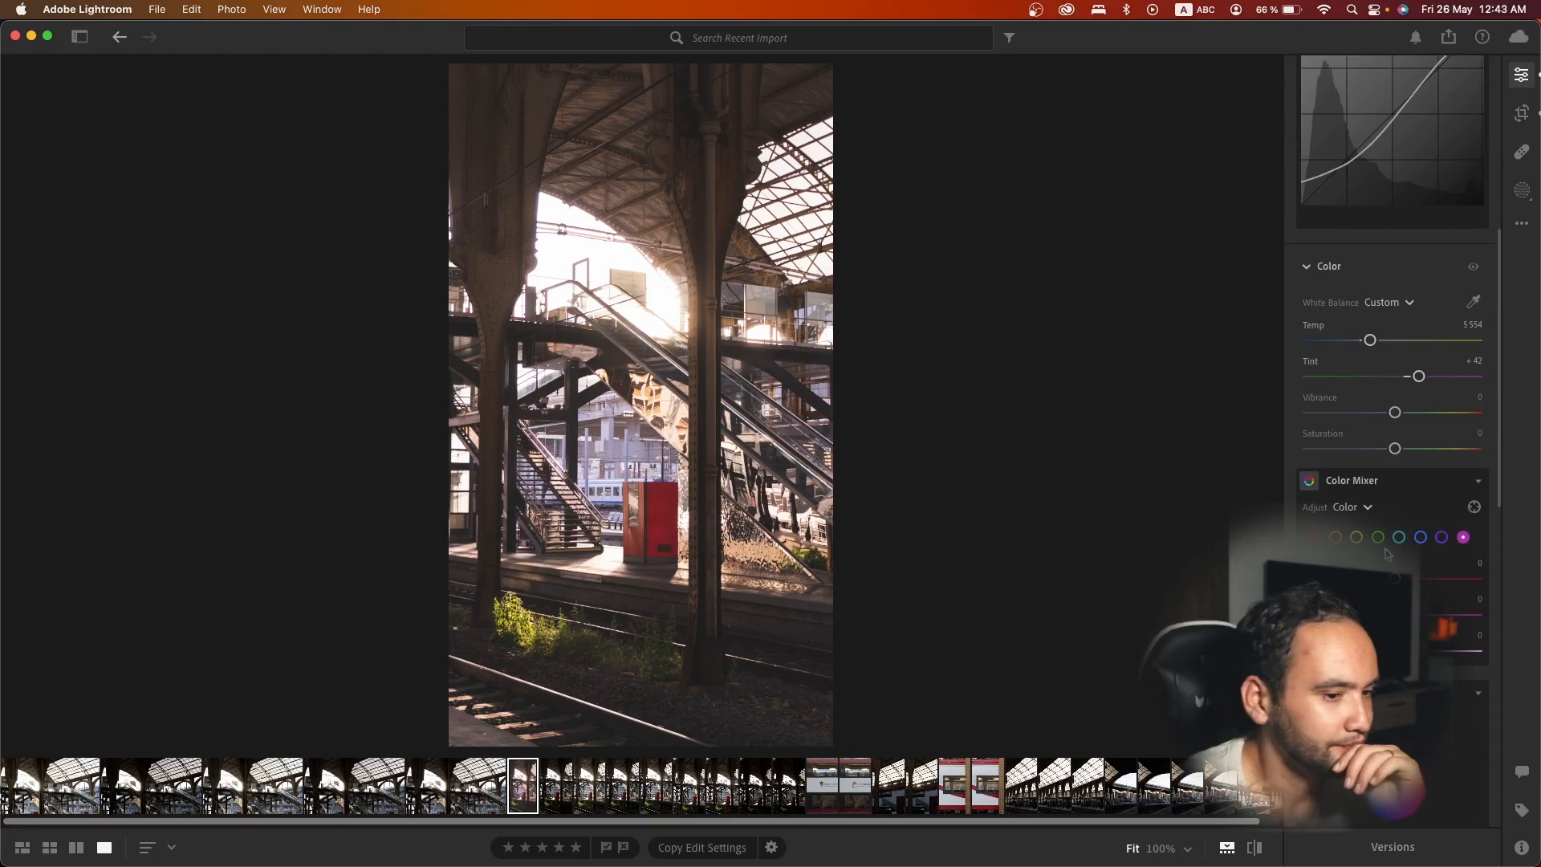
pyautogui.scroll(-6, 1367, 548)
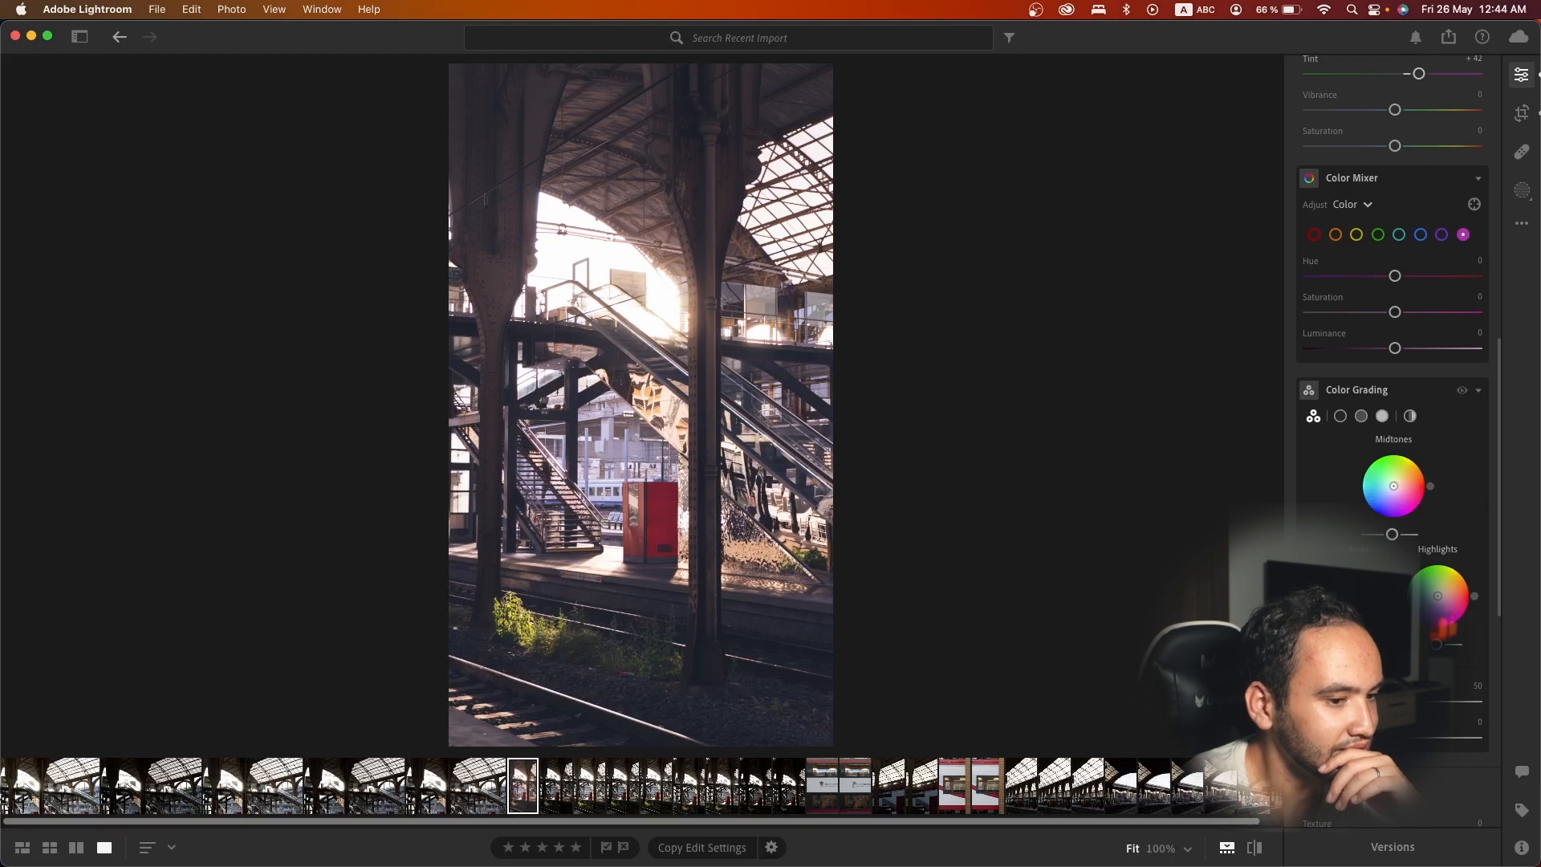
pyautogui.moveTo(1438, 597); pyautogui.dragTo(1452, 593)
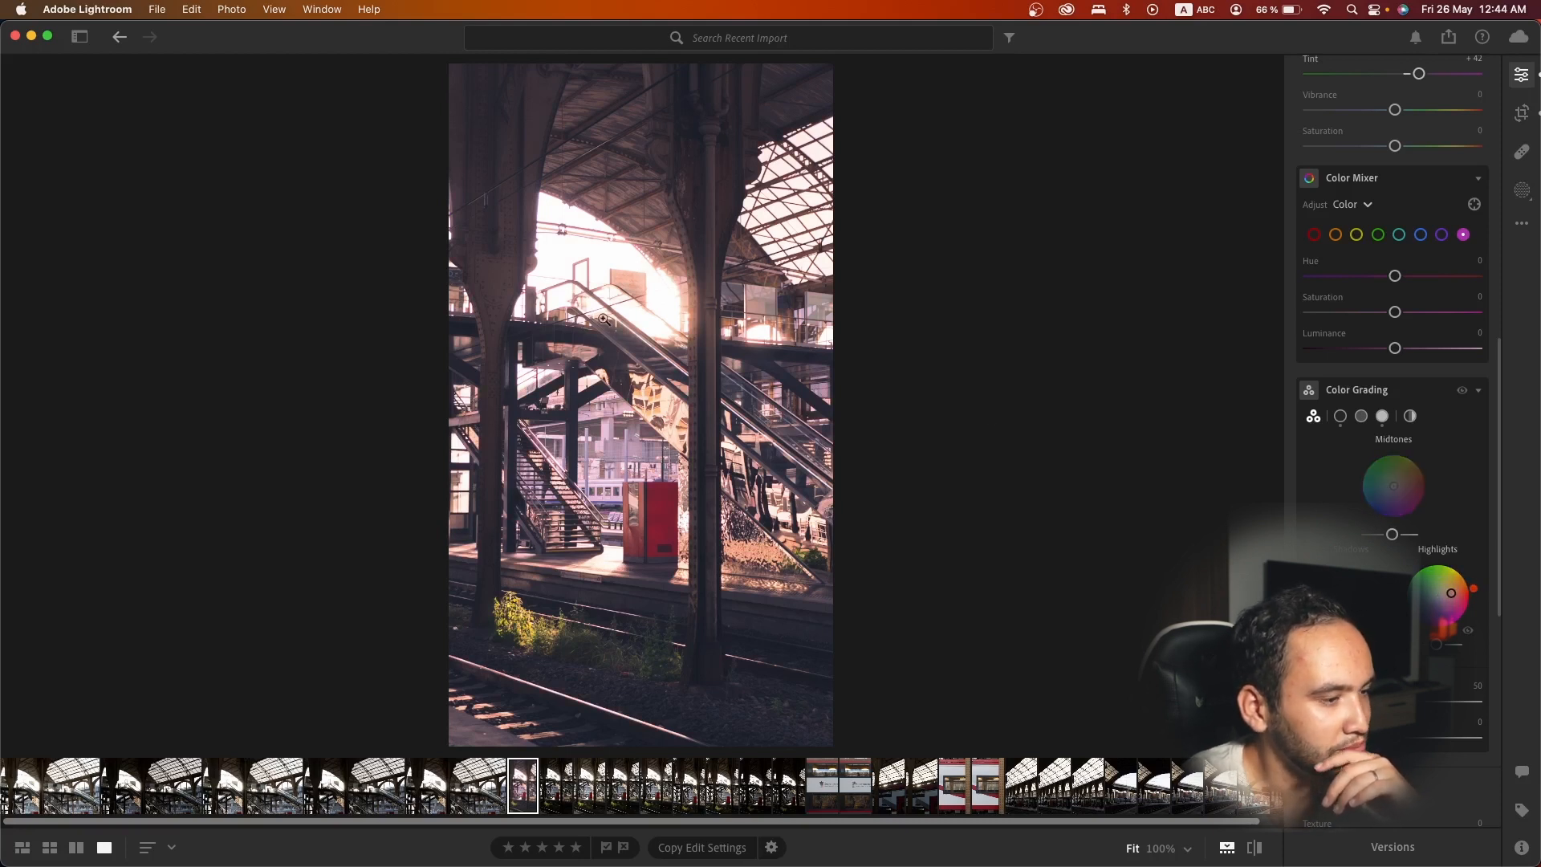
pyautogui.moveTo(1394, 487); pyautogui.dragTo(1394, 473)
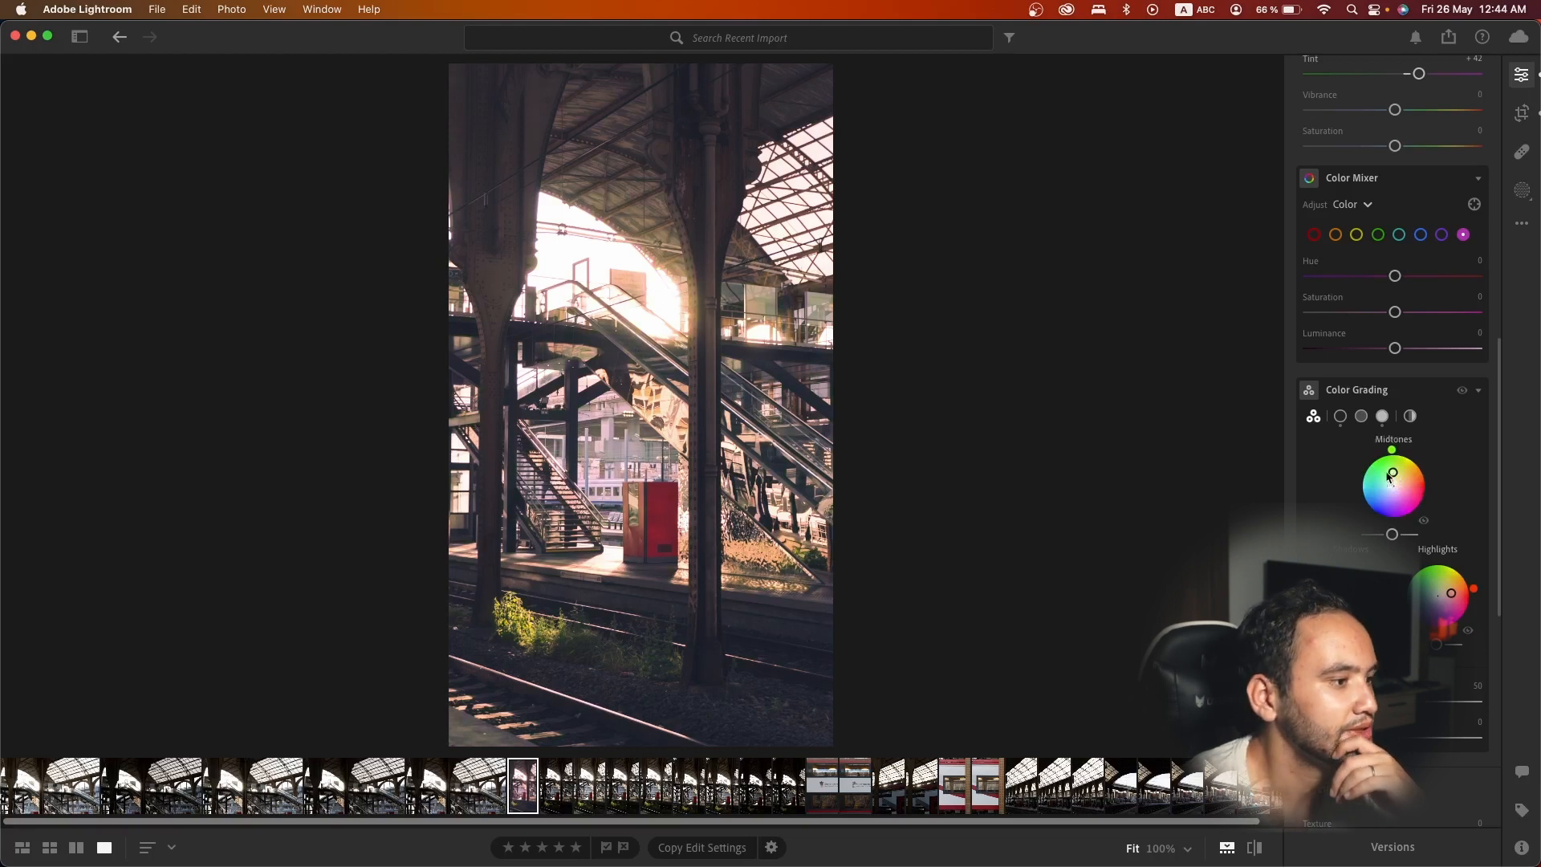
# - Show the original version of the photo to compare it with the edit
pyautogui.scroll(8, 1439, 154)
pyautogui.scroll(3, 1439, 155)
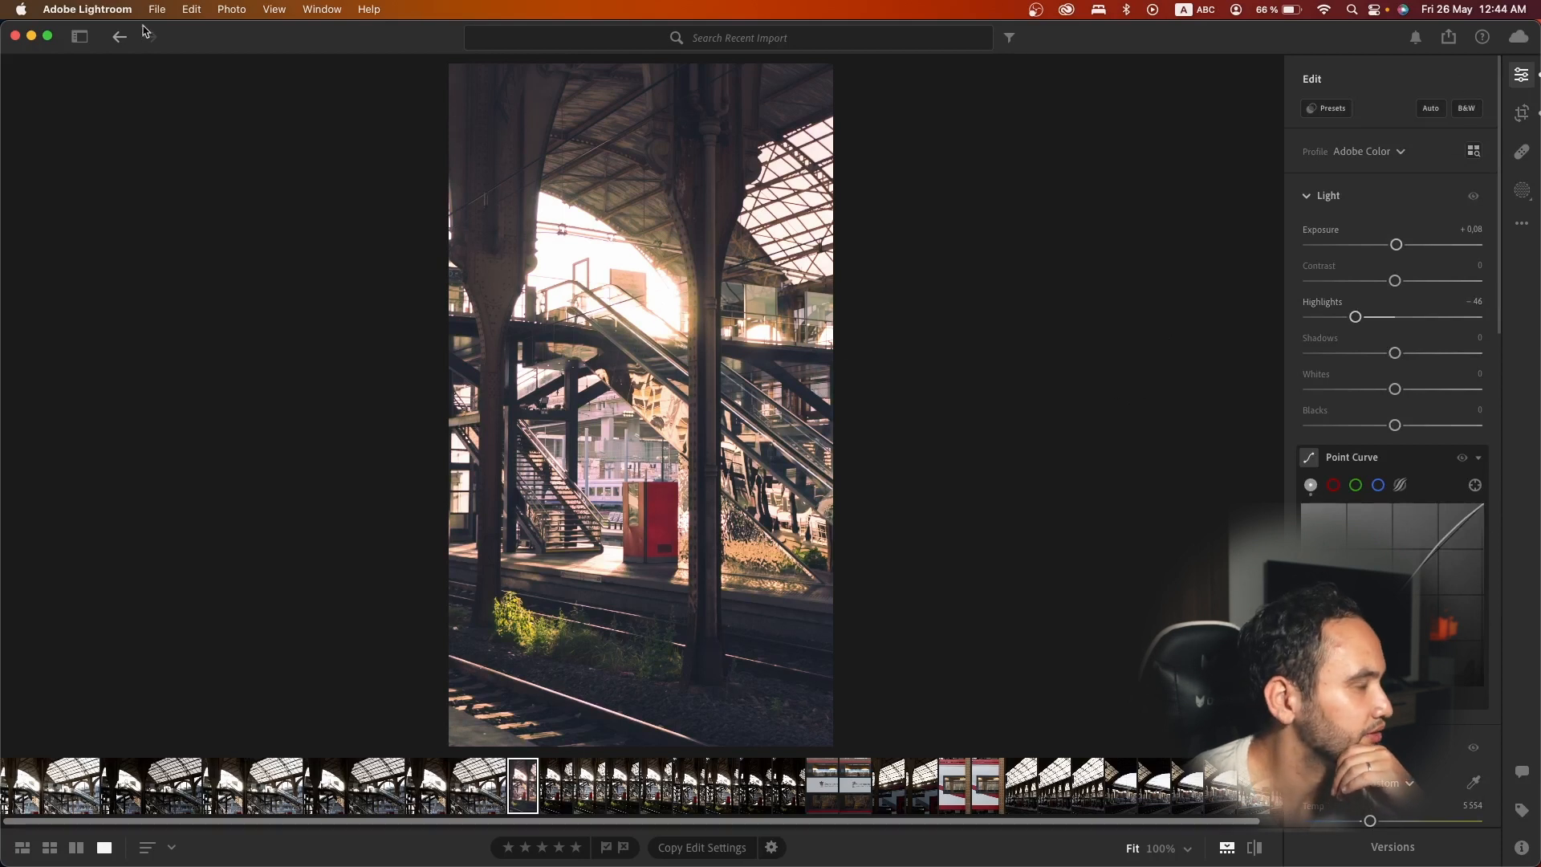
pyautogui.click(1254, 848)
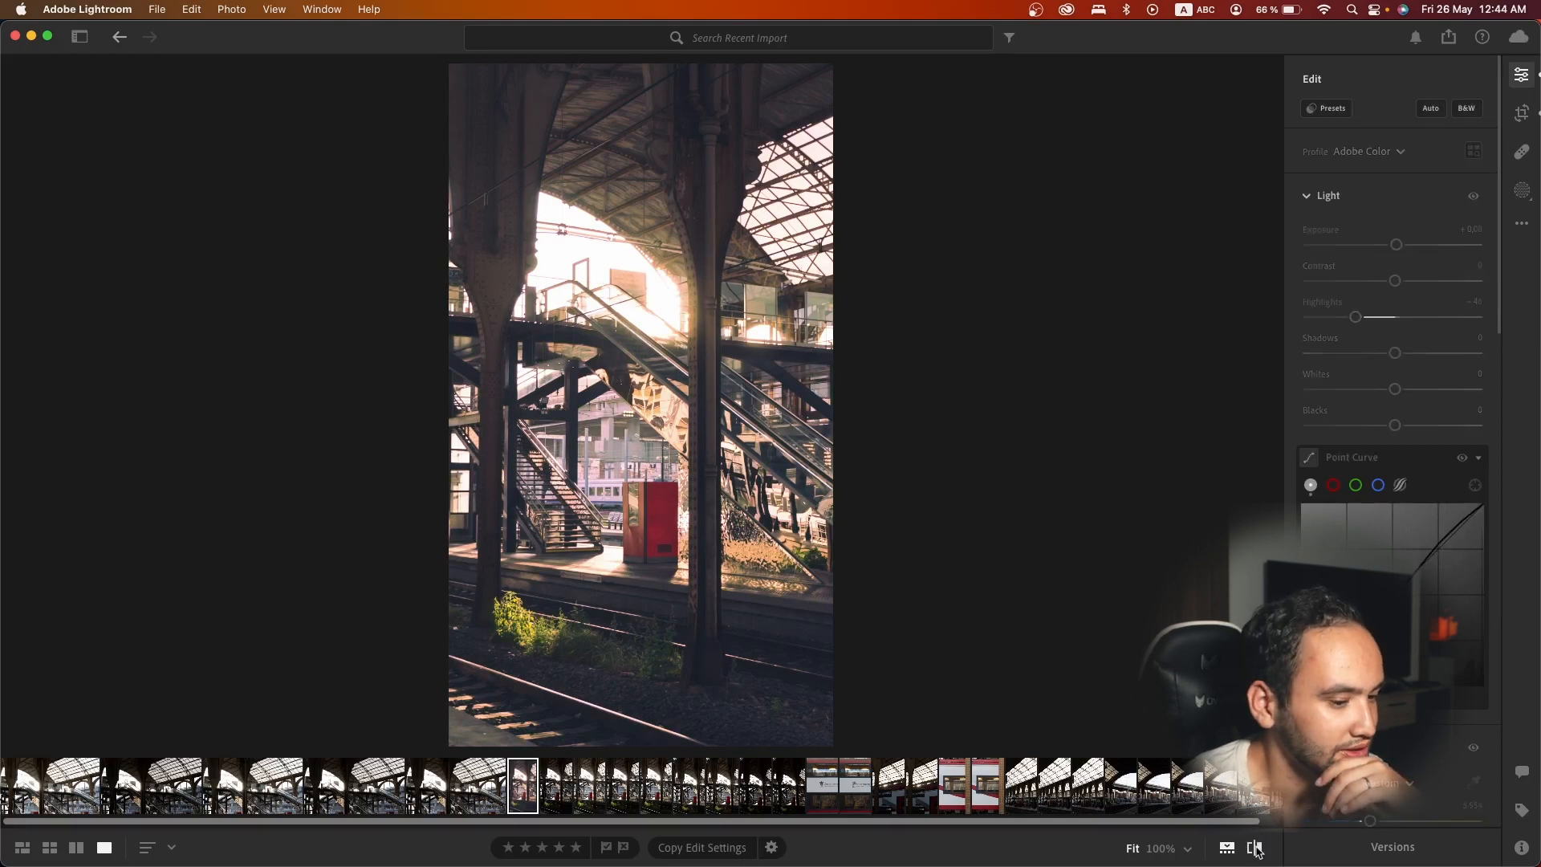
# - Compare the original and edited versions of the photo by switching repeatedly between them
pyautogui.click(1254, 849)
pyautogui.click(1255, 848)
pyautogui.click(1255, 848)
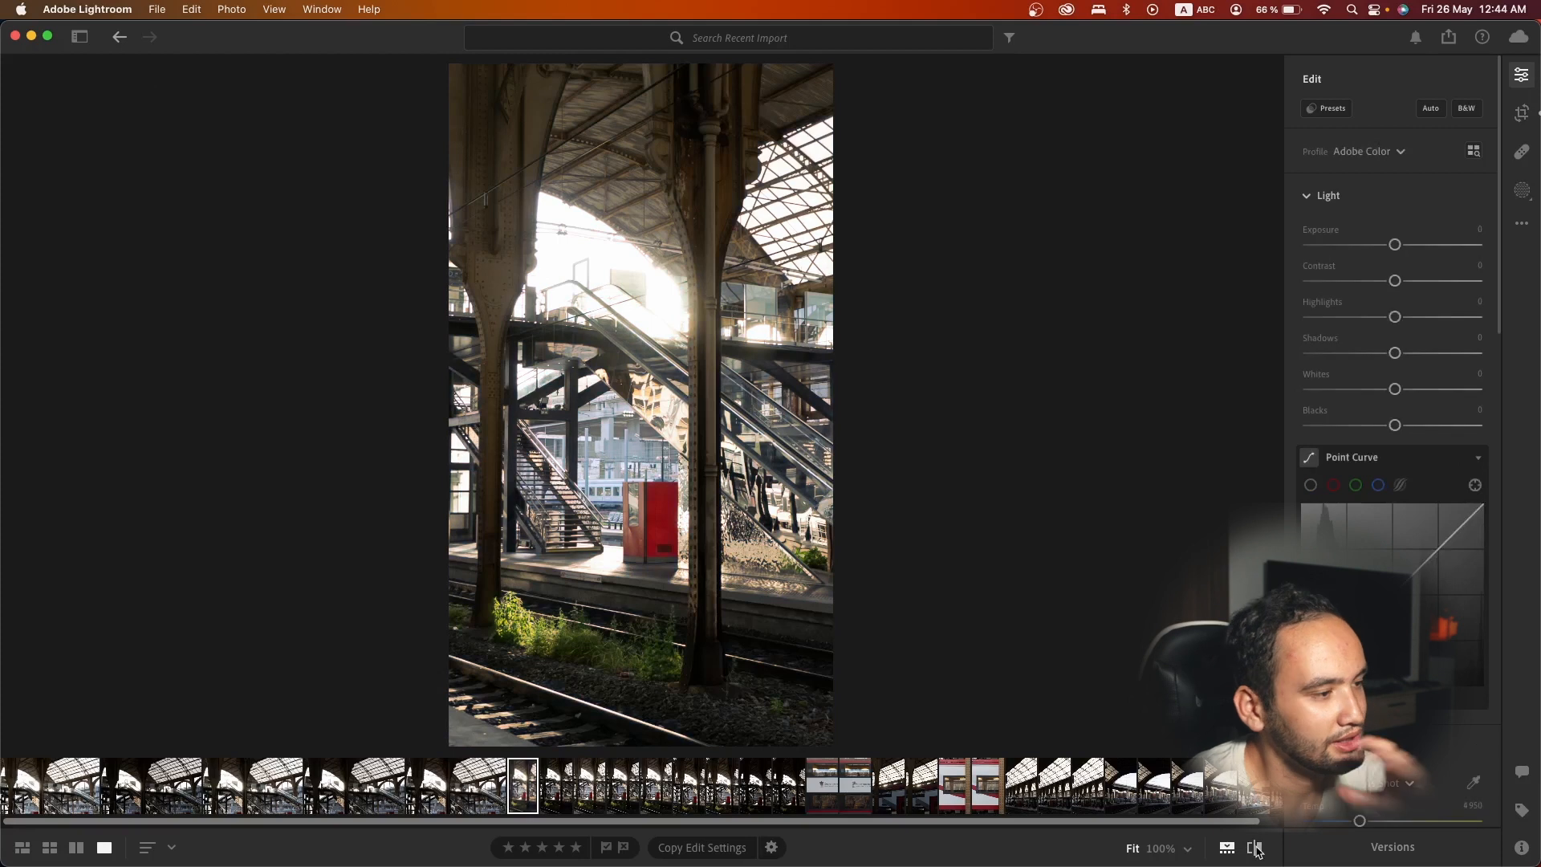
pyautogui.click(1254, 849)
pyautogui.click(1255, 849)
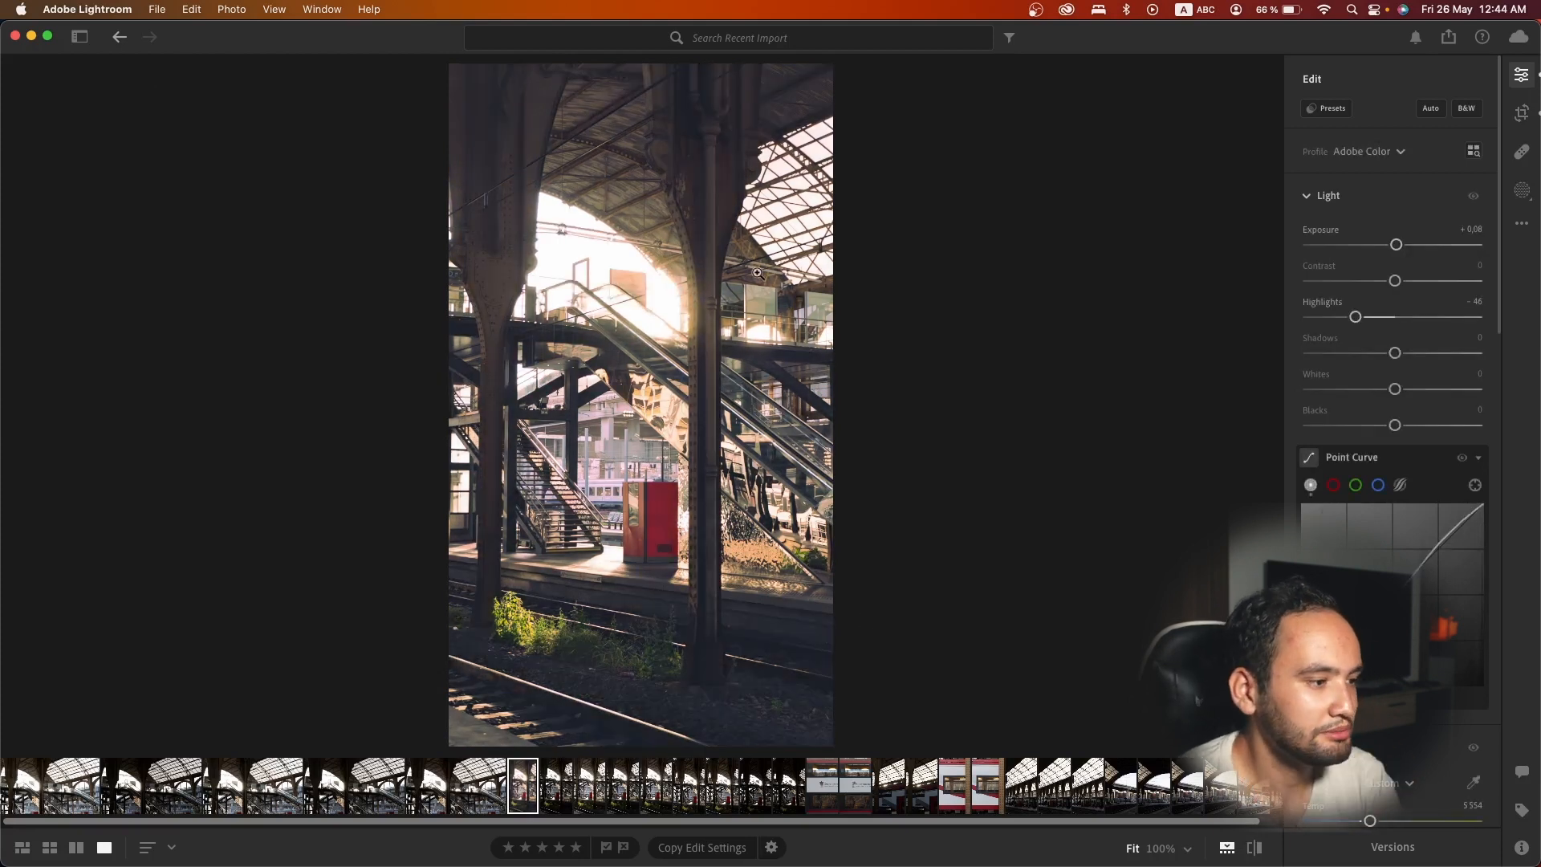
# - Add a wide diagonal linear gradient mask running from the photo's upper-left corner towards the lower right, with Exposure at +1.20
pyautogui.click(1523, 190)
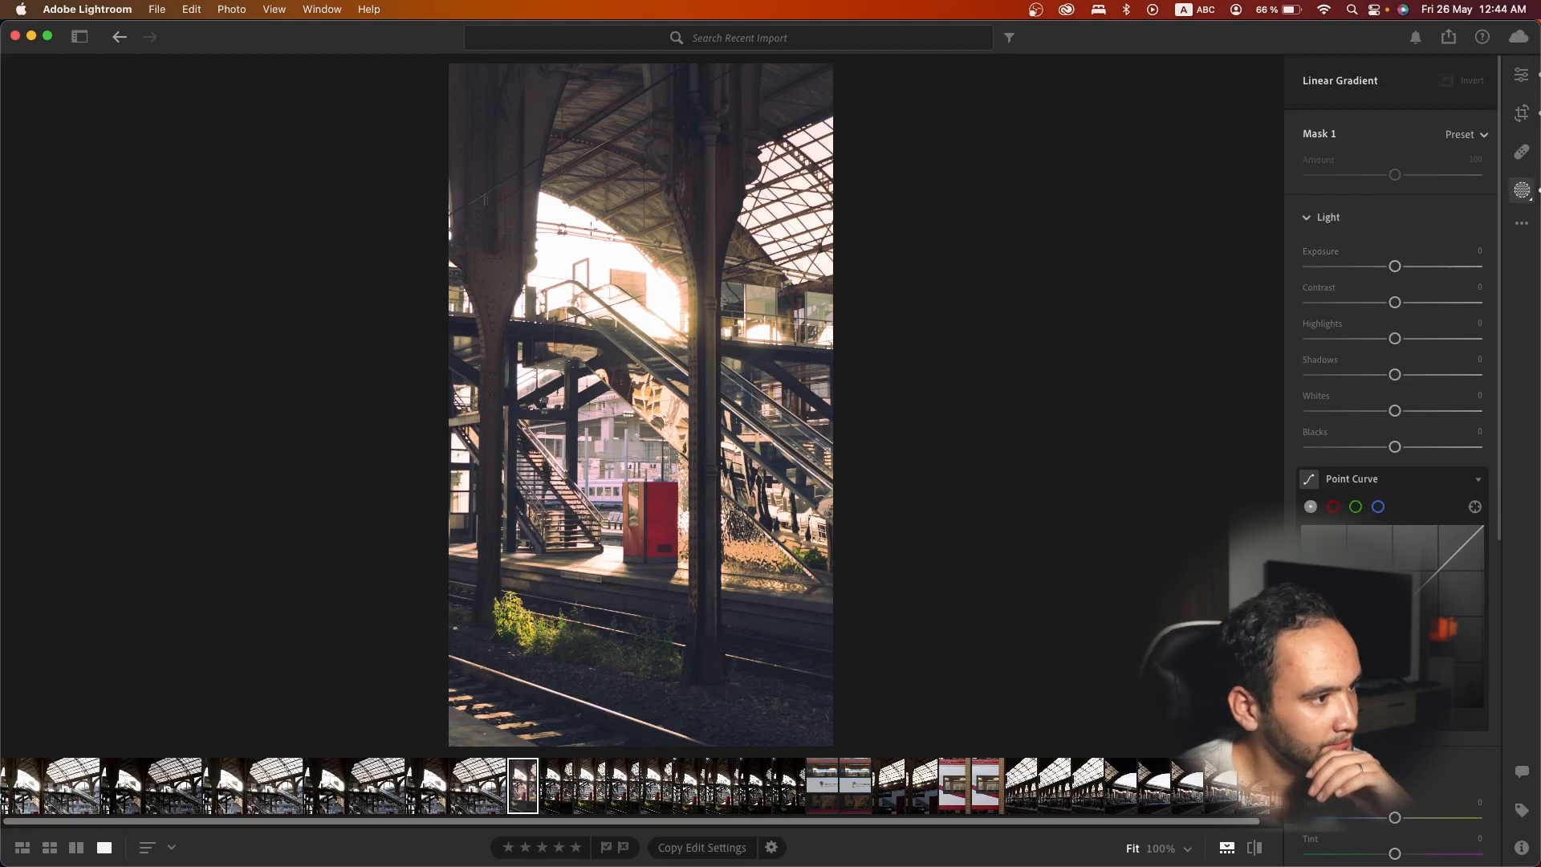
pyautogui.moveTo(529, 229); pyautogui.dragTo(853, 586)
pyautogui.moveTo(1394, 266); pyautogui.dragTo(1421, 267)
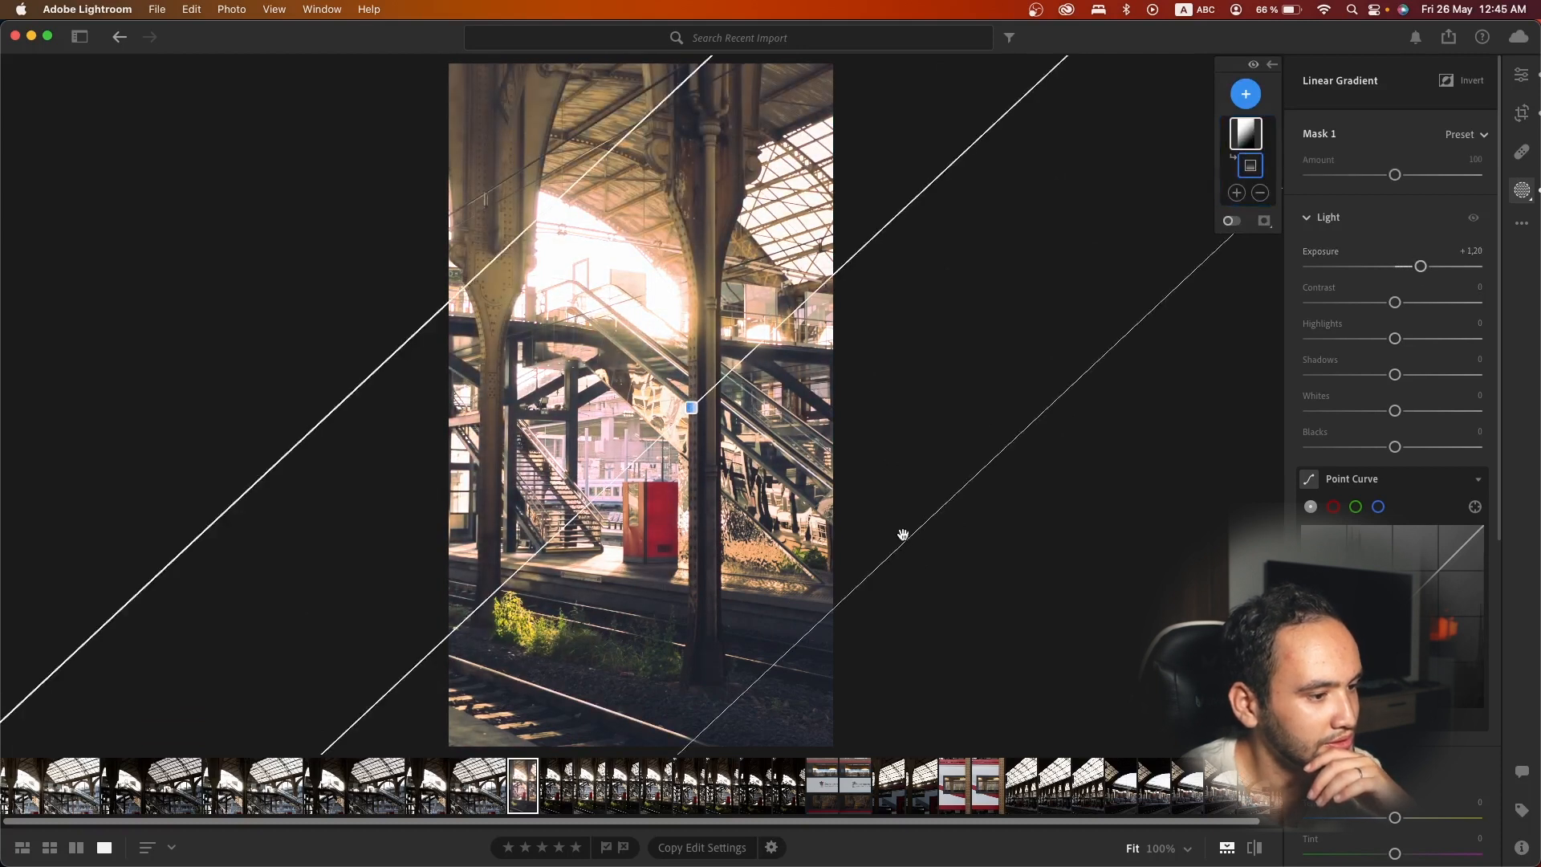
pyautogui.moveTo(903, 534); pyautogui.dragTo(1080, 647)
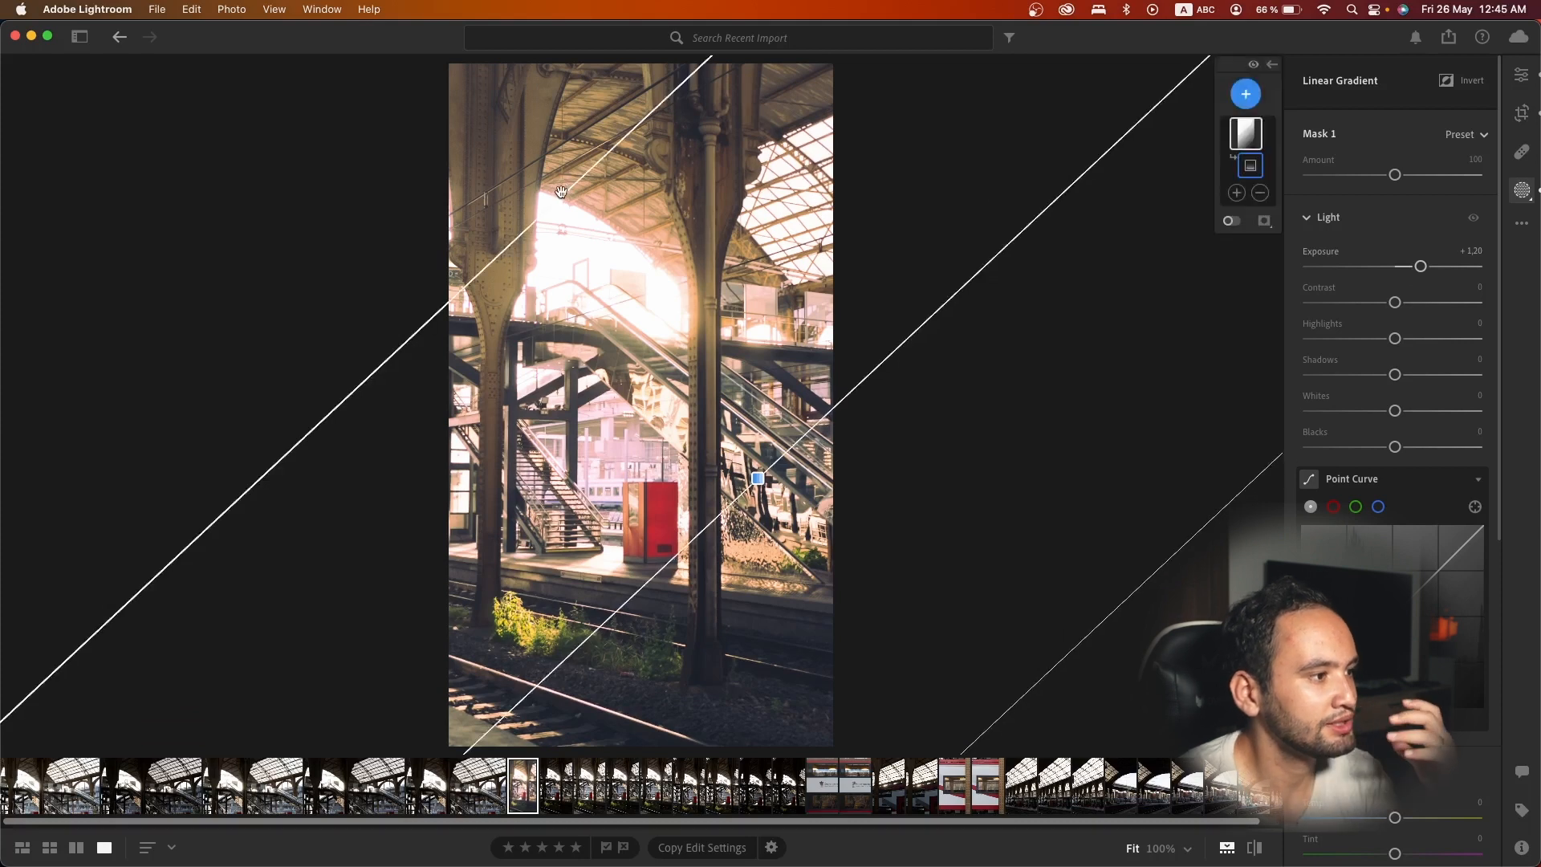
pyautogui.moveTo(560, 192); pyautogui.dragTo(490, 185)
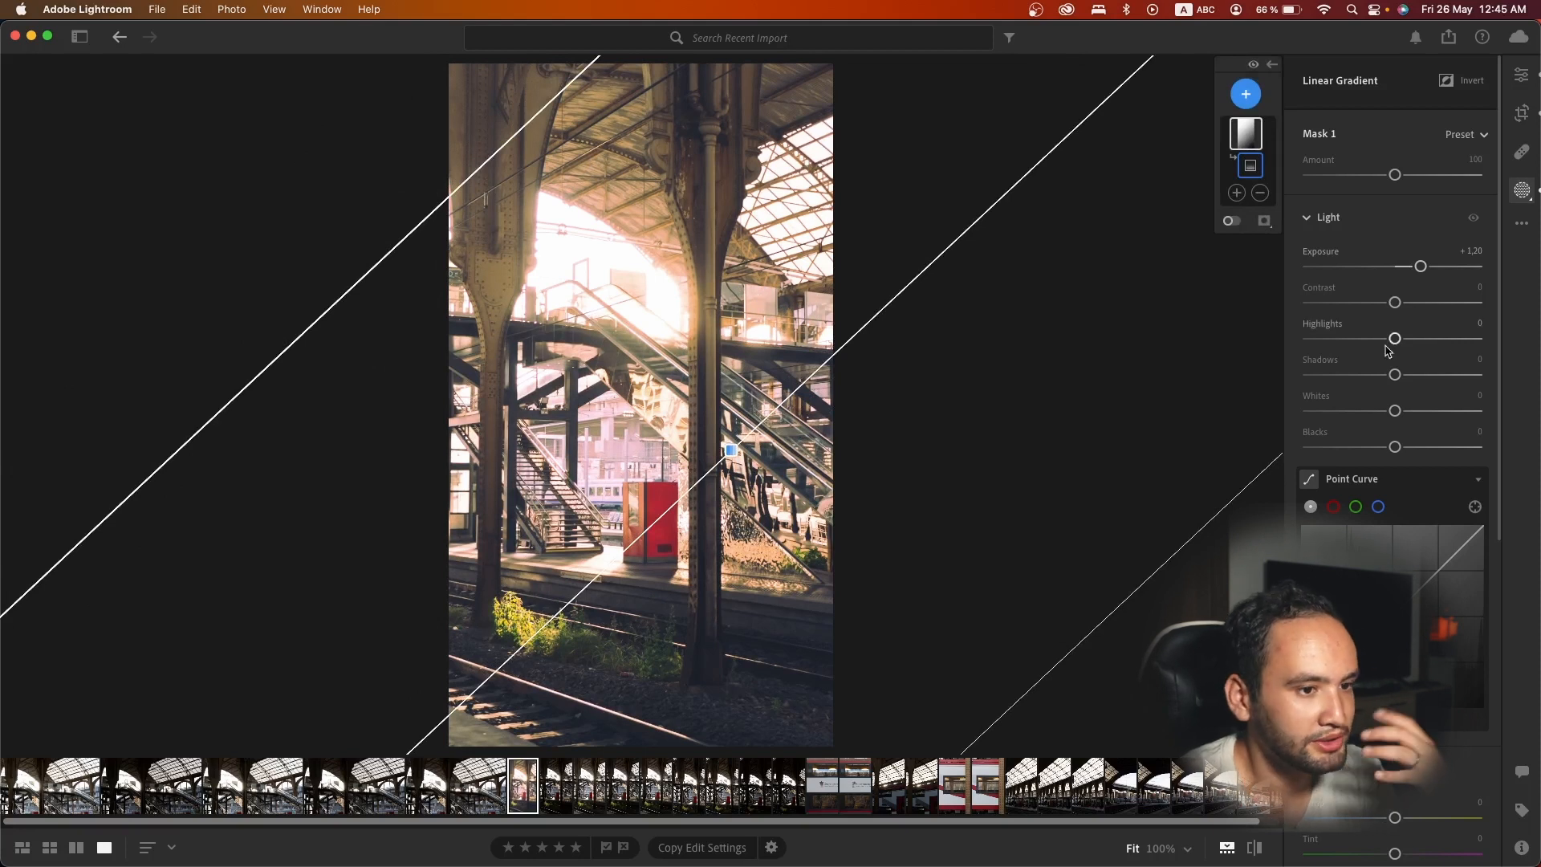
# - Reduce the diagonal gradient mask's Highlights to -57
pyautogui.moveTo(1394, 338); pyautogui.dragTo(1345, 340)
pyautogui.scroll(-1, 1346, 338)
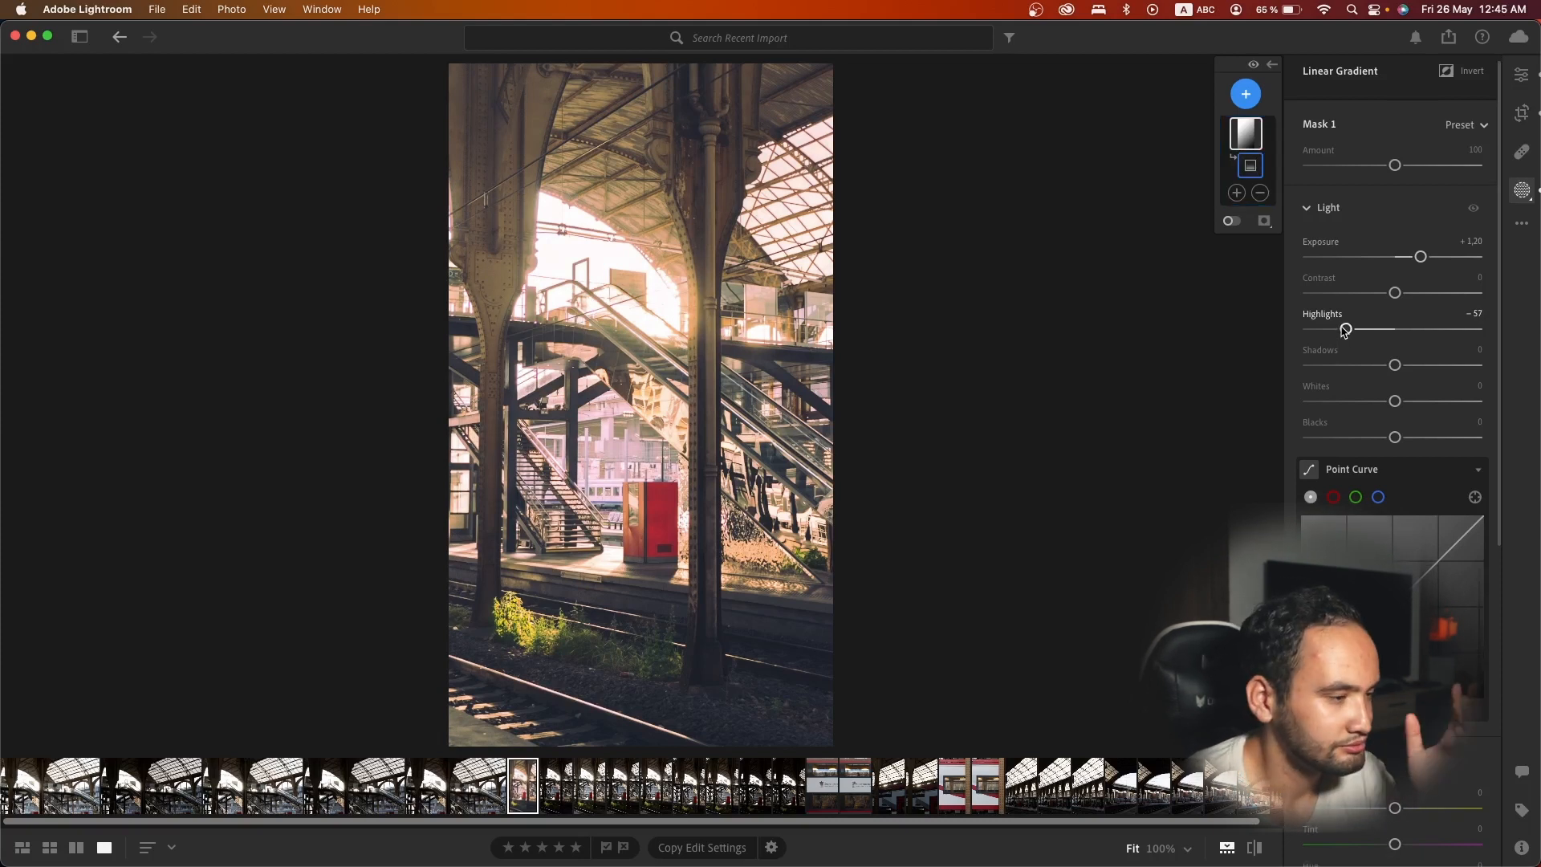
pyautogui.scroll(-3, 1345, 332)
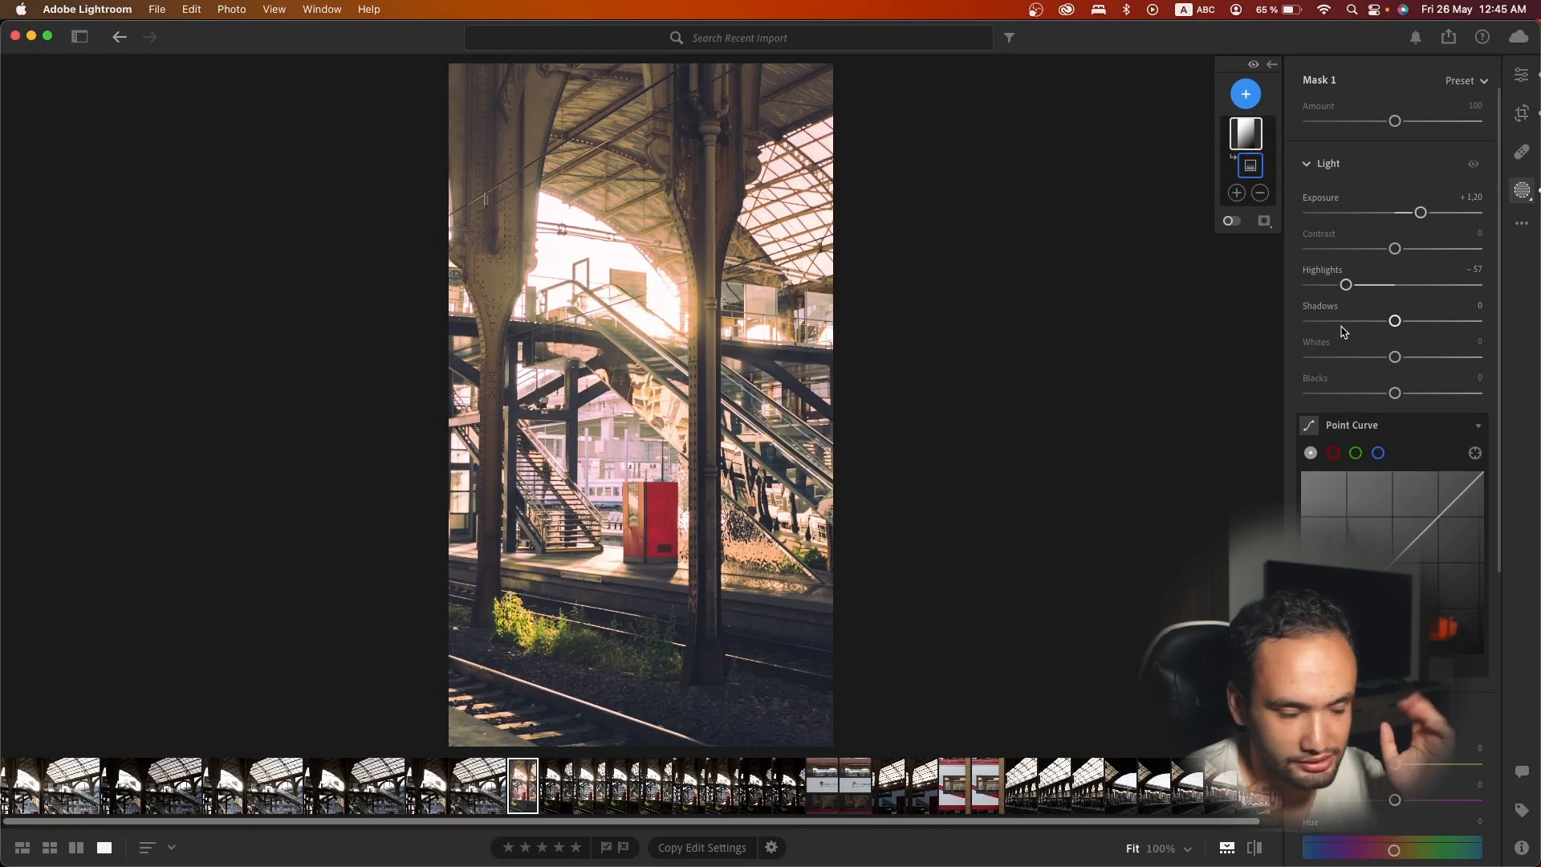
pyautogui.scroll(3, 1344, 331)
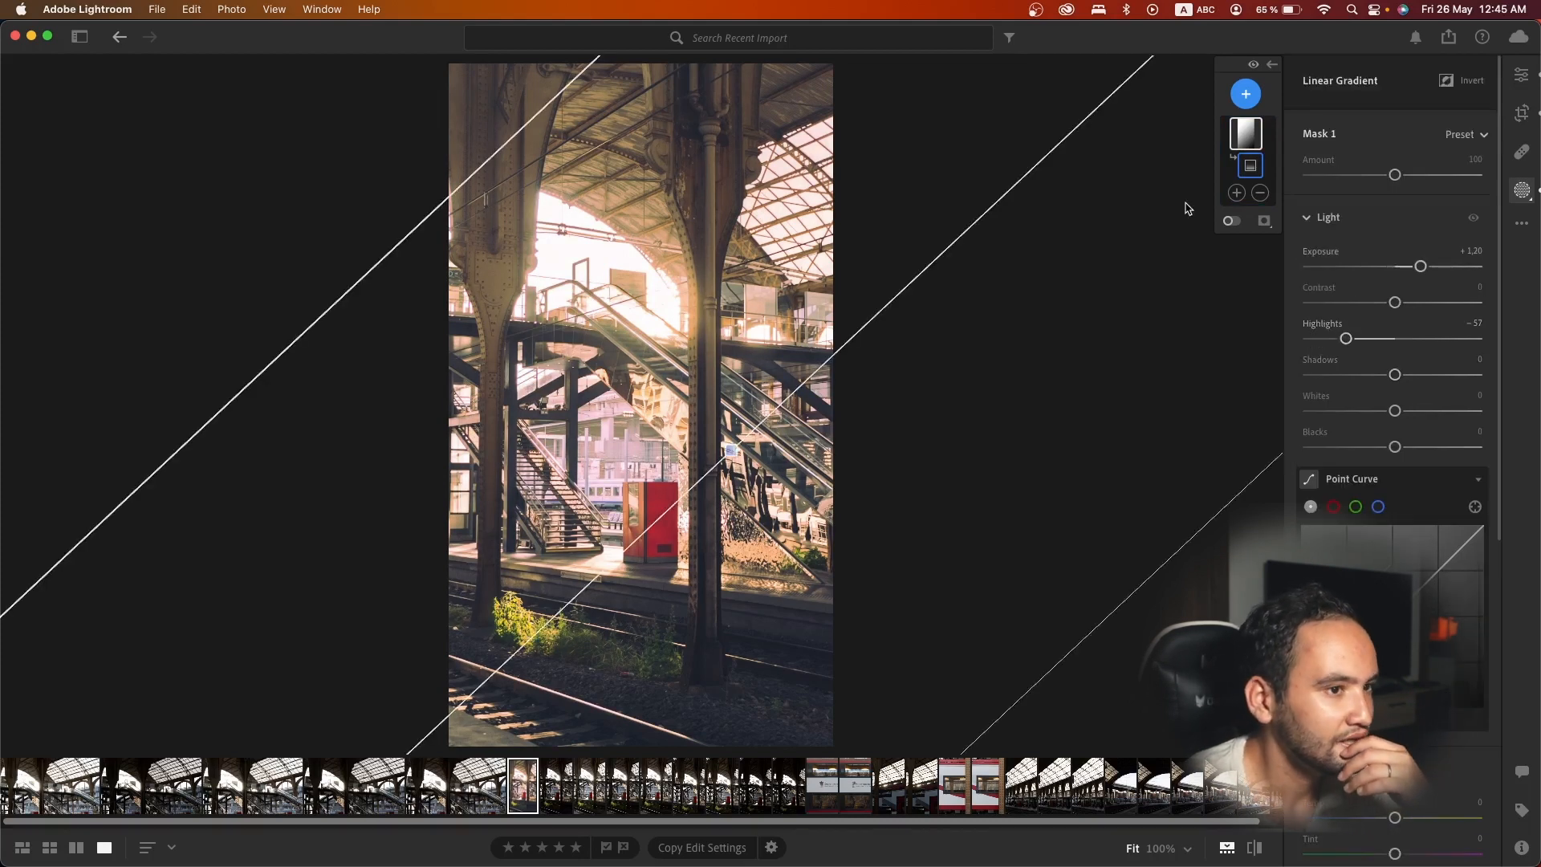
# - Add a second linear gradient mask rising from the photo's bottom edge over the tracks, with Exposure at -2.04
pyautogui.click(1246, 94)
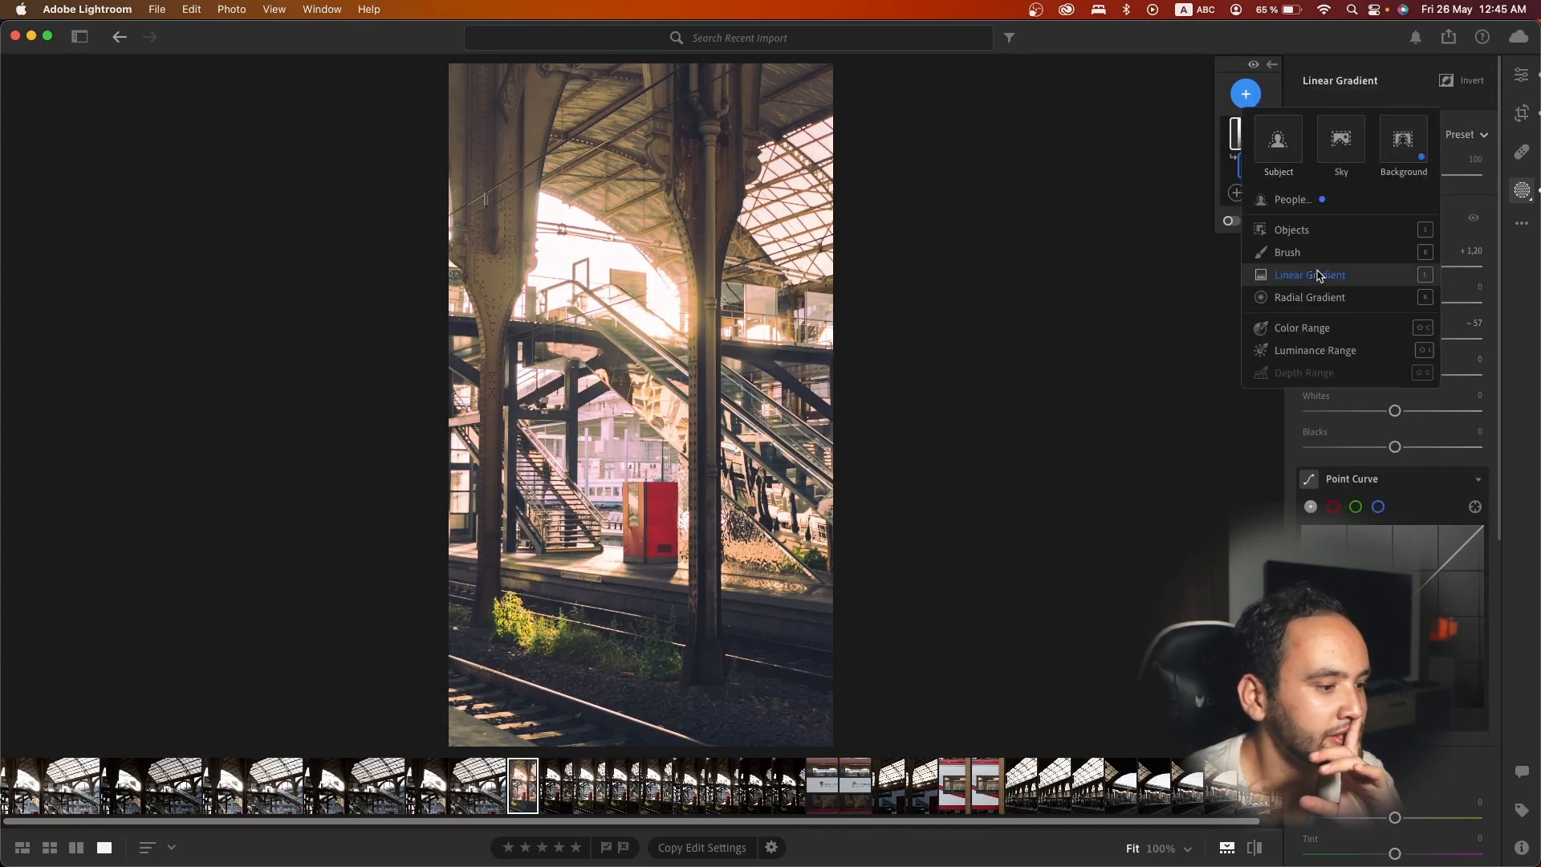
pyautogui.click(1317, 274)
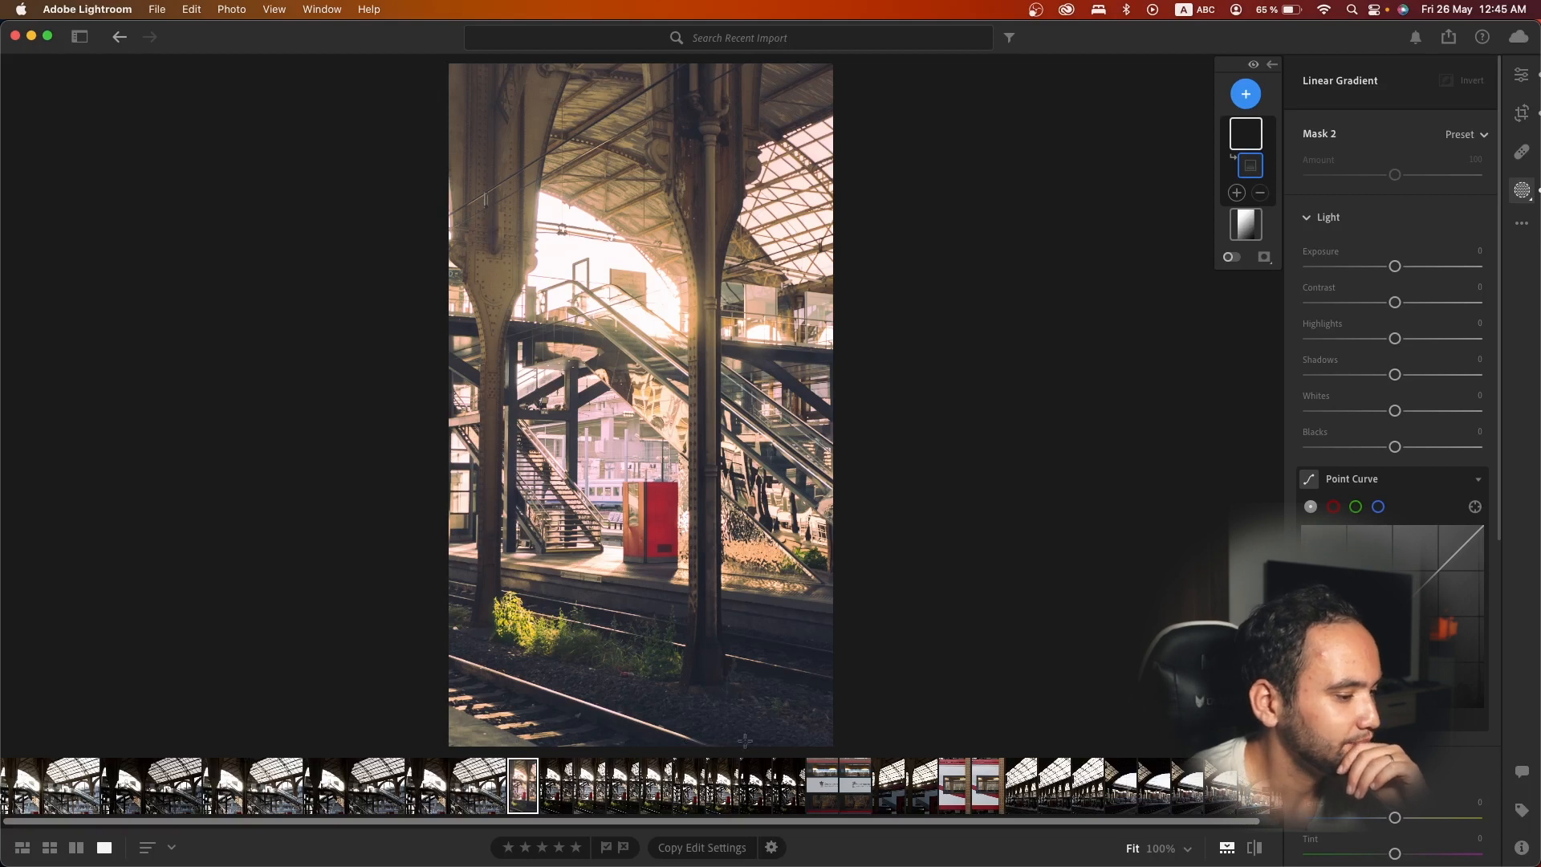
pyautogui.moveTo(745, 740); pyautogui.dragTo(741, 586)
pyautogui.moveTo(1399, 269); pyautogui.dragTo(1355, 275)
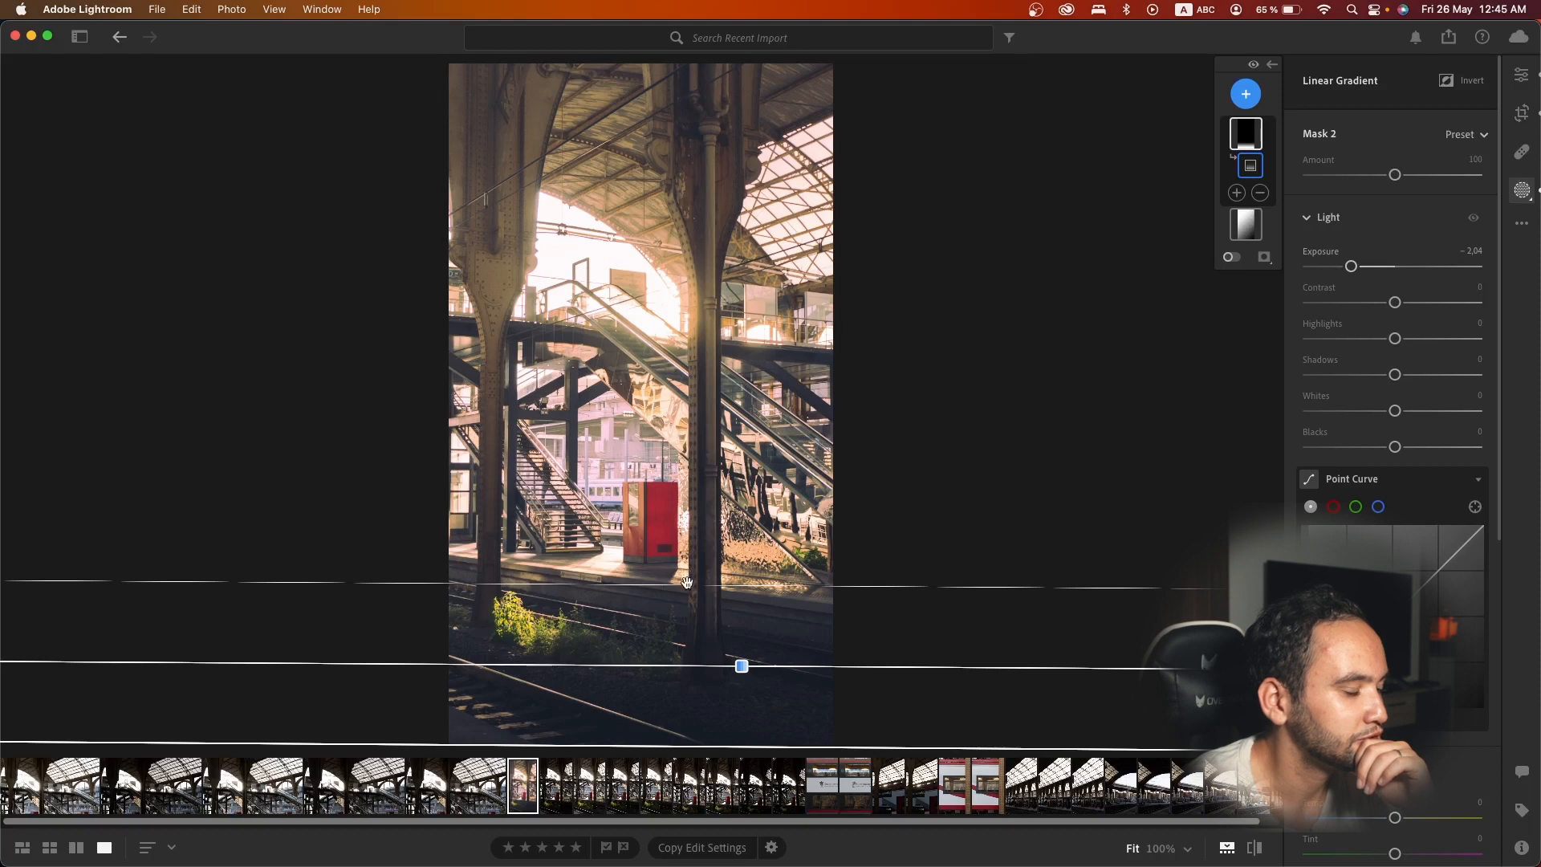
pyautogui.moveTo(687, 584); pyautogui.dragTo(687, 580)
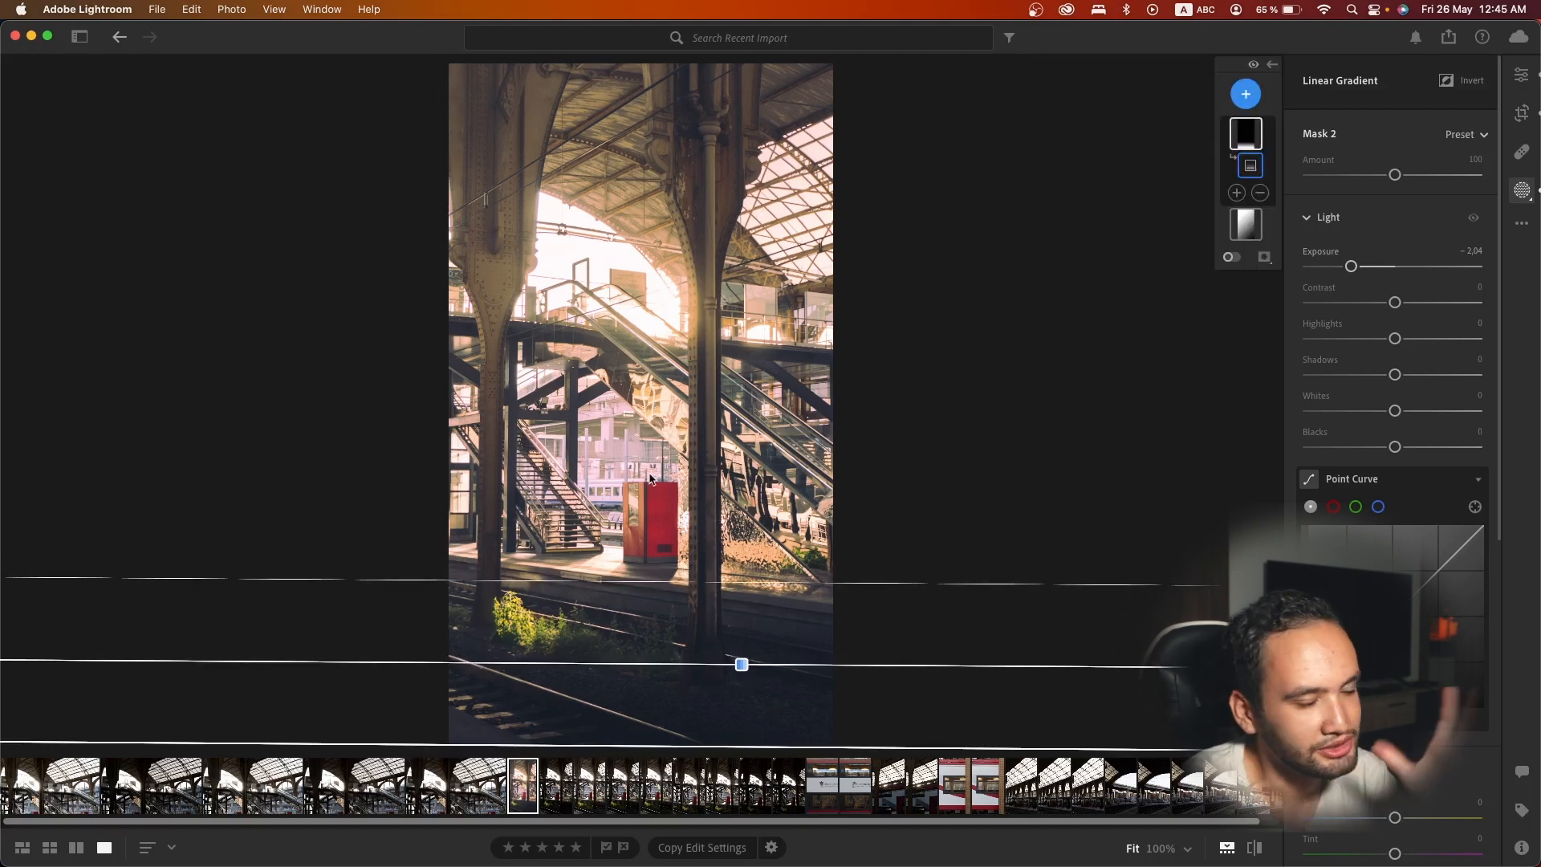
# - Soften the tracks in the bottom gradient mask with Texture -30 and Clarity -100
pyautogui.scroll(-10, 1348, 337)
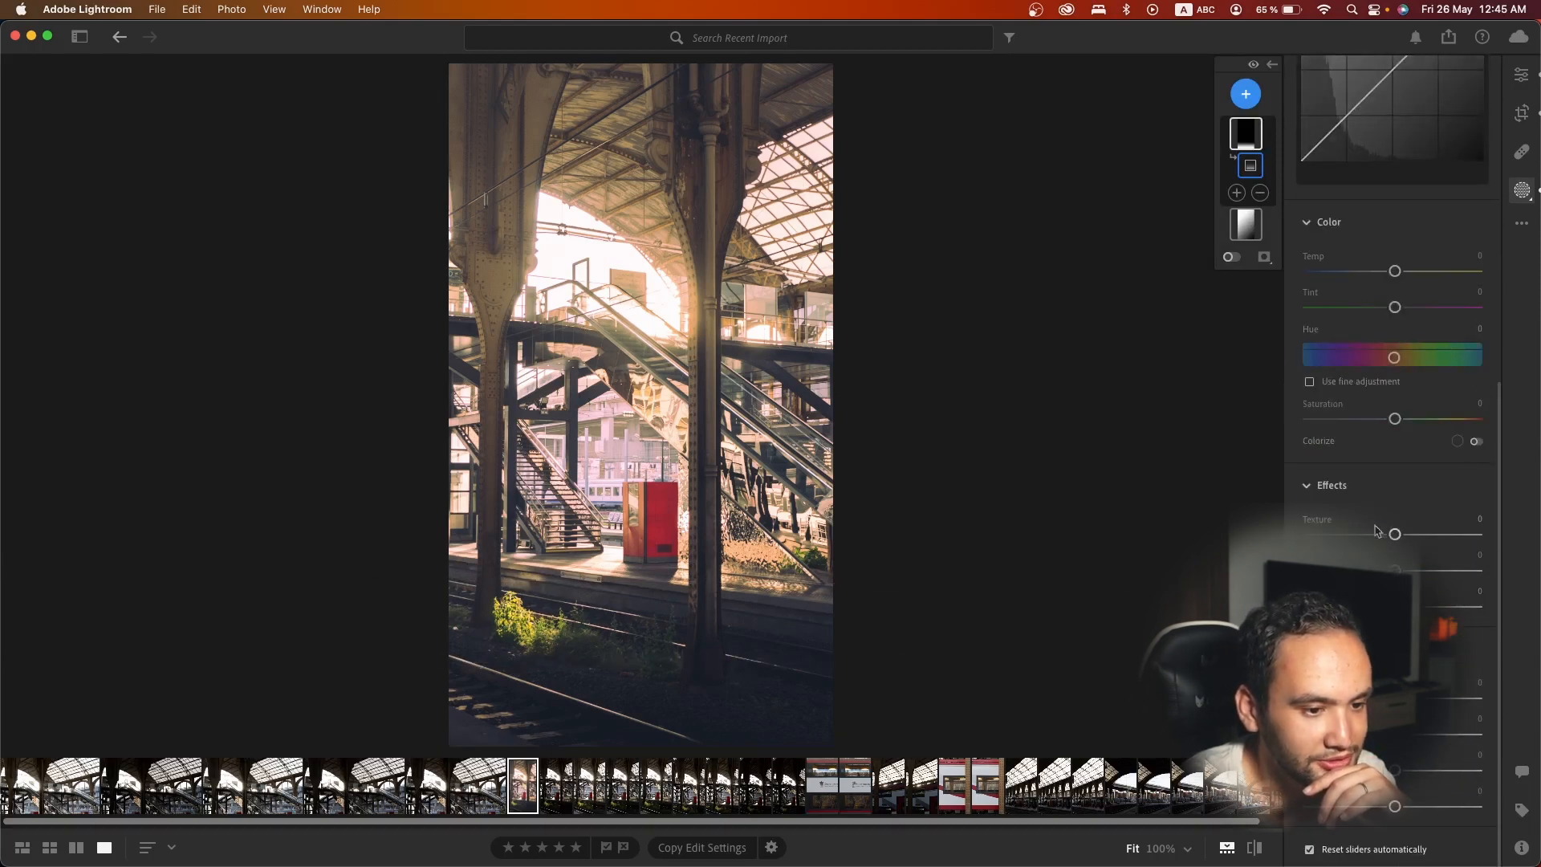
pyautogui.moveTo(1395, 534); pyautogui.dragTo(1361, 570)
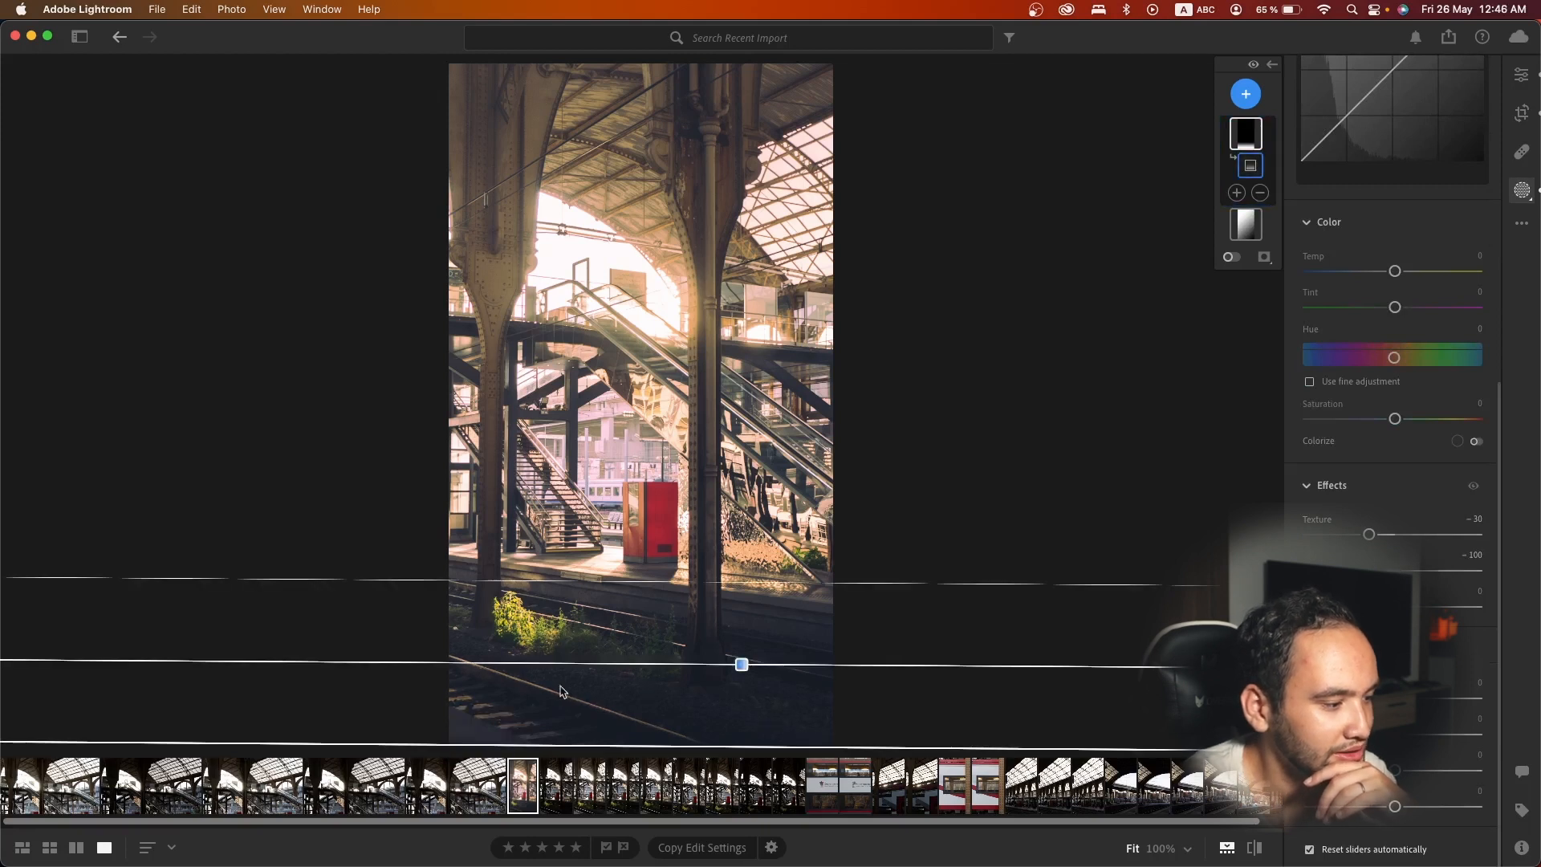
# - Return to the global edits and set Texture to +36 and Clarity to +21, checking the detail at 100% zoom
pyautogui.click(1521, 74)
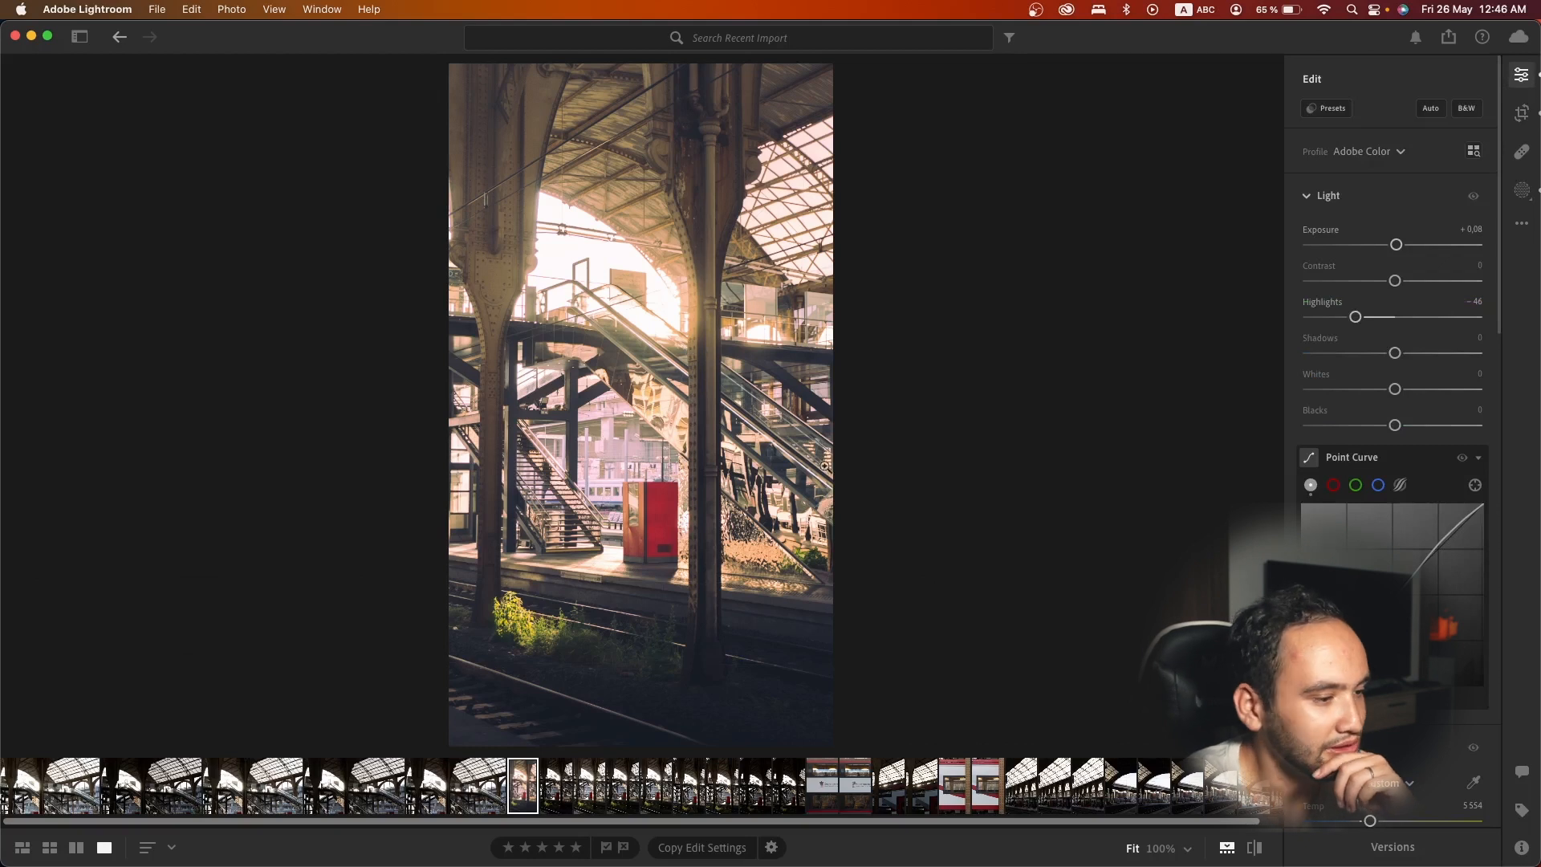
pyautogui.scroll(-10, 1409, 303)
pyautogui.scroll(-8, 1408, 303)
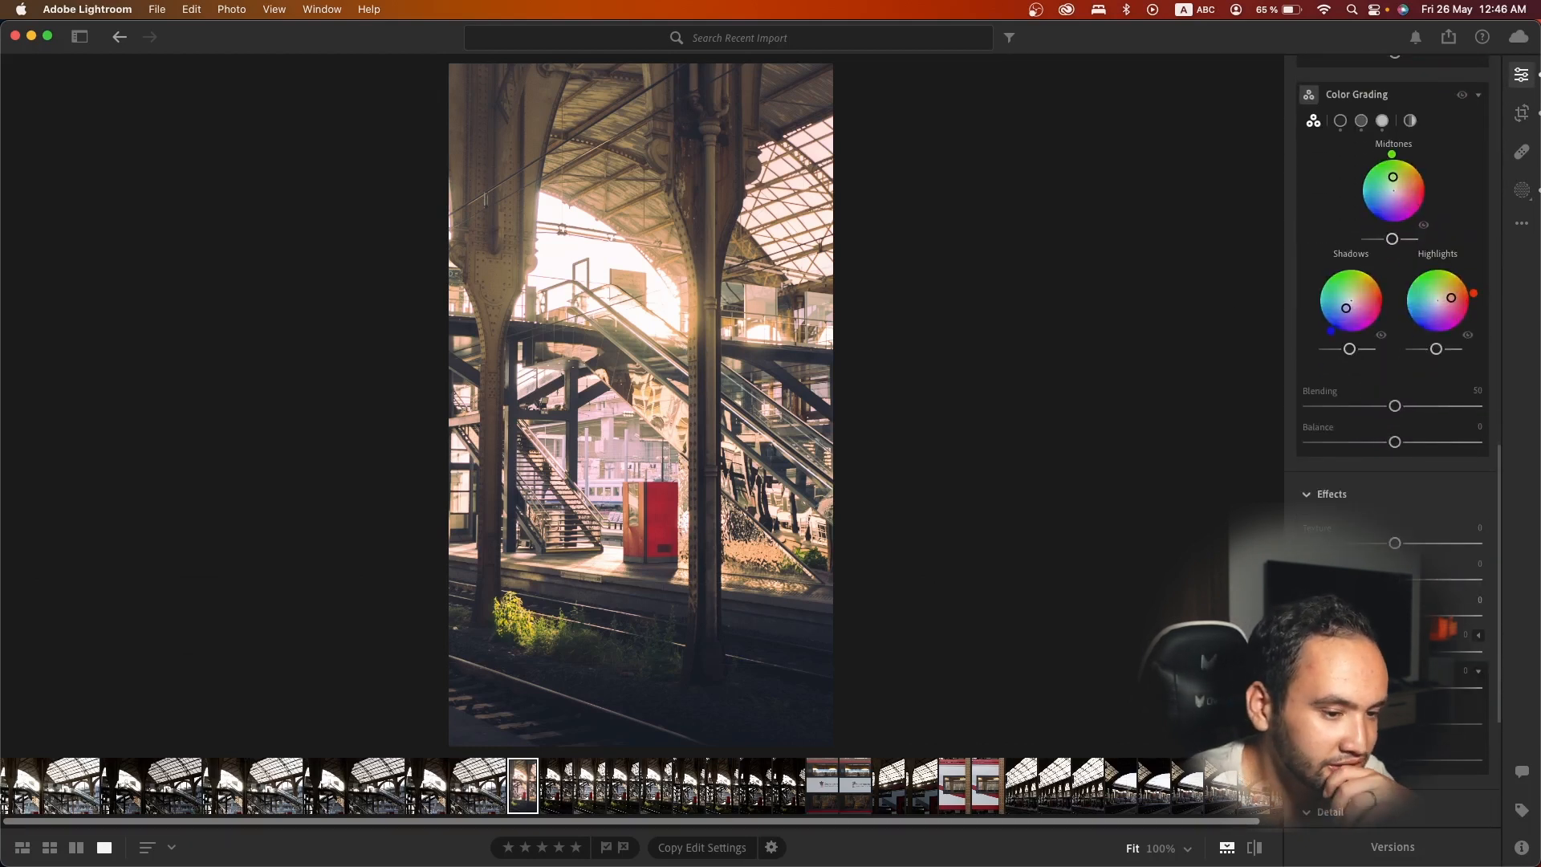
pyautogui.moveTo(1397, 545); pyautogui.dragTo(1426, 545)
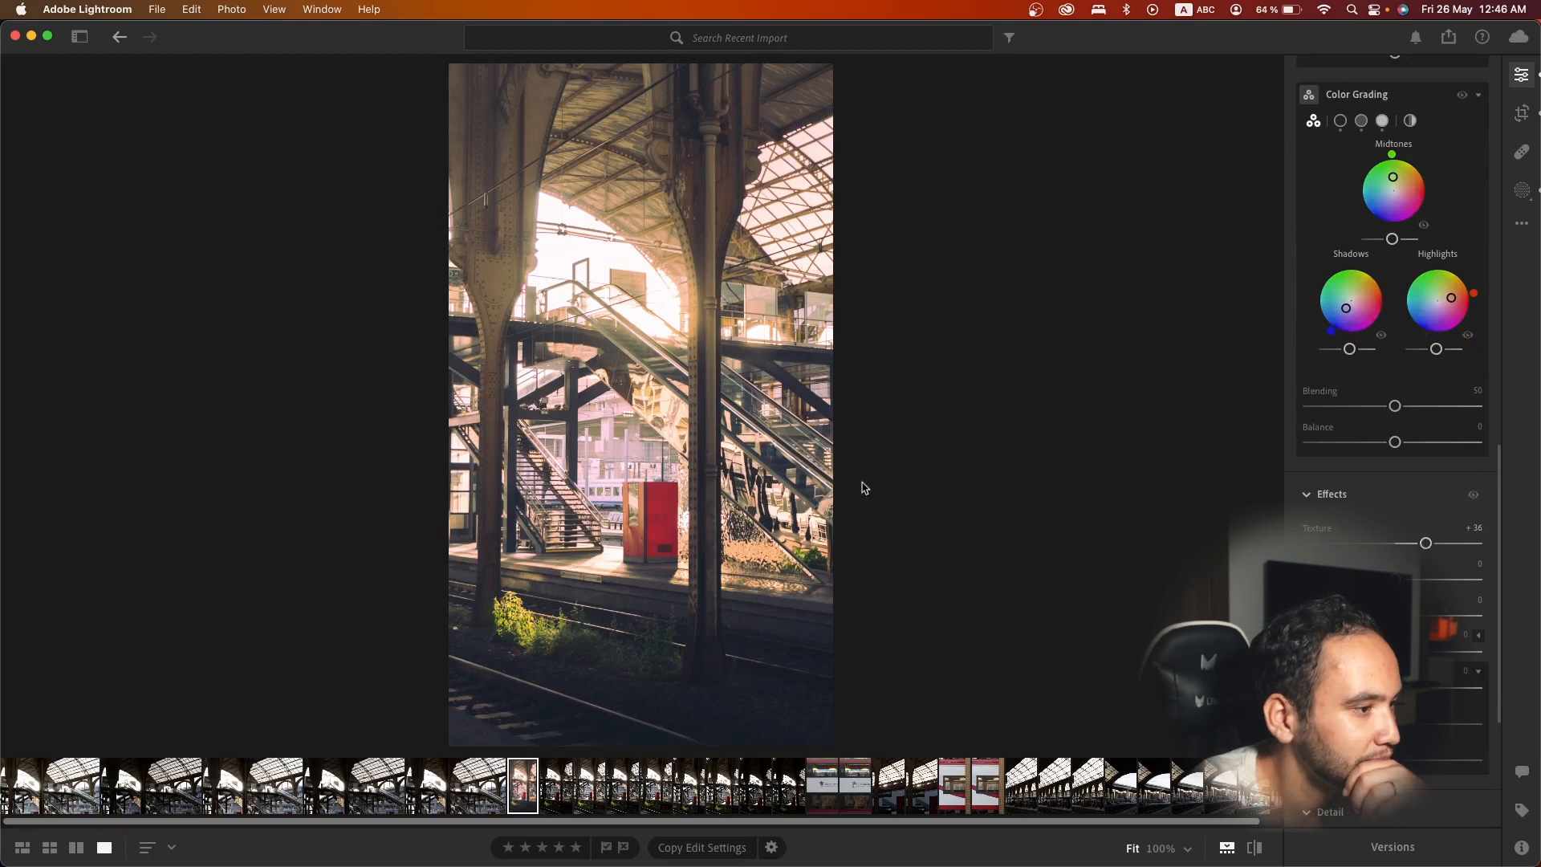
pyautogui.click(707, 374)
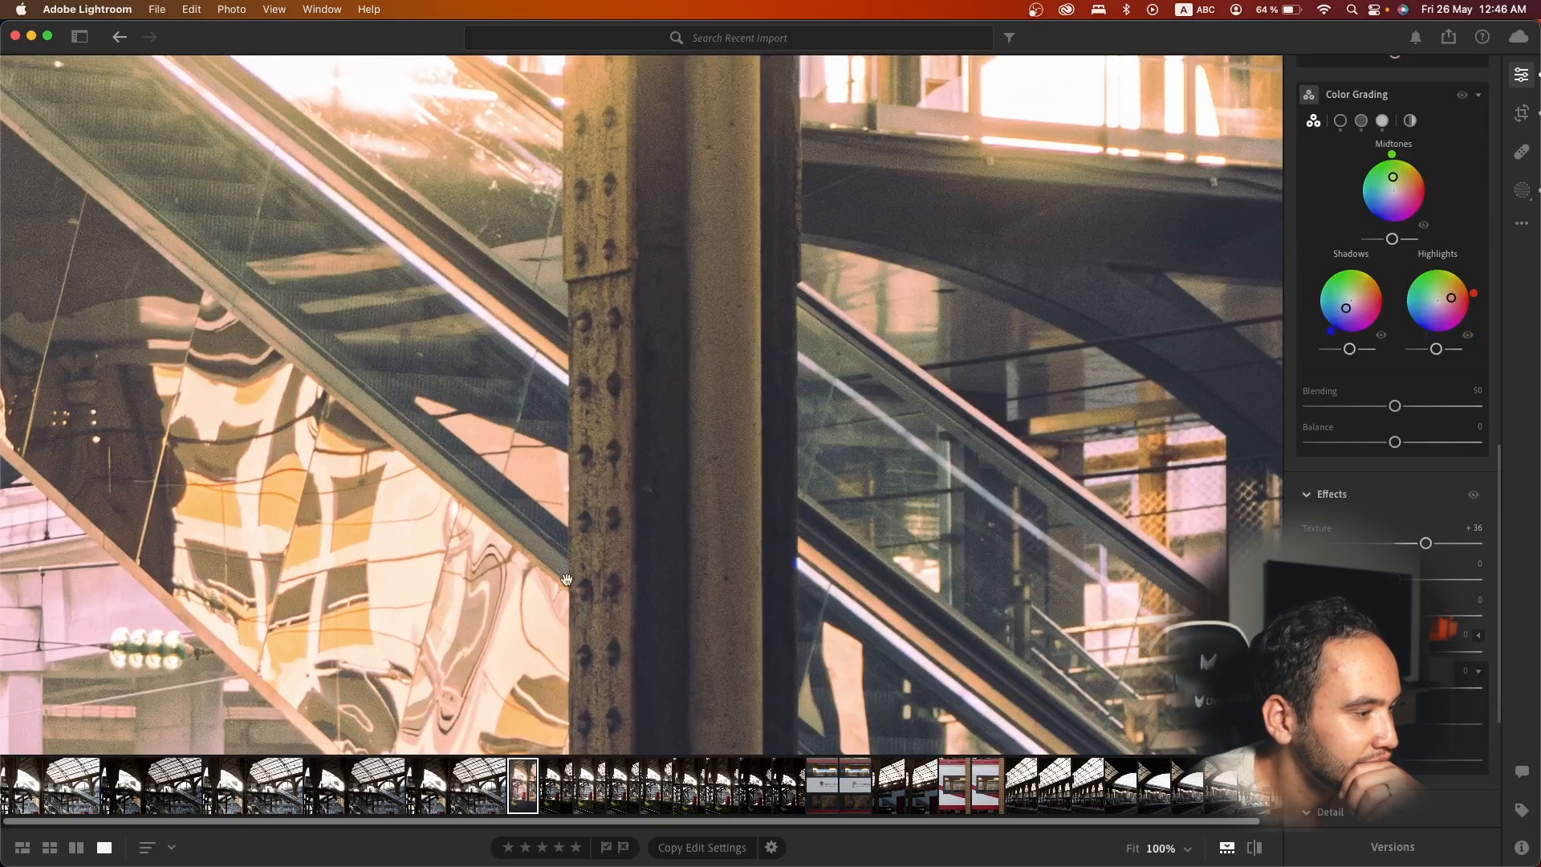
pyautogui.moveTo(714, 691); pyautogui.dragTo(860, 504)
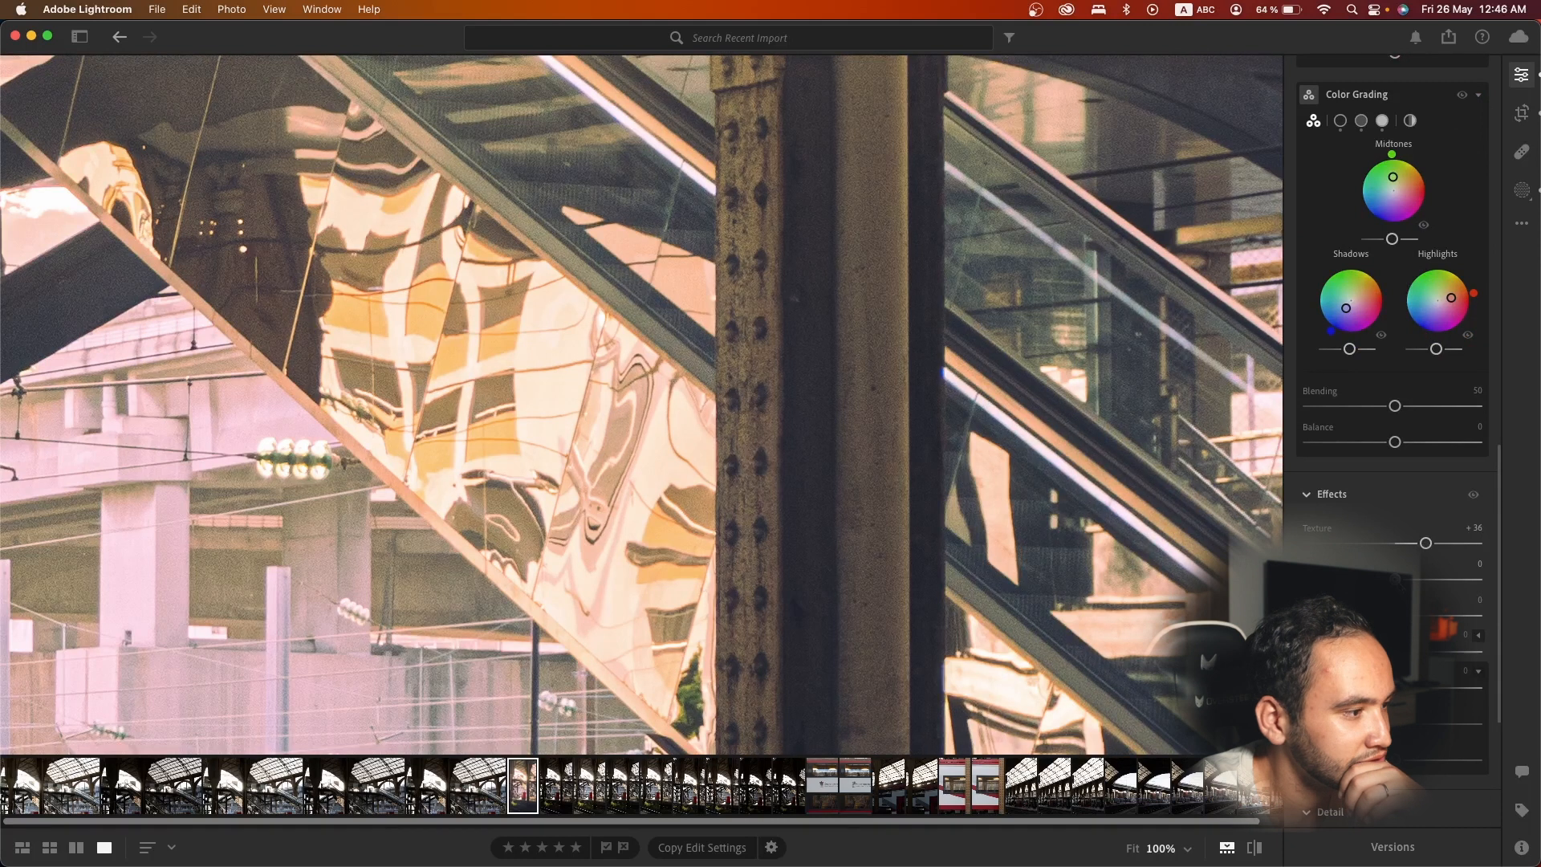
pyautogui.moveTo(1395, 579); pyautogui.dragTo(1417, 578)
pyautogui.click(819, 439)
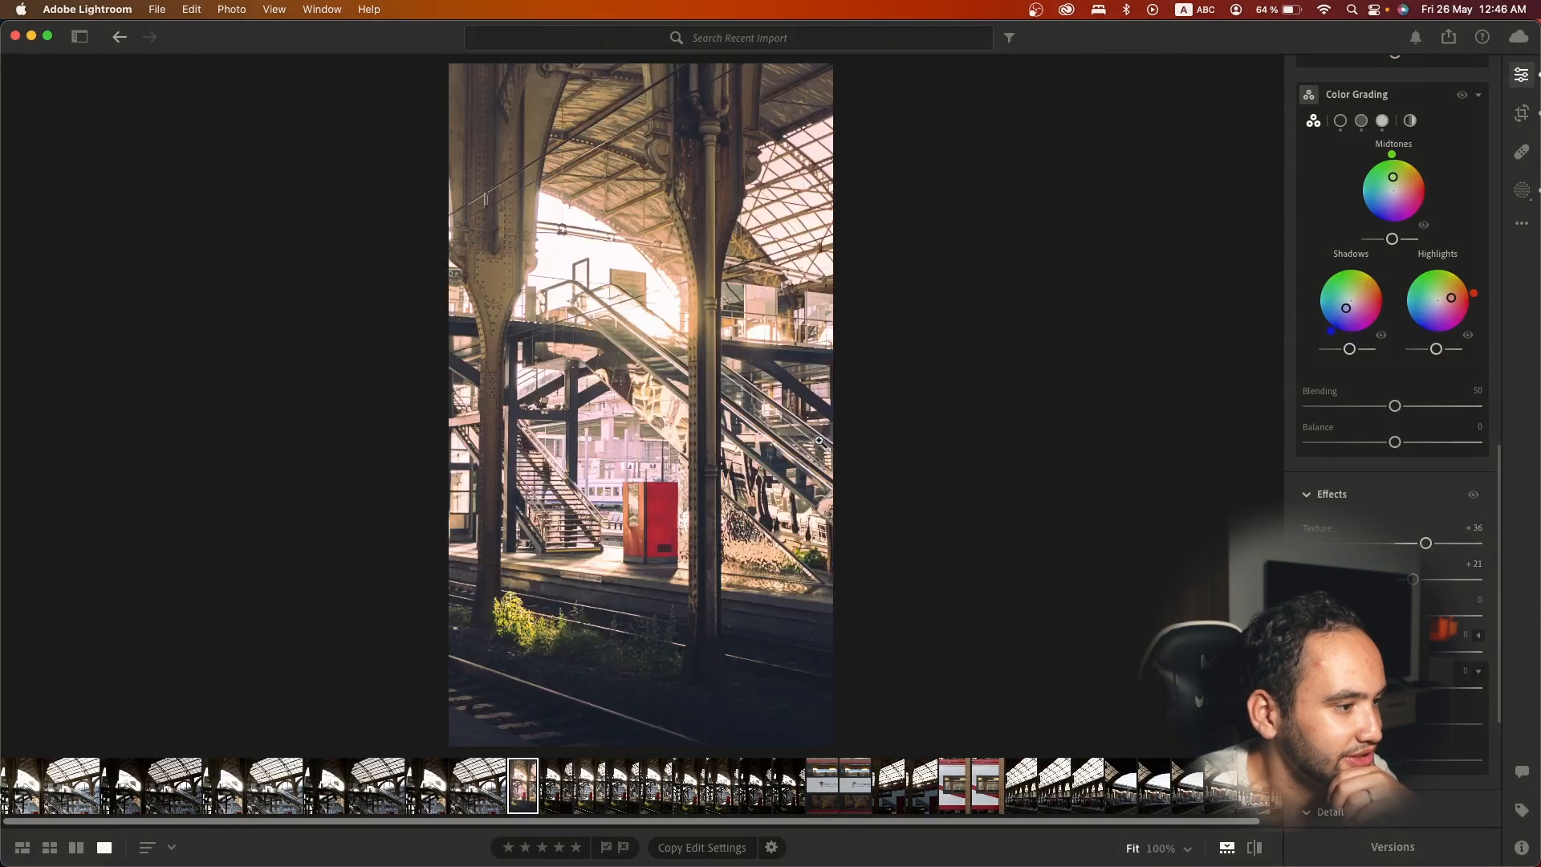
# - Compare the photo with and without the Effects adjustments
pyautogui.click(1478, 497)
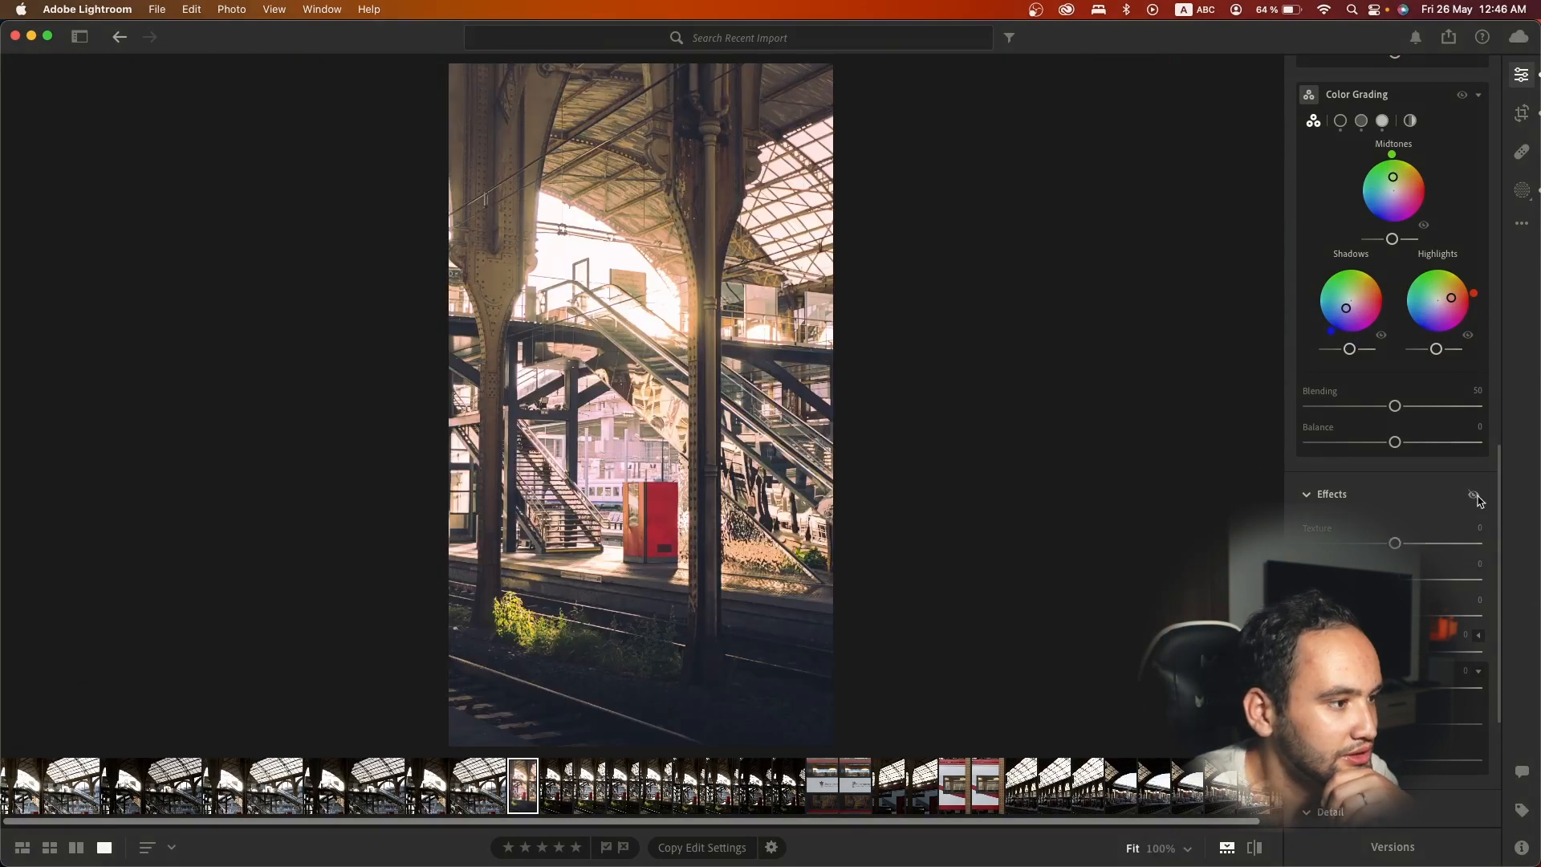
pyautogui.click(1478, 498)
pyautogui.click(1478, 498)
pyautogui.click(1478, 498)
pyautogui.click(1478, 497)
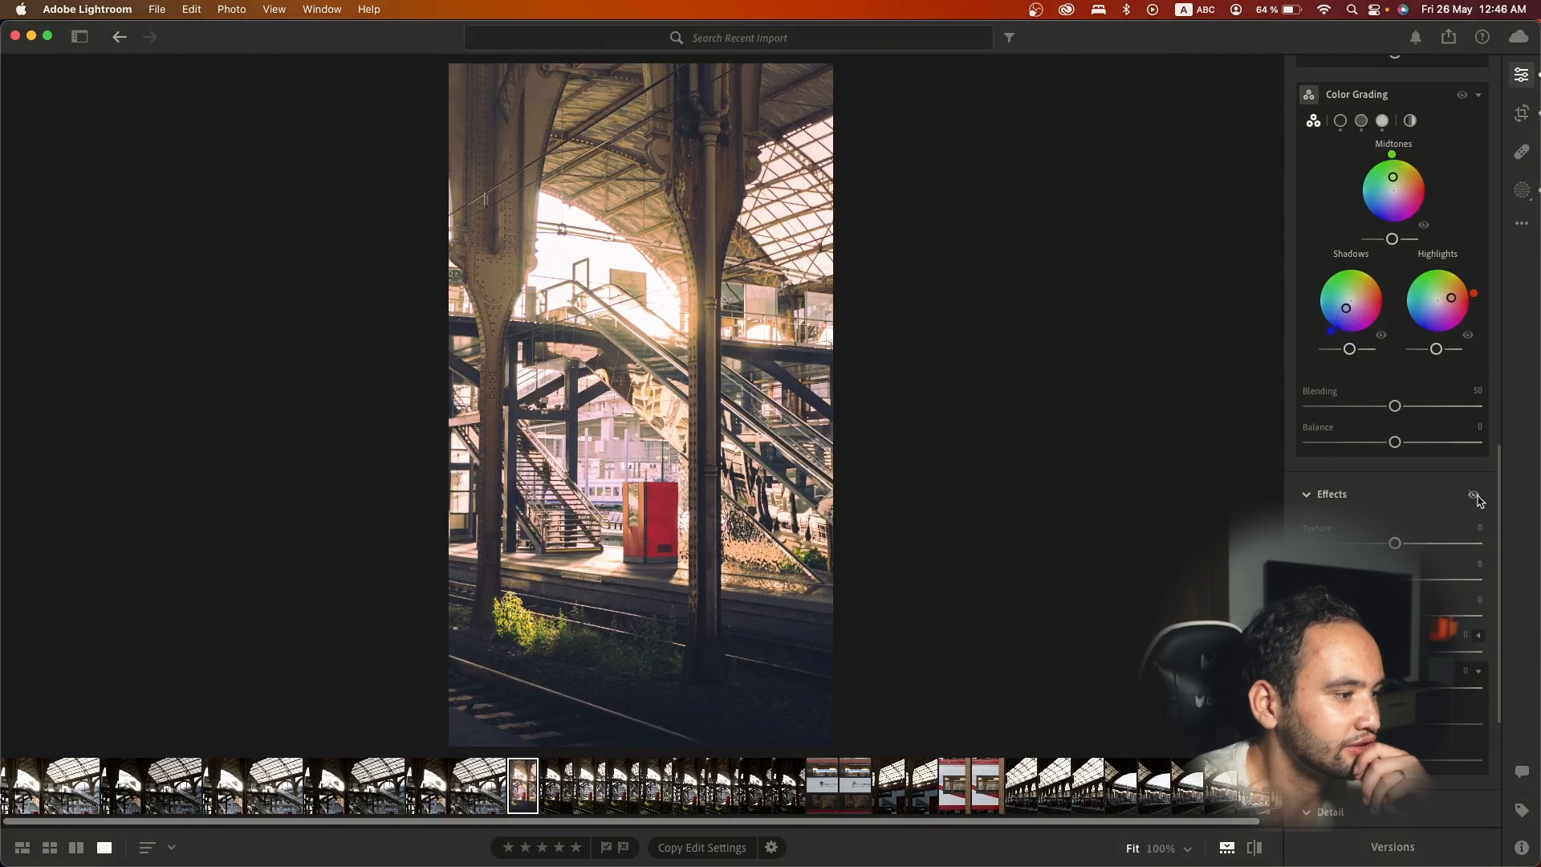
pyautogui.click(1478, 498)
pyautogui.click(1476, 495)
pyautogui.click(1476, 495)
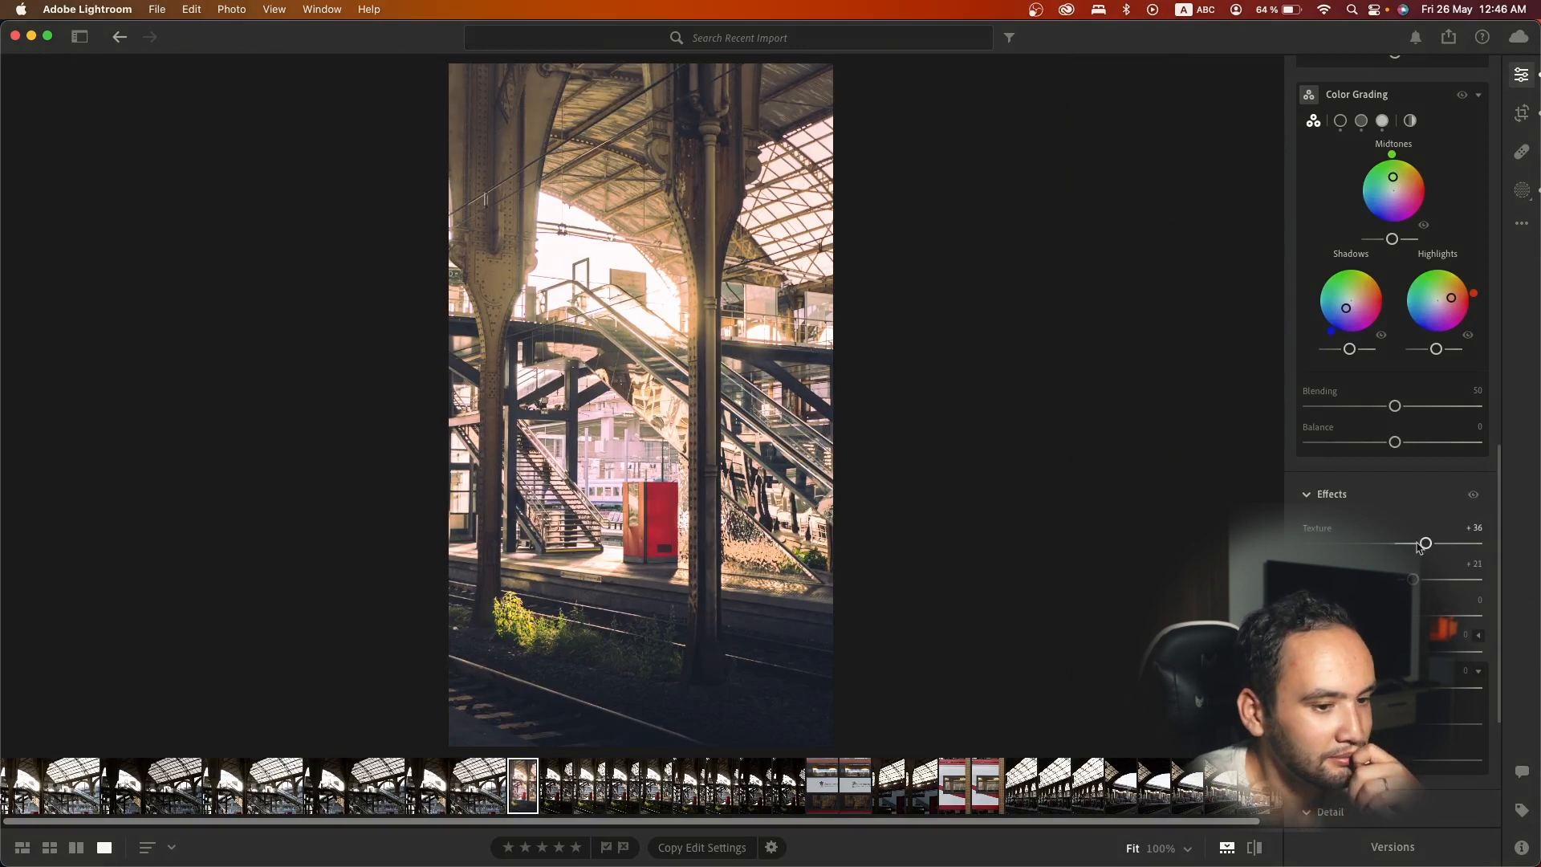
# - Refine the effects to Texture +22 and Clarity +18 with a slight vignette, and try Dehaze -18 before resetting it to 0
pyautogui.moveTo(1425, 544); pyautogui.dragTo(1407, 551)
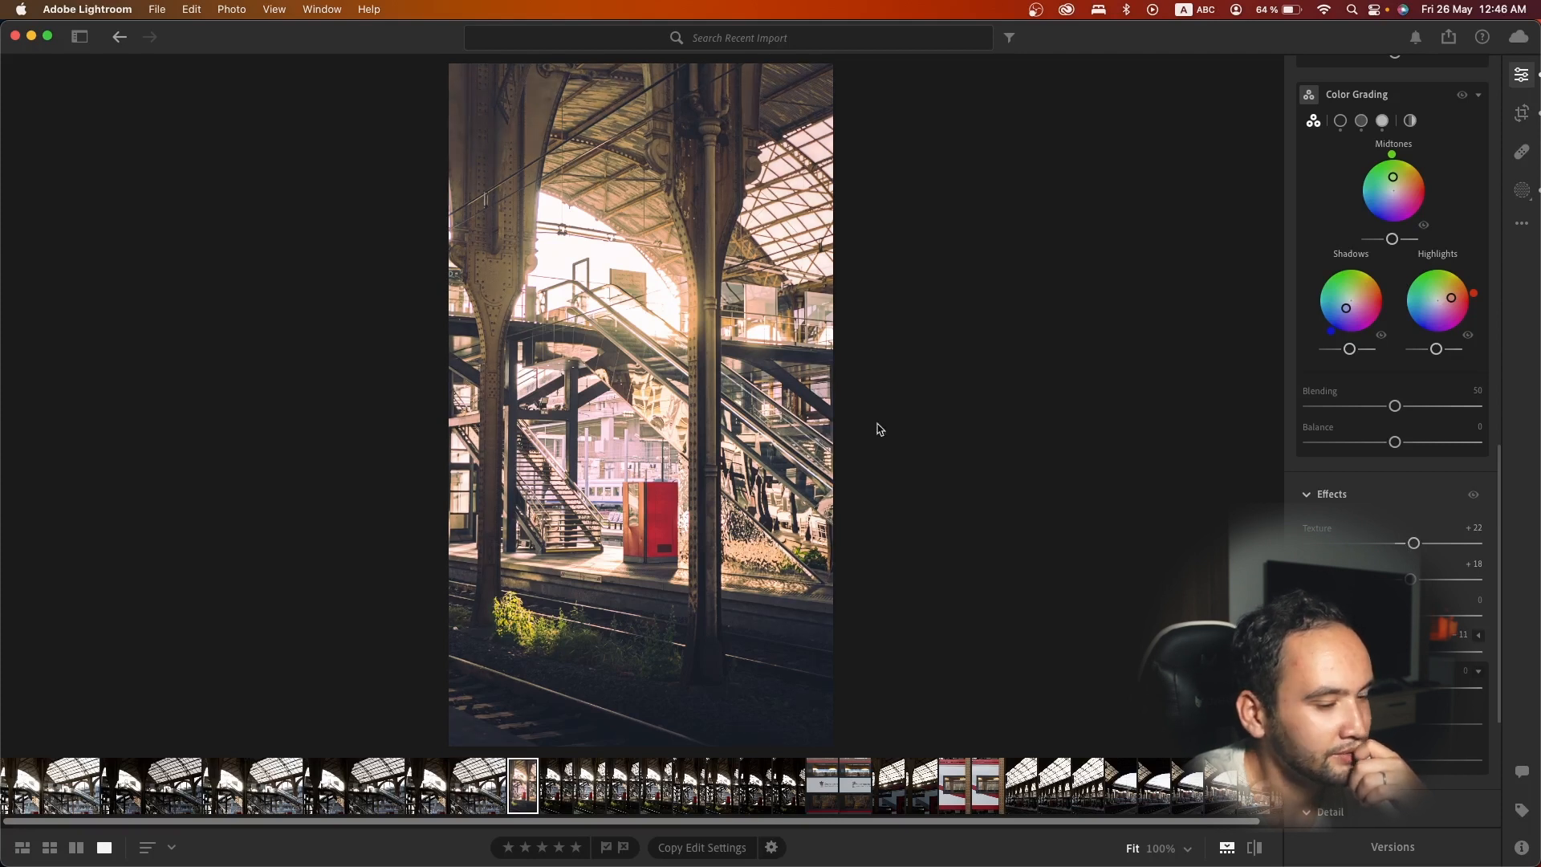
pyautogui.moveTo(1395, 615); pyautogui.dragTo(1387, 616)
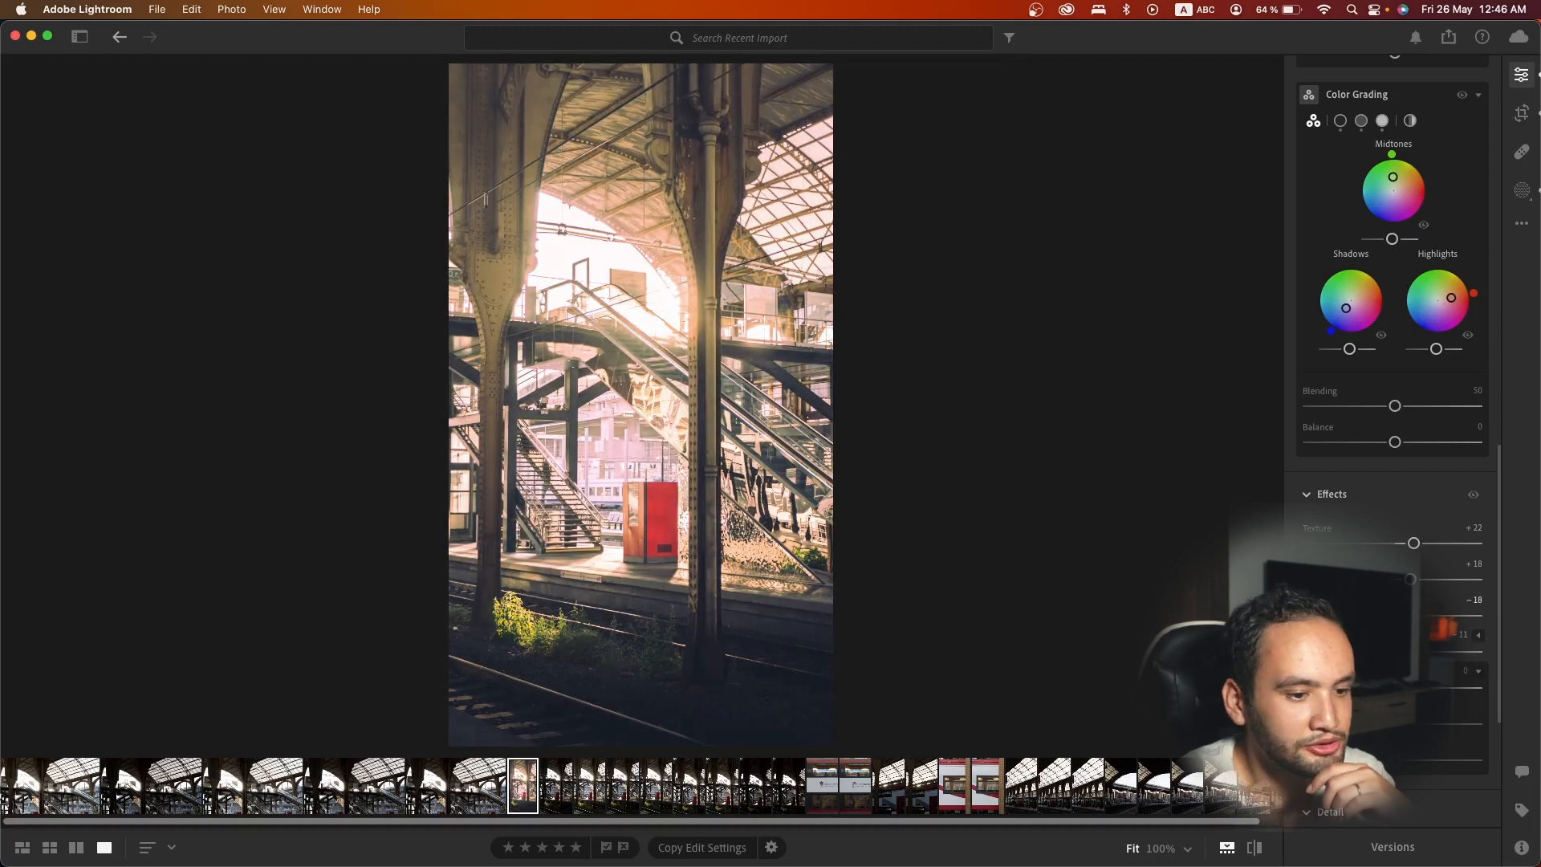
pyautogui.doubleClick(1380, 615)
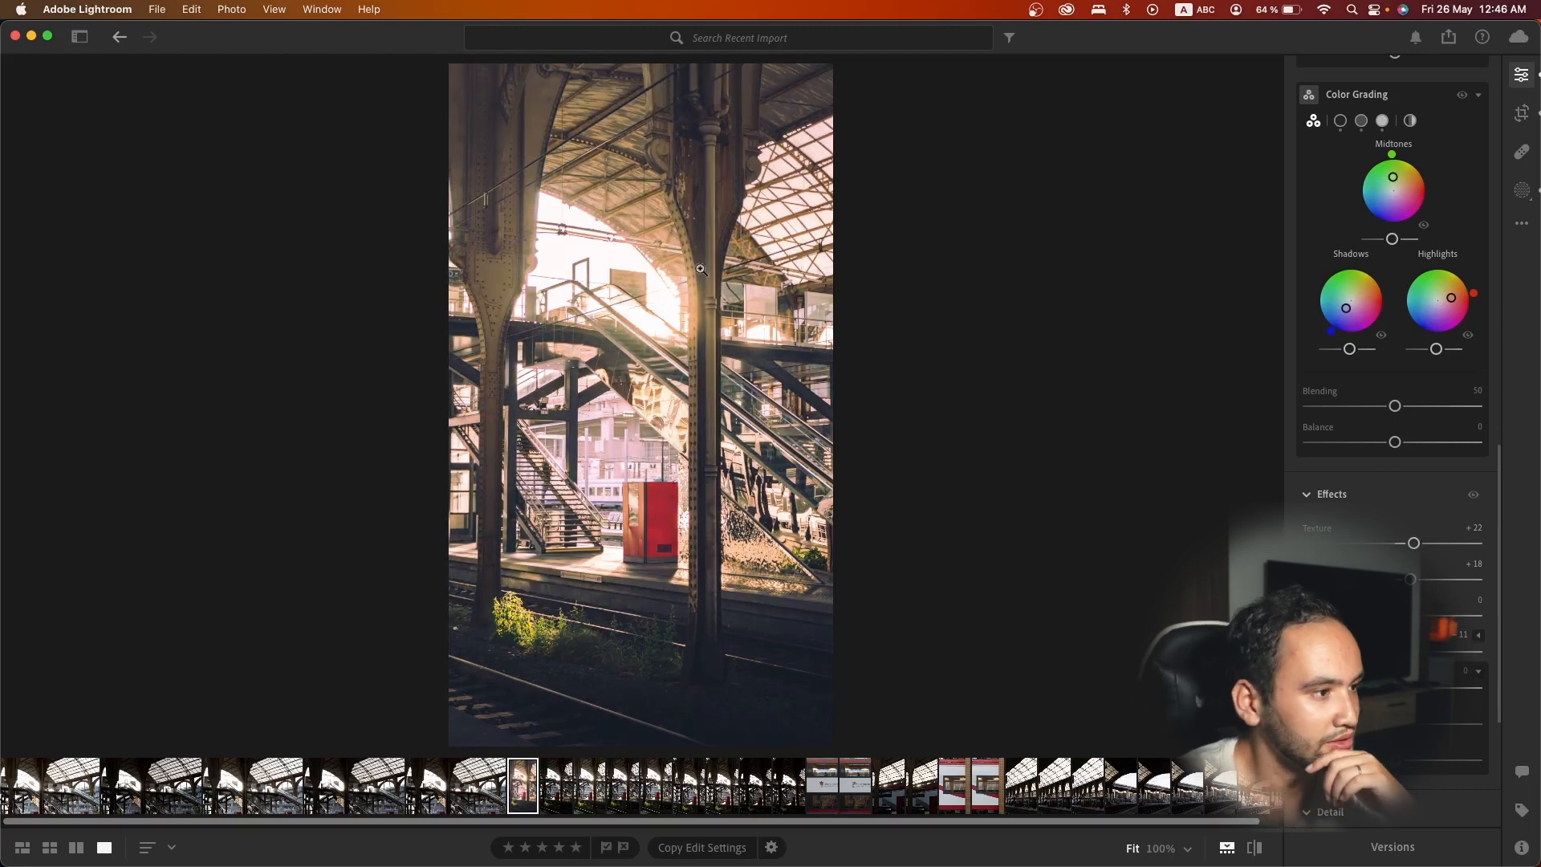
# - Add a circular radial gradient mask centred on the bright opening behind the stairs, with Feather at 94
pyautogui.click(1522, 190)
pyautogui.click(1244, 96)
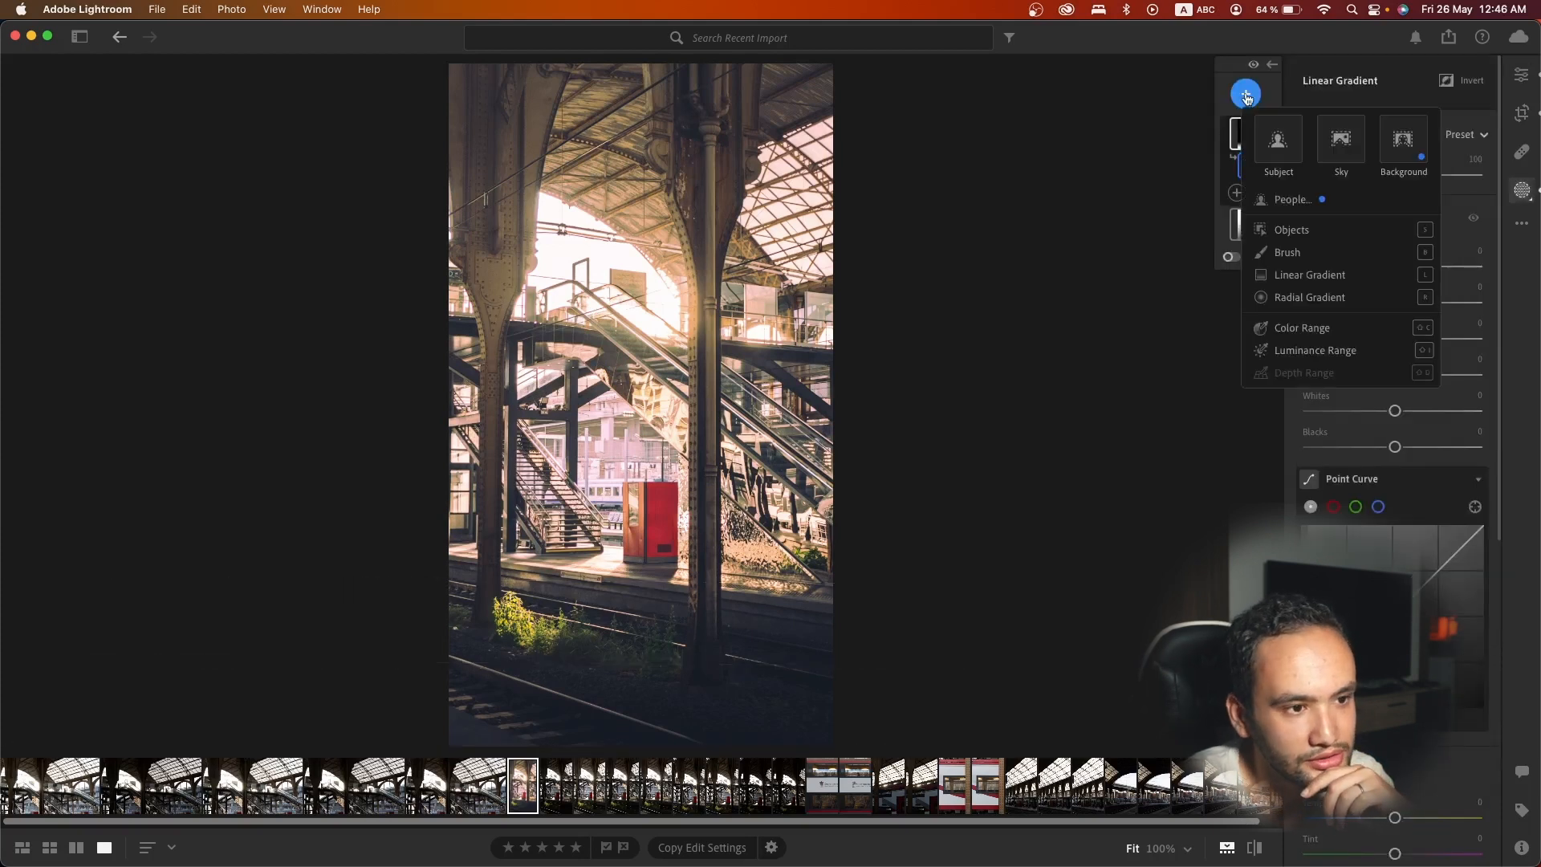
pyautogui.click(1316, 301)
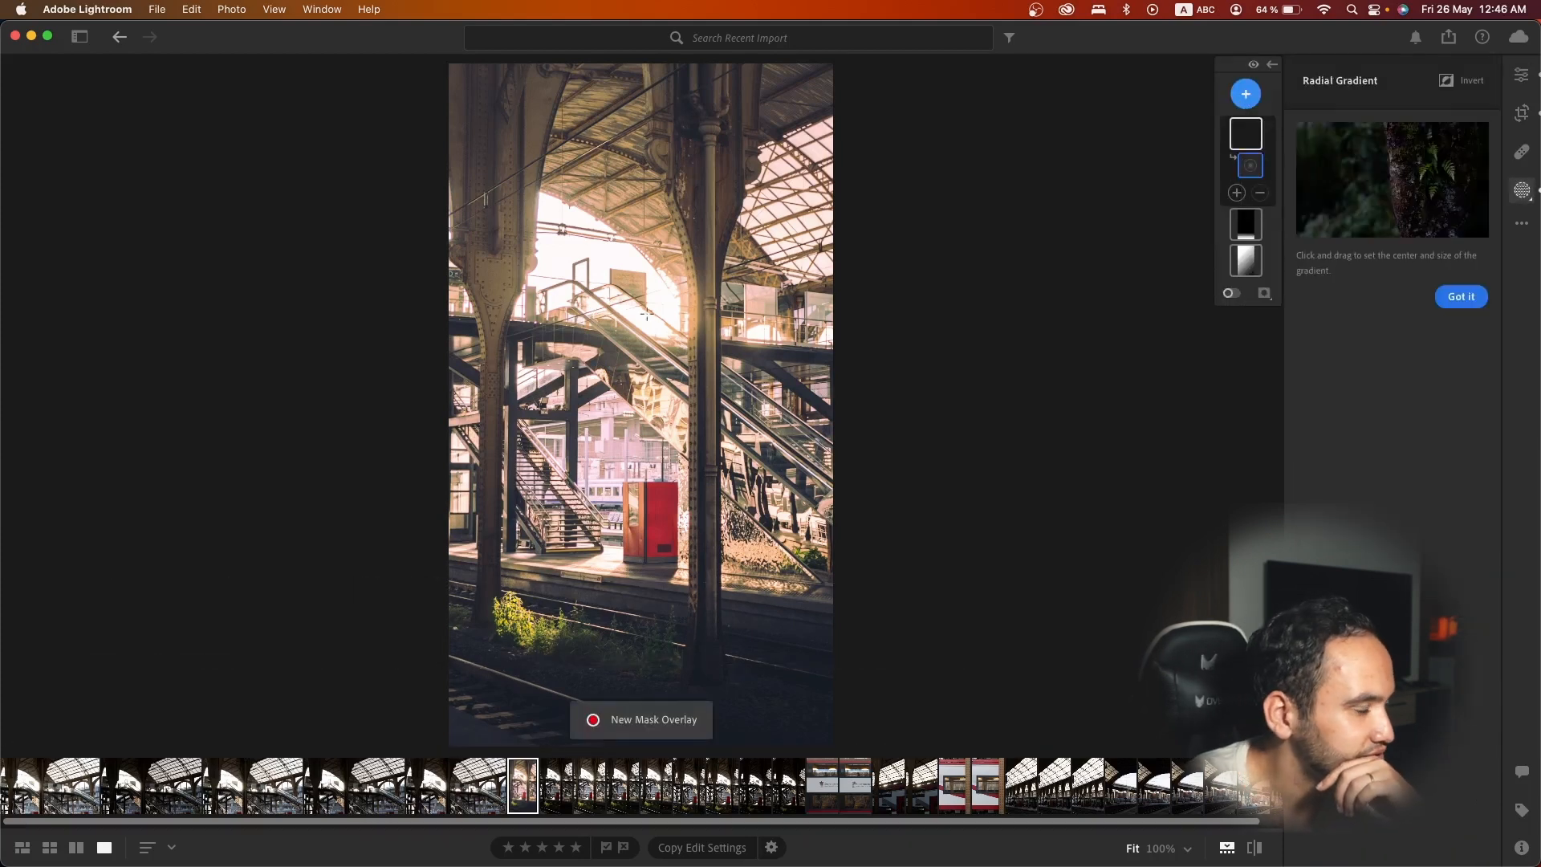
pyautogui.moveTo(649, 311); pyautogui.dragTo(828, 472)
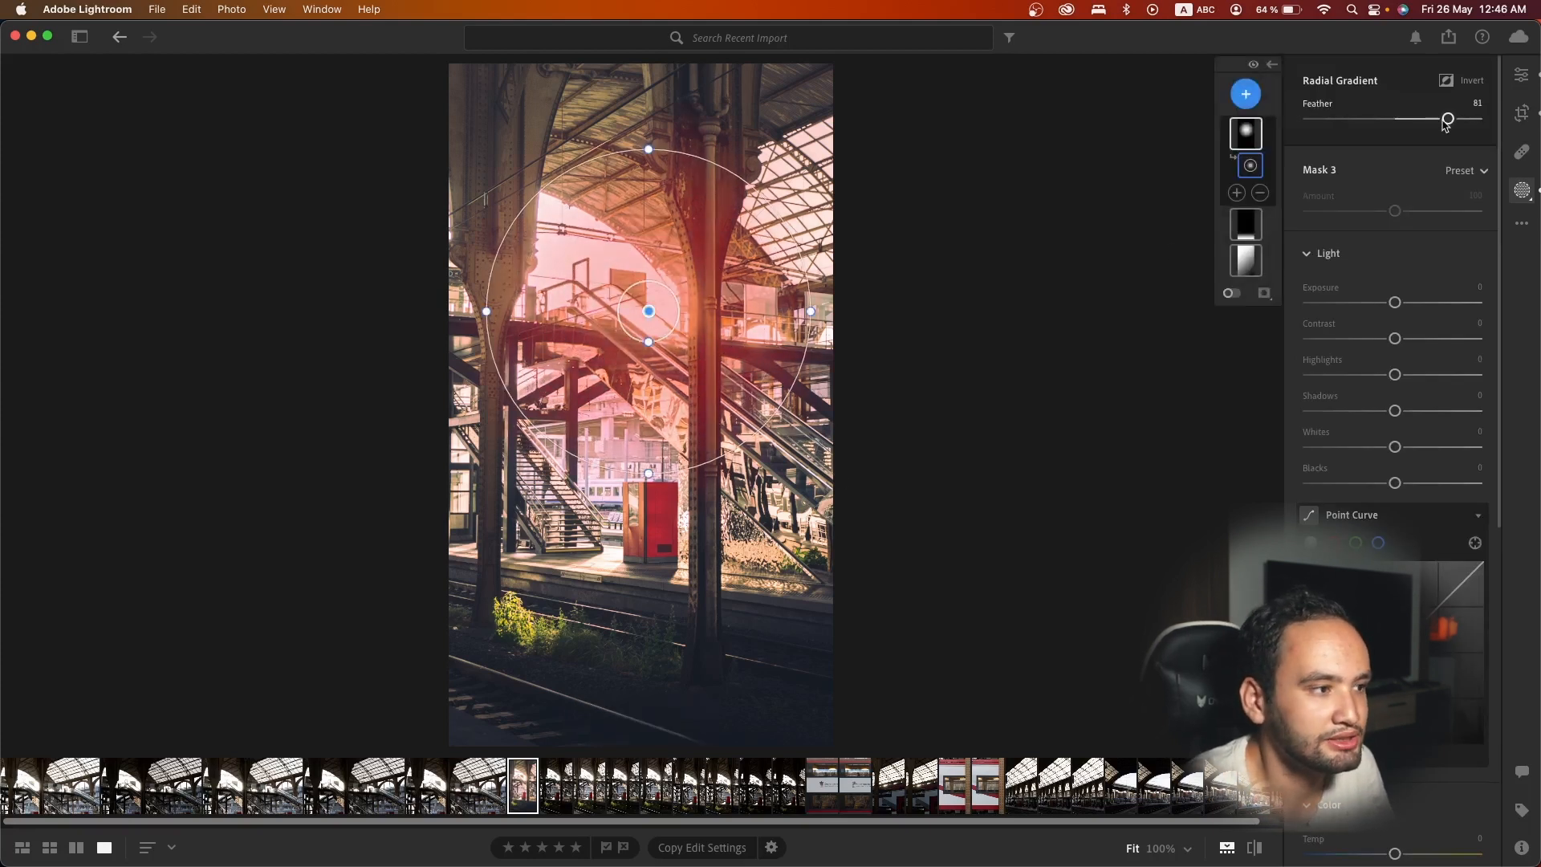
pyautogui.moveTo(1447, 119); pyautogui.dragTo(1467, 122)
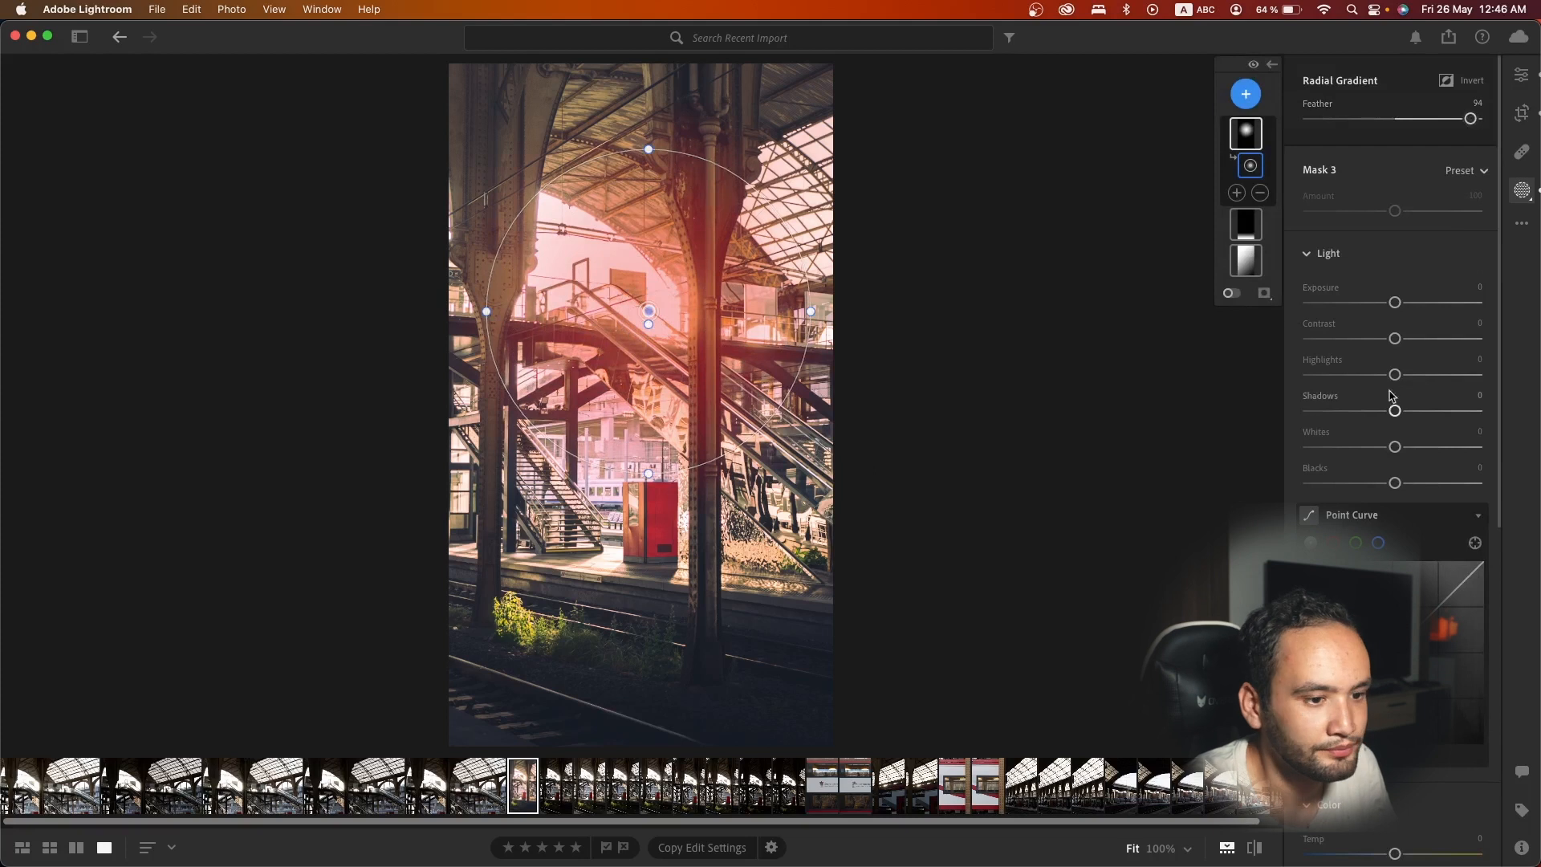
# - Set the radial mask's Dehaze to -30 for a glow around the light, and enlarge the mask slightly
pyautogui.scroll(-10, 1389, 402)
pyautogui.scroll(-1, 1385, 555)
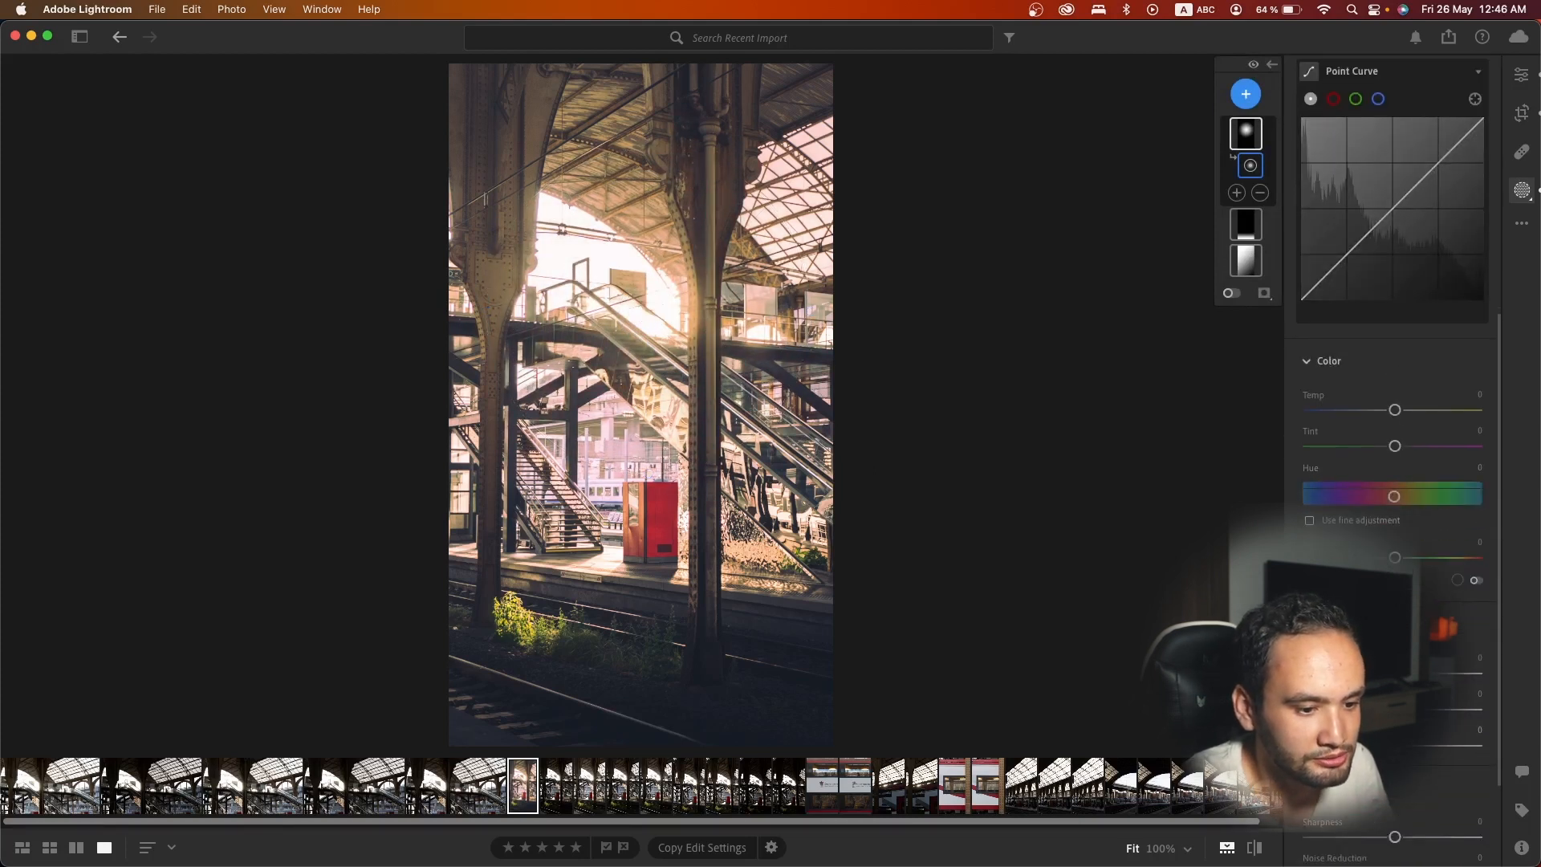
pyautogui.moveTo(1395, 746); pyautogui.dragTo(1372, 745)
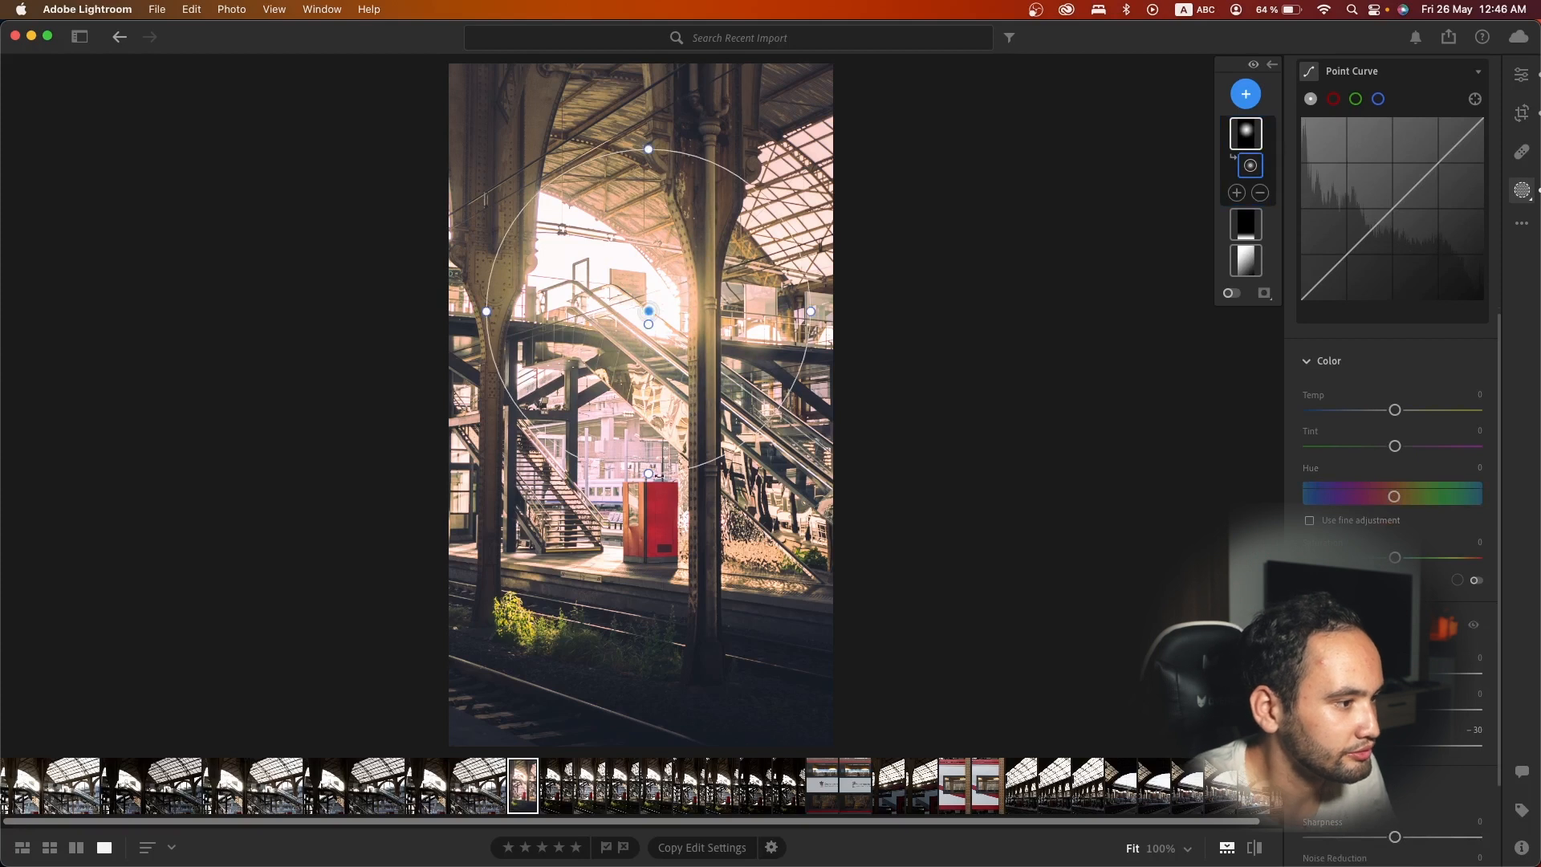
pyautogui.moveTo(651, 476); pyautogui.dragTo(649, 479)
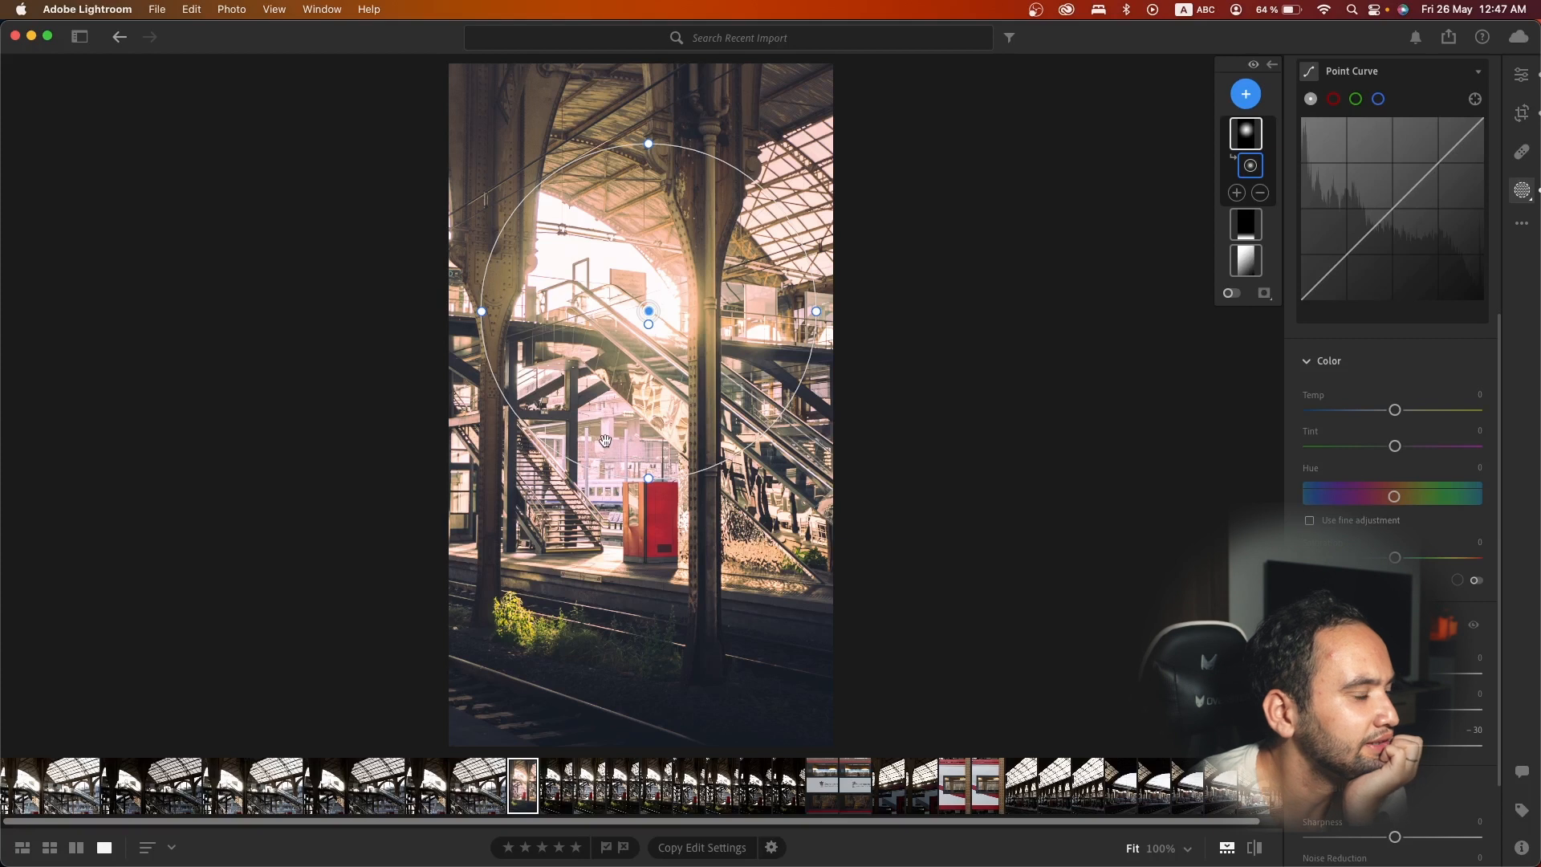
pyautogui.scroll(5, 1434, 396)
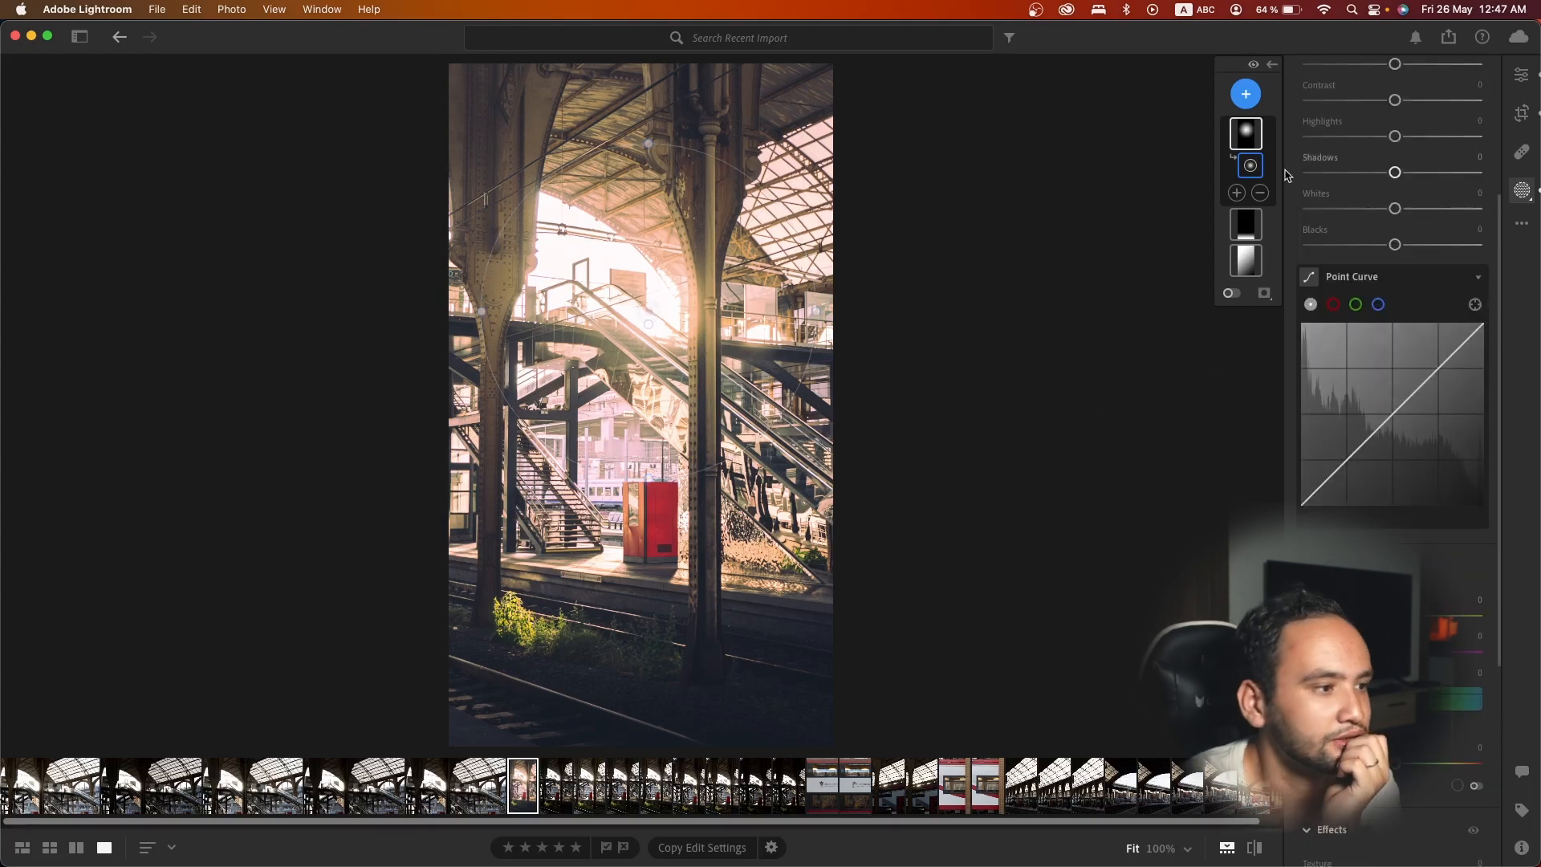
# - Add a brush mask with Size 5 and paint over the distant buildings and train visible behind the stairs and the red kiosk
pyautogui.click(1246, 94)
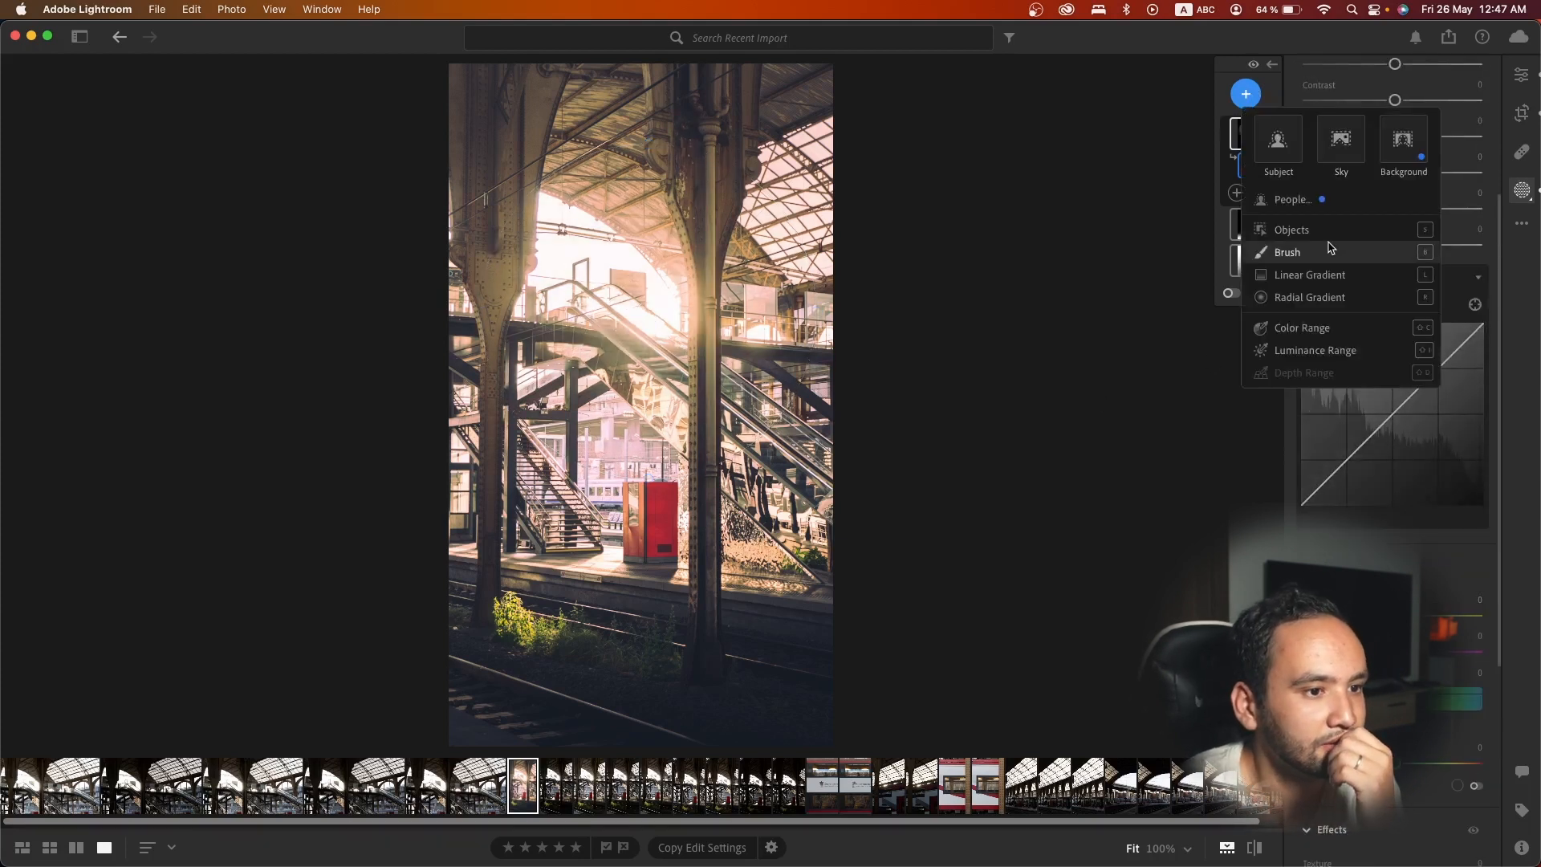
pyautogui.click(1288, 254)
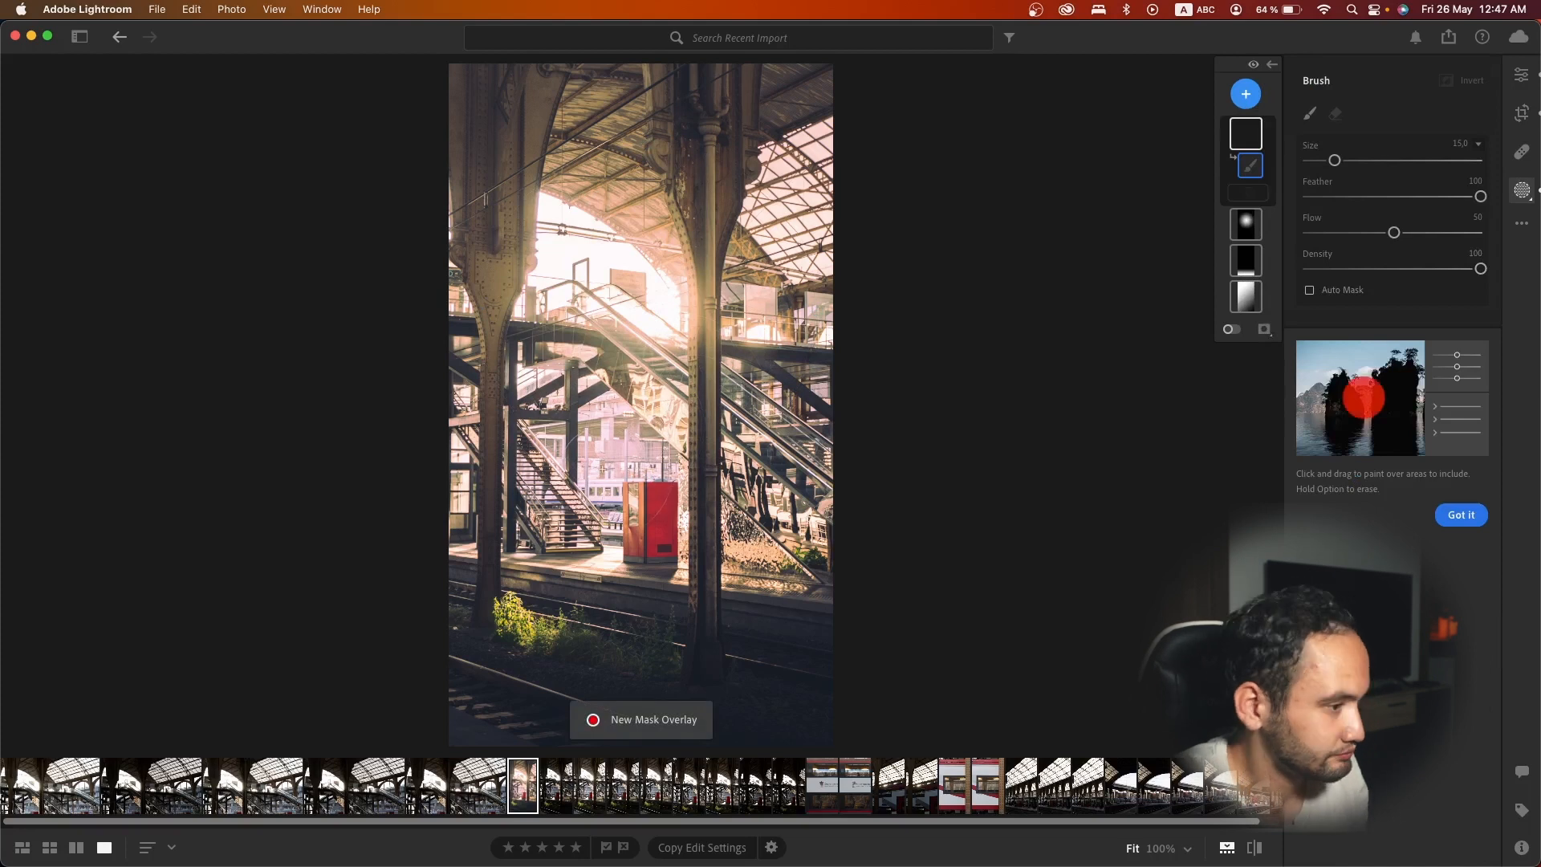
pyautogui.scroll(3, 602, 468)
pyautogui.scroll(-10, 602, 466)
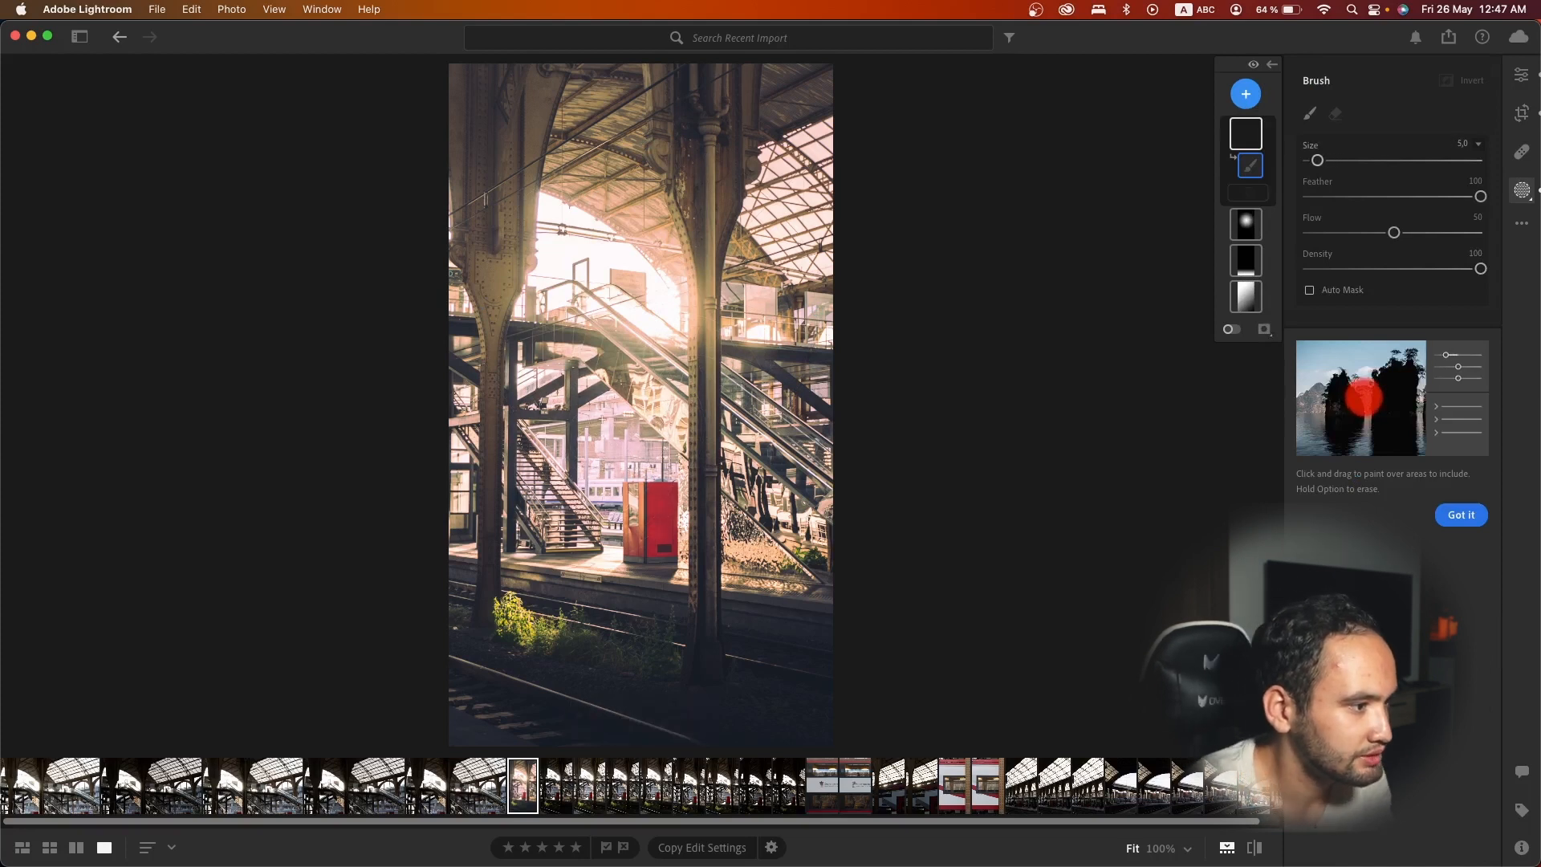
pyautogui.moveTo(602, 466)
pyautogui.mouseDown()
pyautogui.moveTo(588, 433)
pyautogui.moveTo(608, 478)
pyautogui.moveTo(628, 440)
pyautogui.moveTo(675, 474)
pyautogui.moveTo(611, 413)
pyautogui.moveTo(609, 517)
pyautogui.moveTo(555, 441)
pyautogui.moveTo(598, 413)
pyautogui.moveTo(551, 432)
pyautogui.mouseUp()
pyautogui.press('super+z')
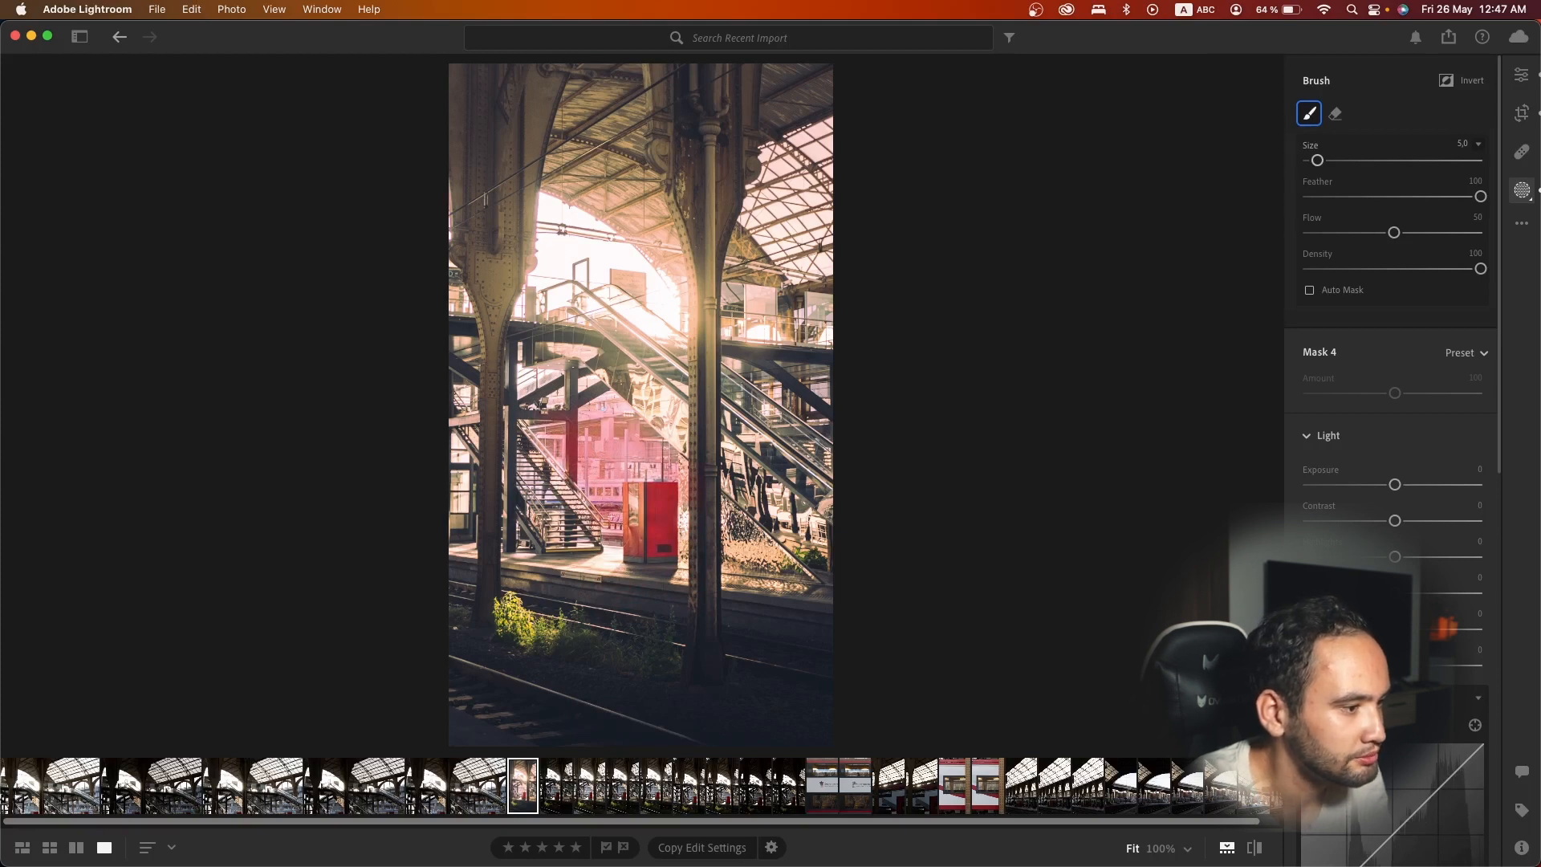
pyautogui.moveTo(678, 484)
pyautogui.mouseDown()
pyautogui.moveTo(689, 472)
pyautogui.moveTo(657, 459)
pyautogui.moveTo(692, 510)
pyautogui.moveTo(672, 502)
pyautogui.mouseUp()
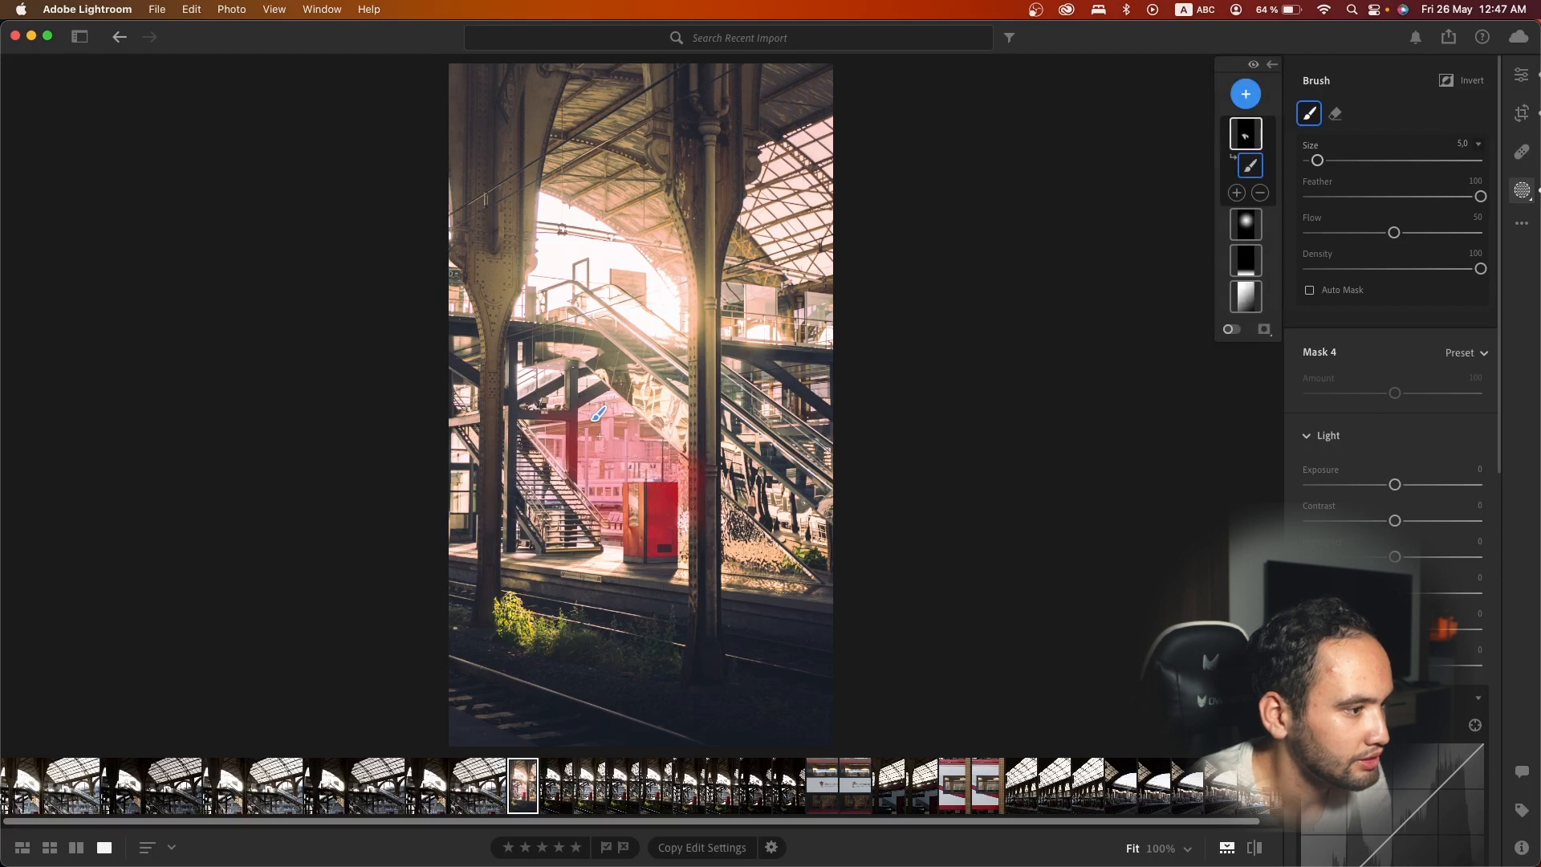
# - Set the brush mask to Exposure -0.76, Texture -37, Clarity -48 and Dehaze -30, and bend its point curve into an S-shape
pyautogui.moveTo(1394, 485)
pyautogui.mouseDown()
pyautogui.moveTo(1350, 490)
pyautogui.moveTo(1394, 491)
pyautogui.moveTo(1376, 492)
pyautogui.mouseUp()
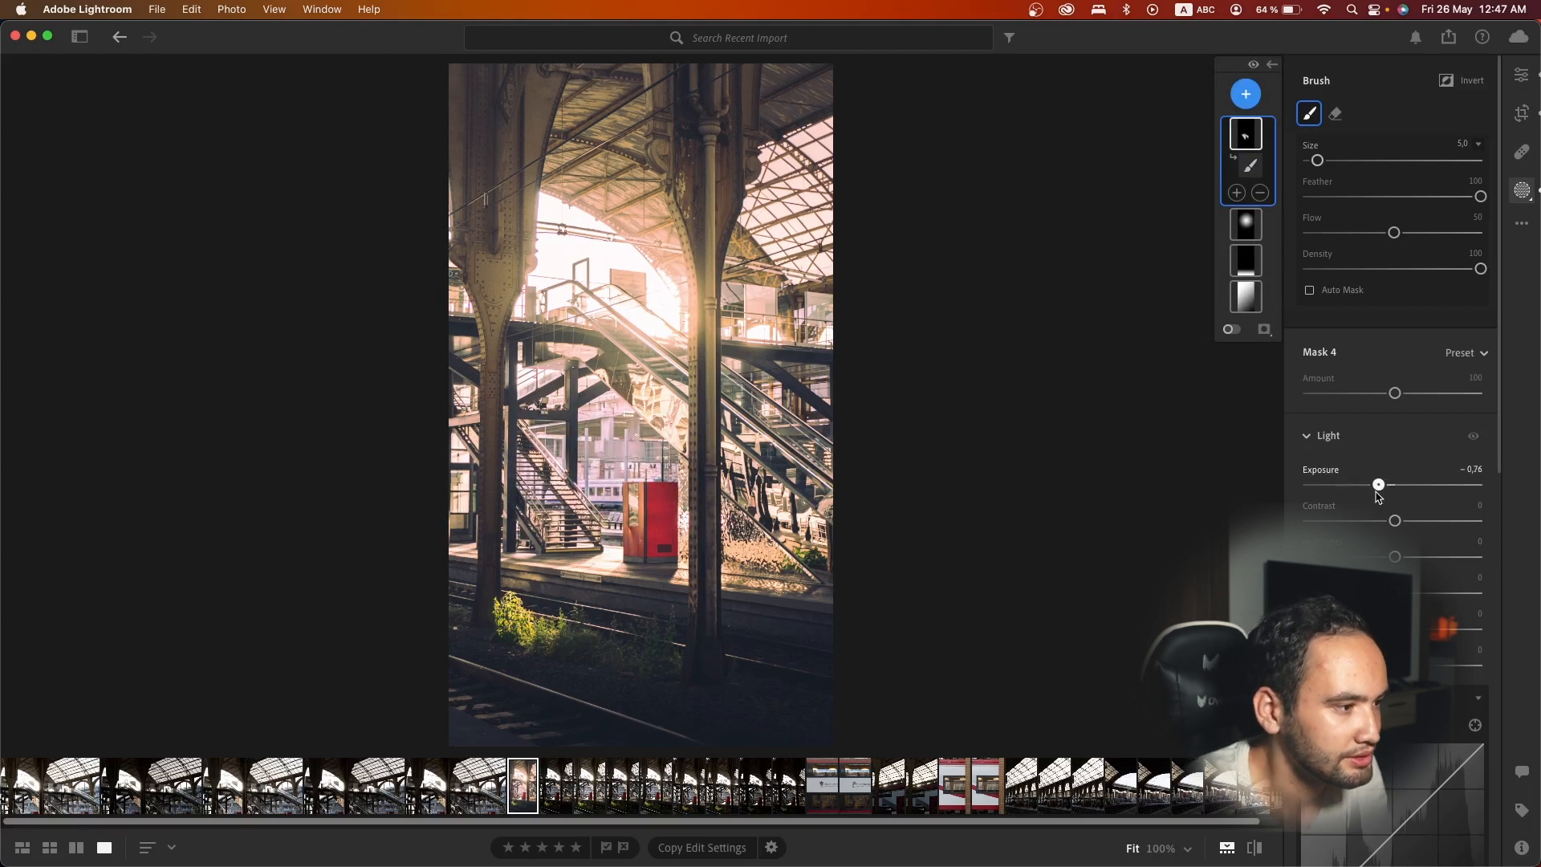
pyautogui.scroll(-10, 1397, 514)
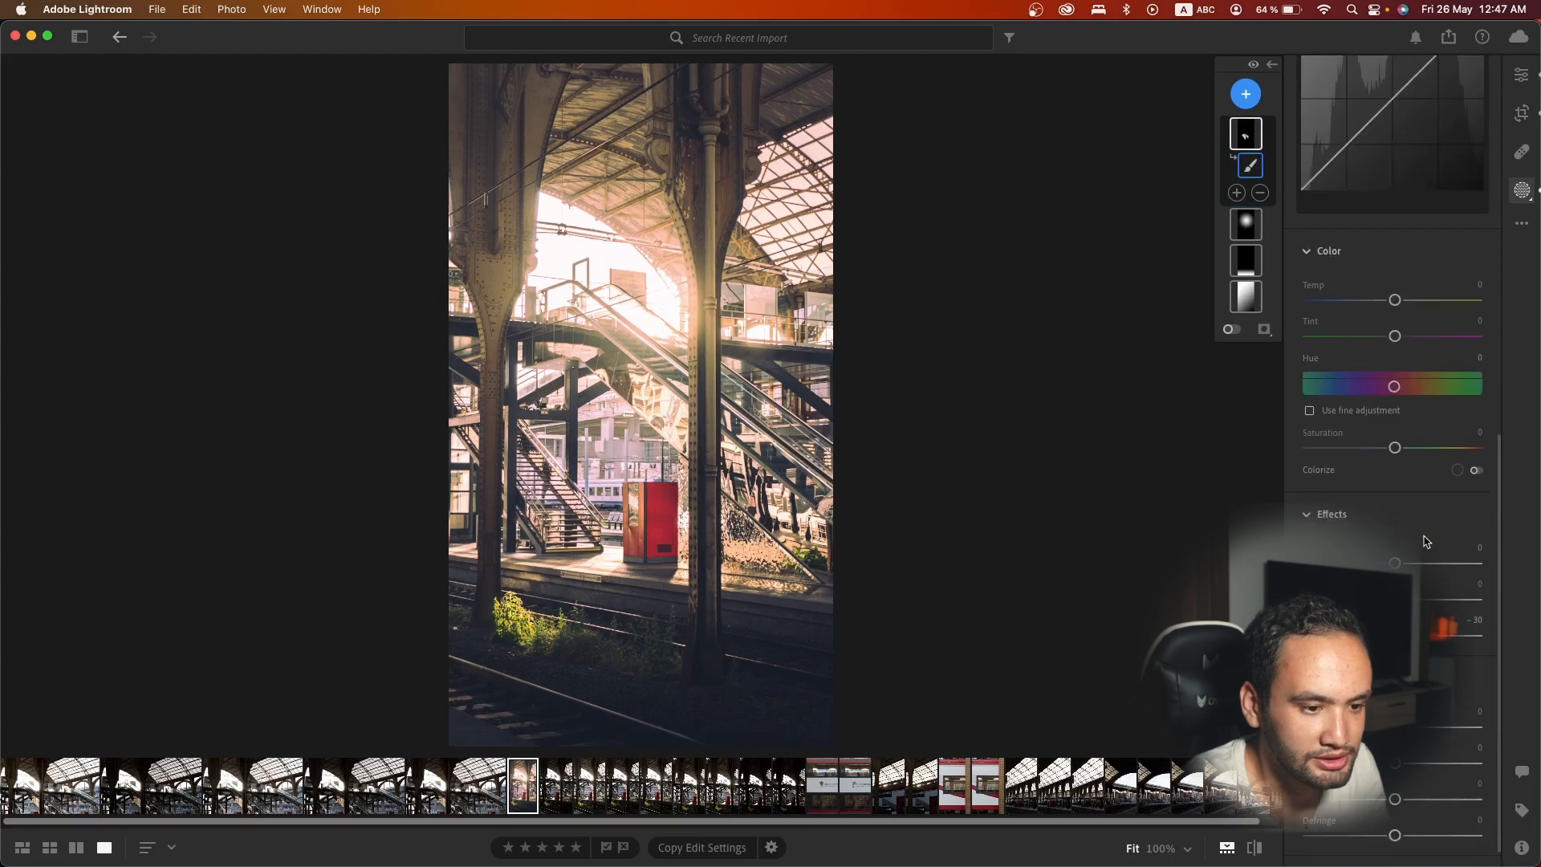
pyautogui.moveTo(1395, 563)
pyautogui.mouseDown()
pyautogui.moveTo(1362, 563)
pyautogui.moveTo(1353, 600)
pyautogui.mouseUp()
pyautogui.scroll(3, 1365, 321)
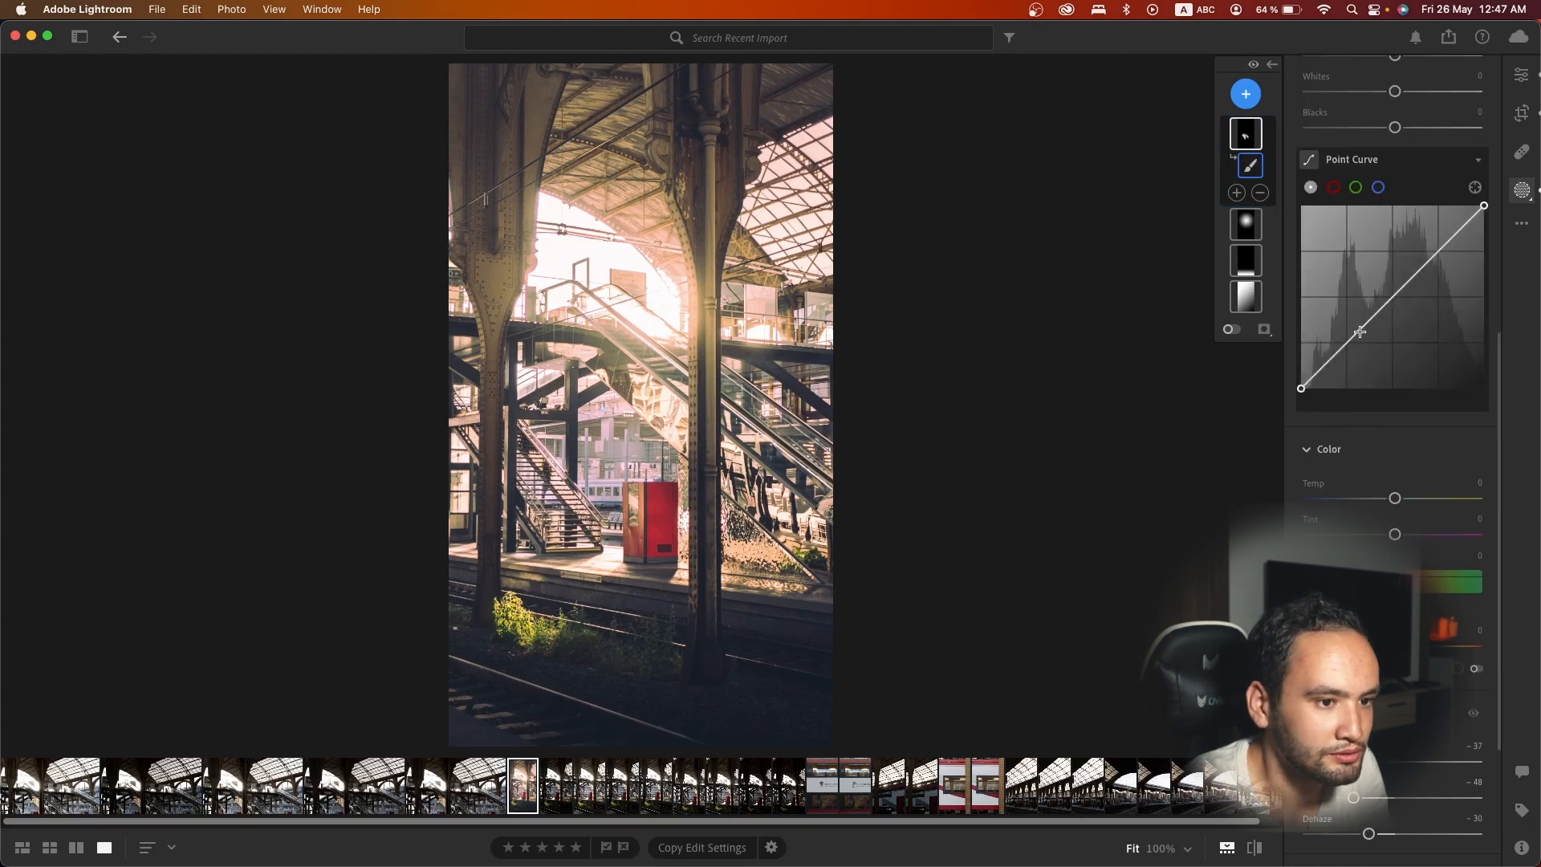
pyautogui.moveTo(1354, 345); pyautogui.dragTo(1354, 348)
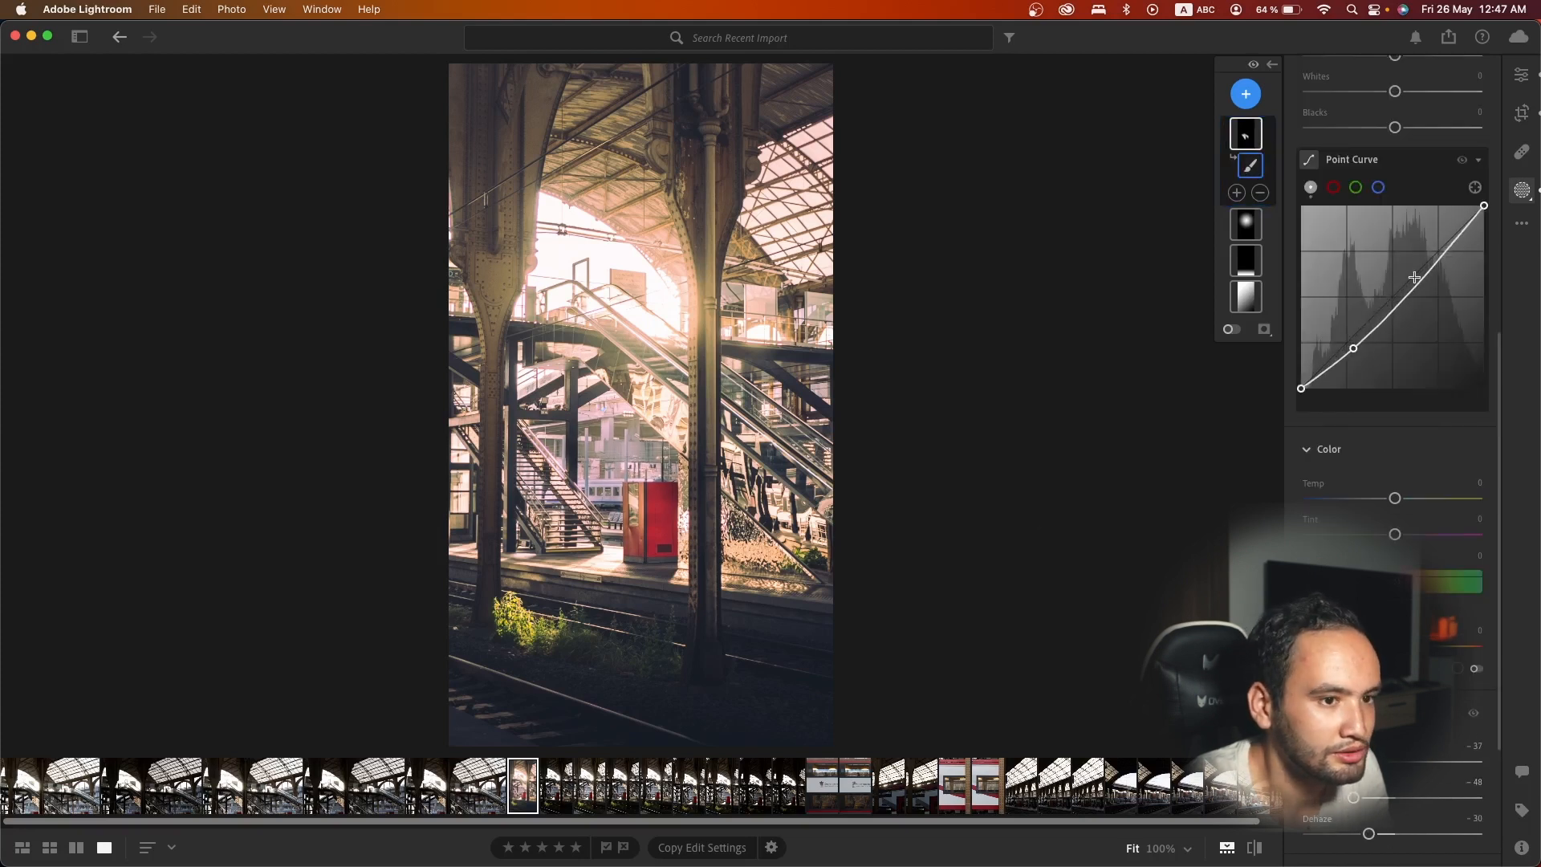
pyautogui.moveTo(1421, 271)
pyautogui.mouseDown()
pyautogui.moveTo(1427, 286)
pyautogui.moveTo(1440, 259)
pyautogui.mouseUp()
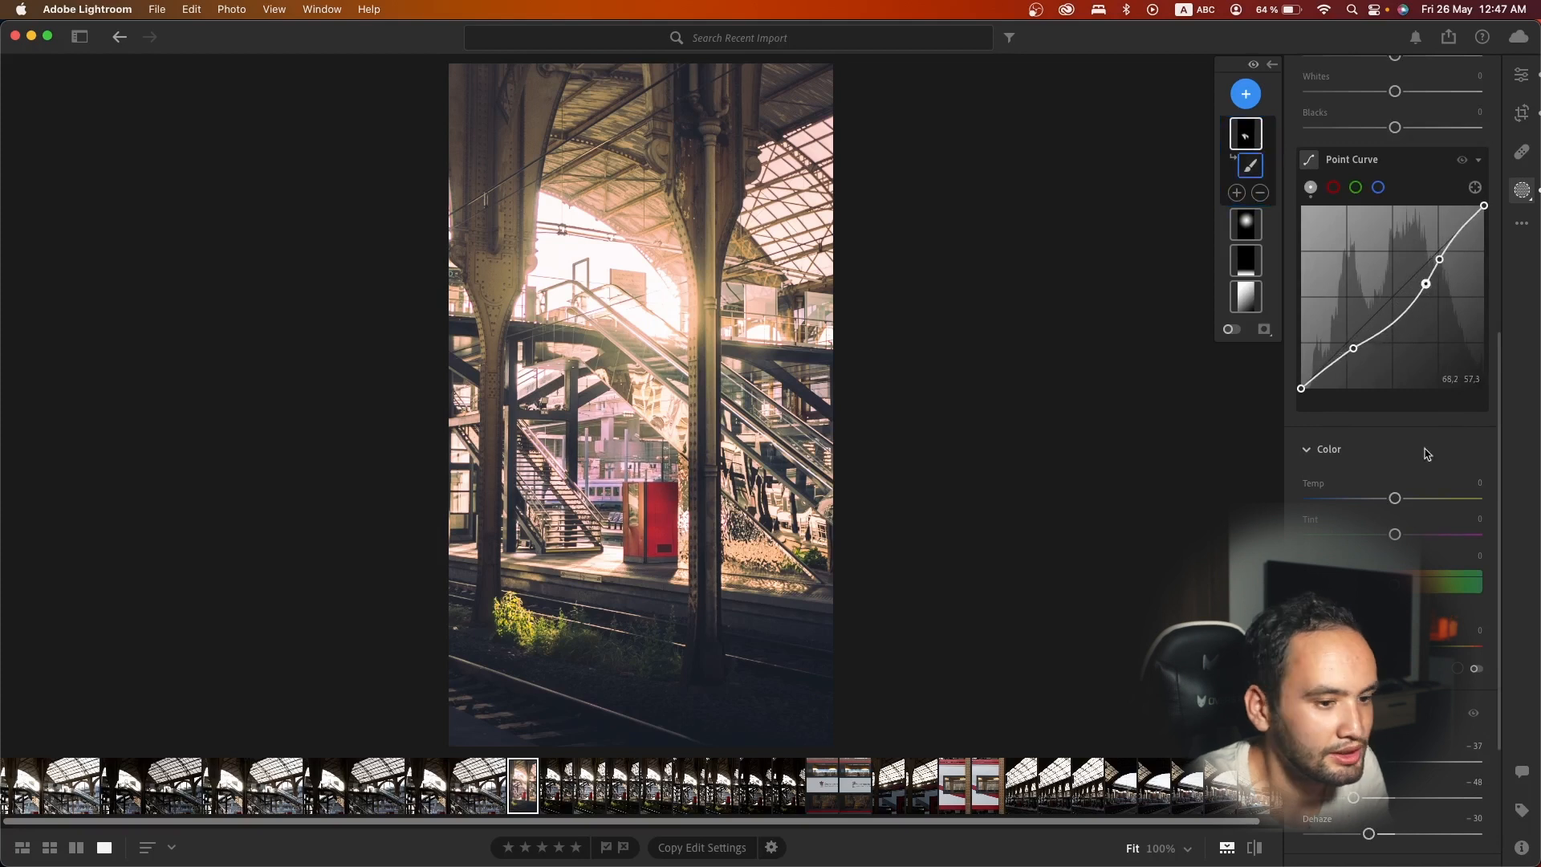
# - Try Temp values of -14 and +20 on the brush mask, and settle on +15
pyautogui.moveTo(1397, 498)
pyautogui.mouseDown()
pyautogui.moveTo(1421, 493)
pyautogui.moveTo(1382, 497)
pyautogui.mouseUp()
pyautogui.click(1249, 165)
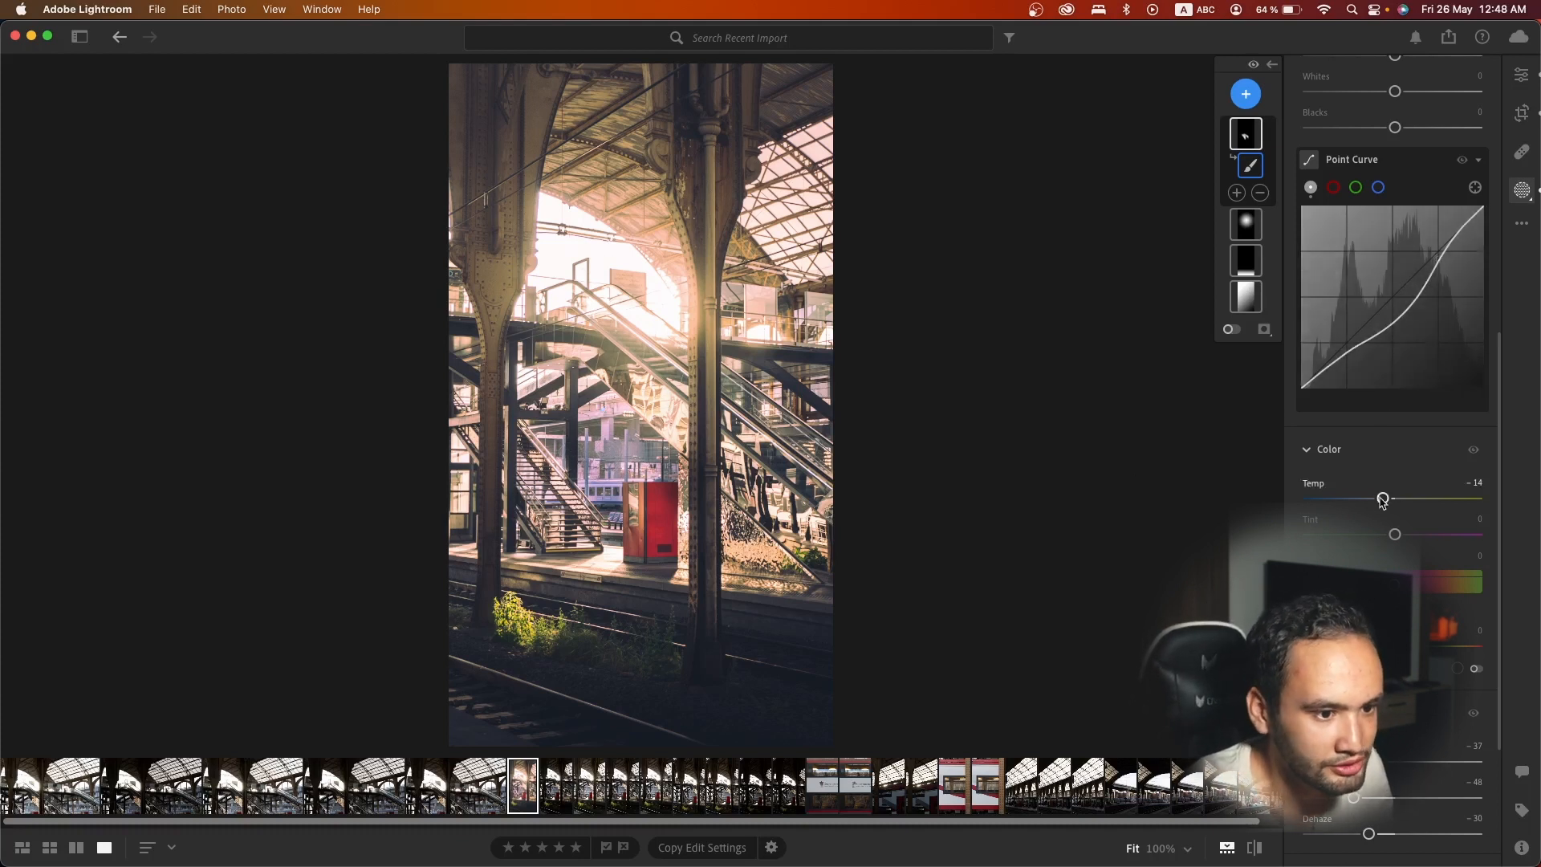
pyautogui.moveTo(1383, 498); pyautogui.dragTo(1409, 499)
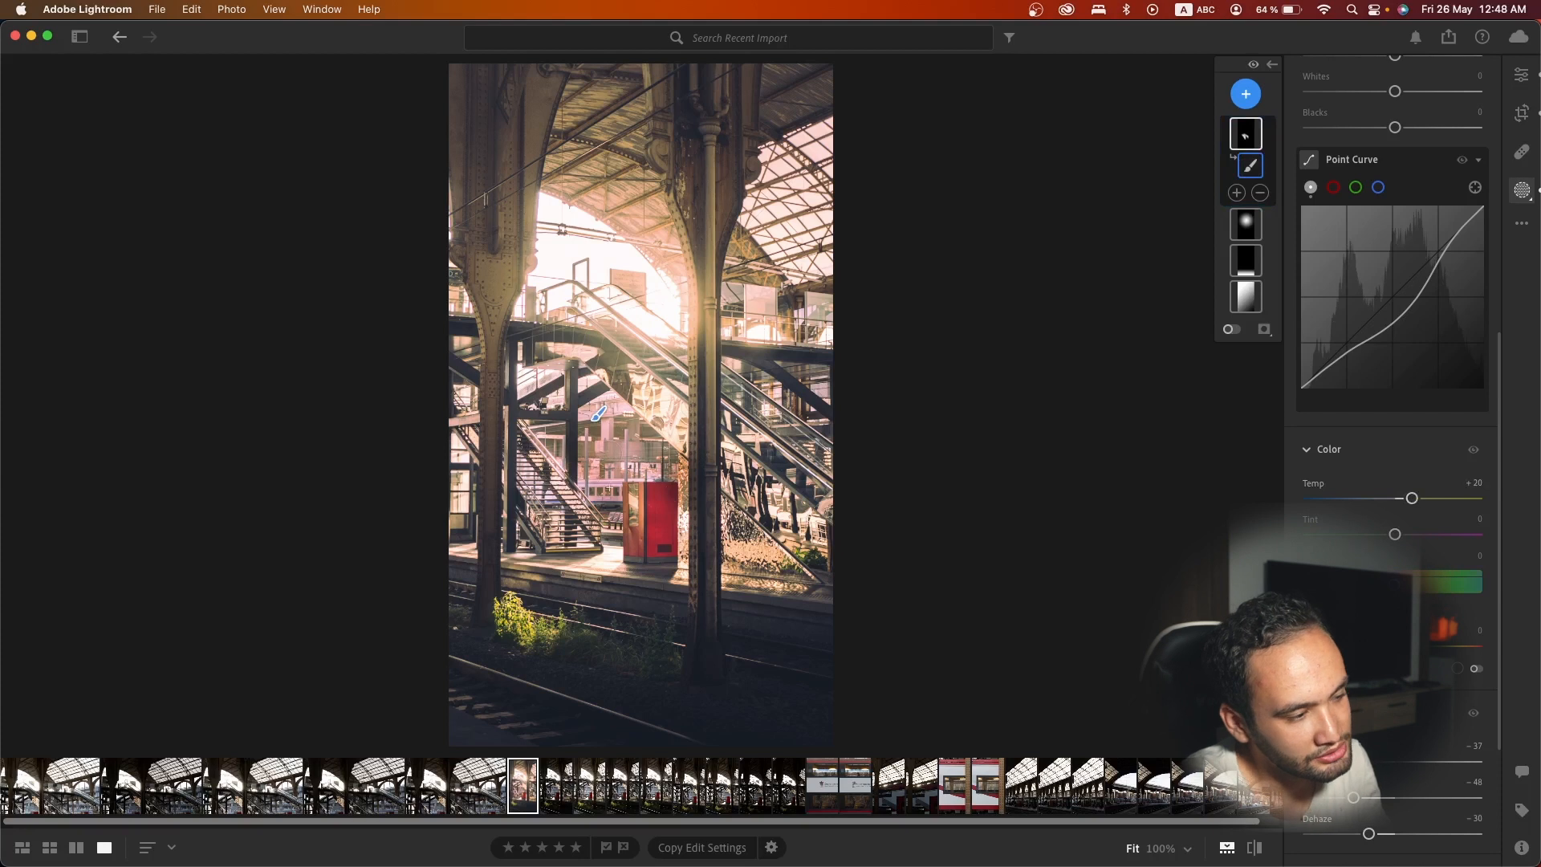
pyautogui.doubleClick(1401, 497)
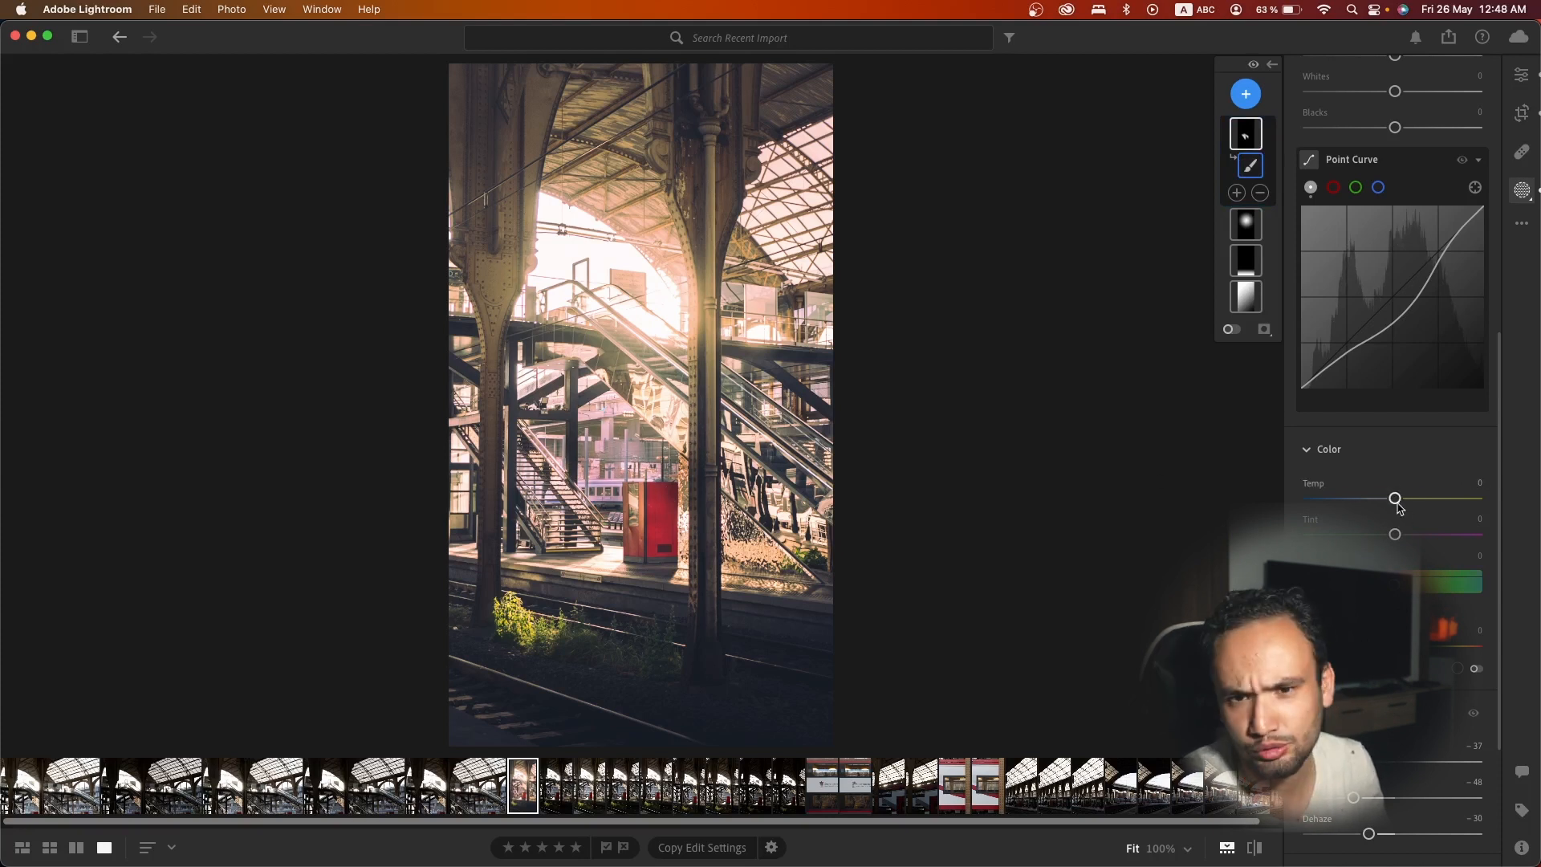
pyautogui.moveTo(1397, 499); pyautogui.dragTo(1410, 500)
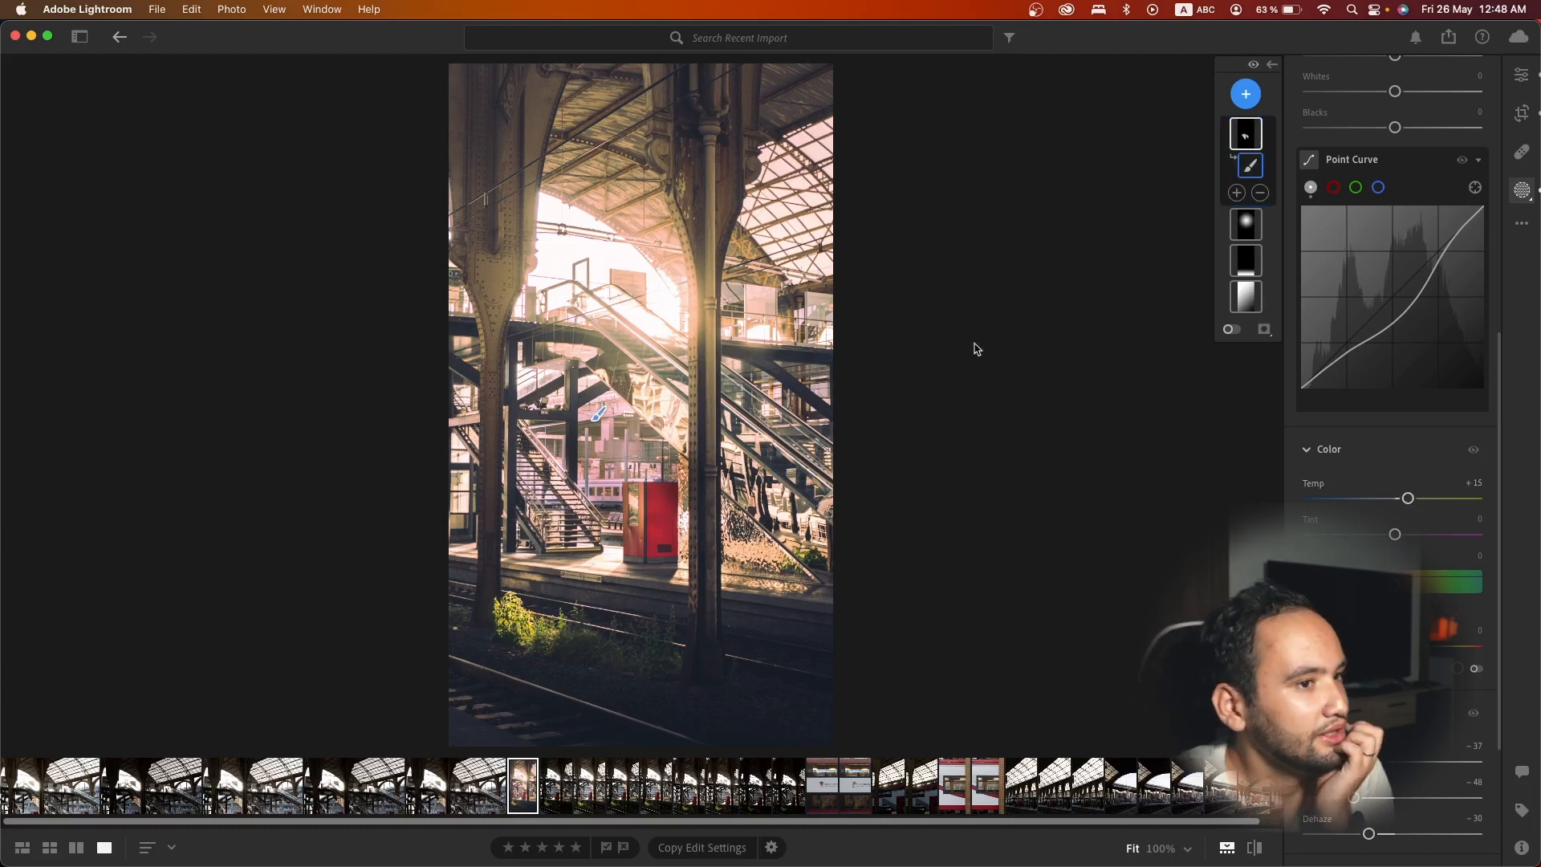
# - Return to the global edit settings and compare the edited photo with the original several times
pyautogui.scroll(10, 1429, 353)
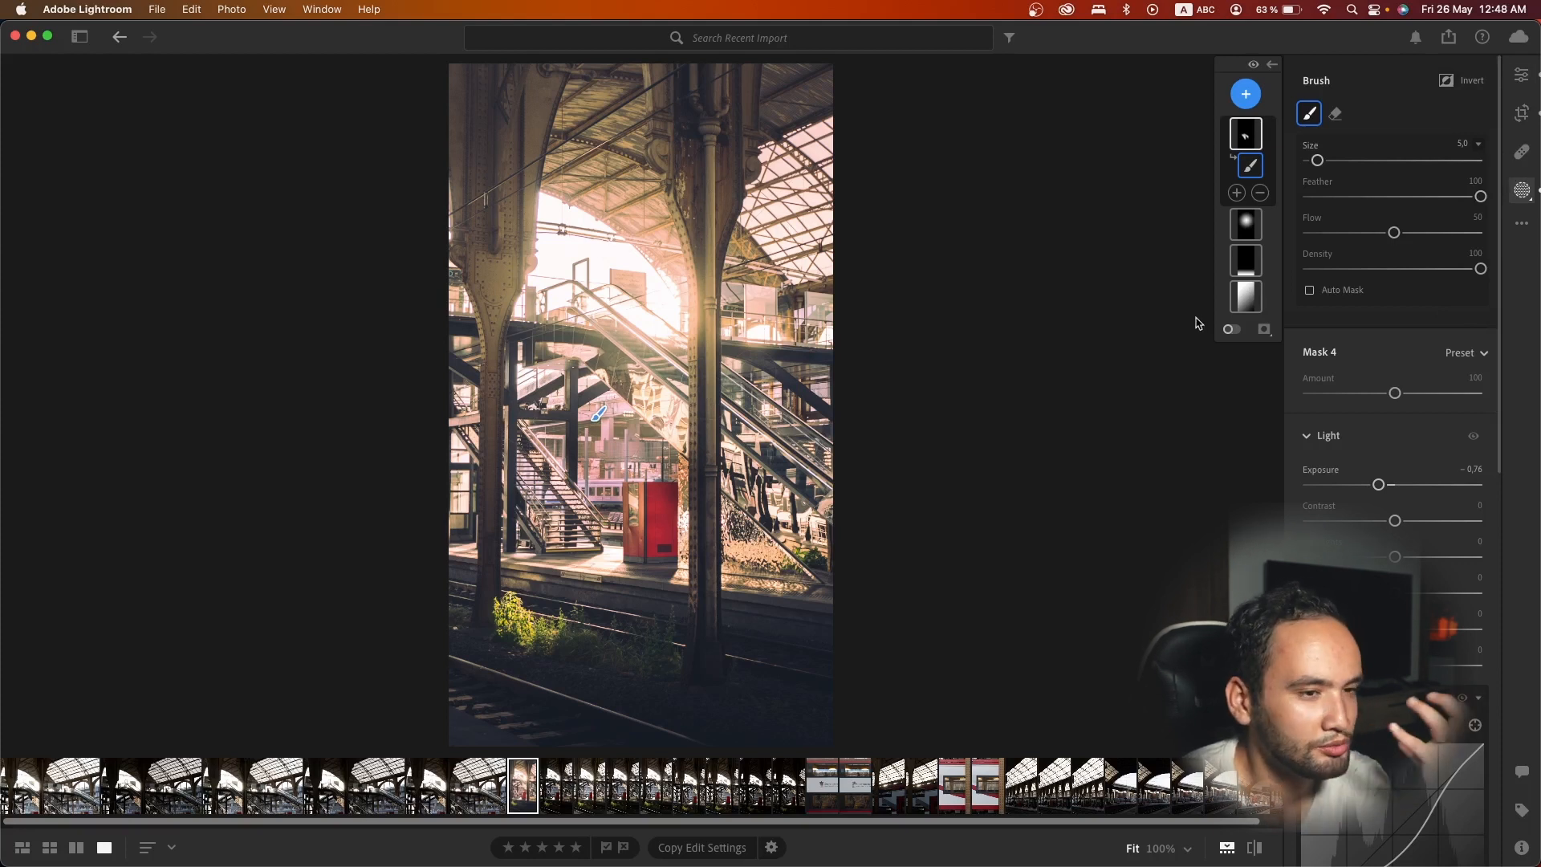
pyautogui.click(1530, 71)
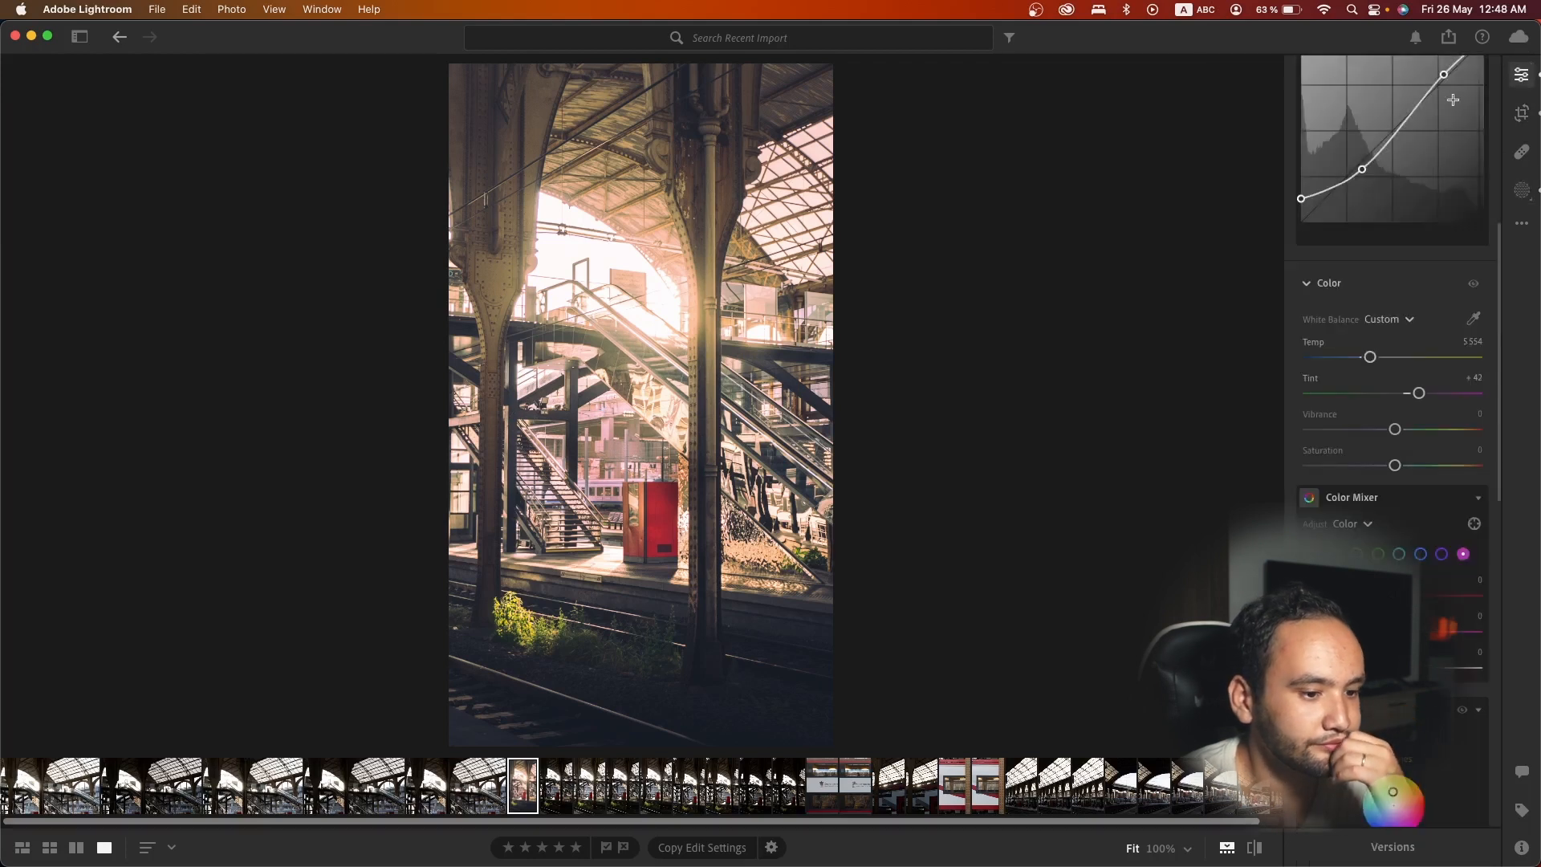
pyautogui.scroll(6, 1449, 245)
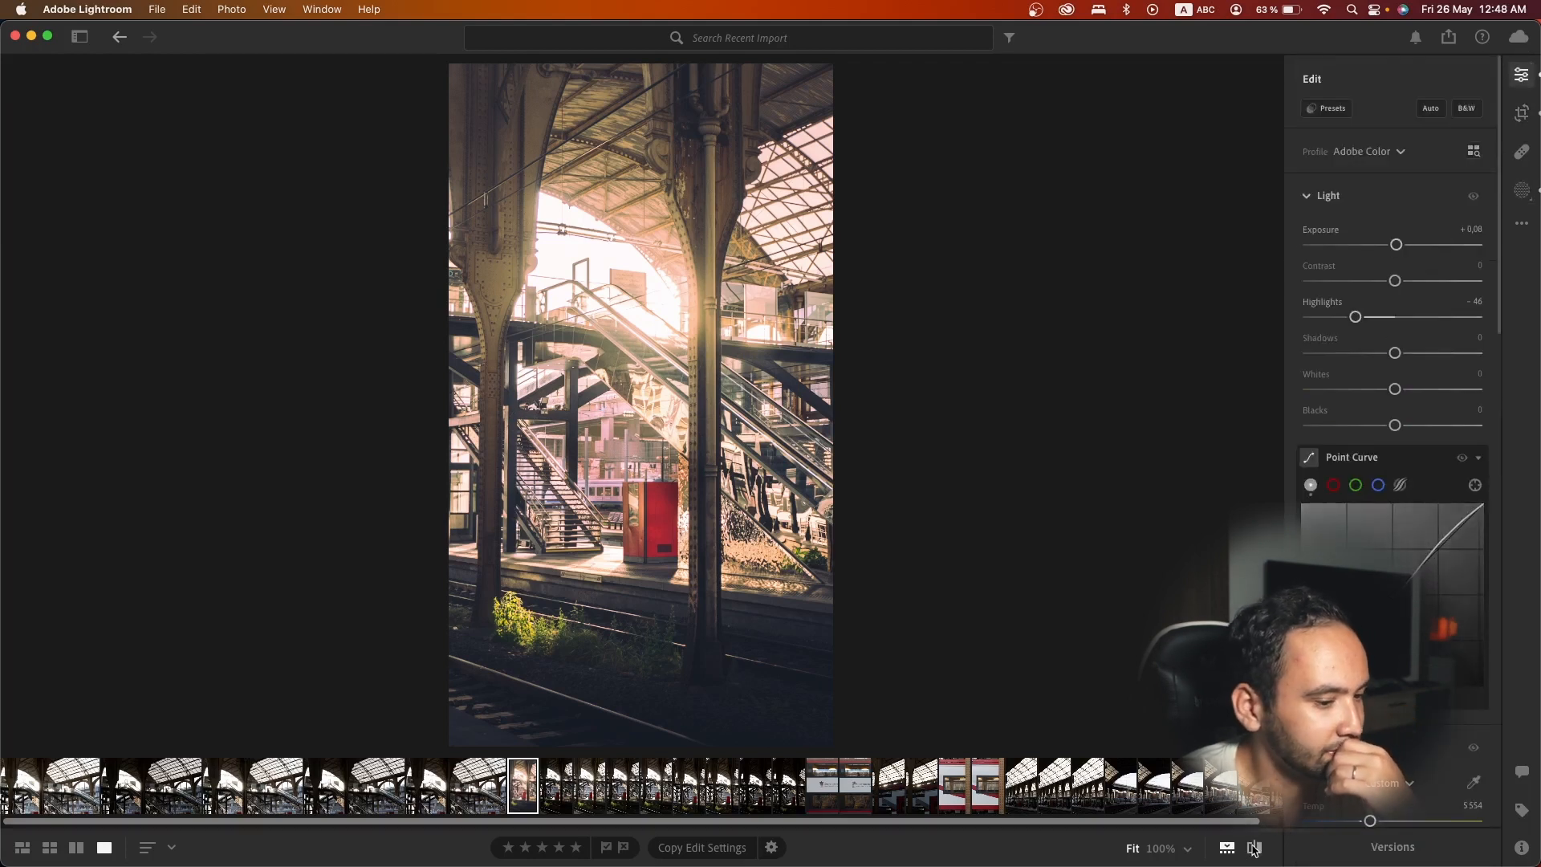
pyautogui.click(1254, 848)
pyautogui.click(1255, 848)
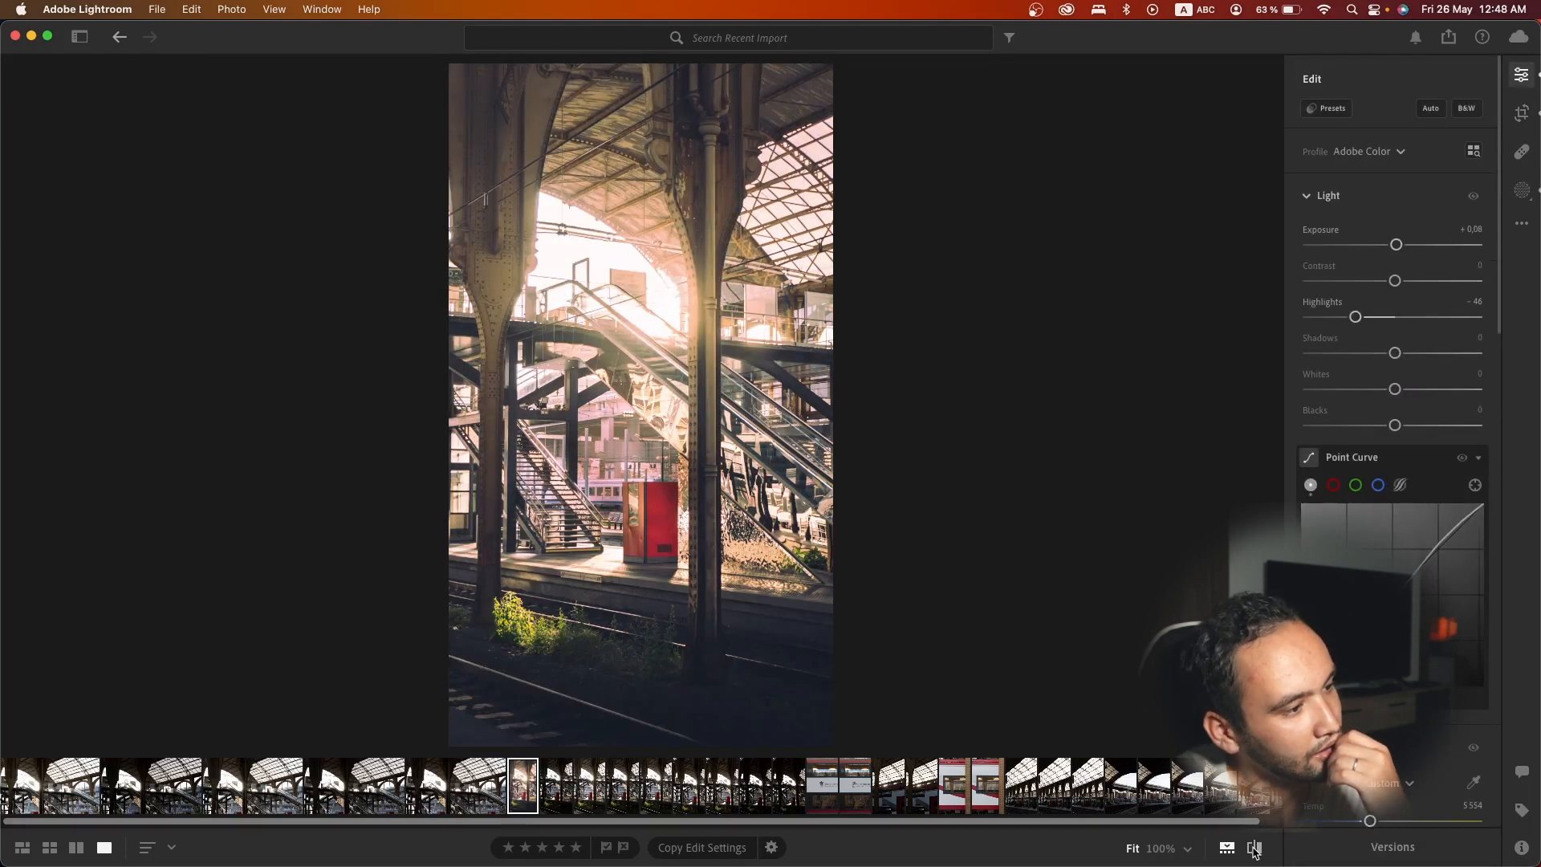
pyautogui.click(1255, 847)
pyautogui.click(1255, 847)
pyautogui.click(1255, 848)
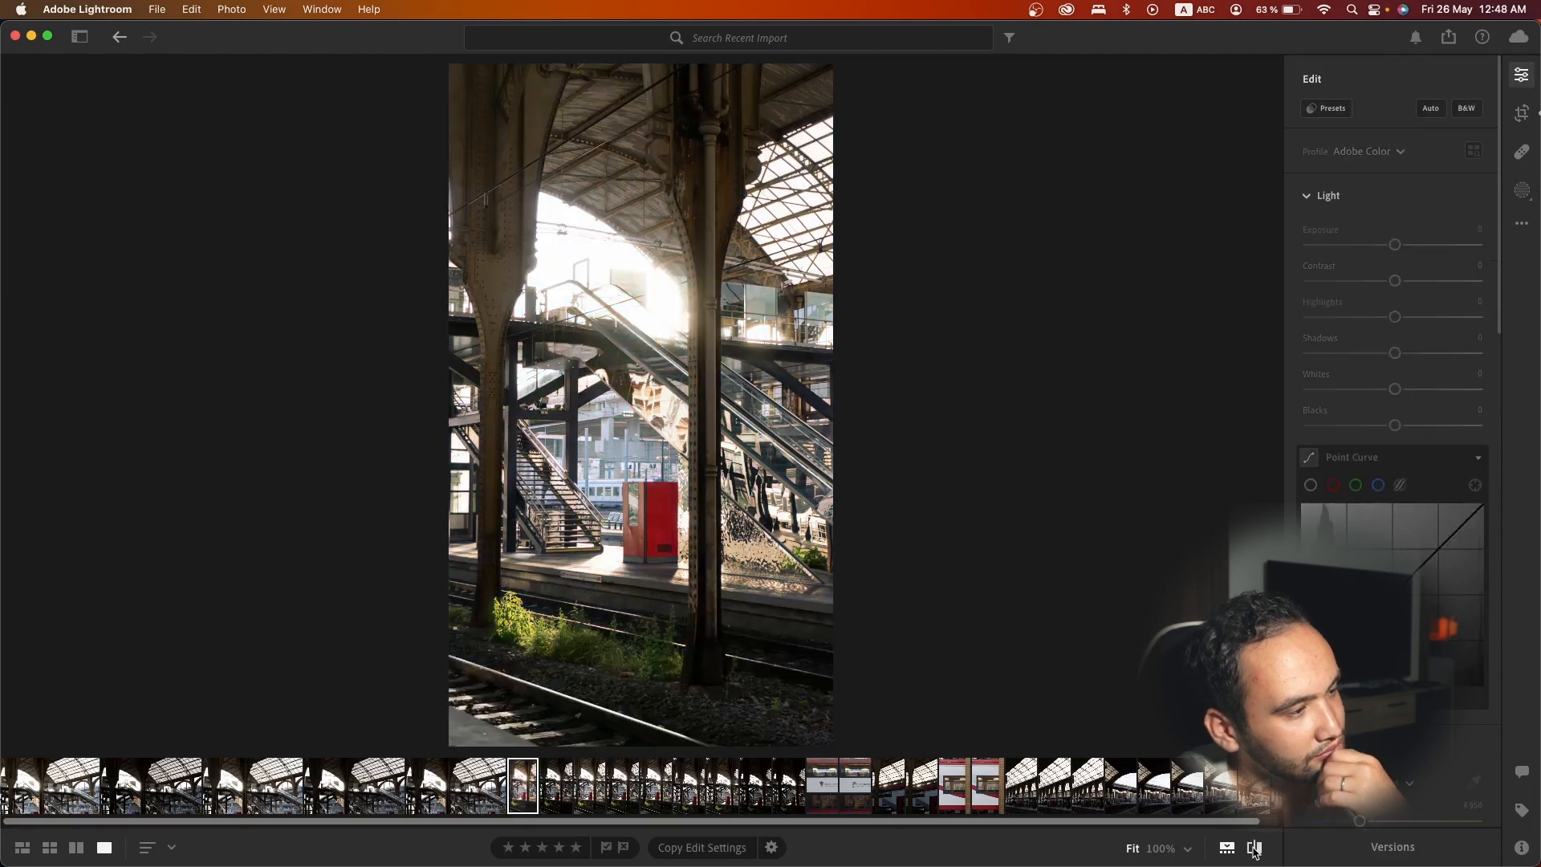
pyautogui.click(1254, 847)
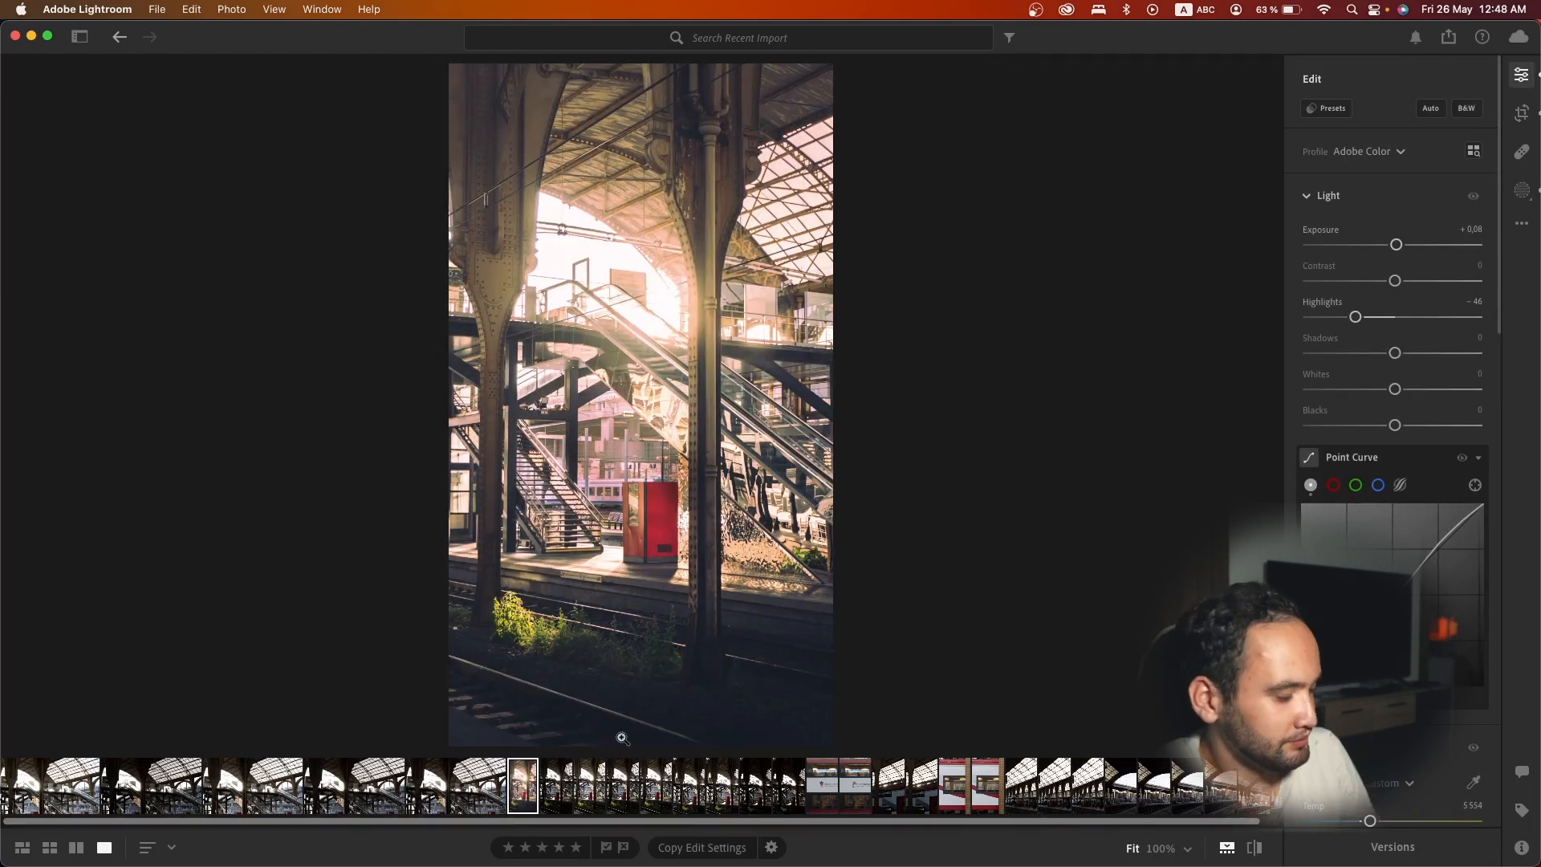
# - Copy the edited photo's settings and look through the other station photos for one to apply them to
pyautogui.press('super+c')
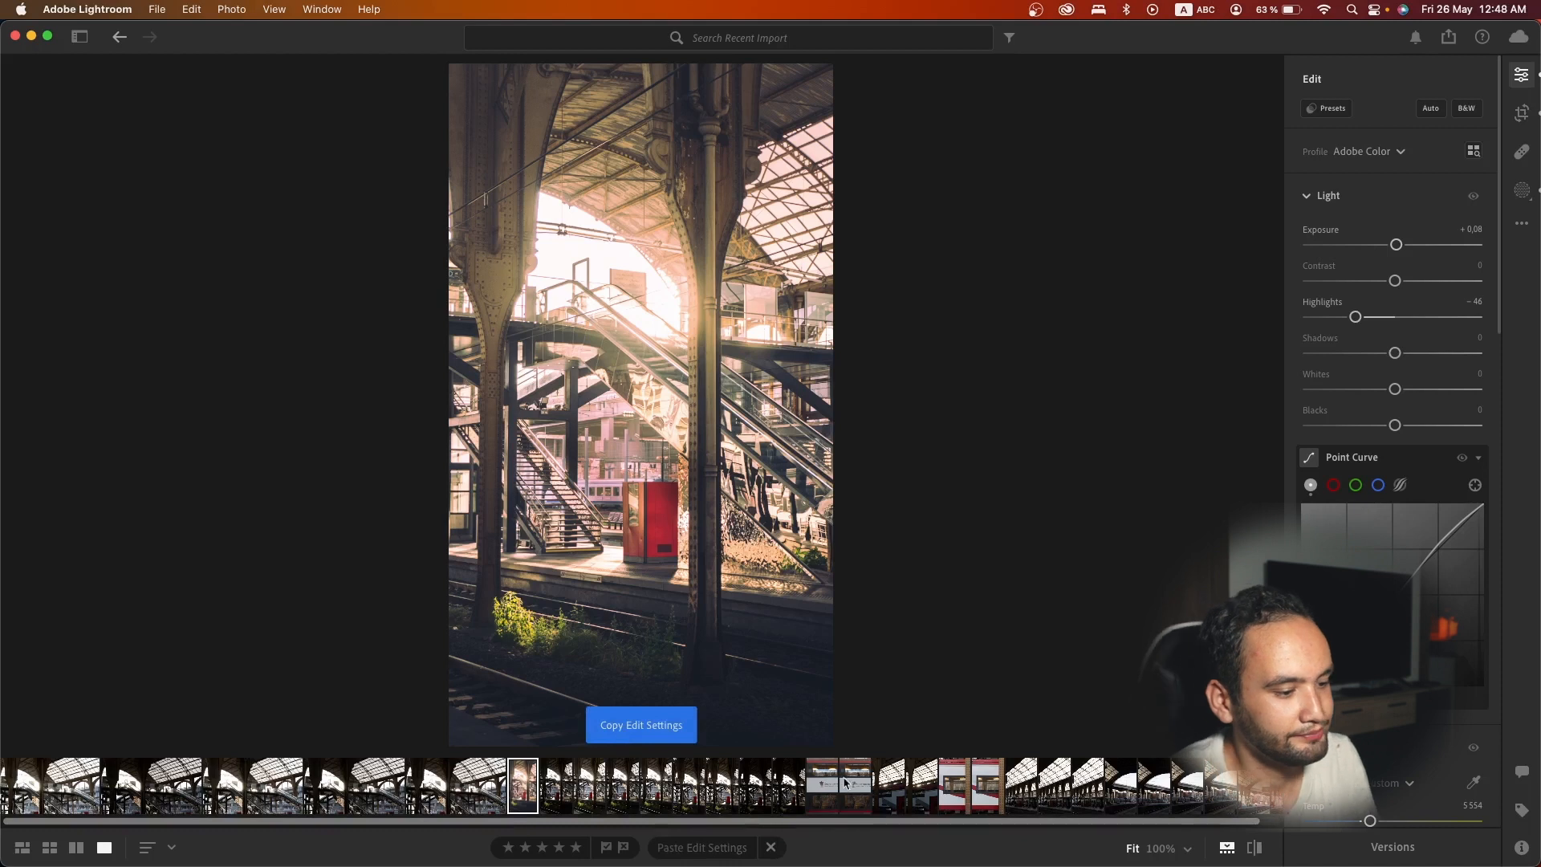
pyautogui.click(930, 786)
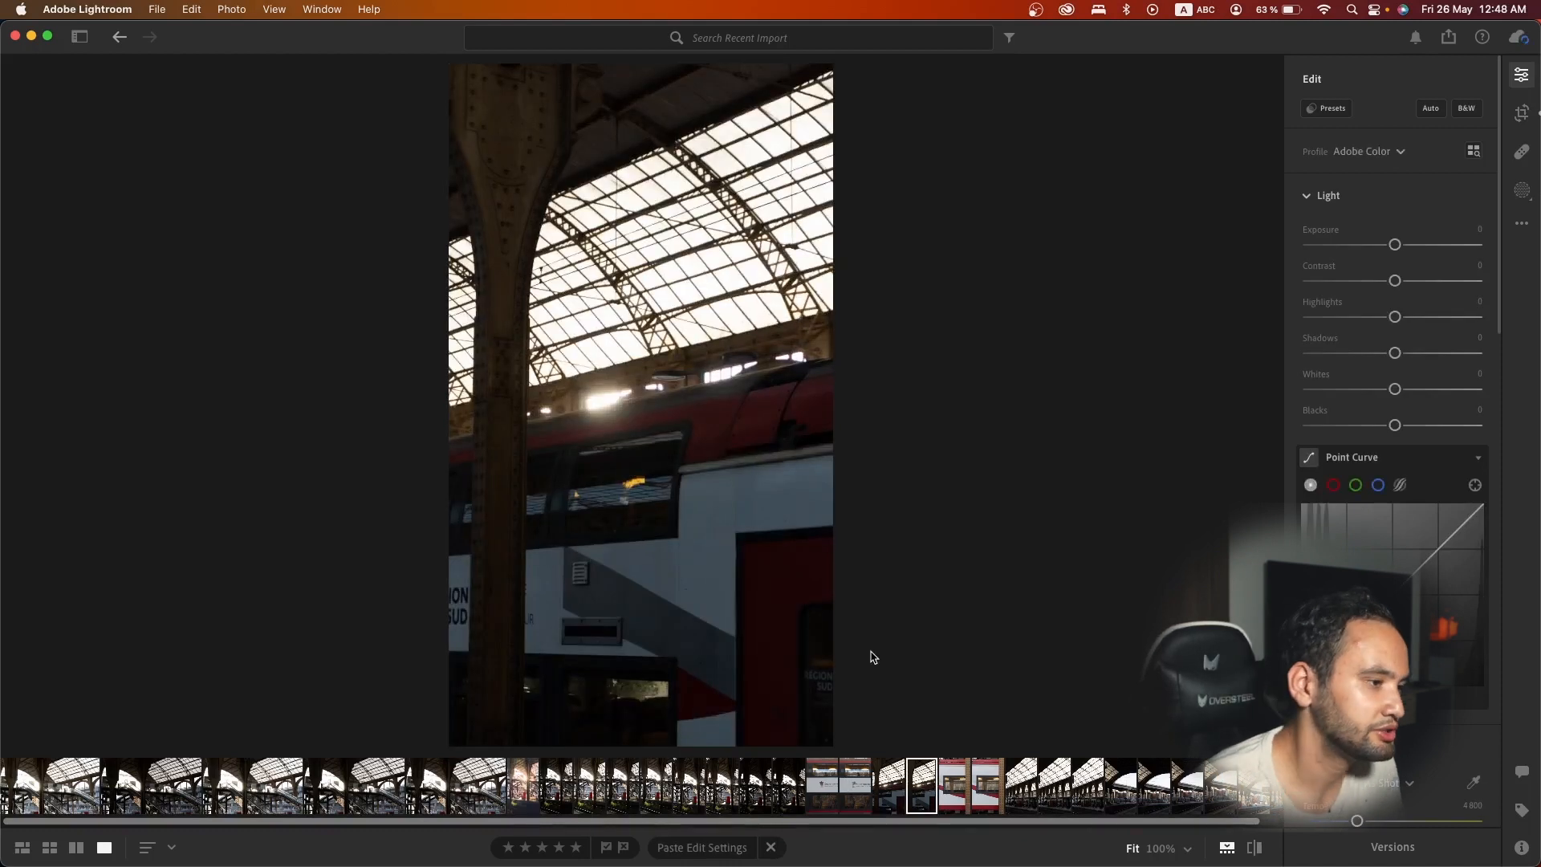
pyautogui.press('Right')
pyautogui.press('Right')
pyautogui.press('Right')
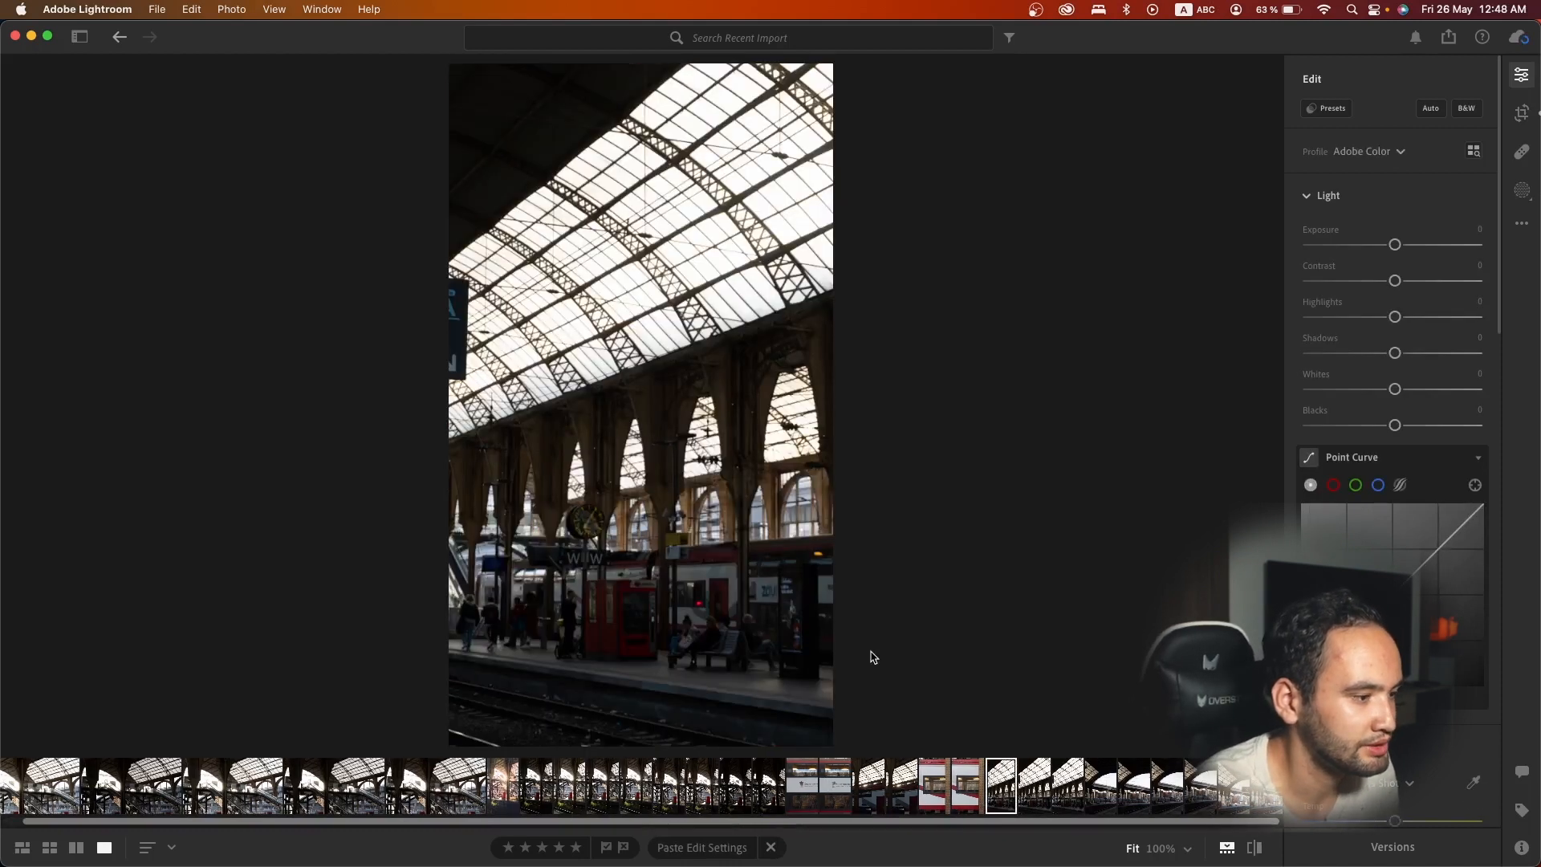
pyautogui.press('Right')
pyautogui.press('Right')
pyautogui.press('Right')
pyautogui.press('Right')
pyautogui.press('Right')
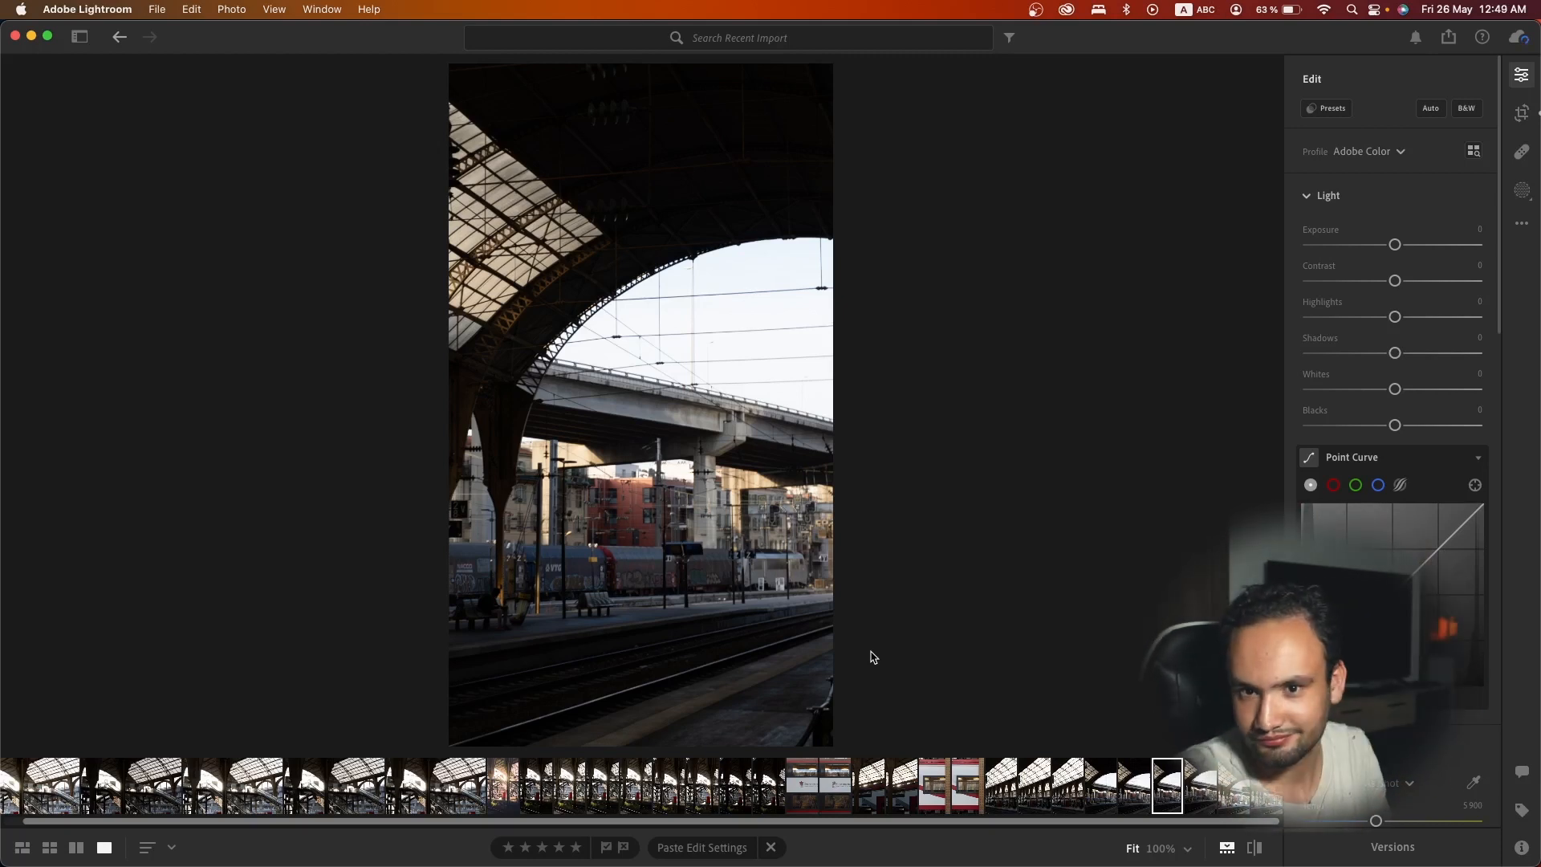
pyautogui.press('Right')
pyautogui.press('Right')
pyautogui.press('Right')
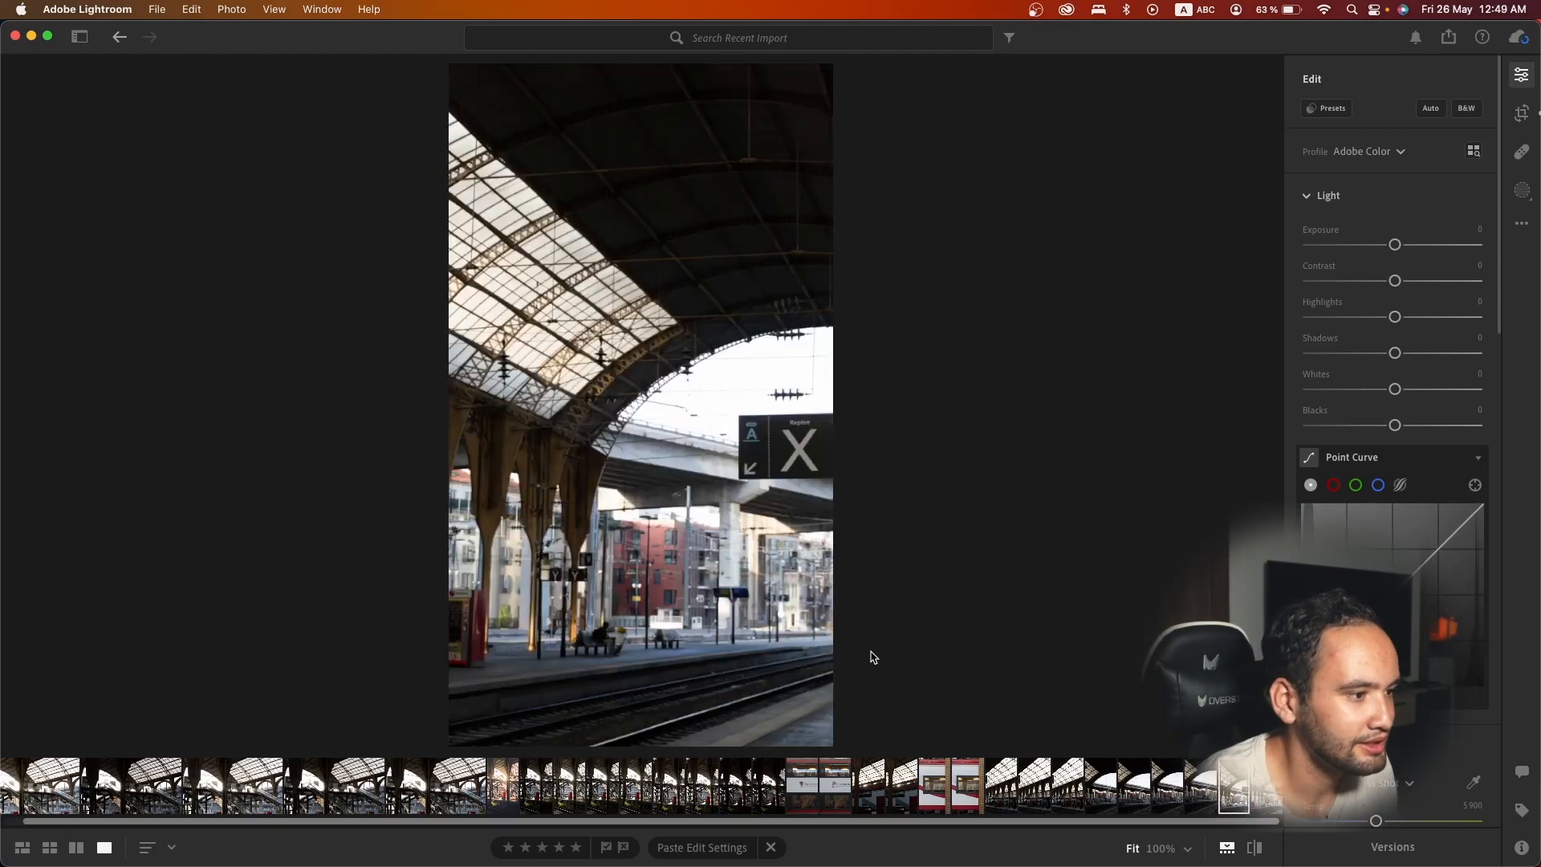
pyautogui.press('Right')
pyautogui.press('Right')
pyautogui.press('Right')
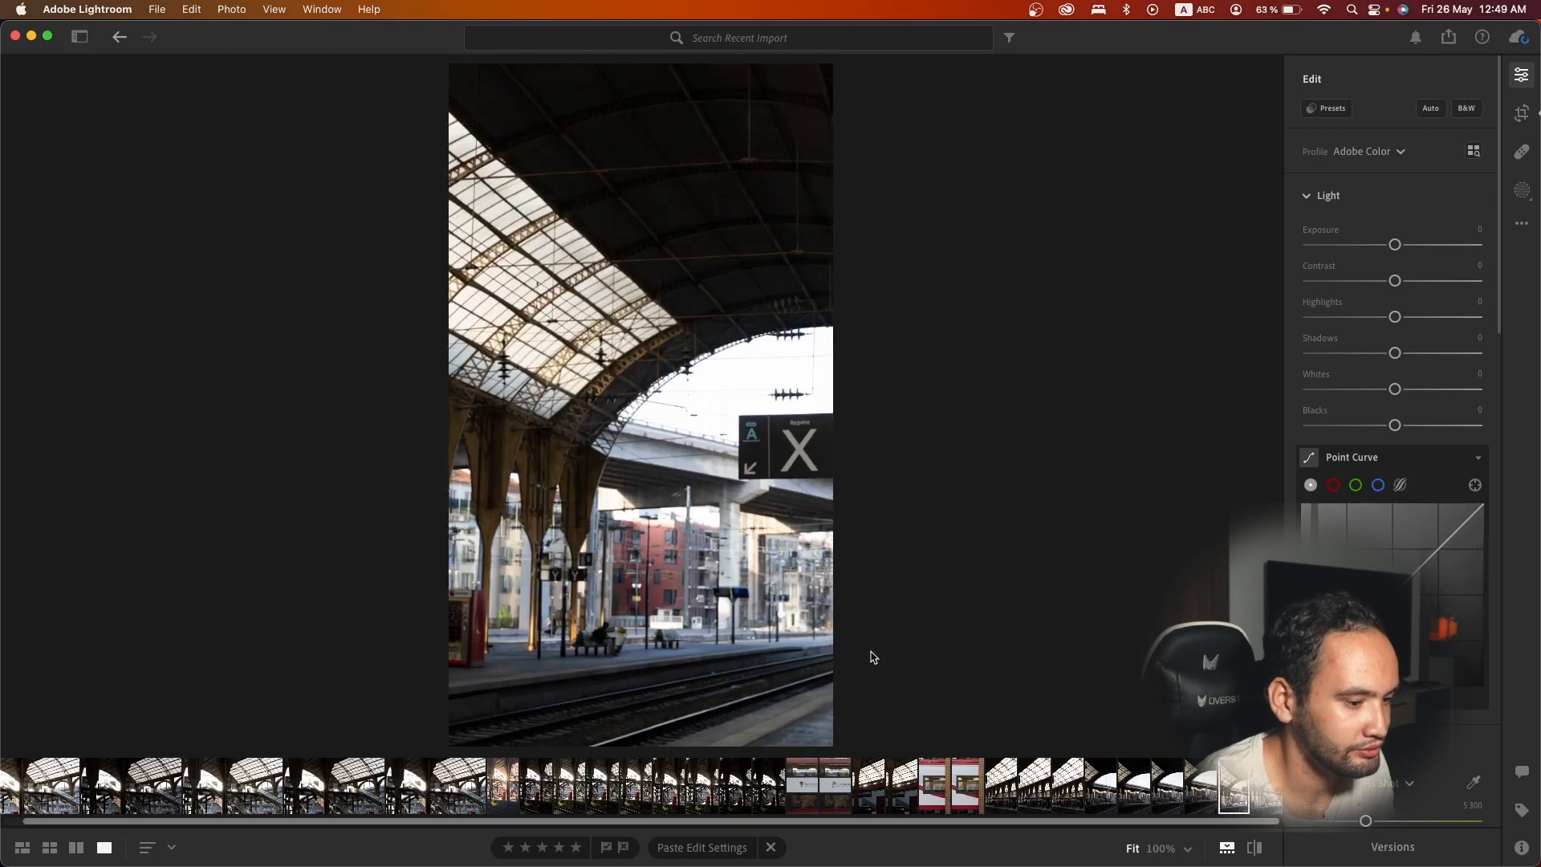
pyautogui.press('Right')
pyautogui.press('Right')
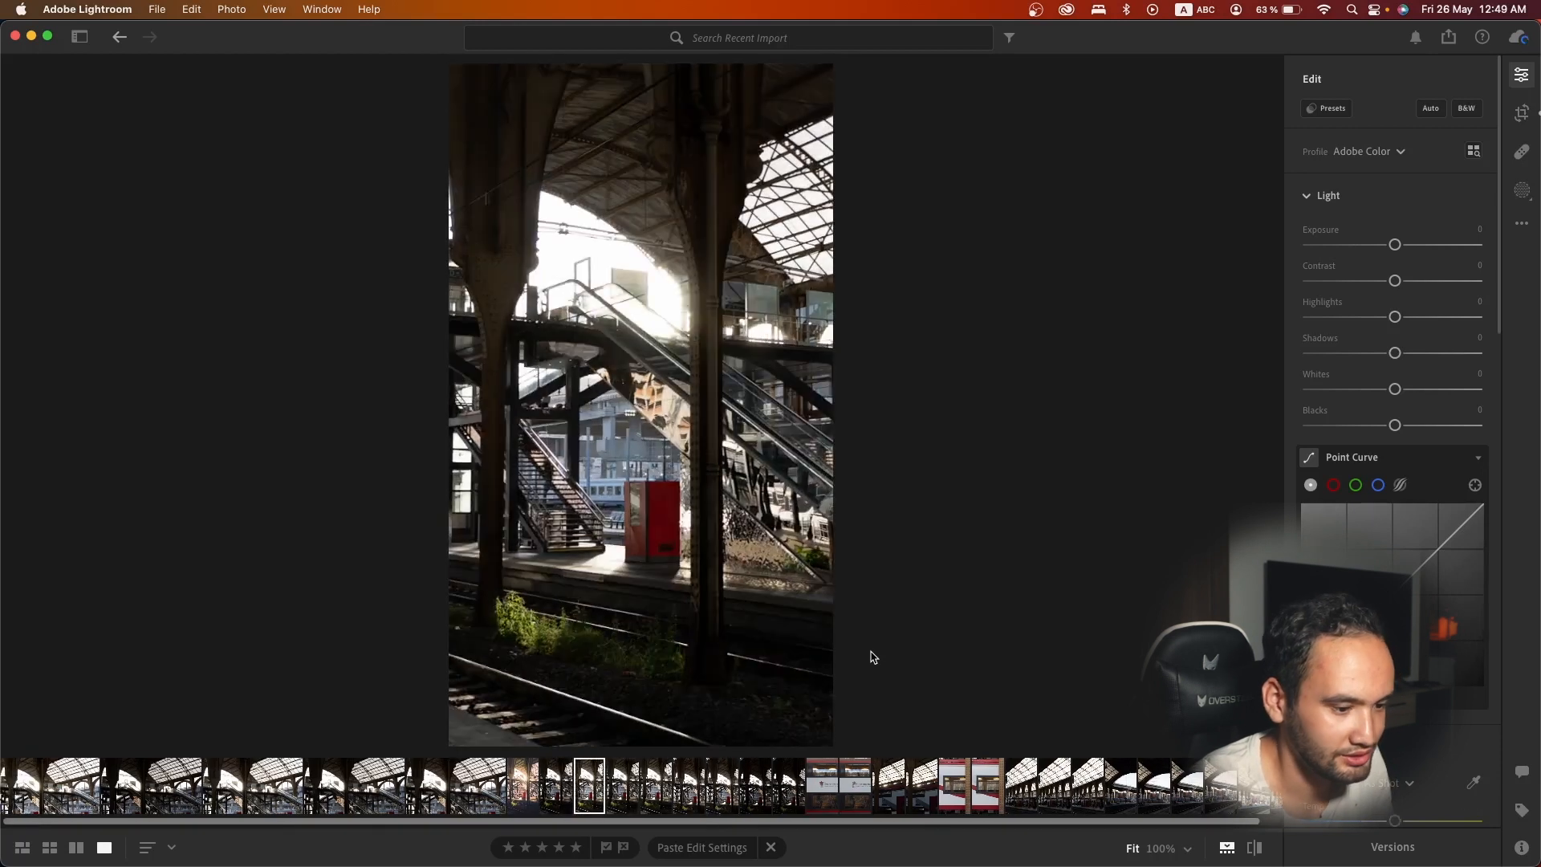
# - Try pasting the copied edit settings onto a landscape escalator photo, check the result up close, and undo the paste
pyautogui.moveTo(200, 821); pyautogui.dragTo(455, 828)
pyautogui.click(156, 787)
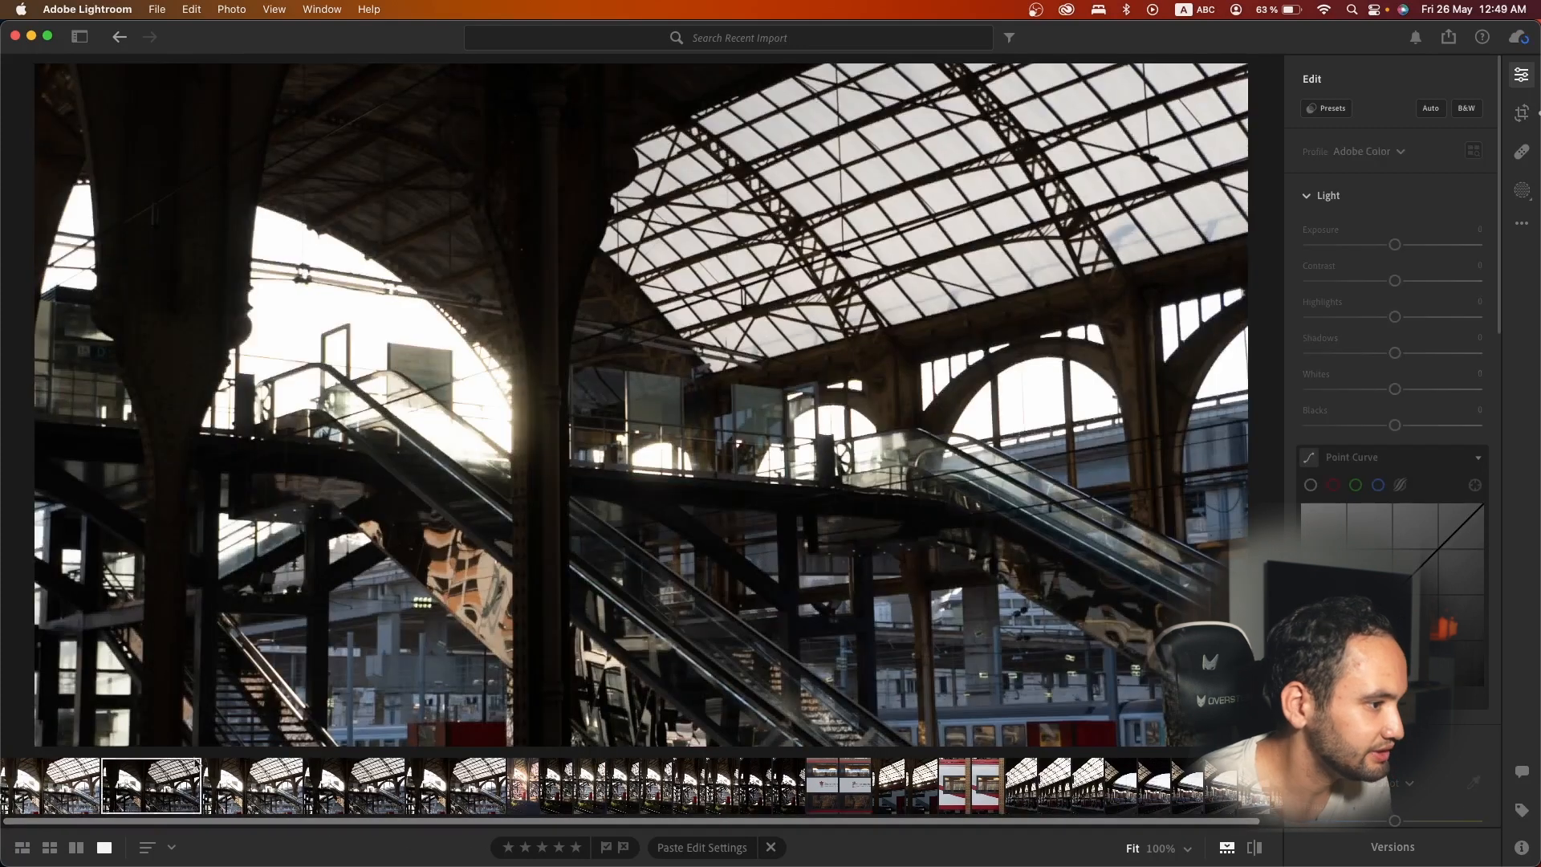
pyautogui.press('Right')
pyautogui.press('Right')
pyautogui.press('Right')
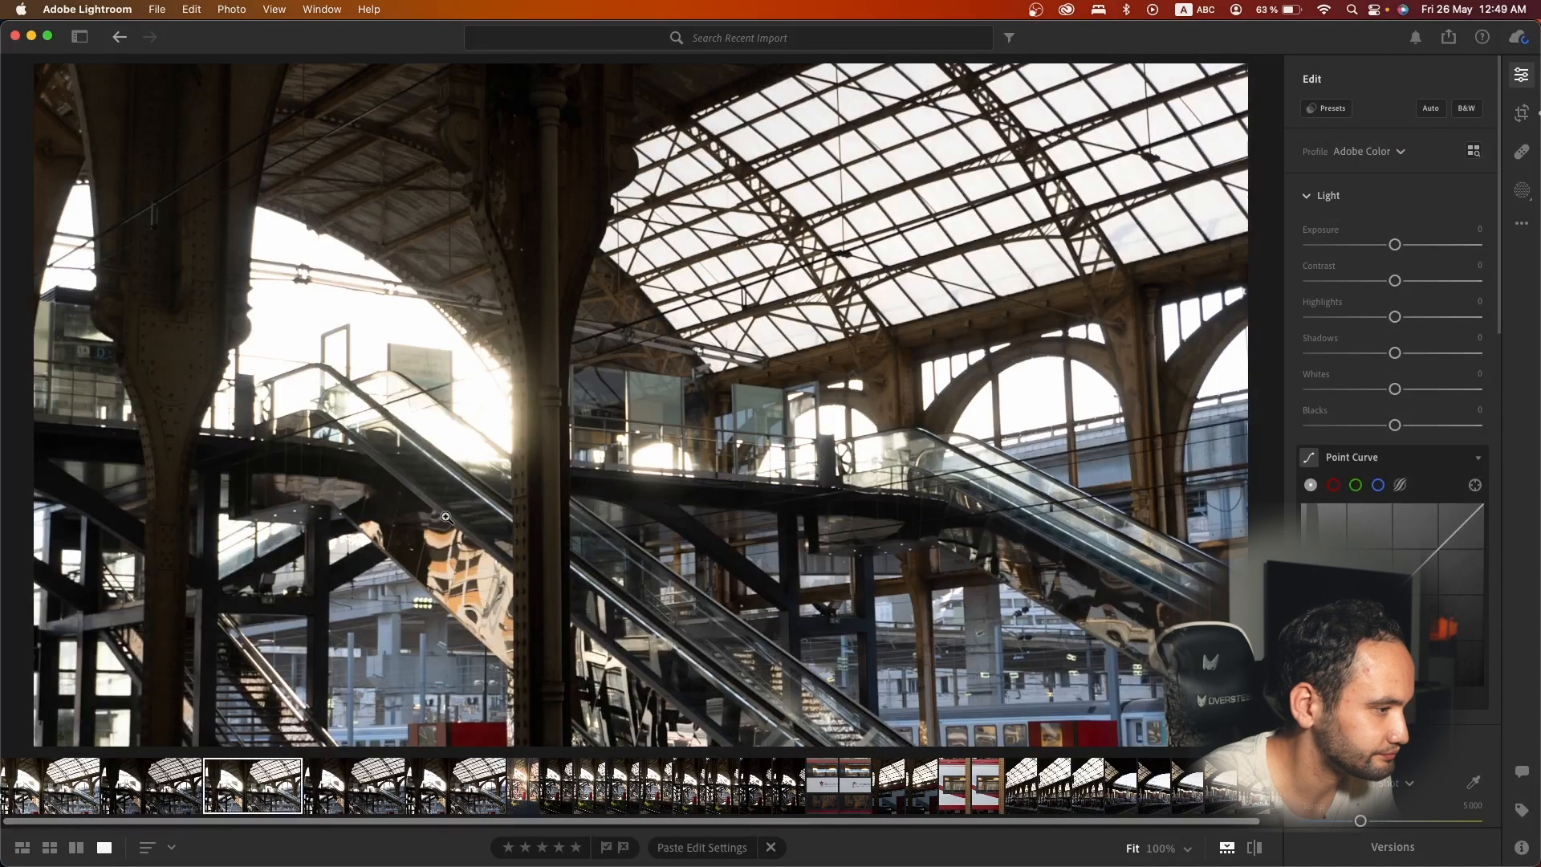
pyautogui.press('super+v')
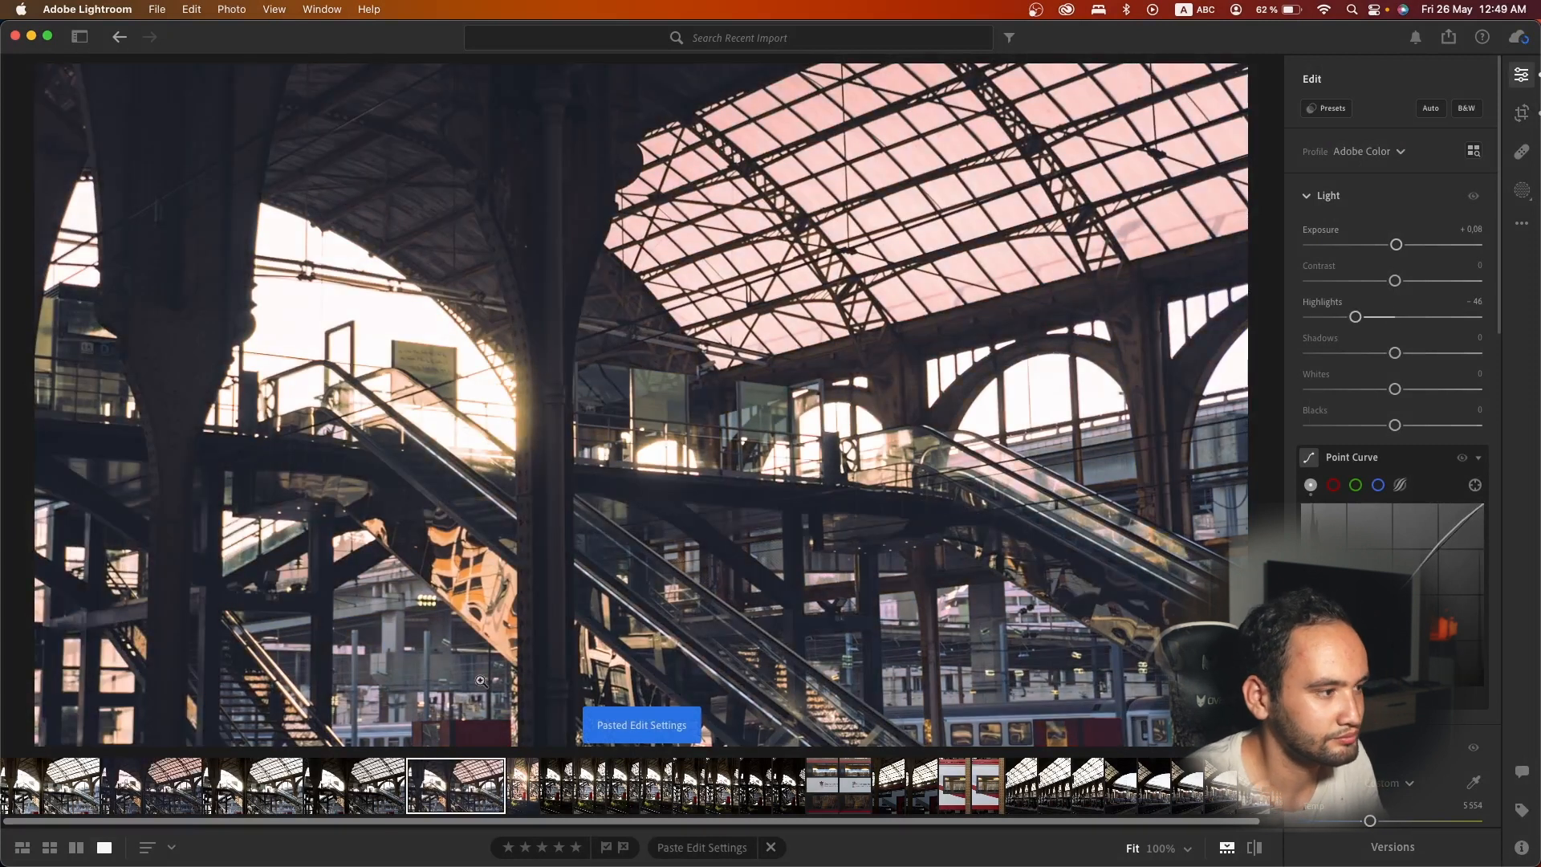
pyautogui.click(618, 404)
pyautogui.moveTo(676, 451); pyautogui.dragTo(248, 281)
pyautogui.click(479, 265)
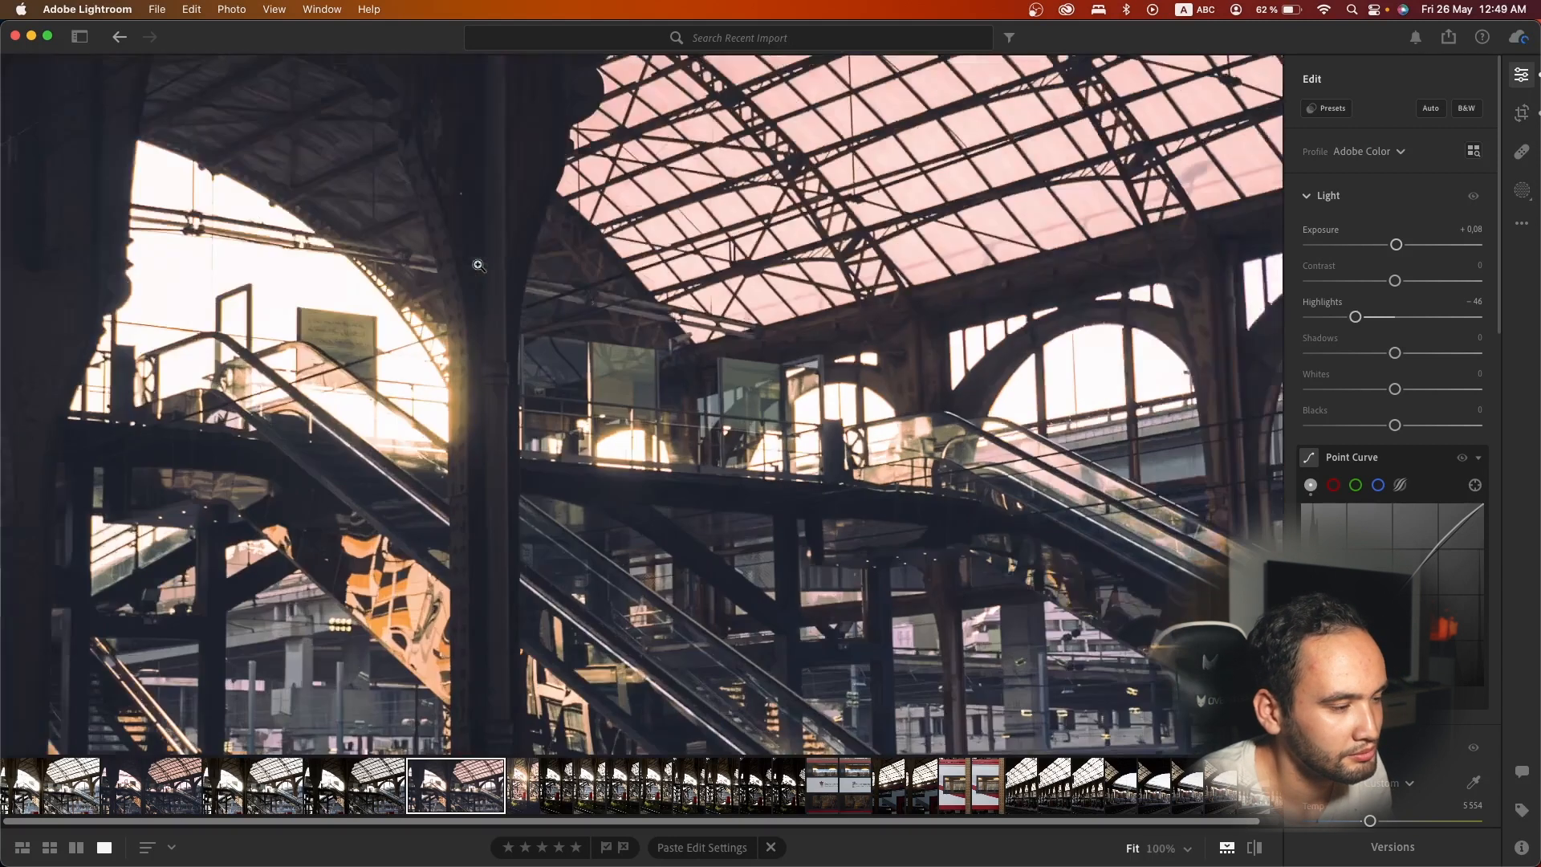
pyautogui.press('super+z')
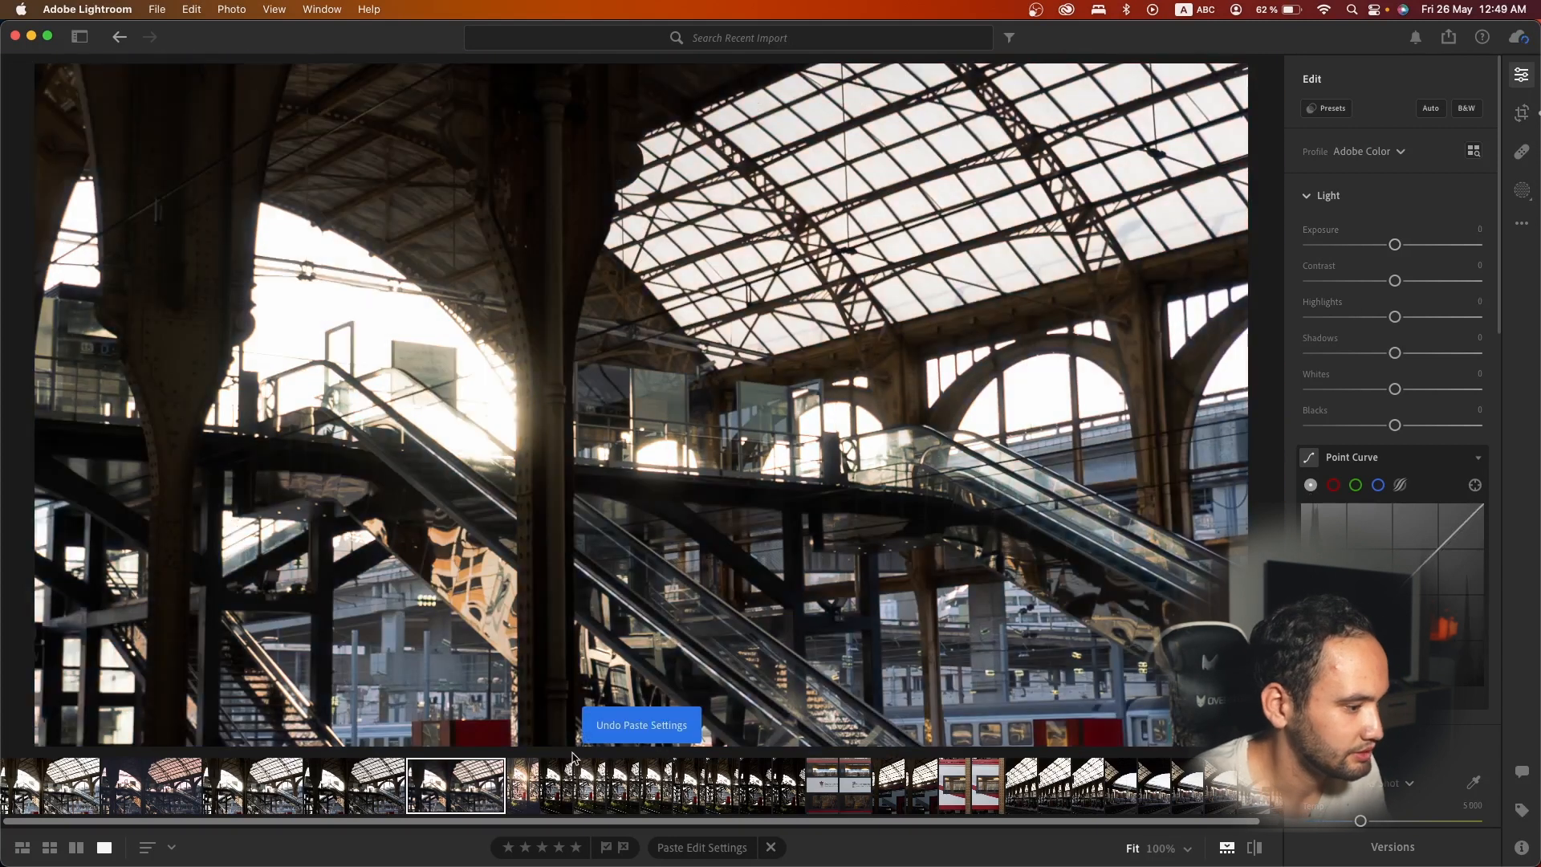
# - Paste the copied edit settings onto the portrait photo of the train beneath the glass roof
pyautogui.click(887, 791)
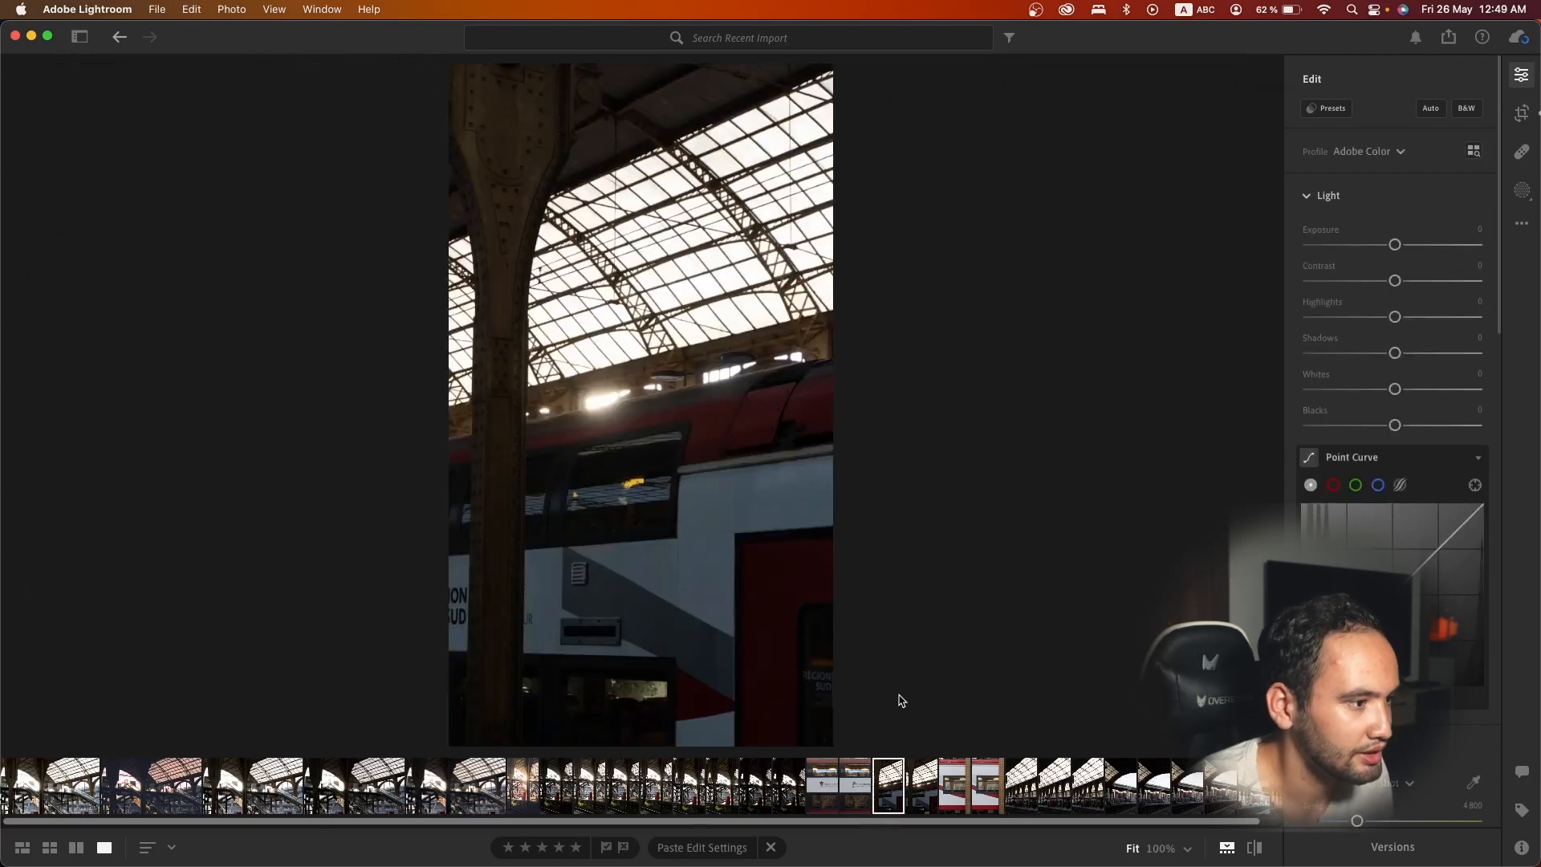
pyautogui.press('super+v')
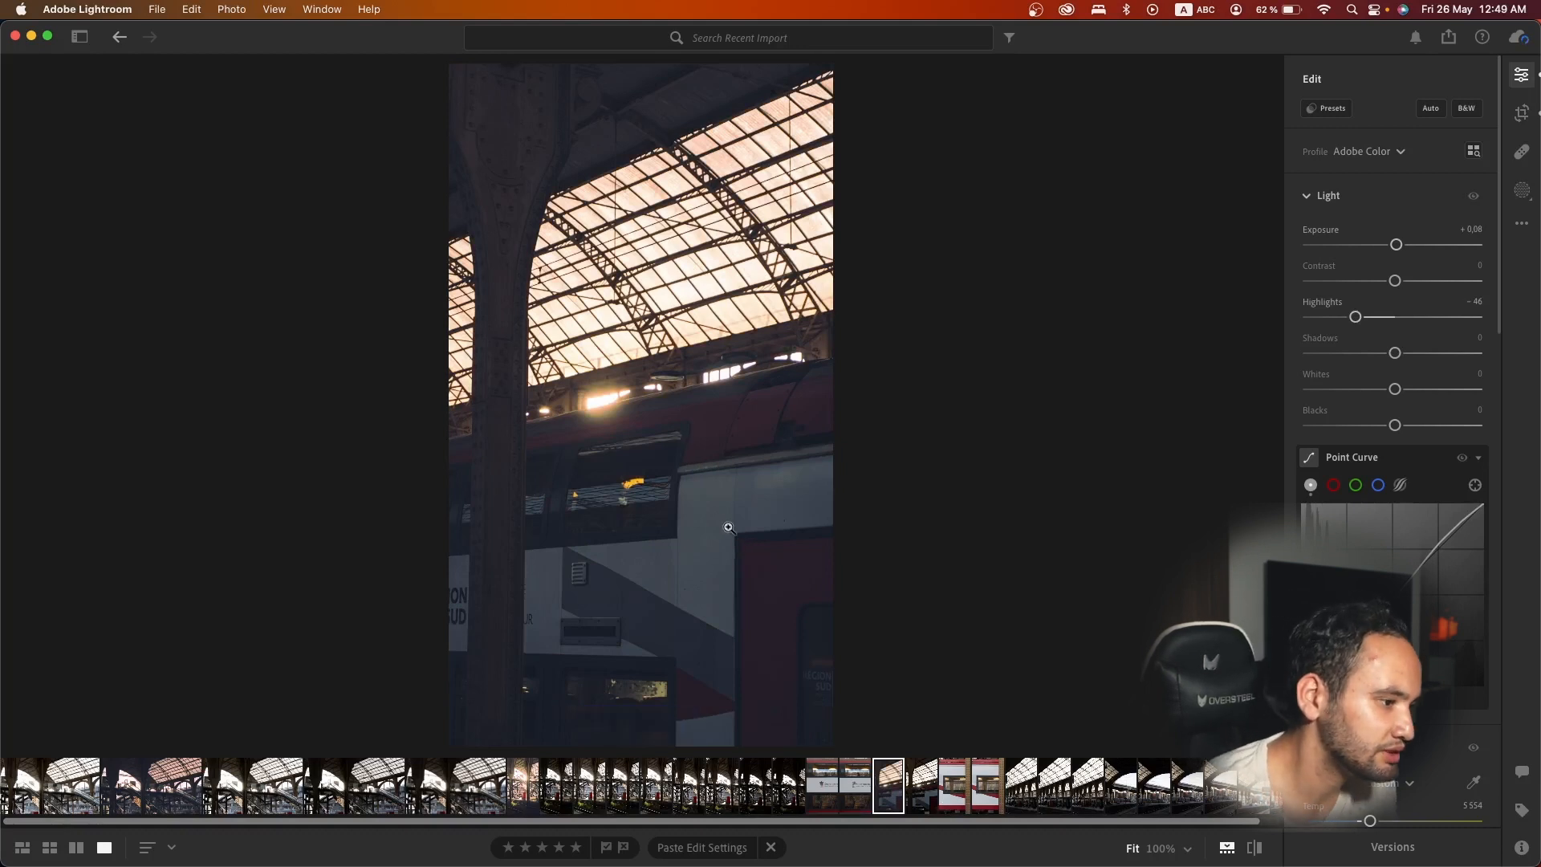
# - Look through the other portrait station photos and examine some of them up close
pyautogui.click(925, 780)
pyautogui.press('Right')
pyautogui.press('Right')
pyautogui.press('Right')
pyautogui.press('Right')
pyautogui.press('Right')
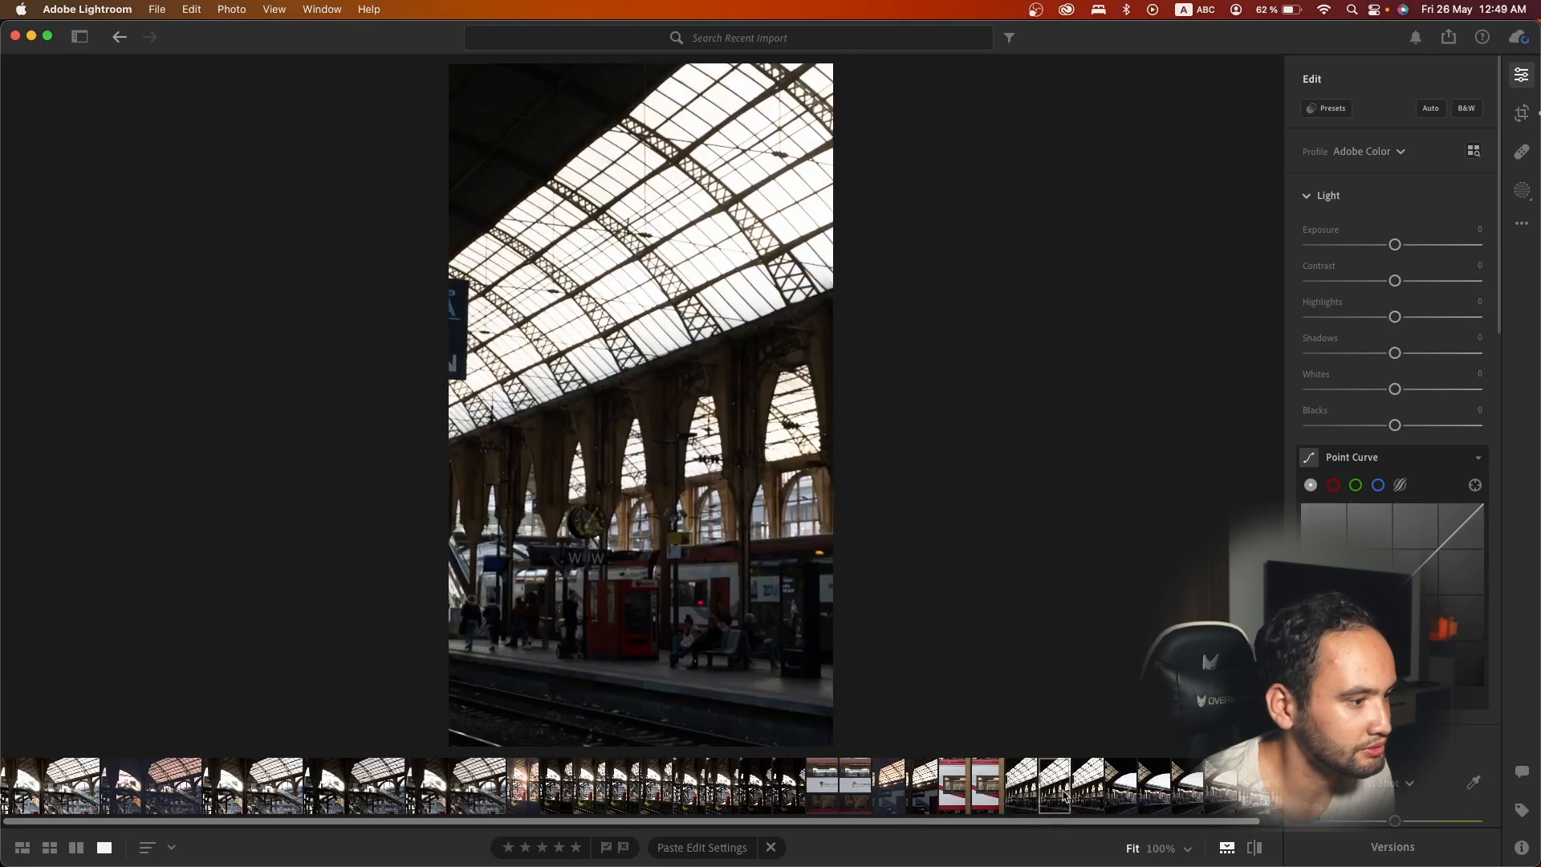
pyautogui.click(575, 518)
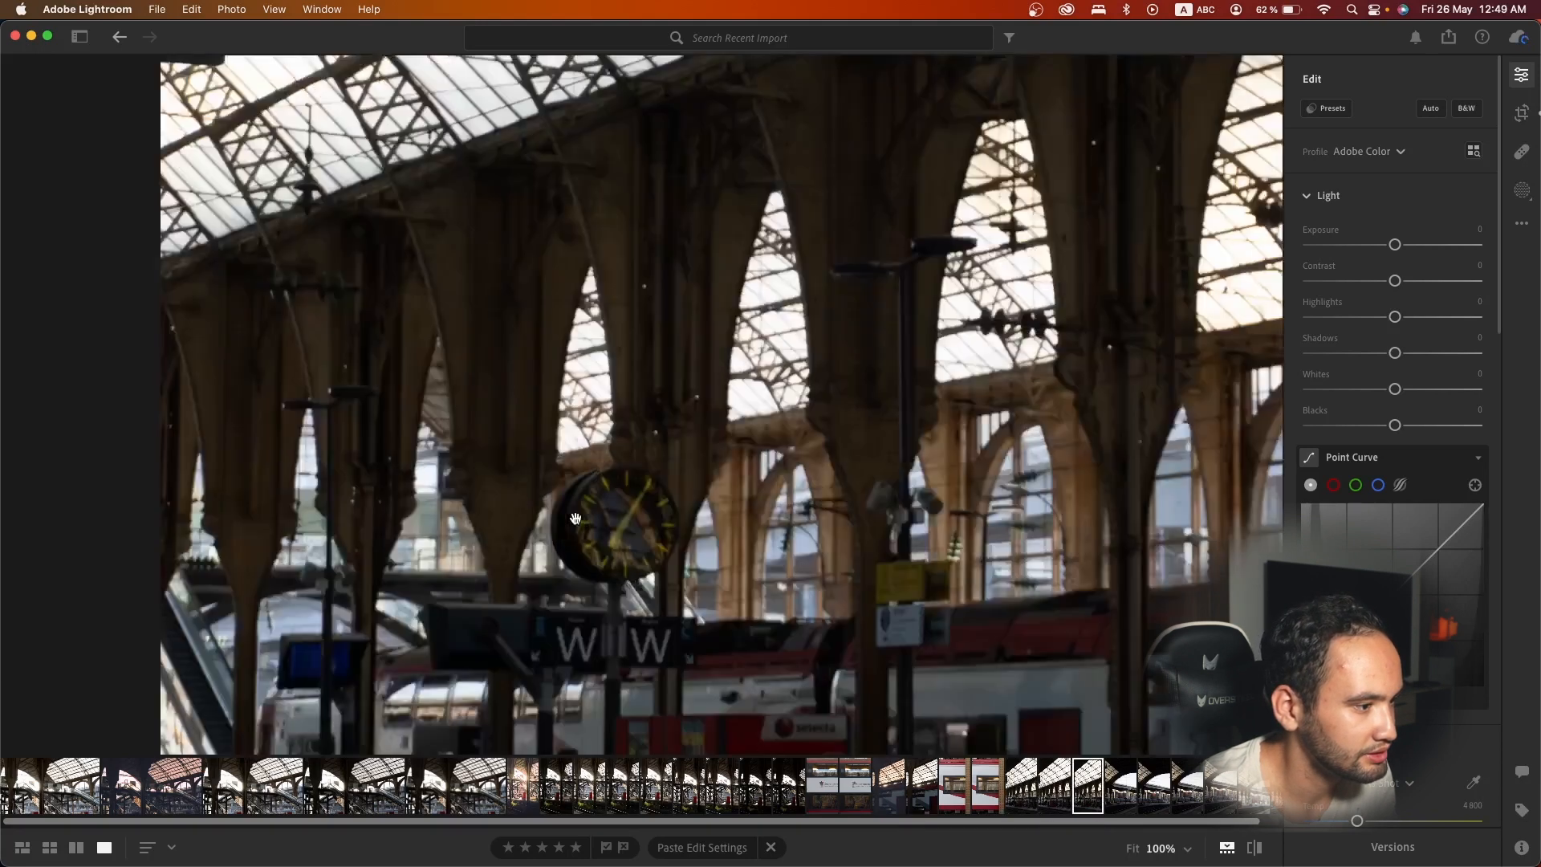
pyautogui.click(689, 510)
pyautogui.click(1120, 777)
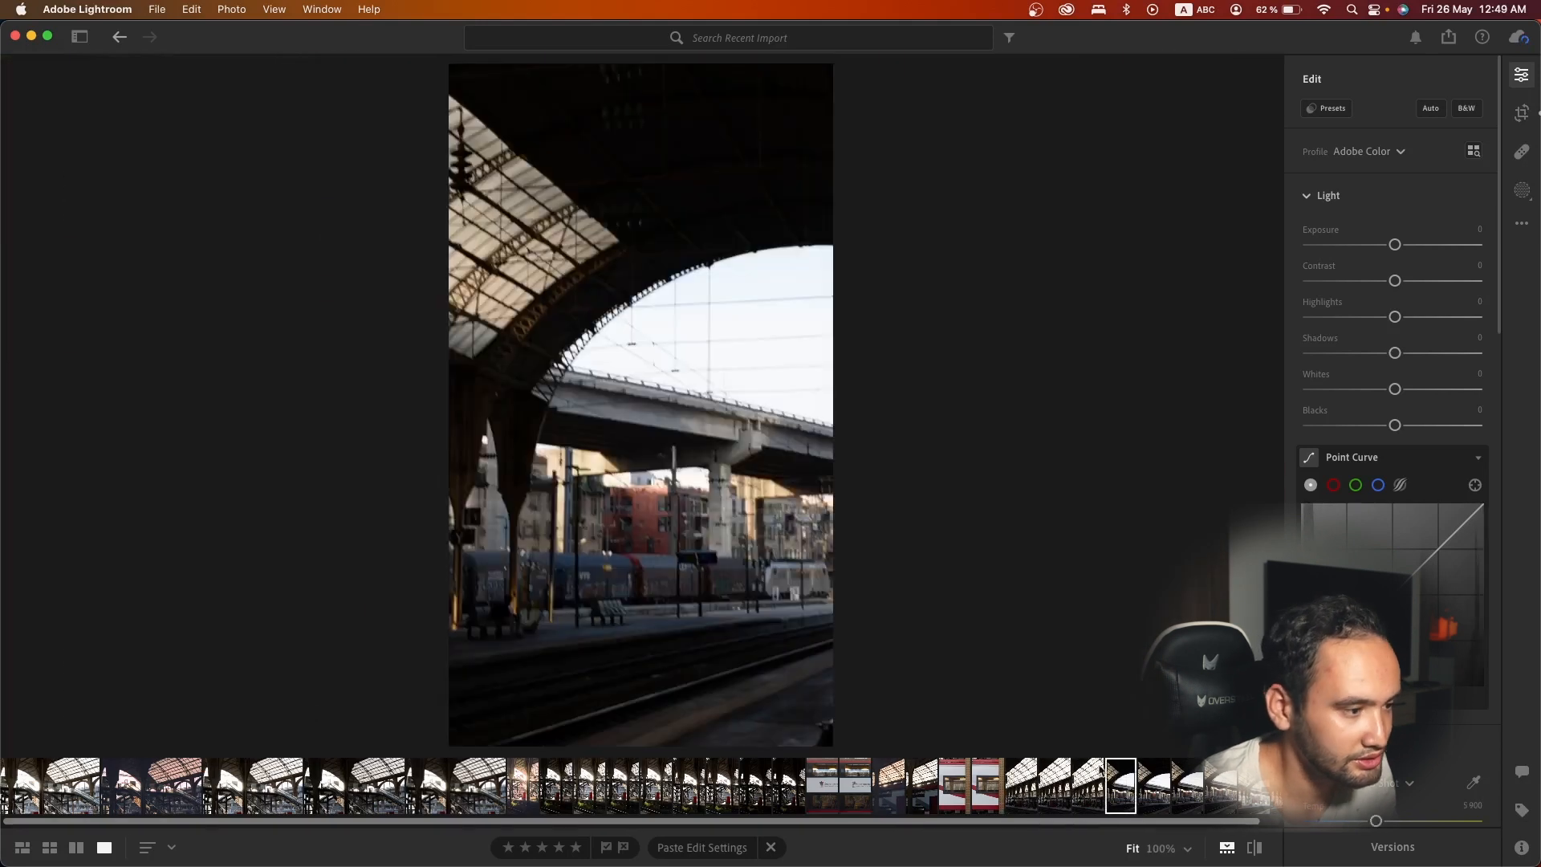
pyautogui.click(678, 536)
pyautogui.click(679, 536)
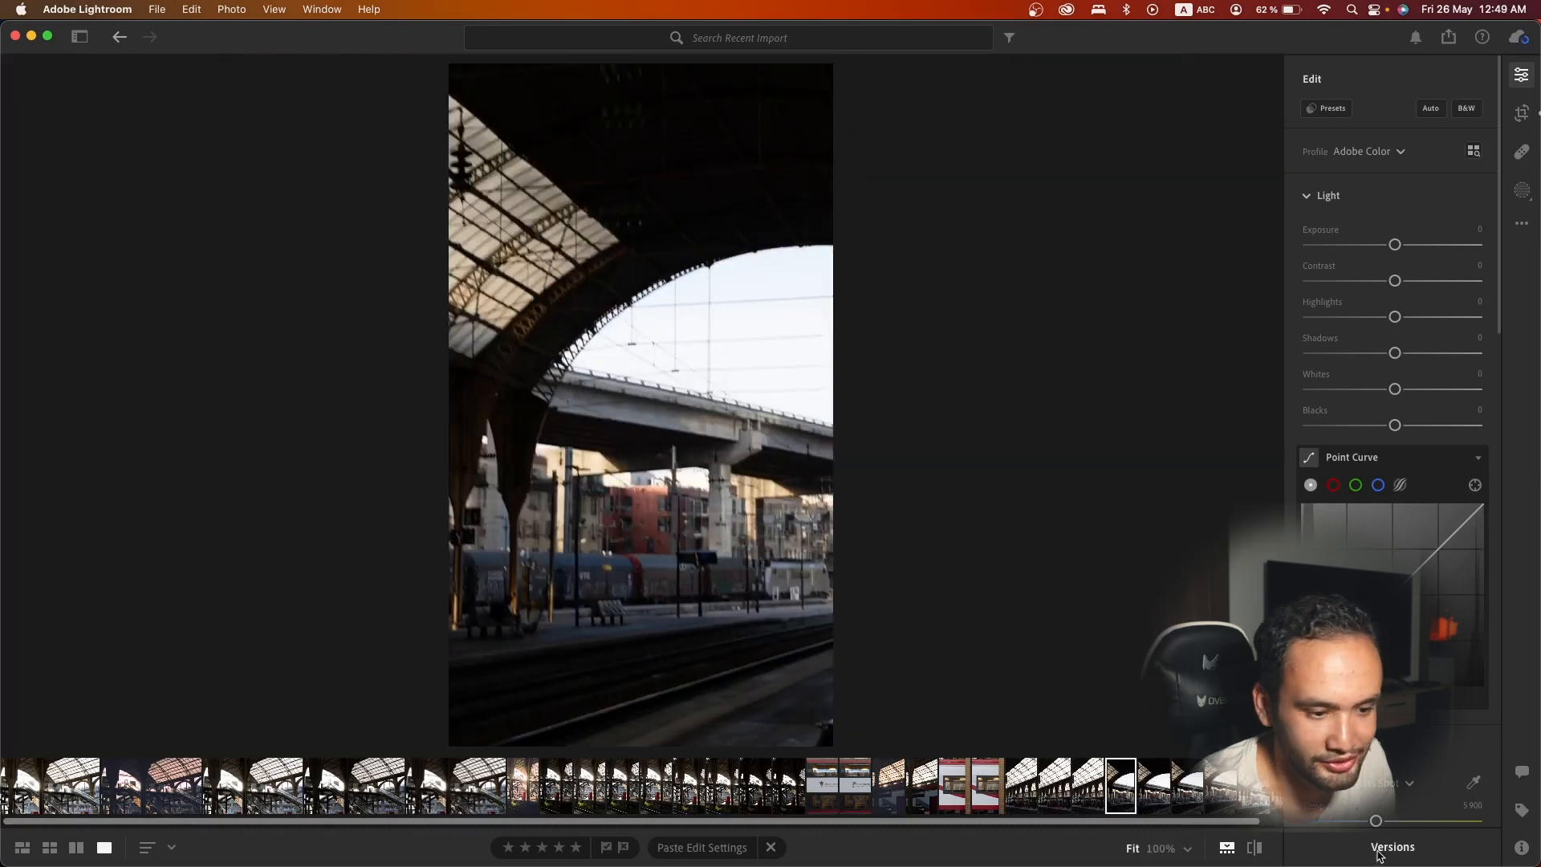
pyautogui.click(1254, 788)
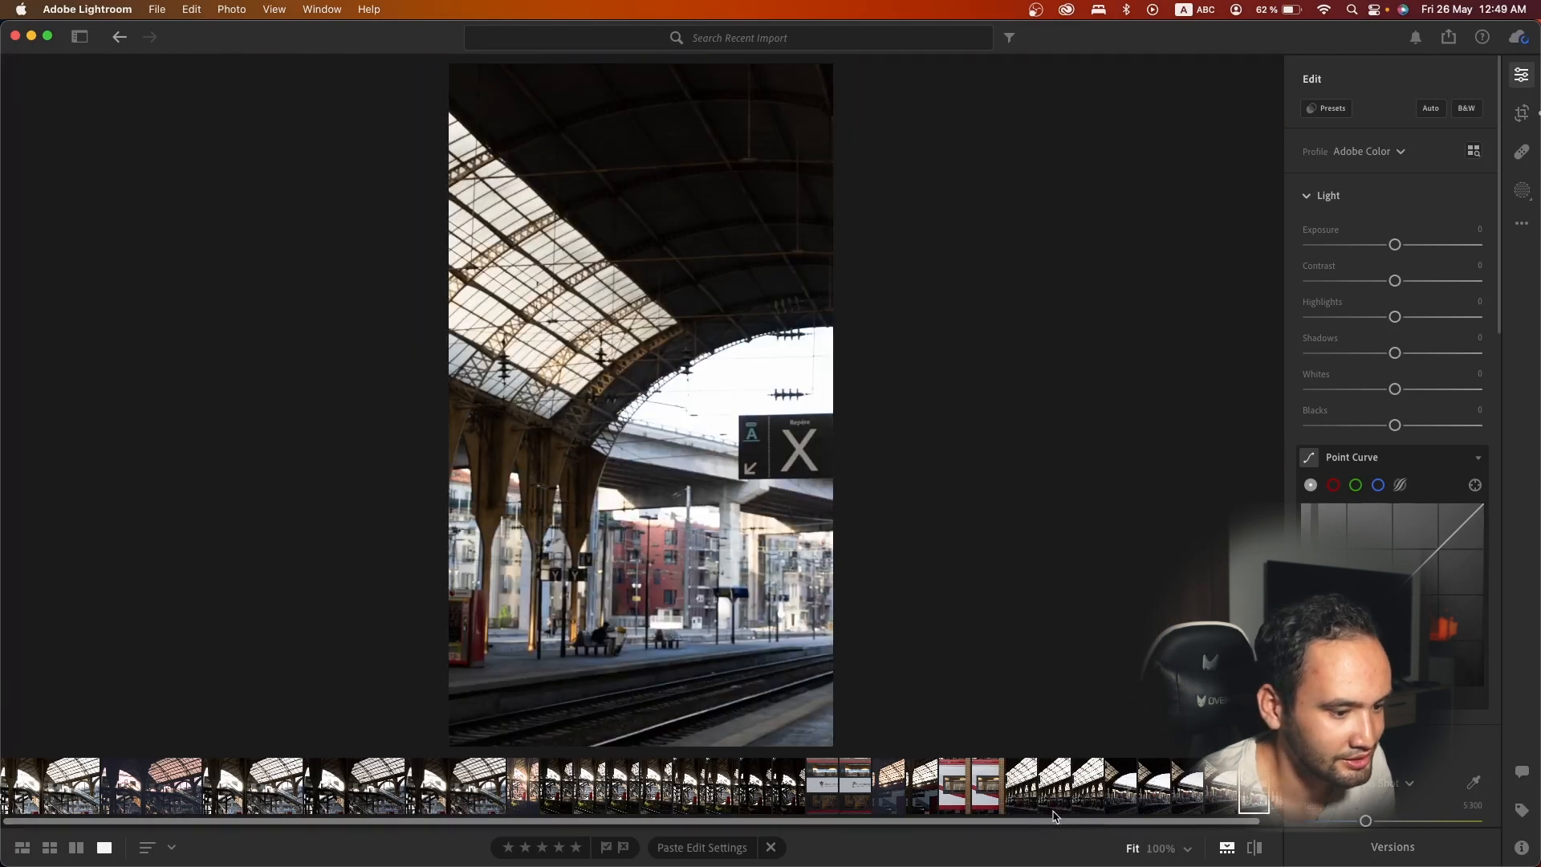
pyautogui.moveTo(1043, 821); pyautogui.dragTo(1068, 822)
pyautogui.click(1266, 789)
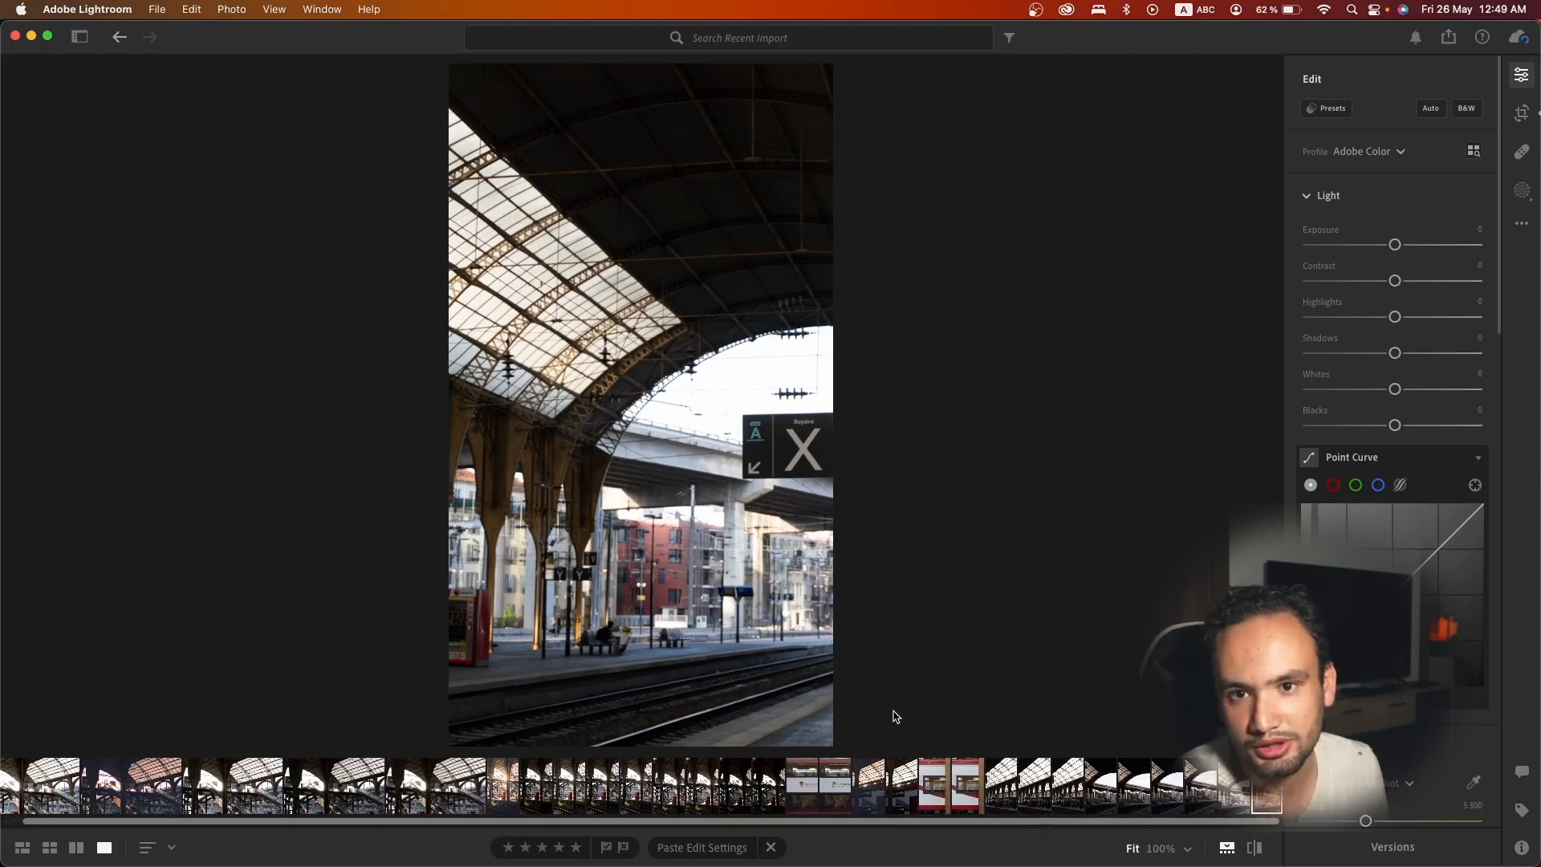
pyautogui.click(759, 803)
pyautogui.click(740, 797)
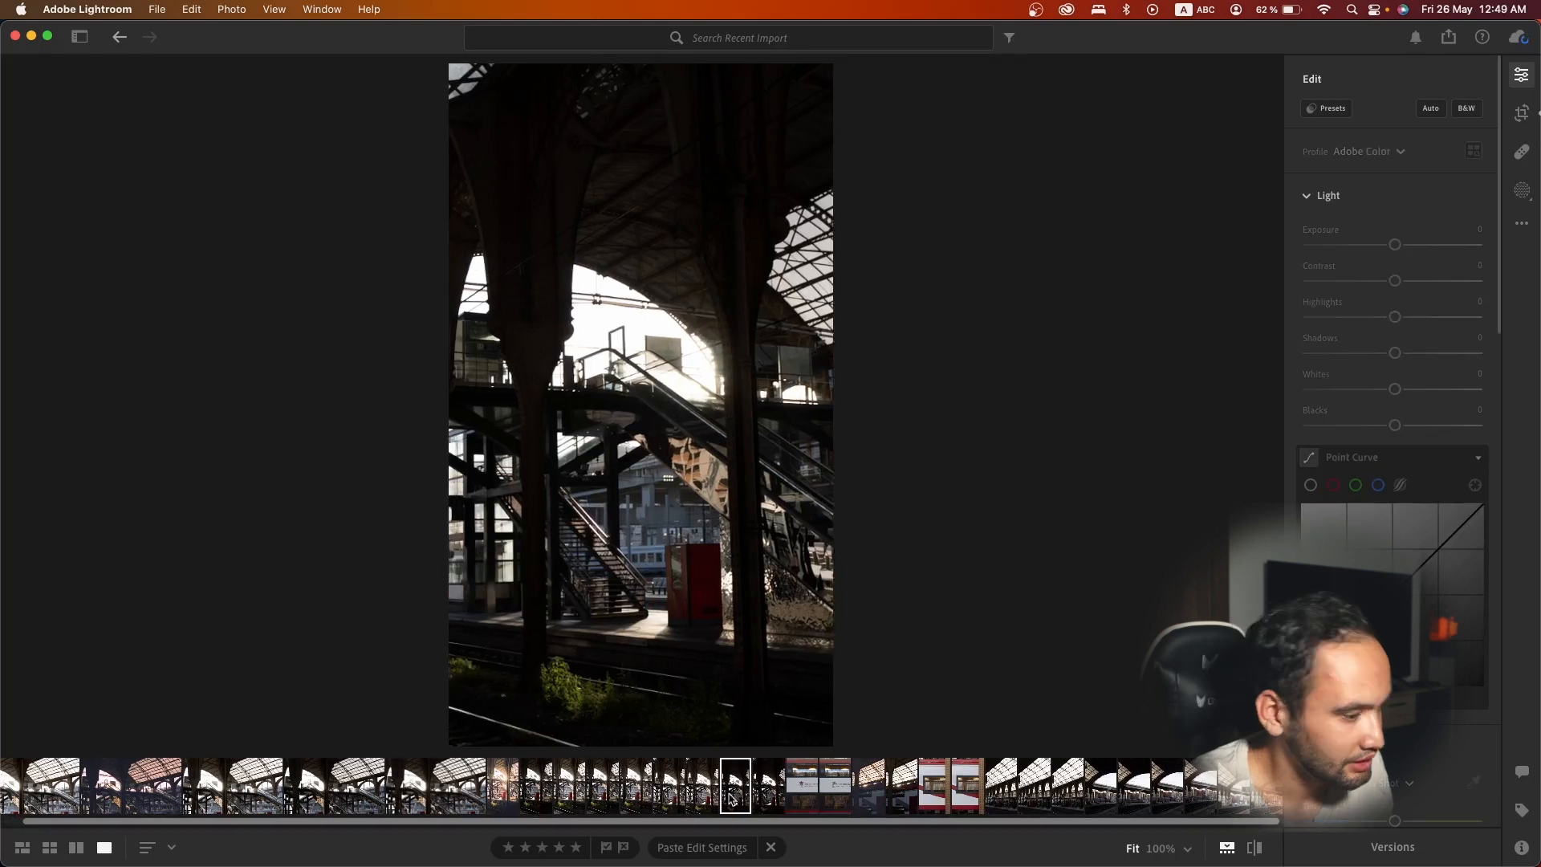
# - On the dark edited landscape escalator photo, set Exposure to +1.57 and Highlights to -65
pyautogui.click(441, 797)
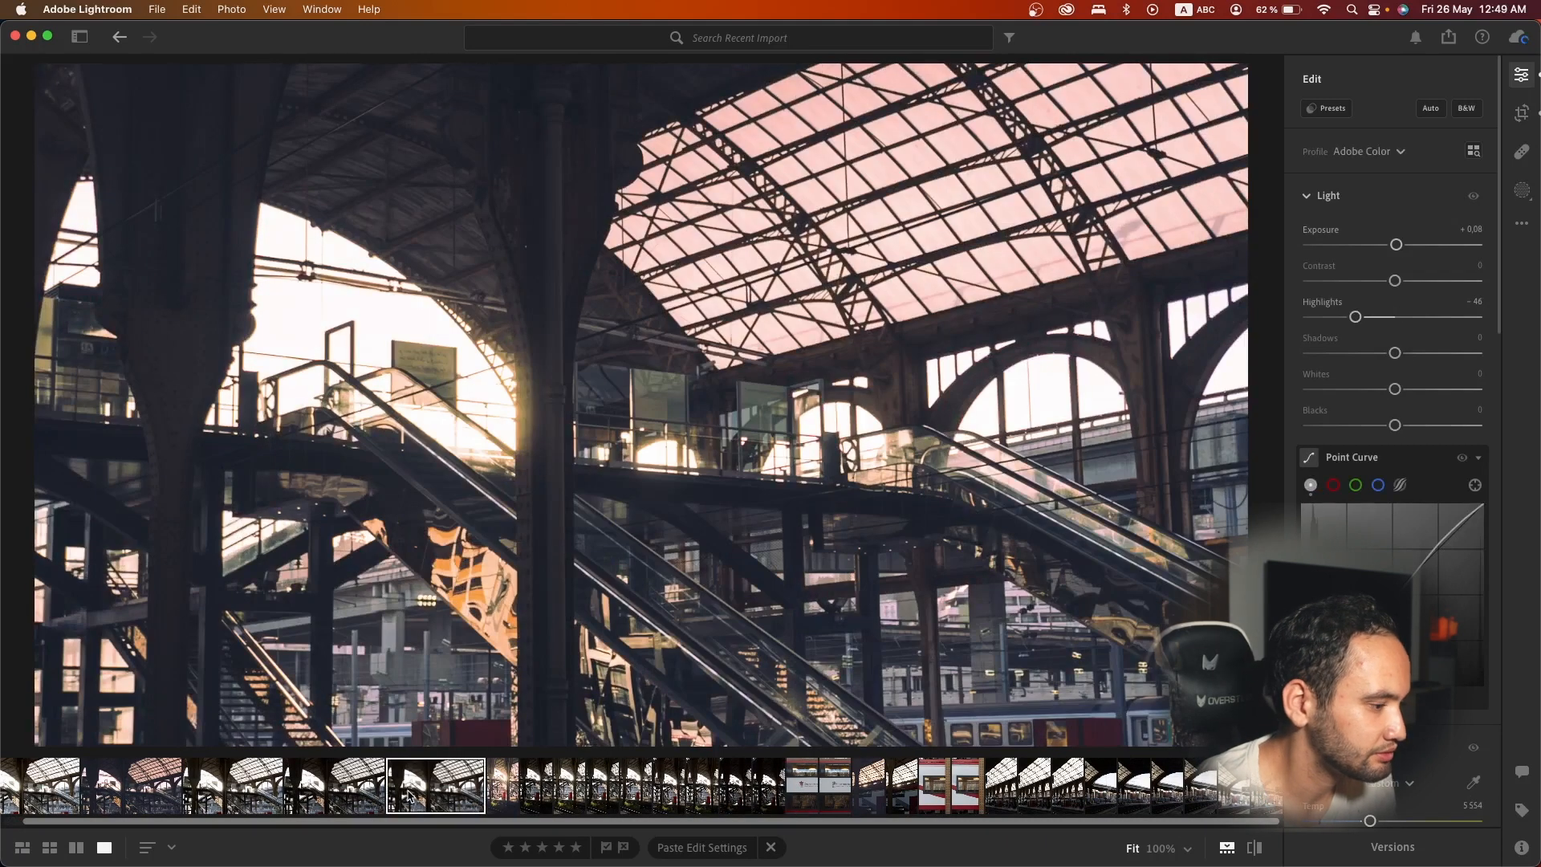
pyautogui.click(332, 791)
pyautogui.click(236, 785)
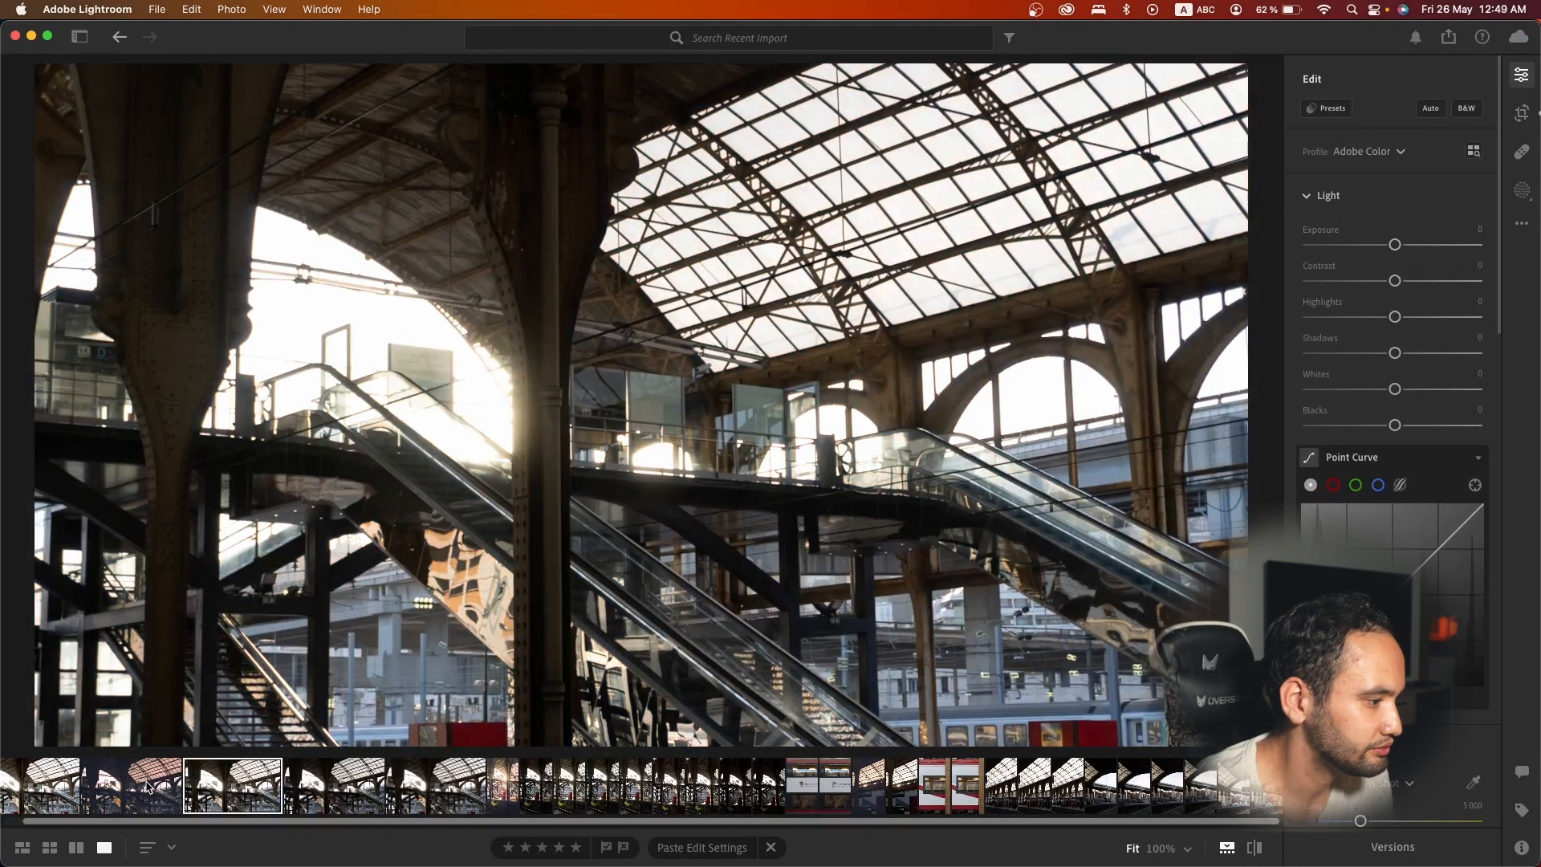
pyautogui.click(122, 790)
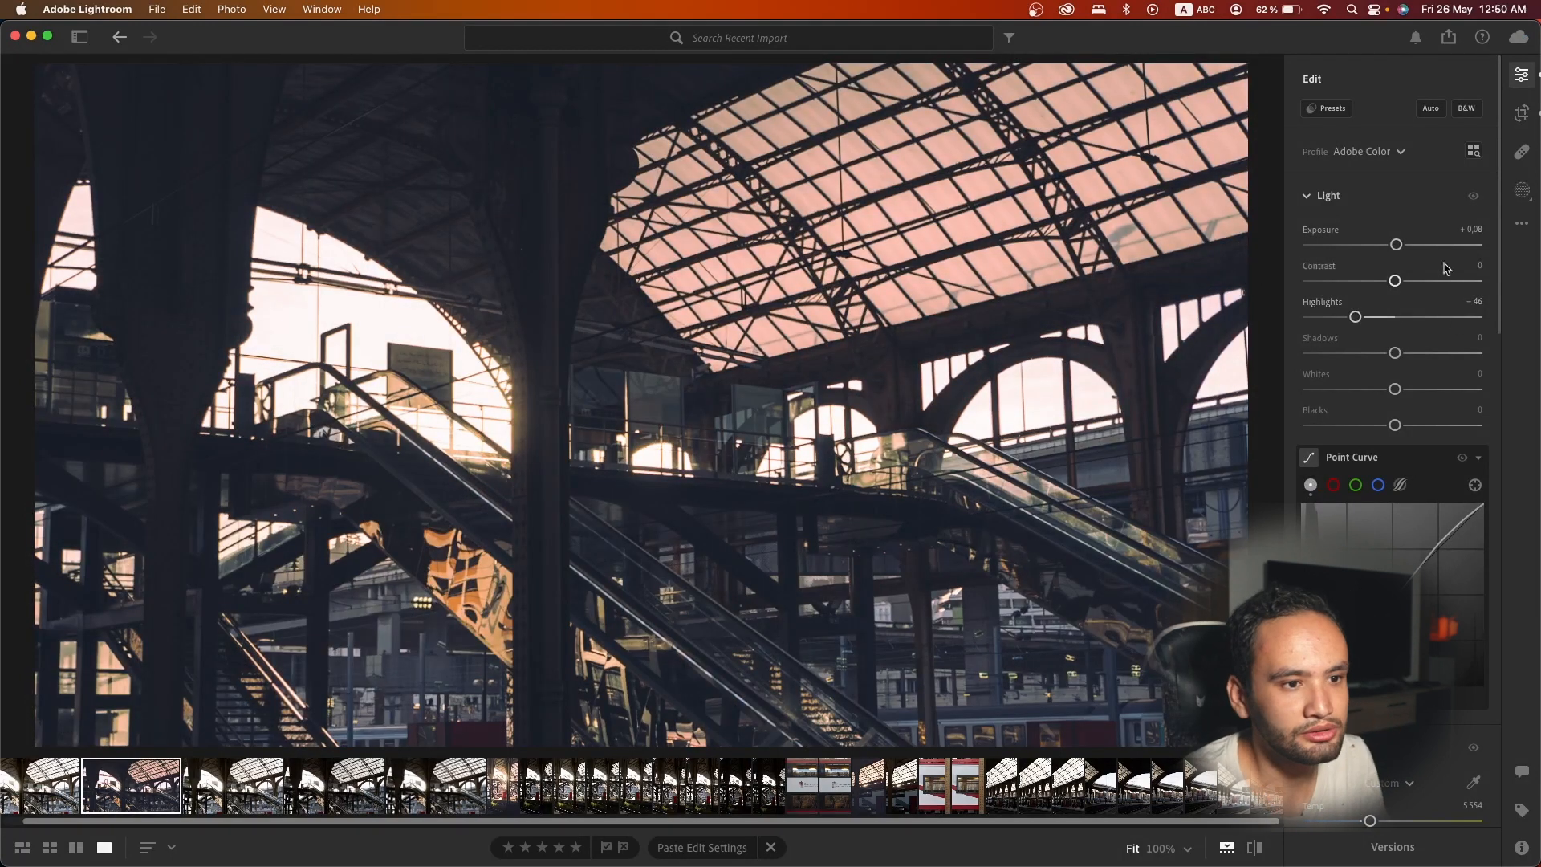
pyautogui.moveTo(1401, 245); pyautogui.dragTo(1422, 244)
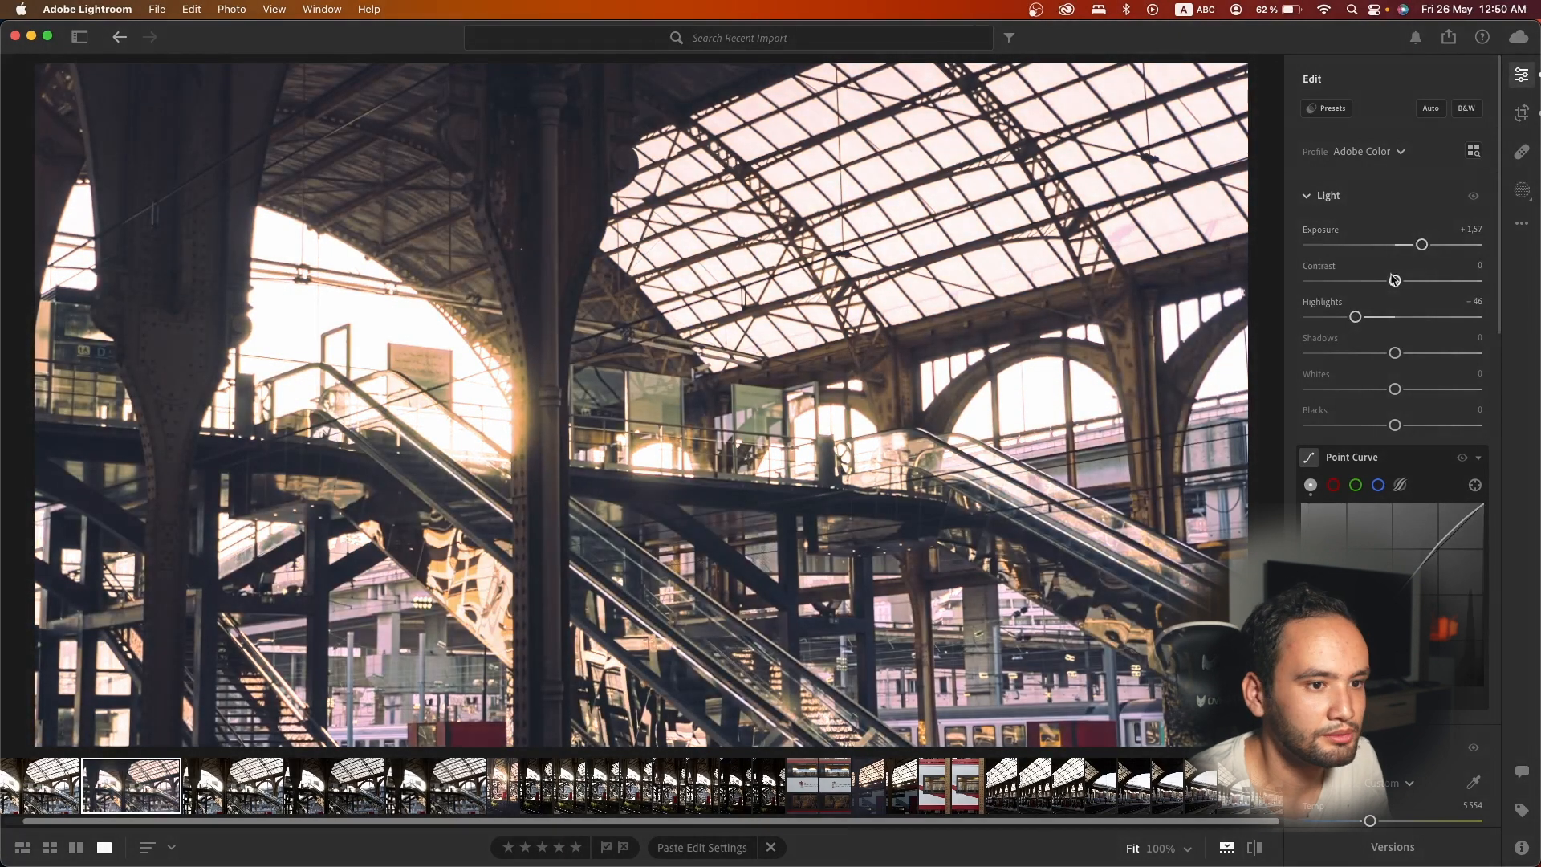
pyautogui.moveTo(1356, 317); pyautogui.dragTo(1344, 322)
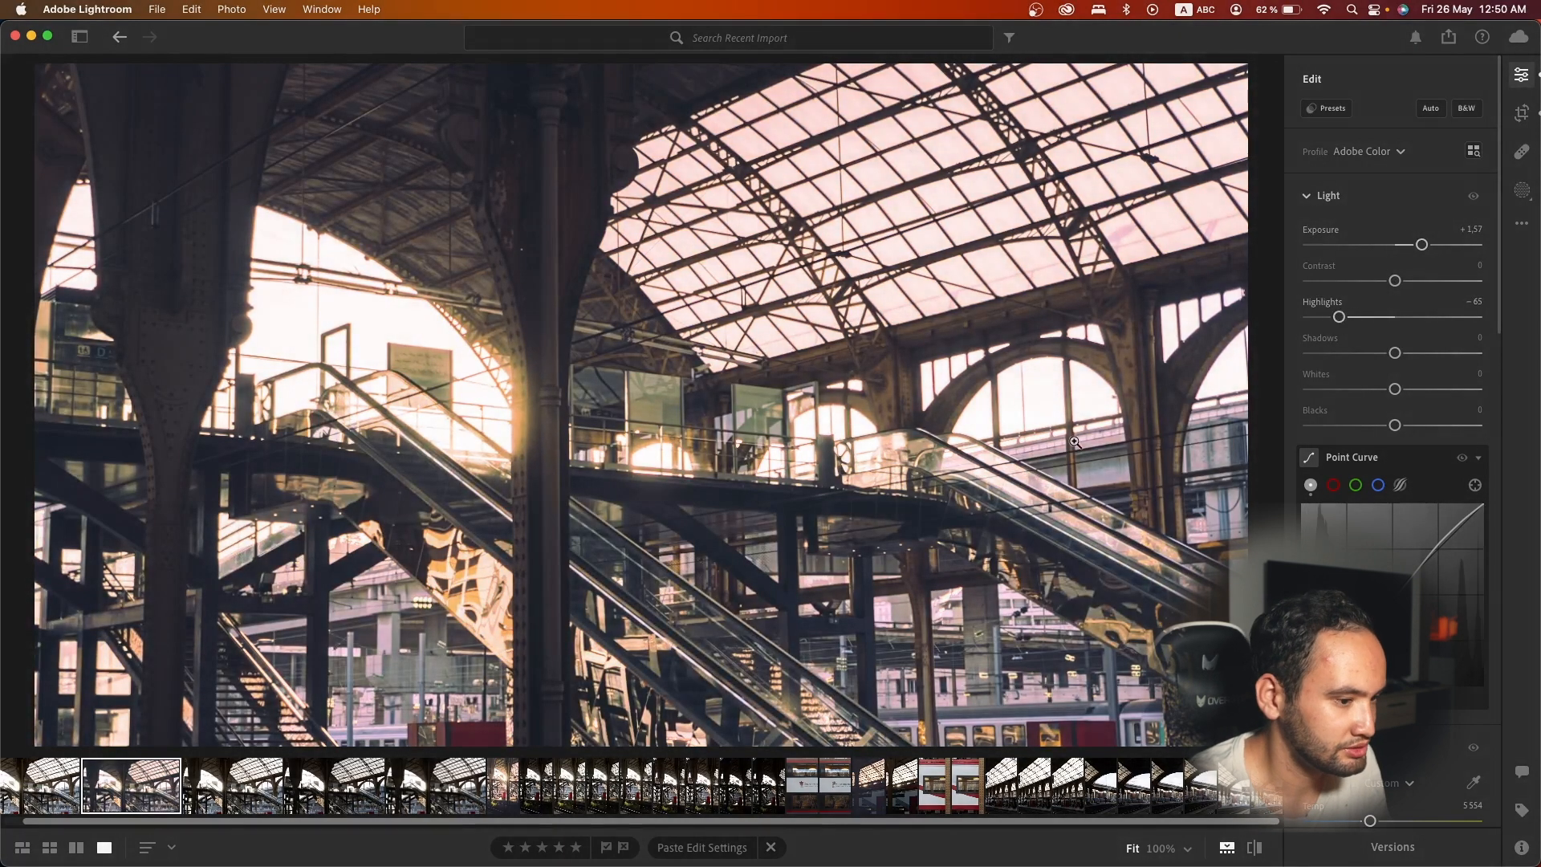
# - Try an object selection mask on the area beneath the right-hand escalator, undo the selection, and delete the mask
pyautogui.click(1524, 191)
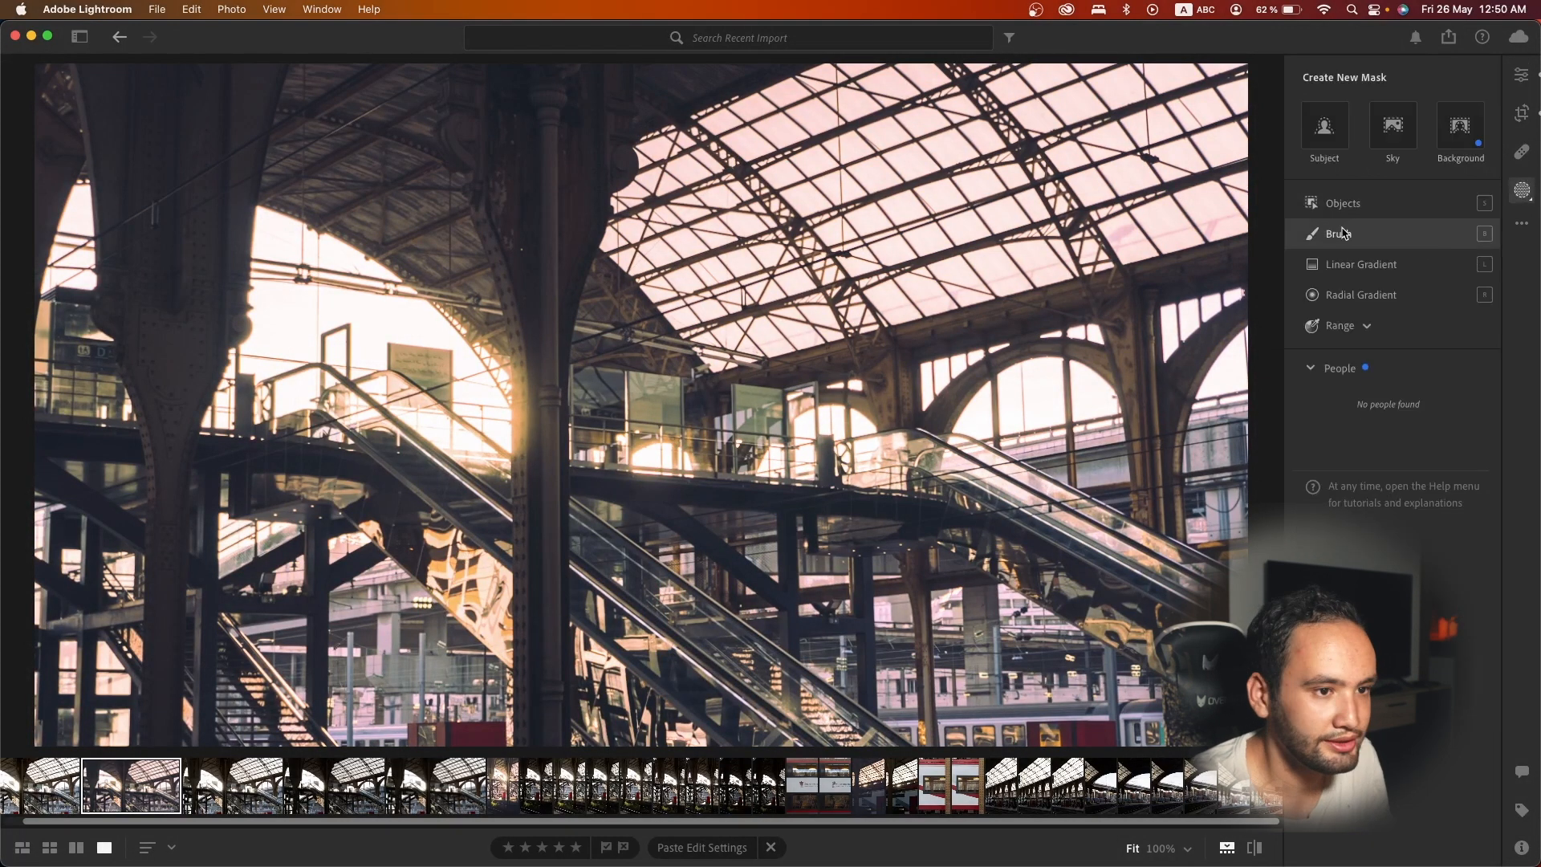
pyautogui.click(1366, 206)
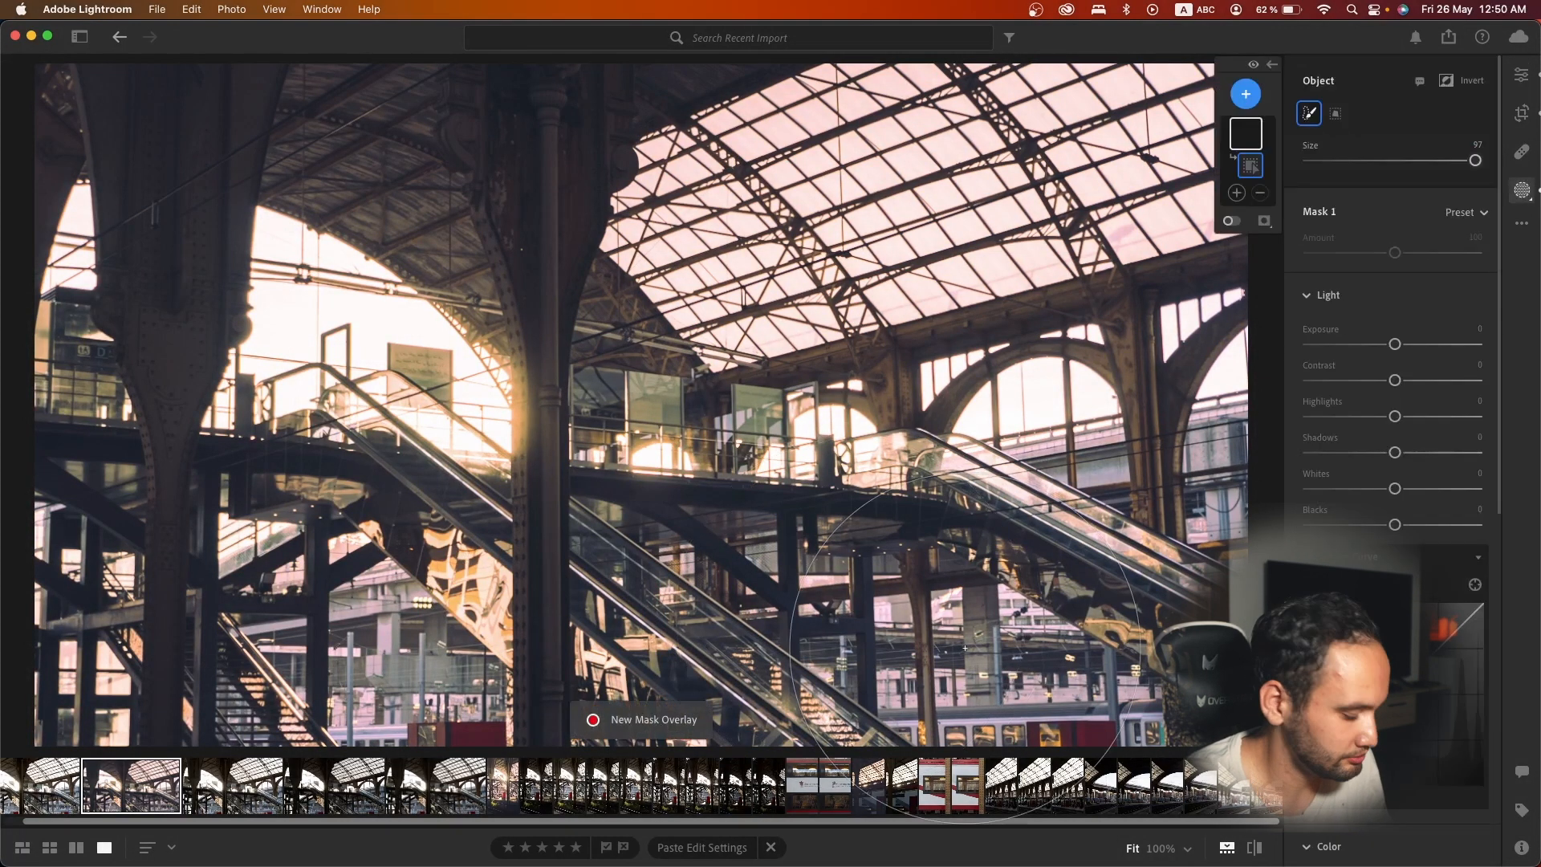
pyautogui.scroll(-10, 953, 628)
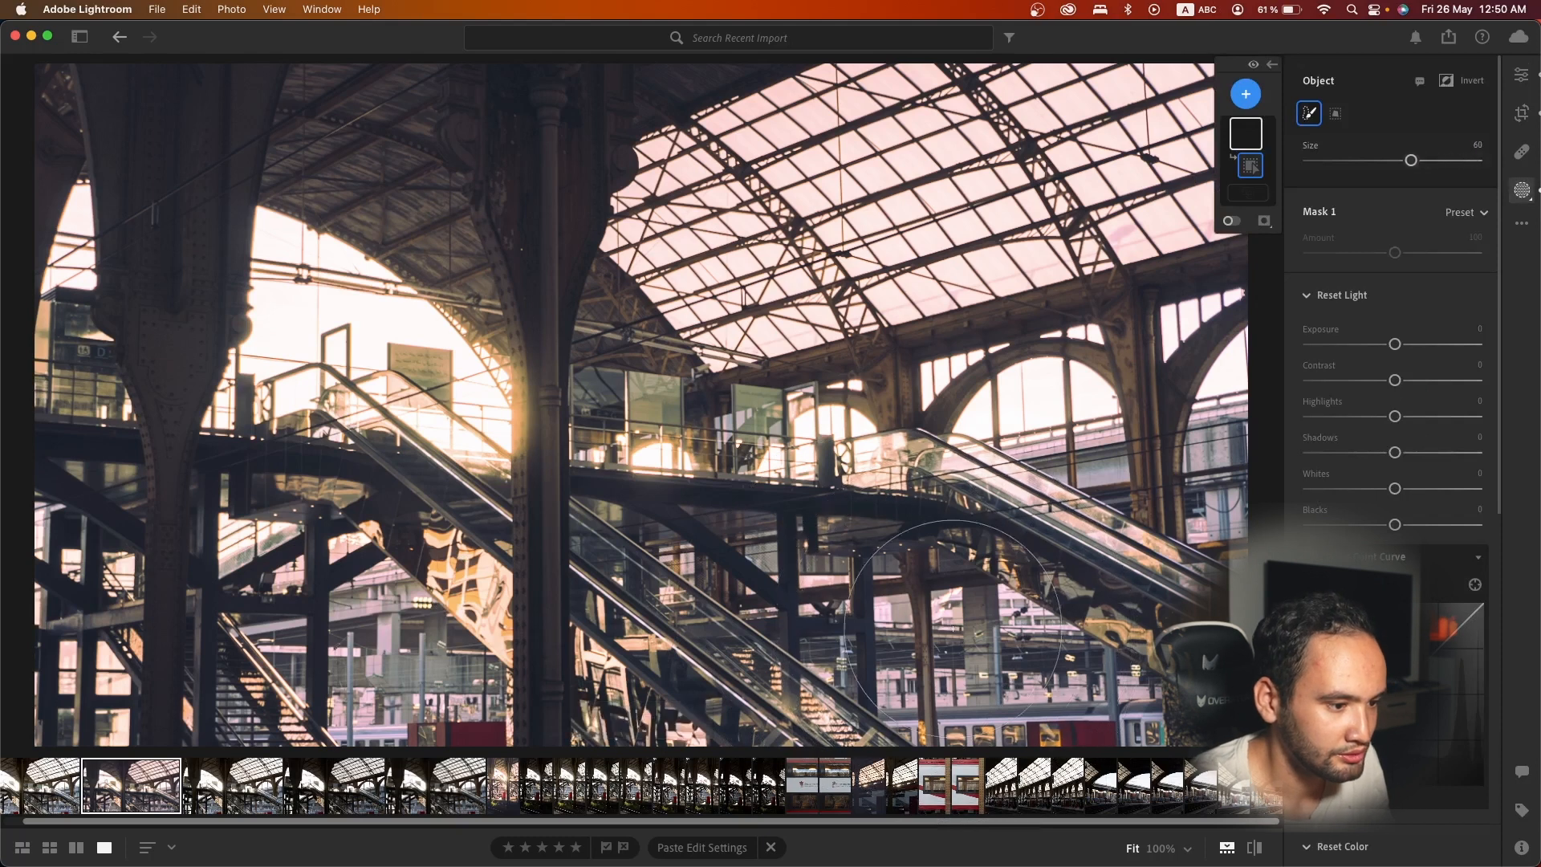
pyautogui.scroll(-3, 953, 628)
pyautogui.moveTo(1003, 682); pyautogui.dragTo(943, 656)
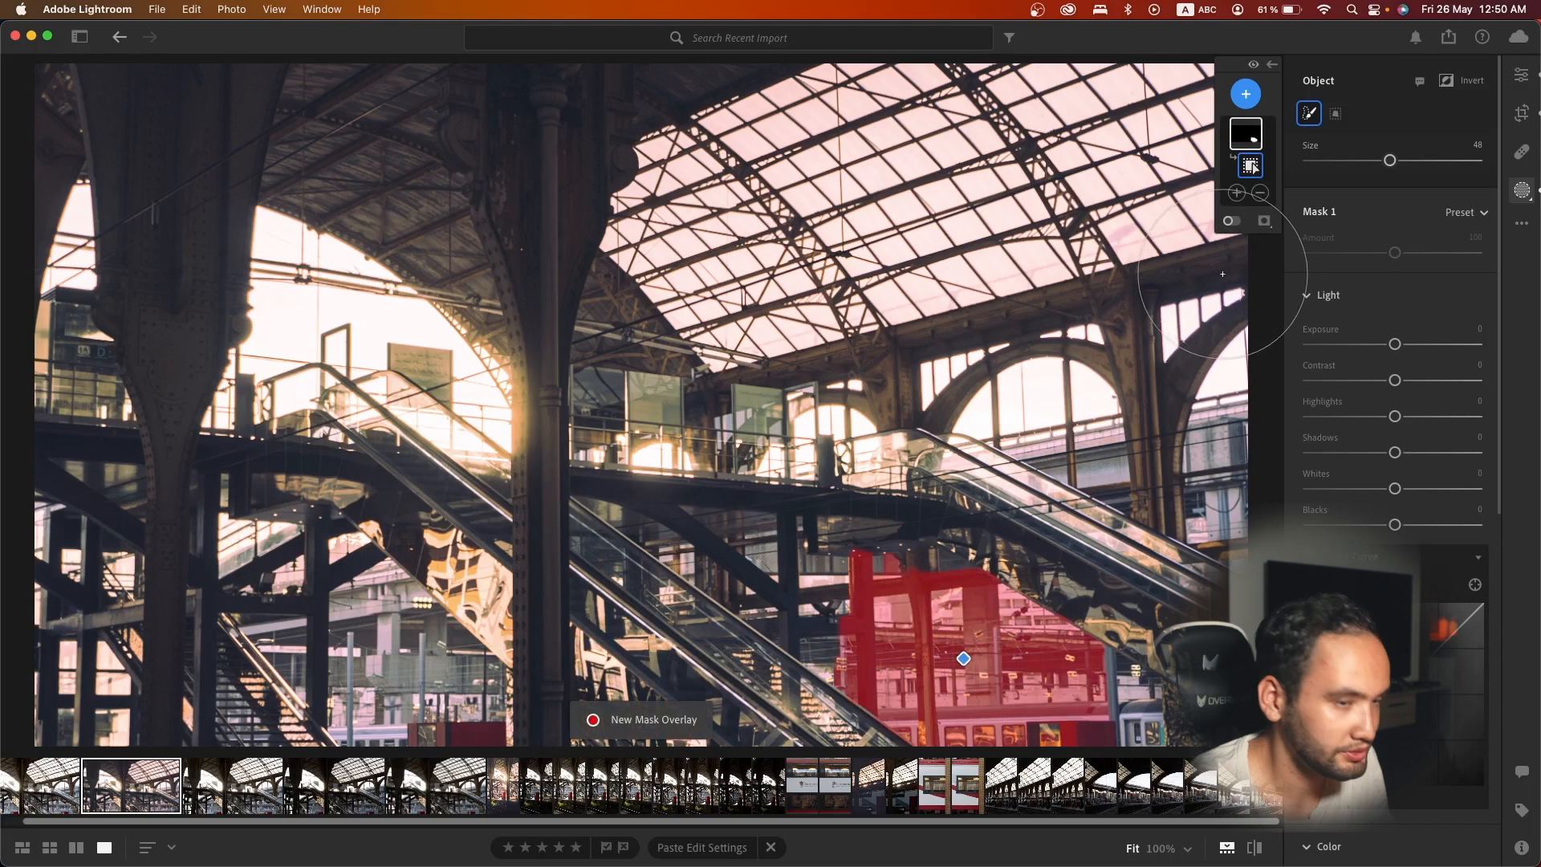
pyautogui.press('super+z')
pyautogui.click(1261, 193)
pyautogui.click(1242, 138)
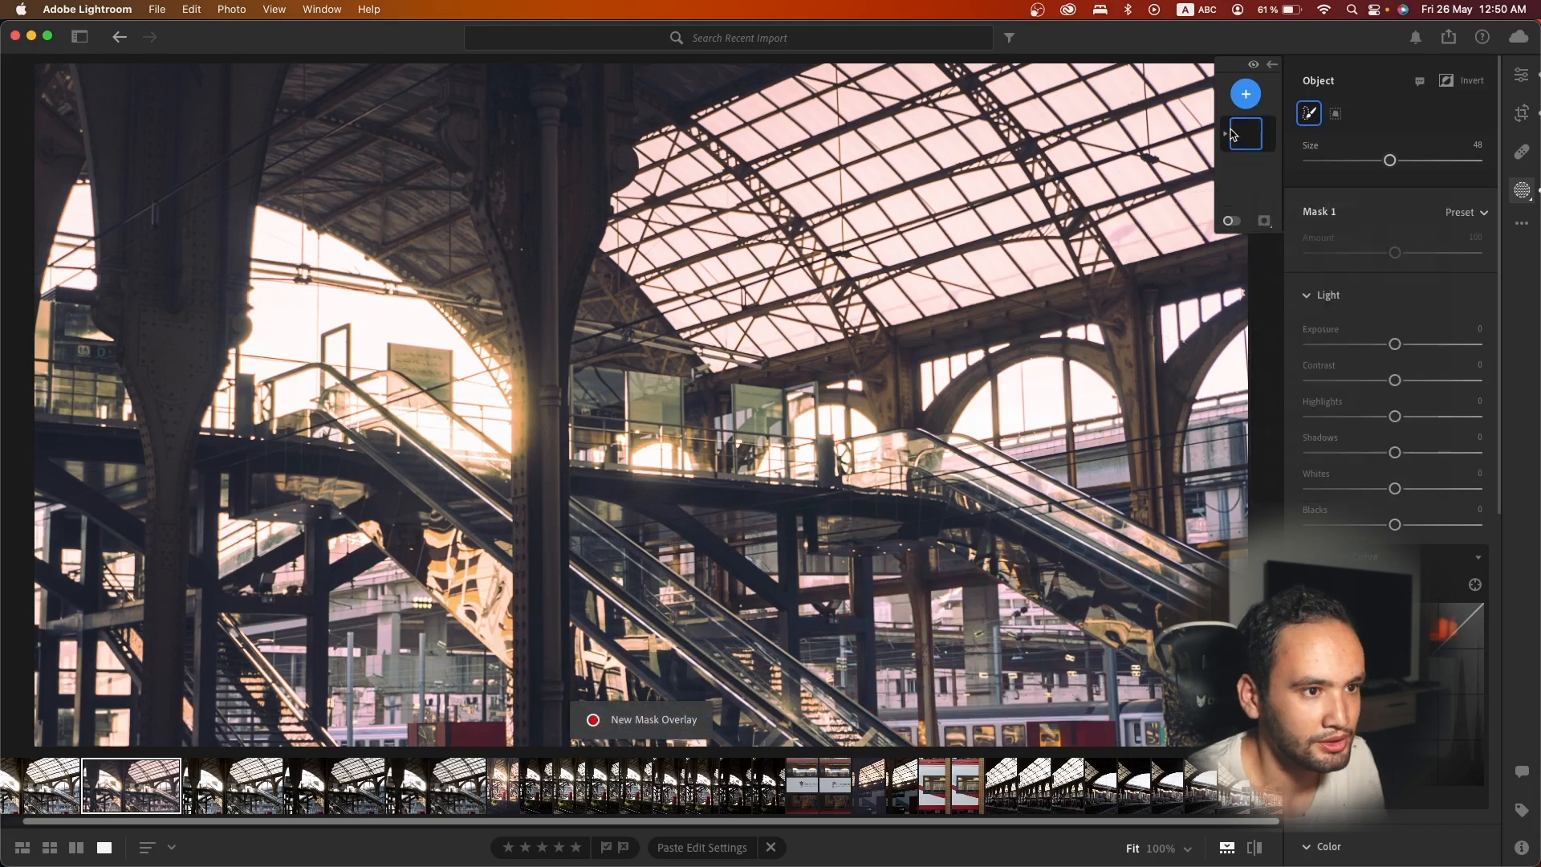
pyautogui.click(1241, 138)
pyautogui.press('Delete')
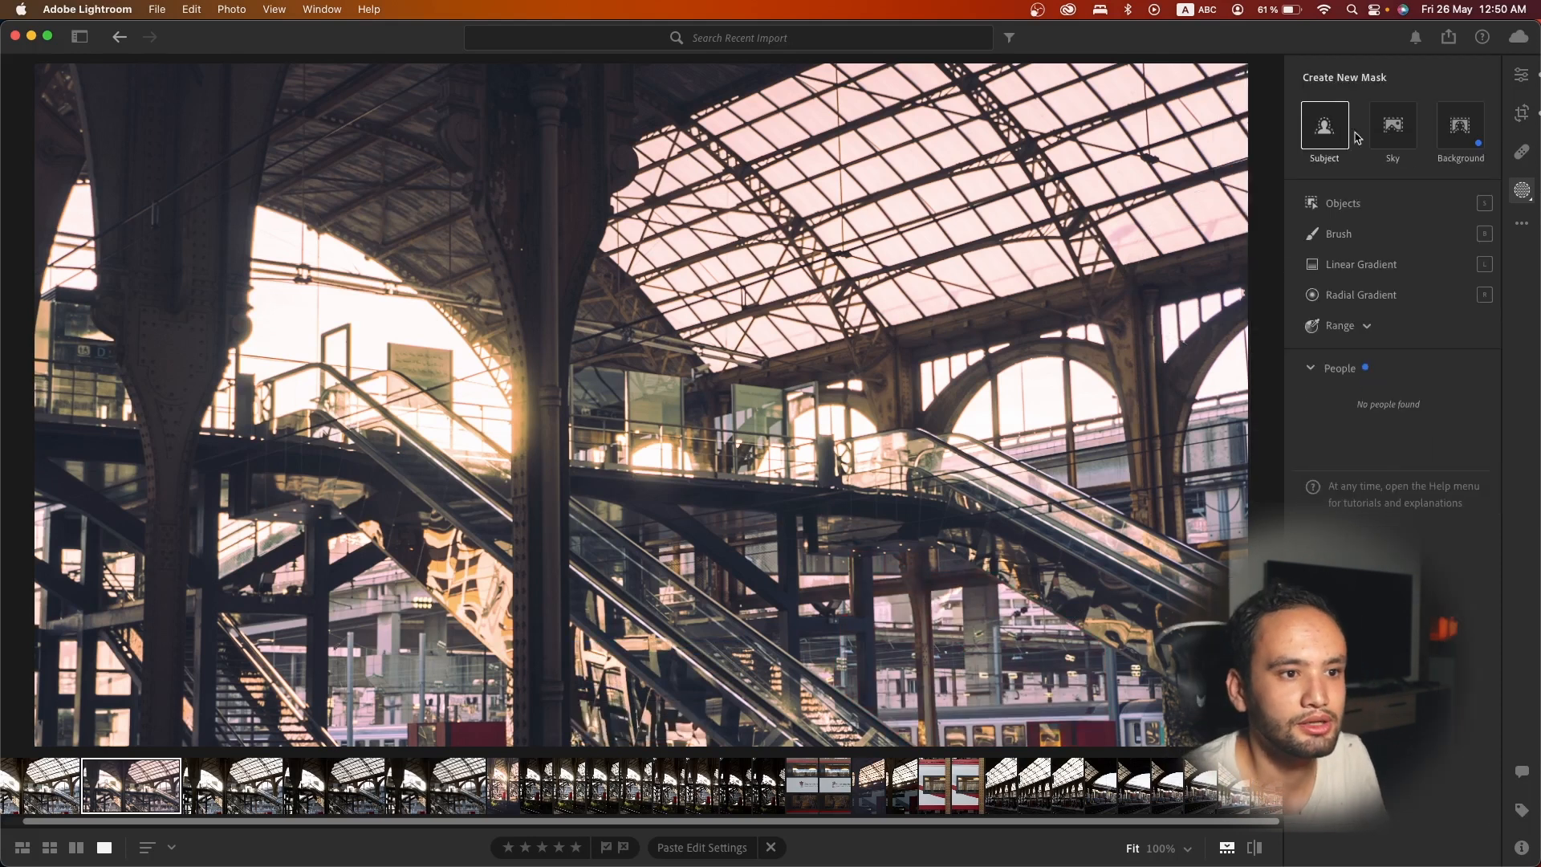
# - Paint a brush mask over the station areas beneath the escalators on both sides and set its Temp to +50
pyautogui.click(1350, 244)
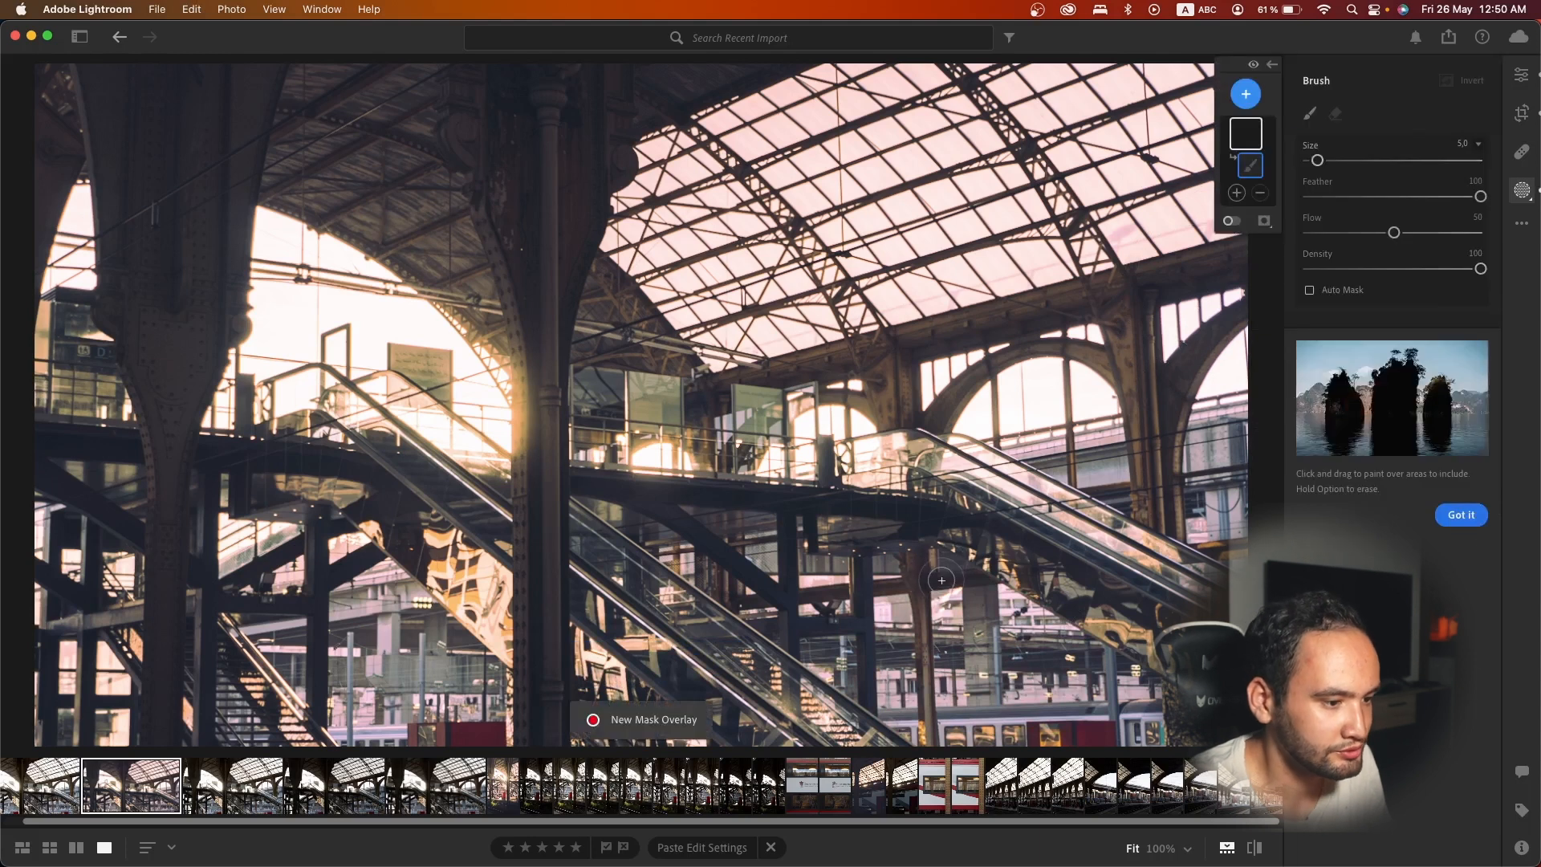
pyautogui.press('alt')
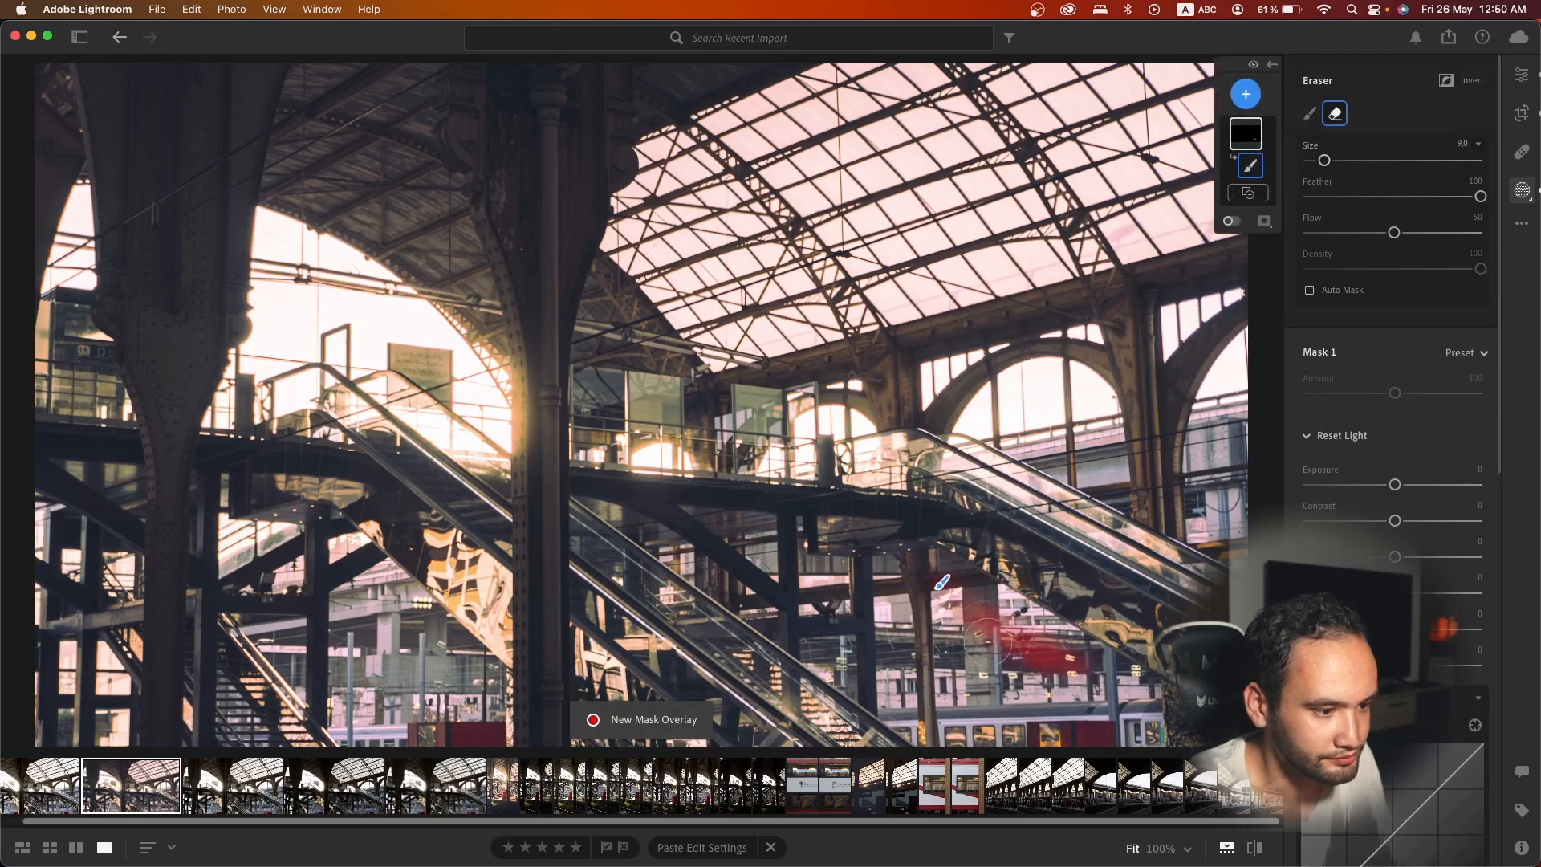
pyautogui.scroll(5, 988, 652)
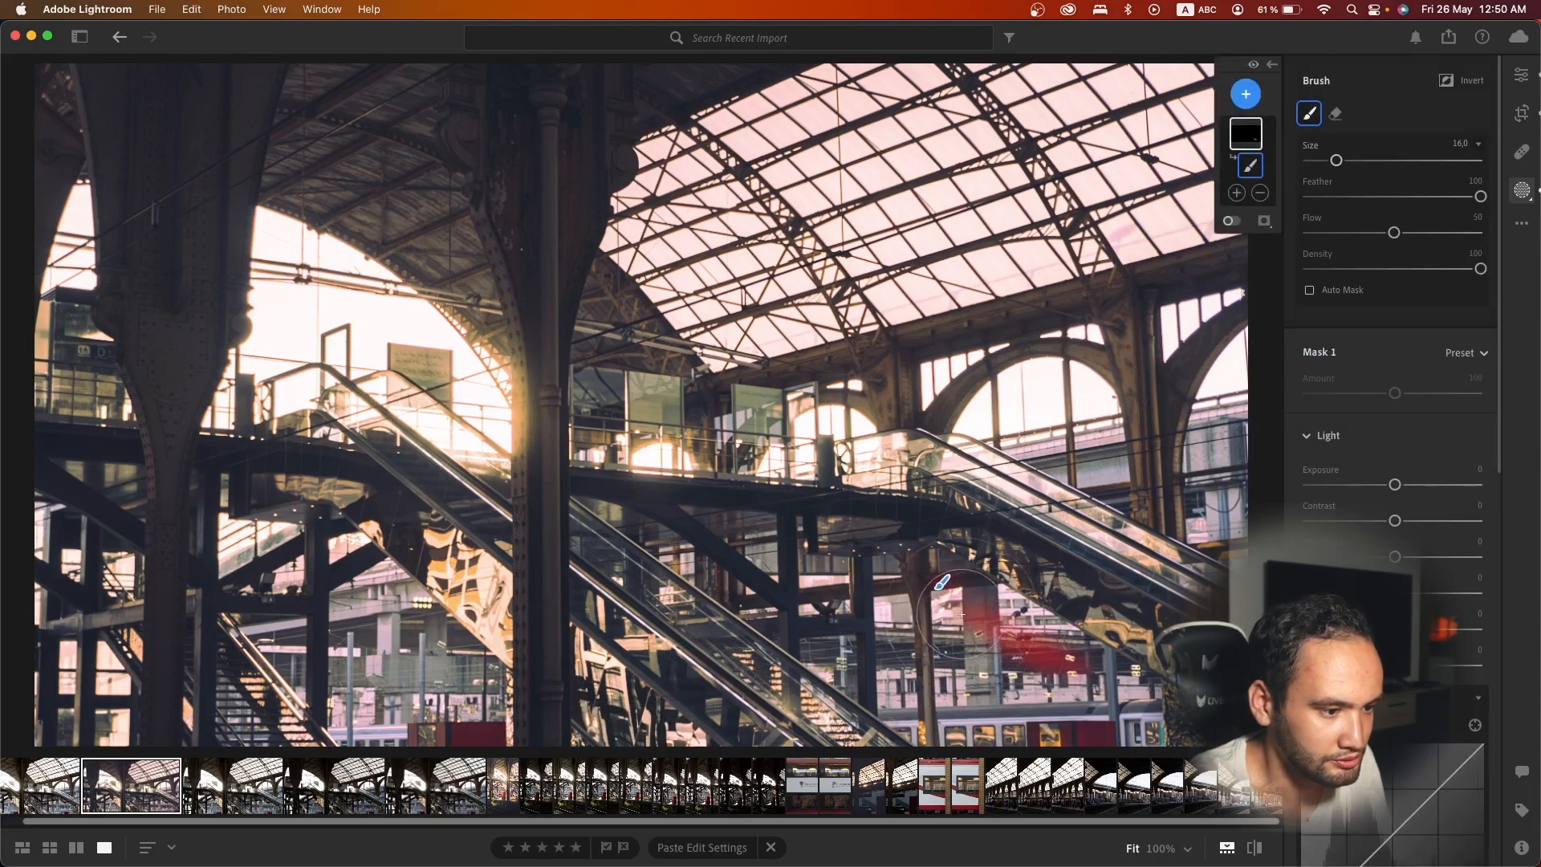
pyautogui.moveTo(963, 618)
pyautogui.mouseDown()
pyautogui.moveTo(979, 652)
pyautogui.moveTo(924, 602)
pyautogui.moveTo(851, 609)
pyautogui.moveTo(940, 685)
pyautogui.moveTo(751, 554)
pyautogui.moveTo(723, 558)
pyautogui.moveTo(857, 602)
pyautogui.moveTo(1118, 730)
pyautogui.moveTo(1045, 719)
pyautogui.moveTo(1036, 696)
pyautogui.moveTo(925, 630)
pyautogui.mouseUp()
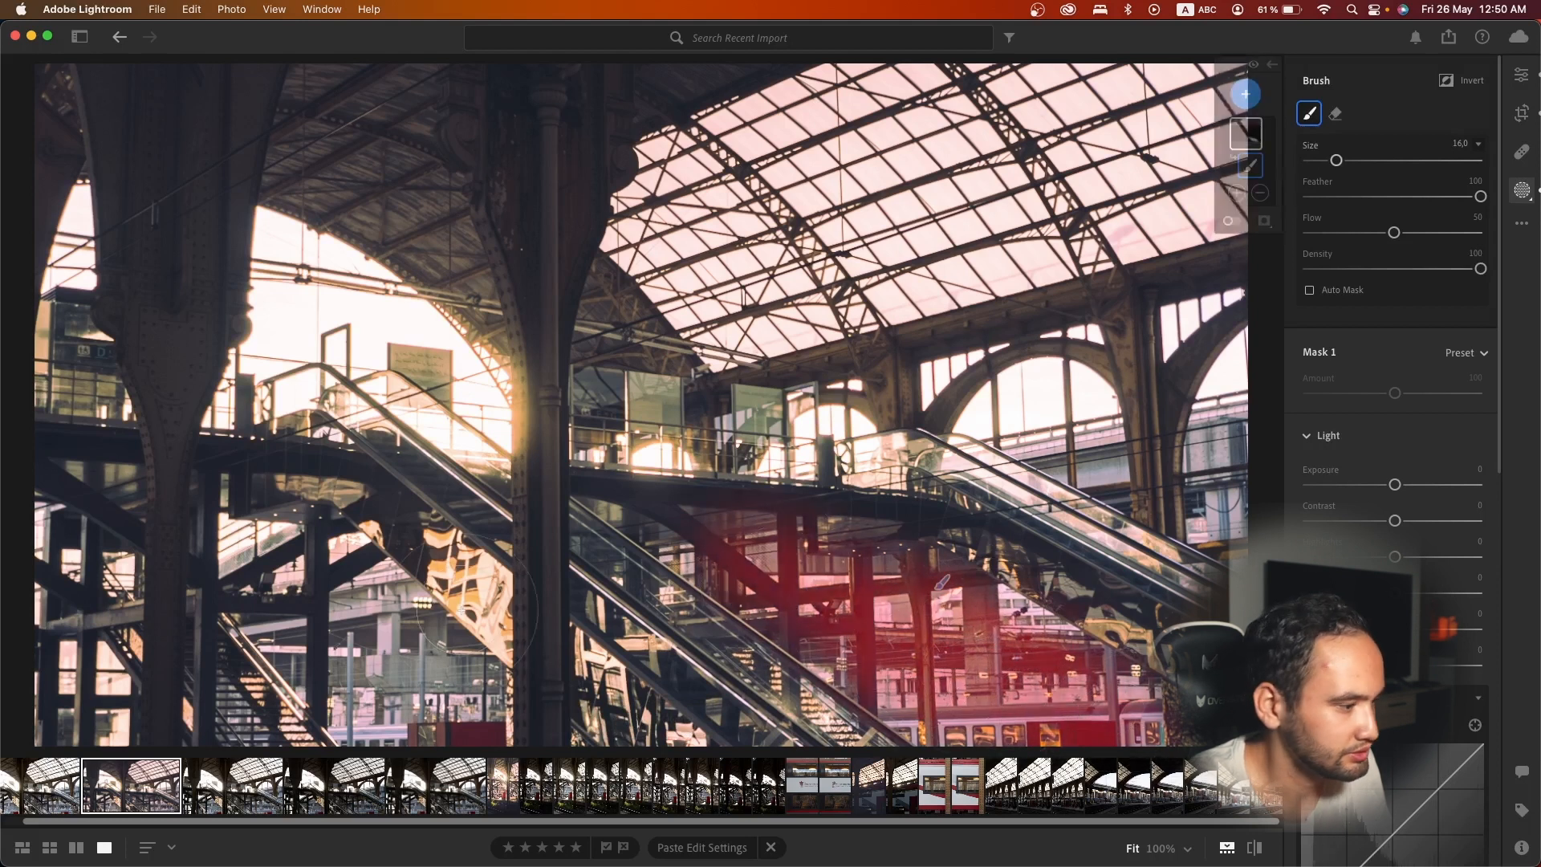
pyautogui.moveTo(345, 634)
pyautogui.mouseDown()
pyautogui.moveTo(434, 735)
pyautogui.moveTo(455, 683)
pyautogui.moveTo(434, 733)
pyautogui.moveTo(401, 726)
pyautogui.mouseUp()
pyautogui.moveTo(61, 712); pyautogui.dragTo(74, 702)
pyautogui.moveTo(301, 682)
pyautogui.mouseDown()
pyautogui.moveTo(394, 590)
pyautogui.moveTo(389, 675)
pyautogui.moveTo(330, 682)
pyautogui.mouseUp()
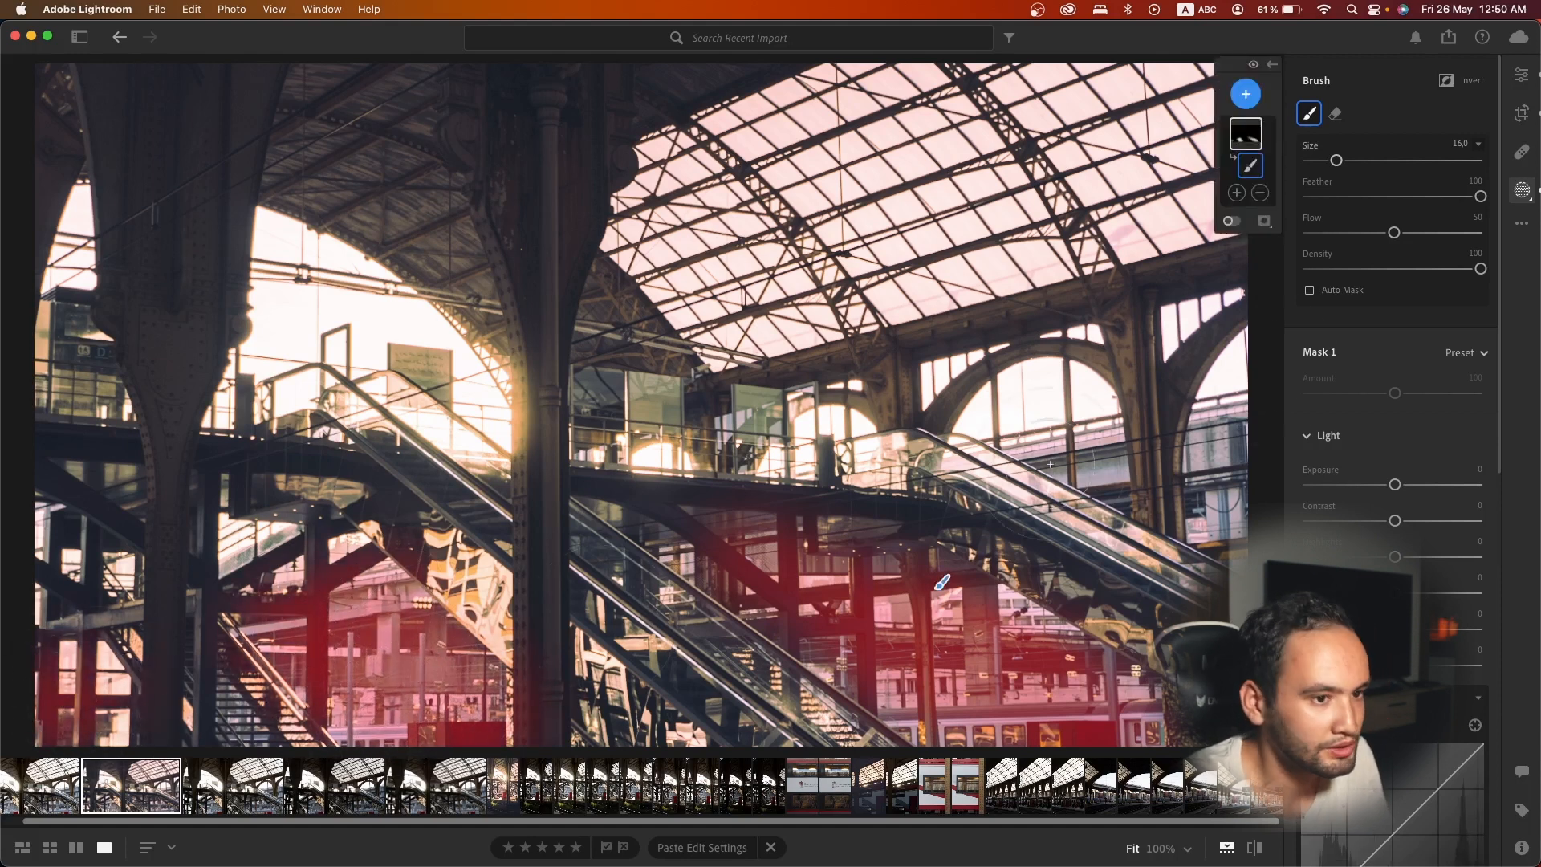
pyautogui.scroll(-8, 1410, 418)
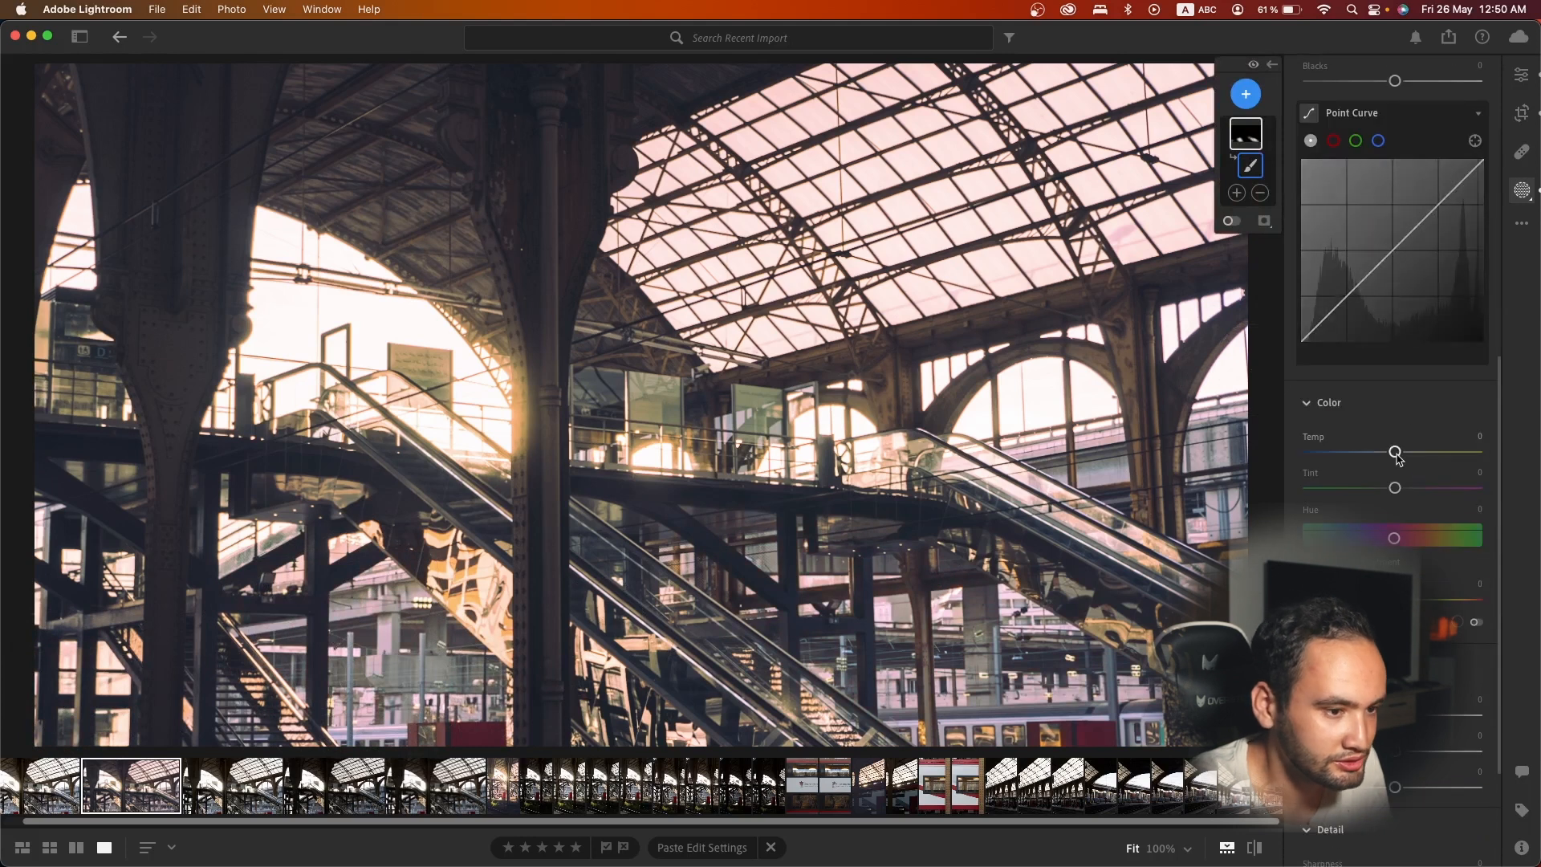
pyautogui.moveTo(1396, 452); pyautogui.dragTo(1420, 454)
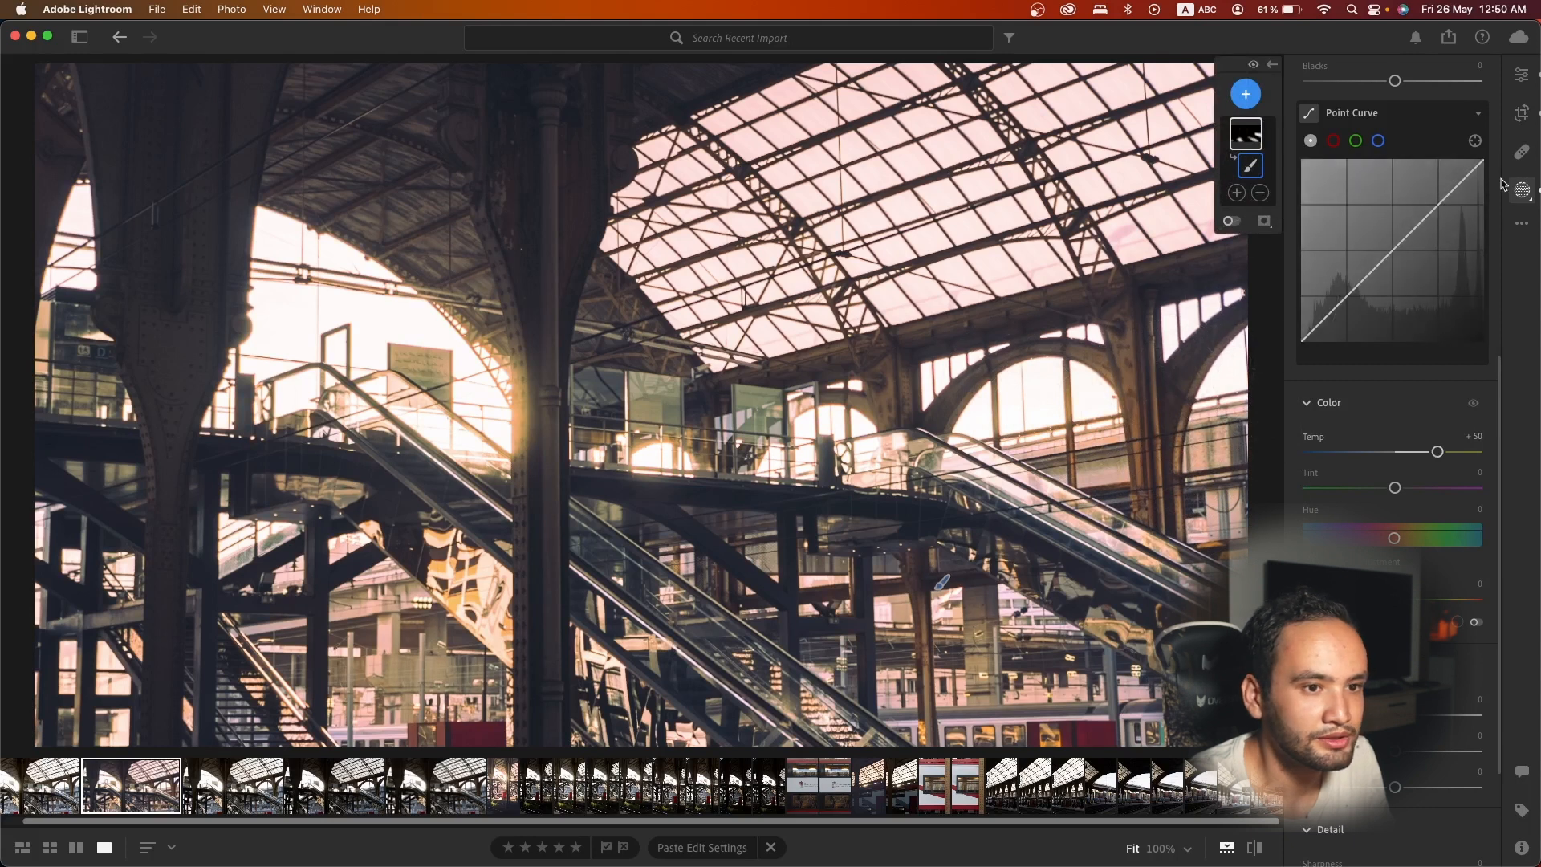
# - Add a linear gradient mask running diagonally from the photo's upper left to its middle, and set its Exposure to +1.08
pyautogui.click(1245, 94)
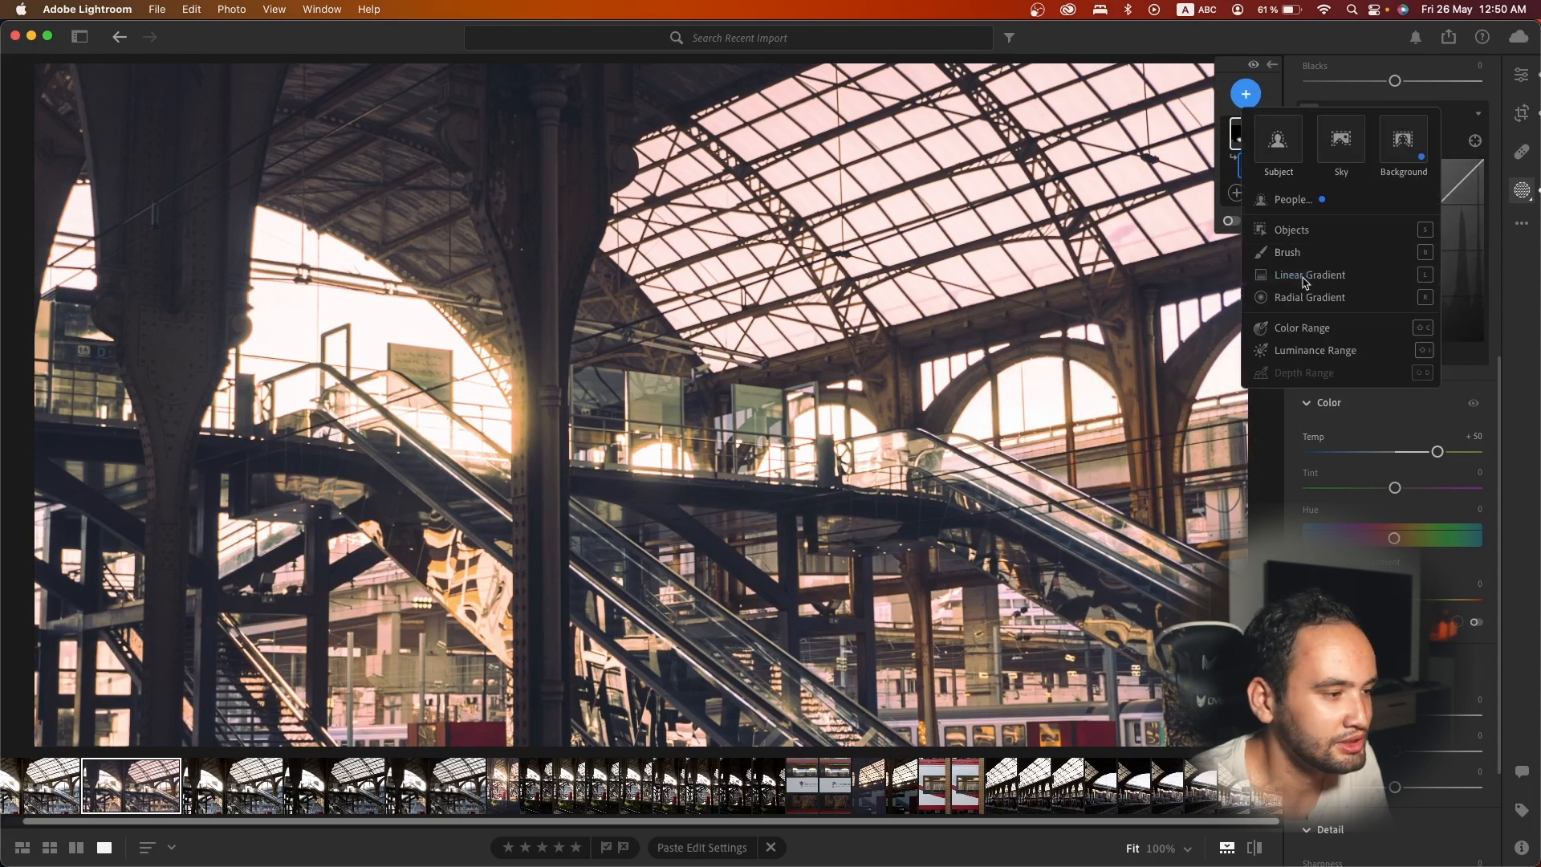
pyautogui.click(1320, 253)
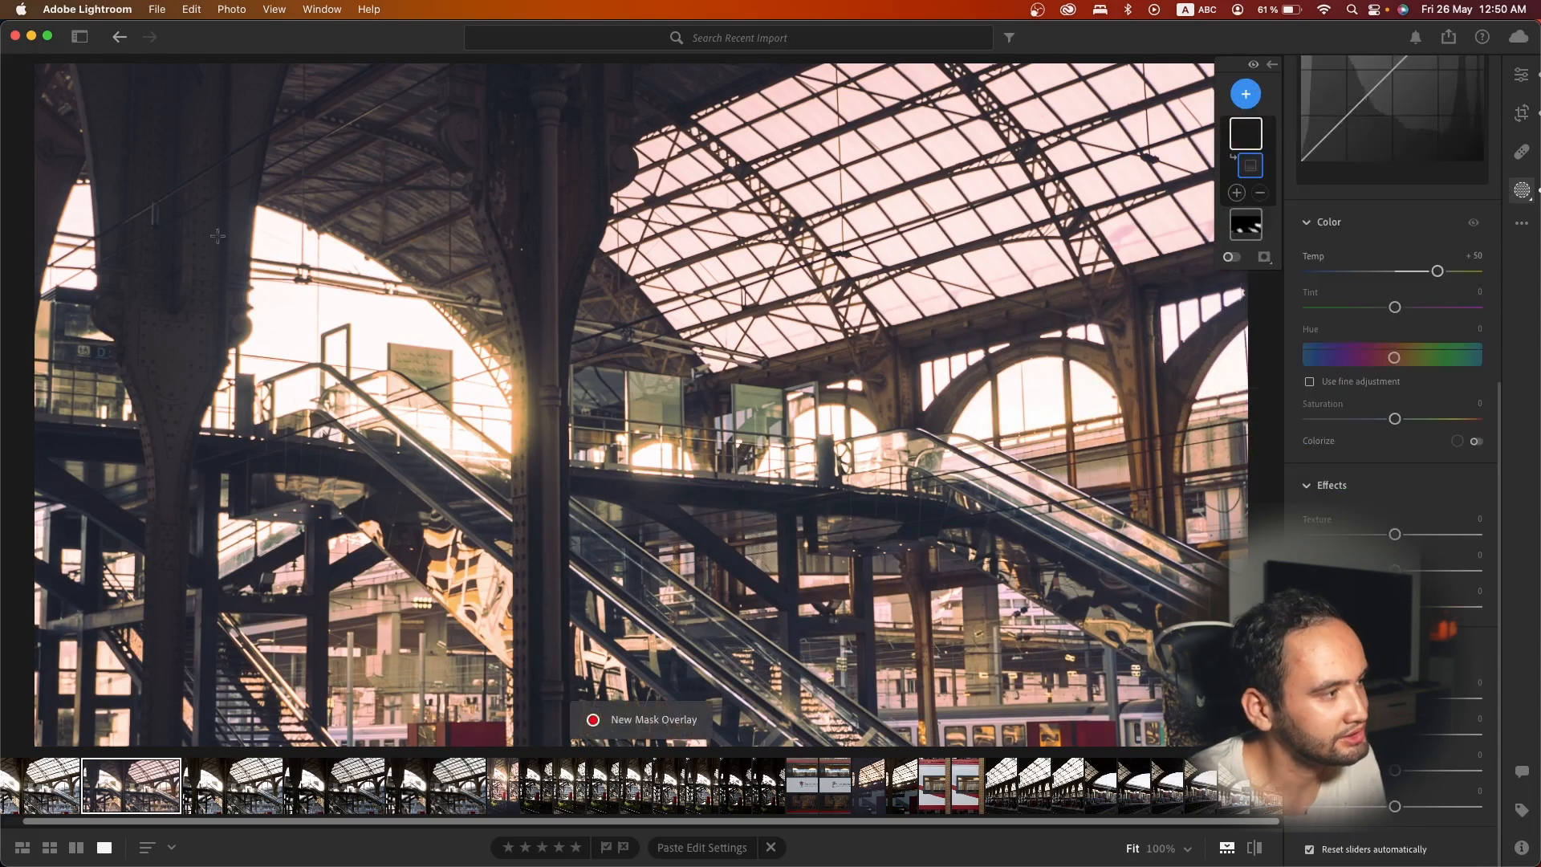
pyautogui.moveTo(218, 235); pyautogui.dragTo(660, 452)
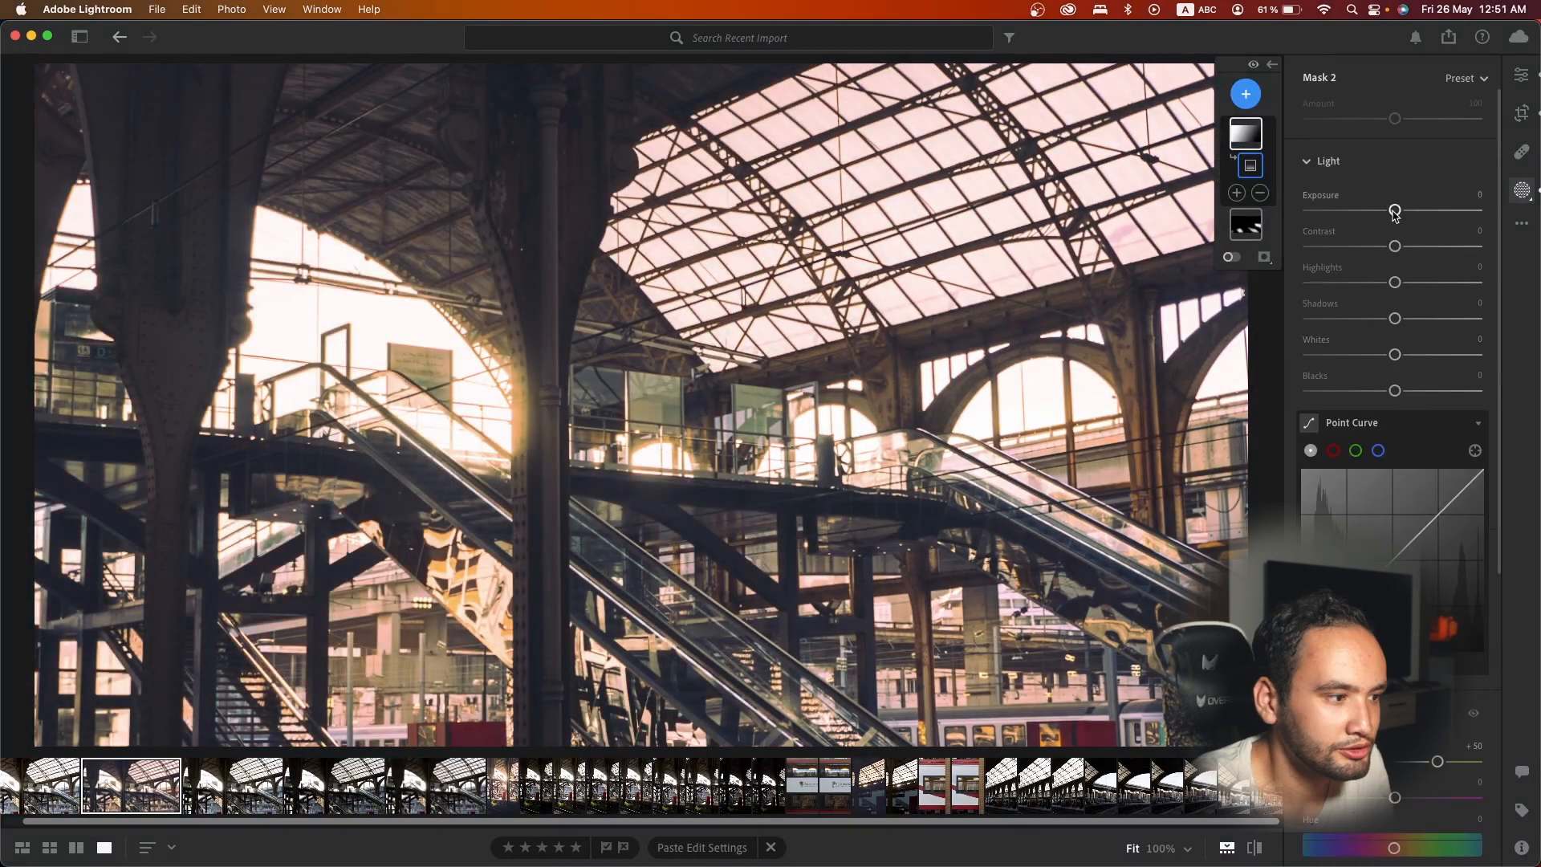
pyautogui.moveTo(1395, 210); pyautogui.dragTo(1419, 211)
pyautogui.click(1257, 134)
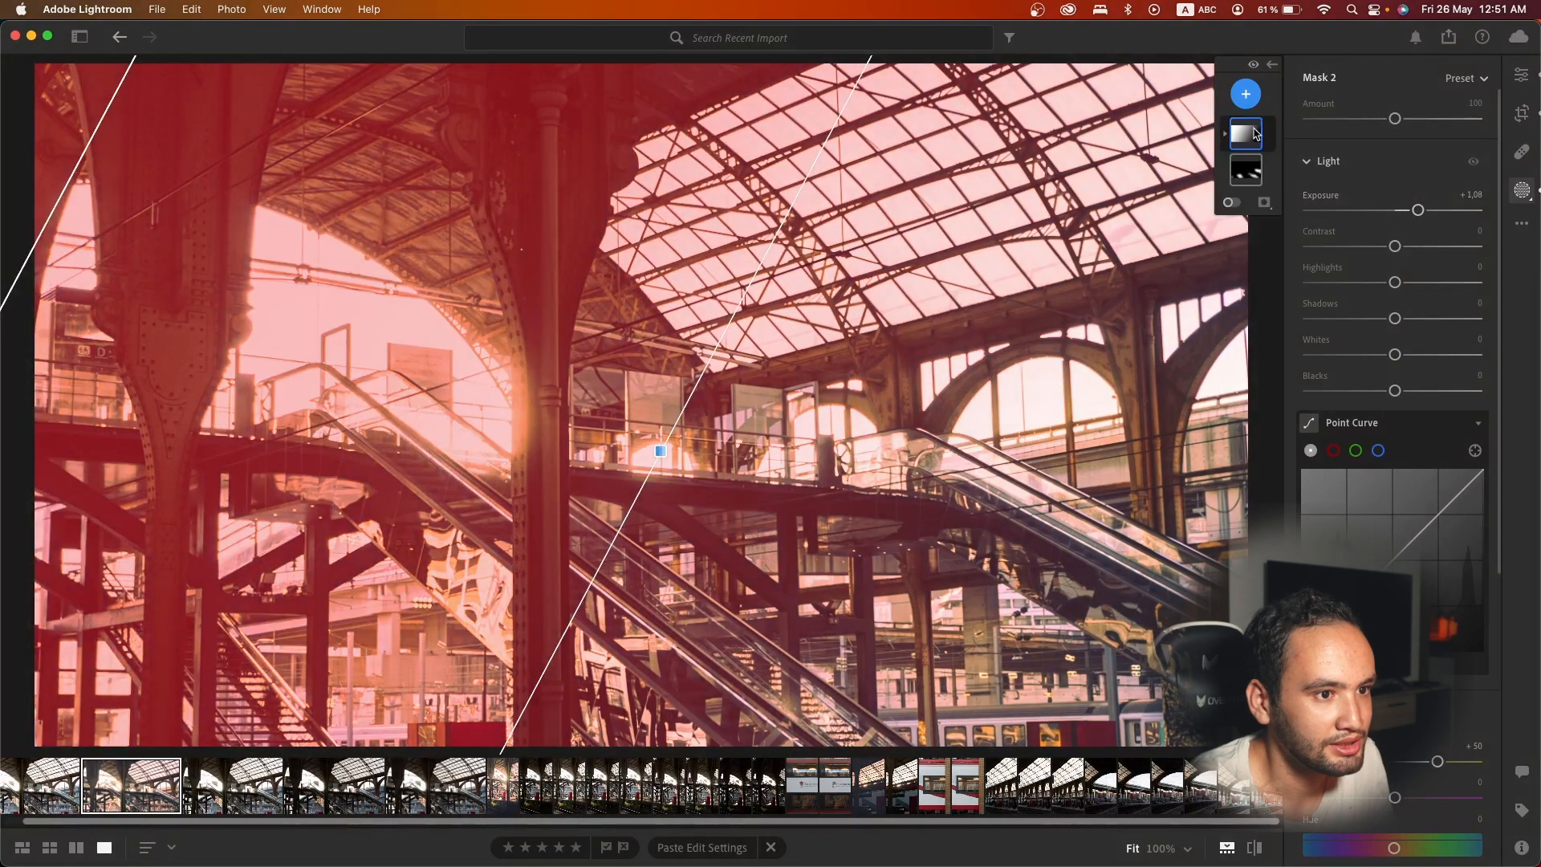
pyautogui.rightClick(1256, 134)
pyautogui.click(1244, 135)
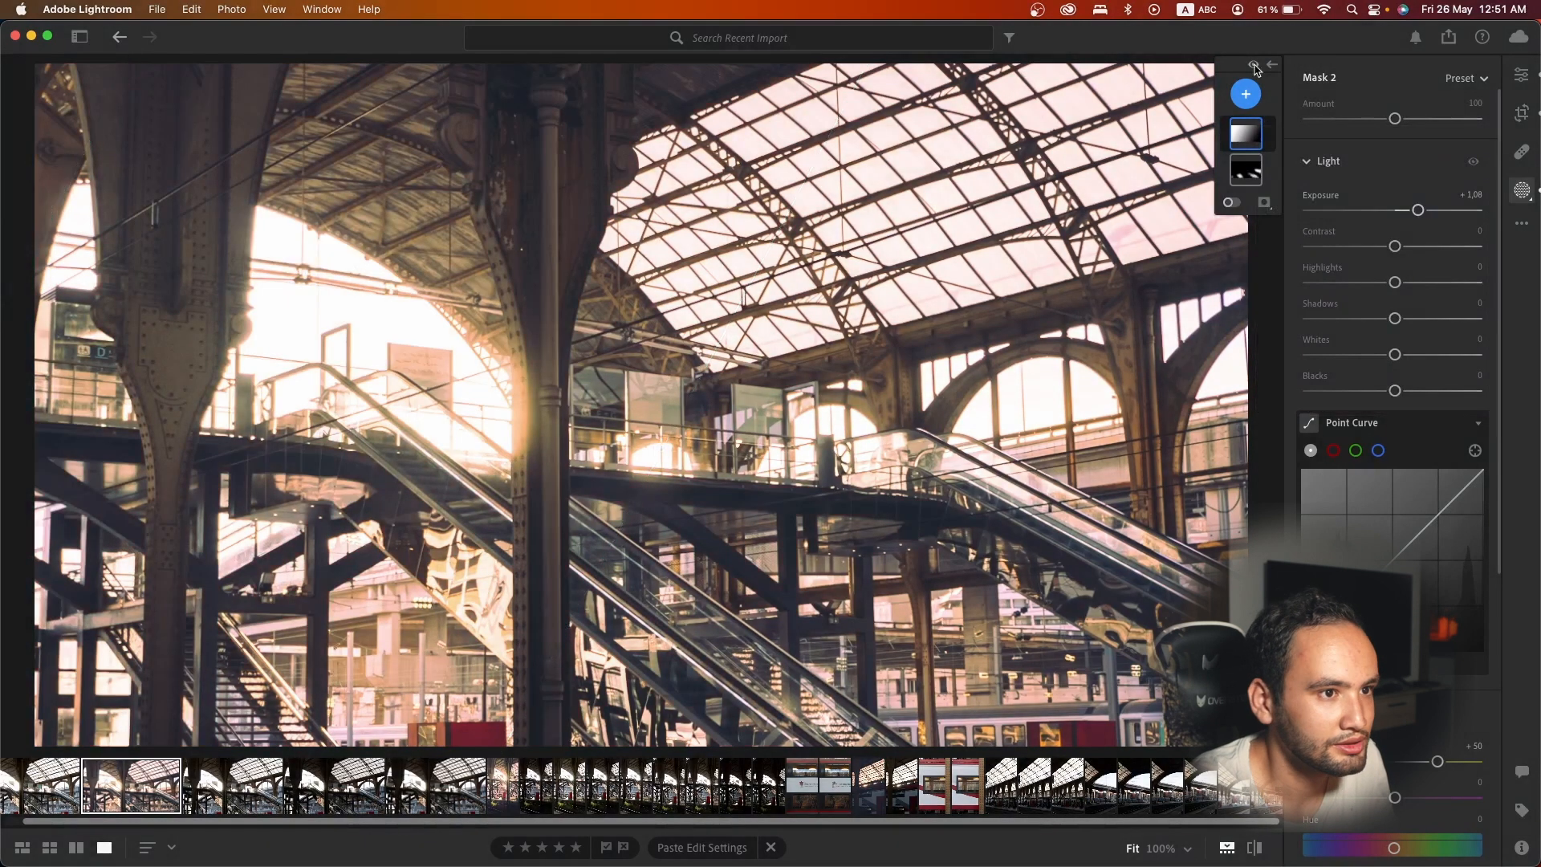
# - Compare the photo with and without the mask adjustments several times
pyautogui.click(1255, 67)
pyautogui.click(1254, 66)
pyautogui.click(1255, 66)
pyautogui.click(1254, 66)
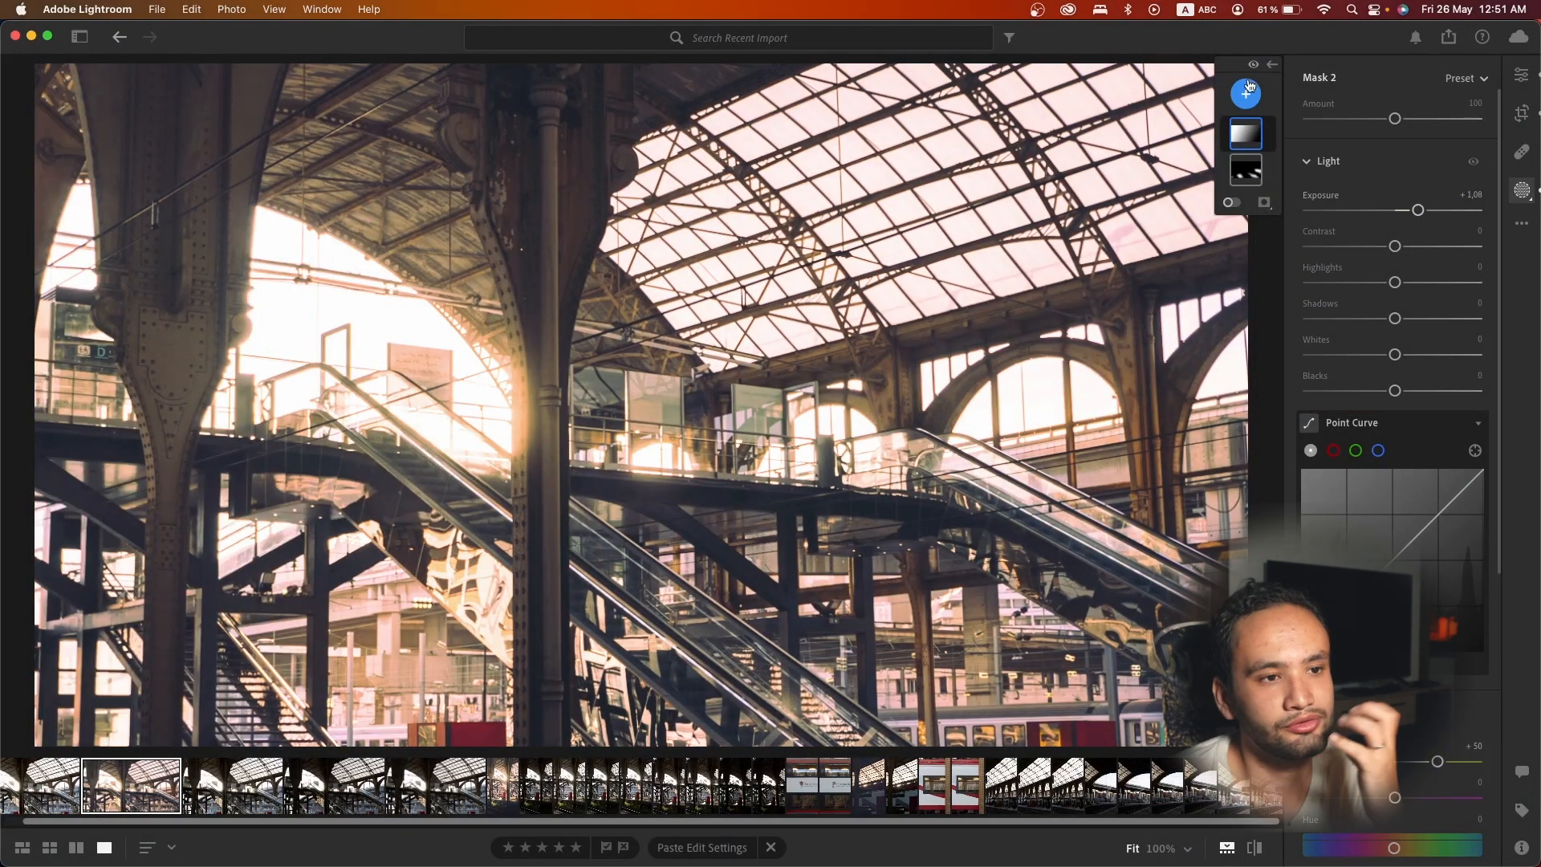
pyautogui.click(1253, 67)
pyautogui.click(1253, 67)
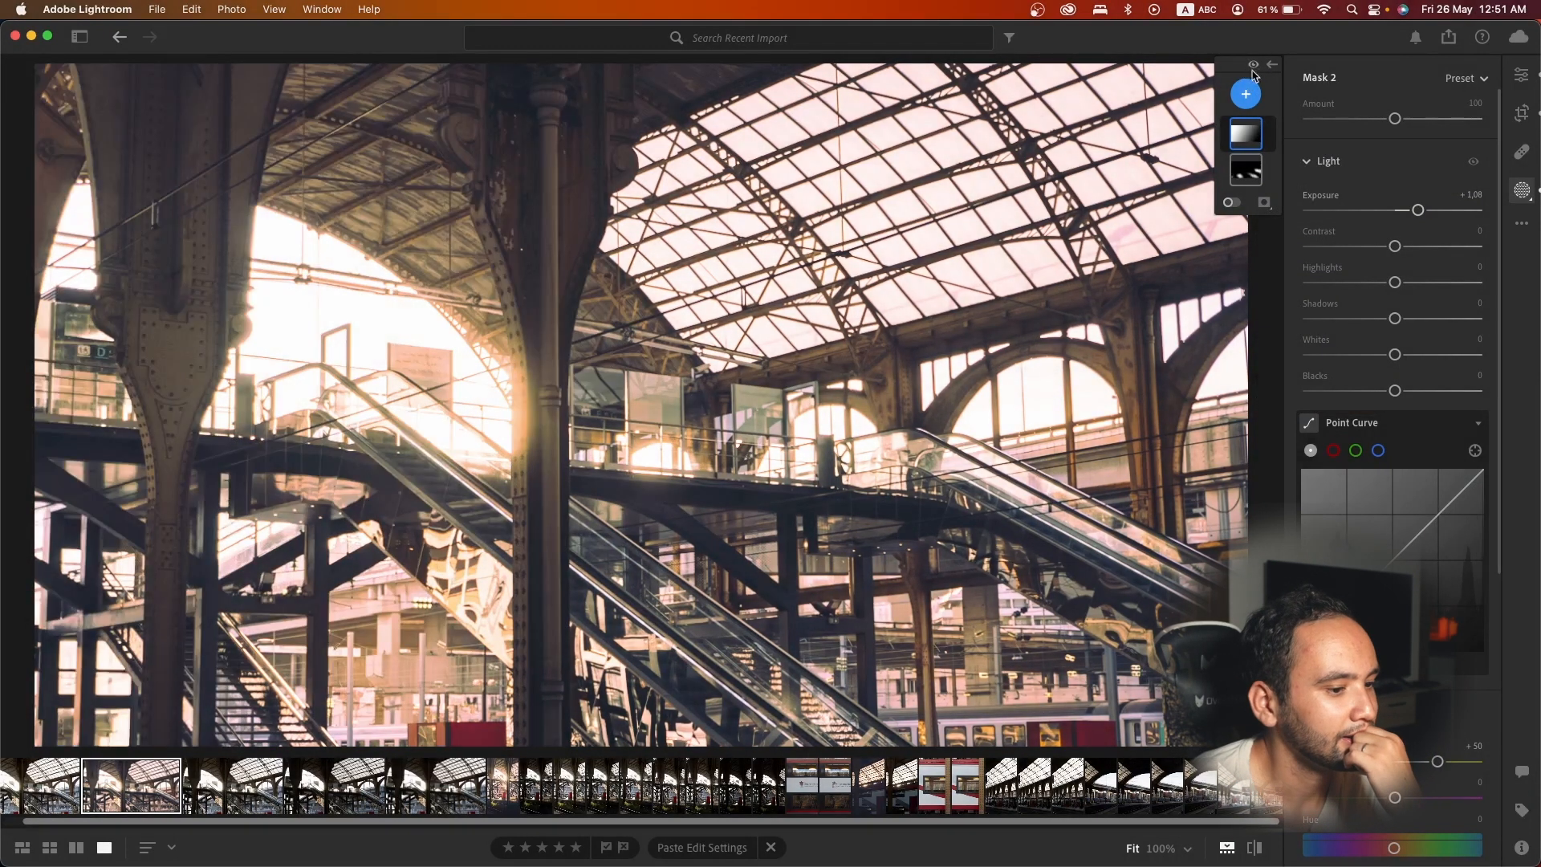
# - Add a linear gradient mask rising from the photo's lower right, and set its Exposure to -1.04, Texture to -42 and Clarity to -20
pyautogui.click(1246, 93)
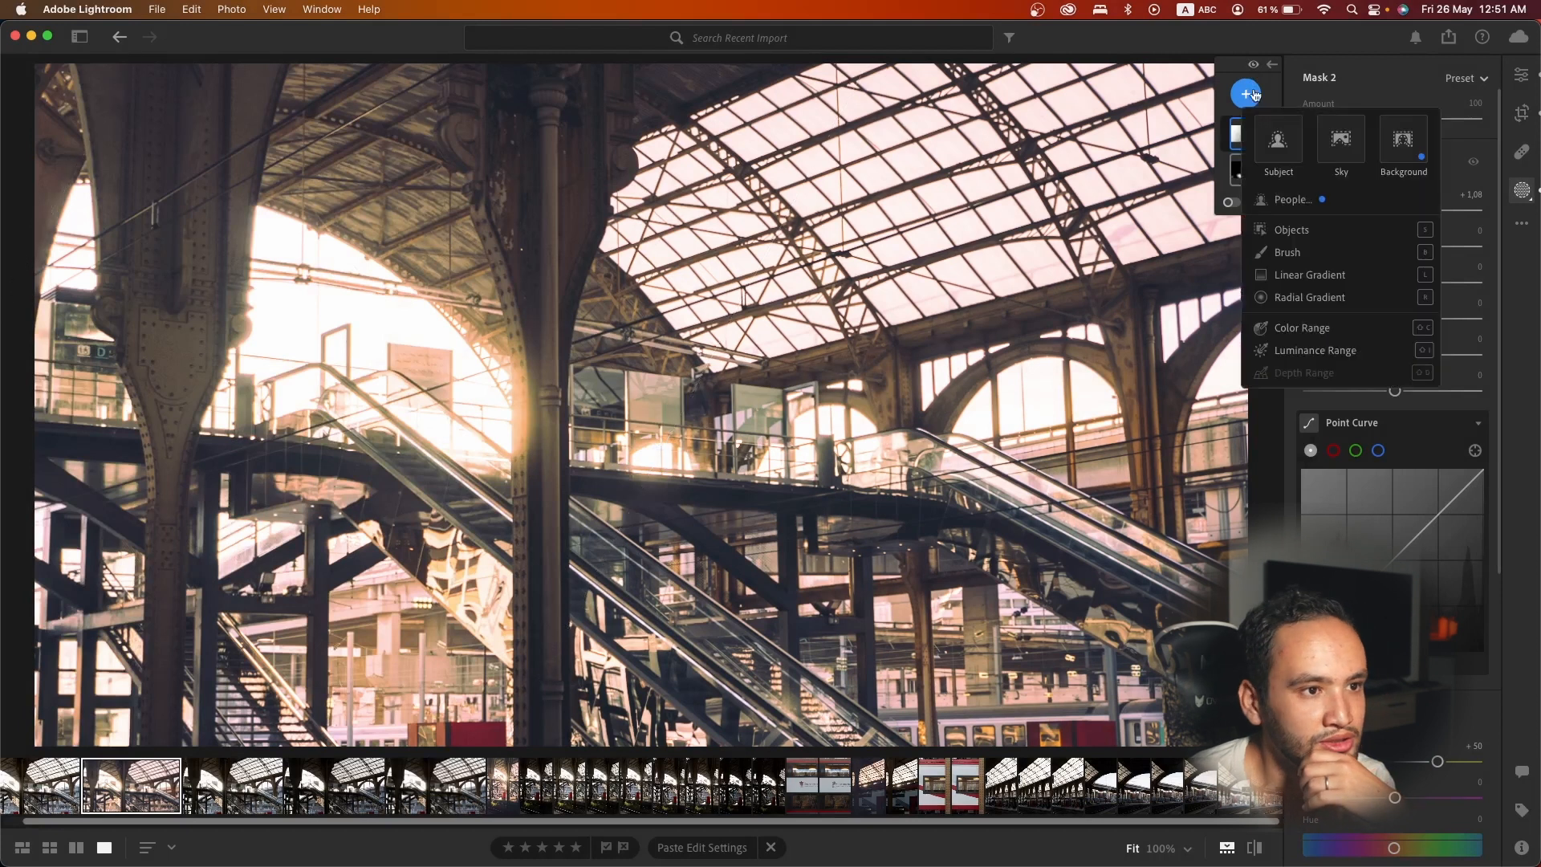
pyautogui.click(1304, 277)
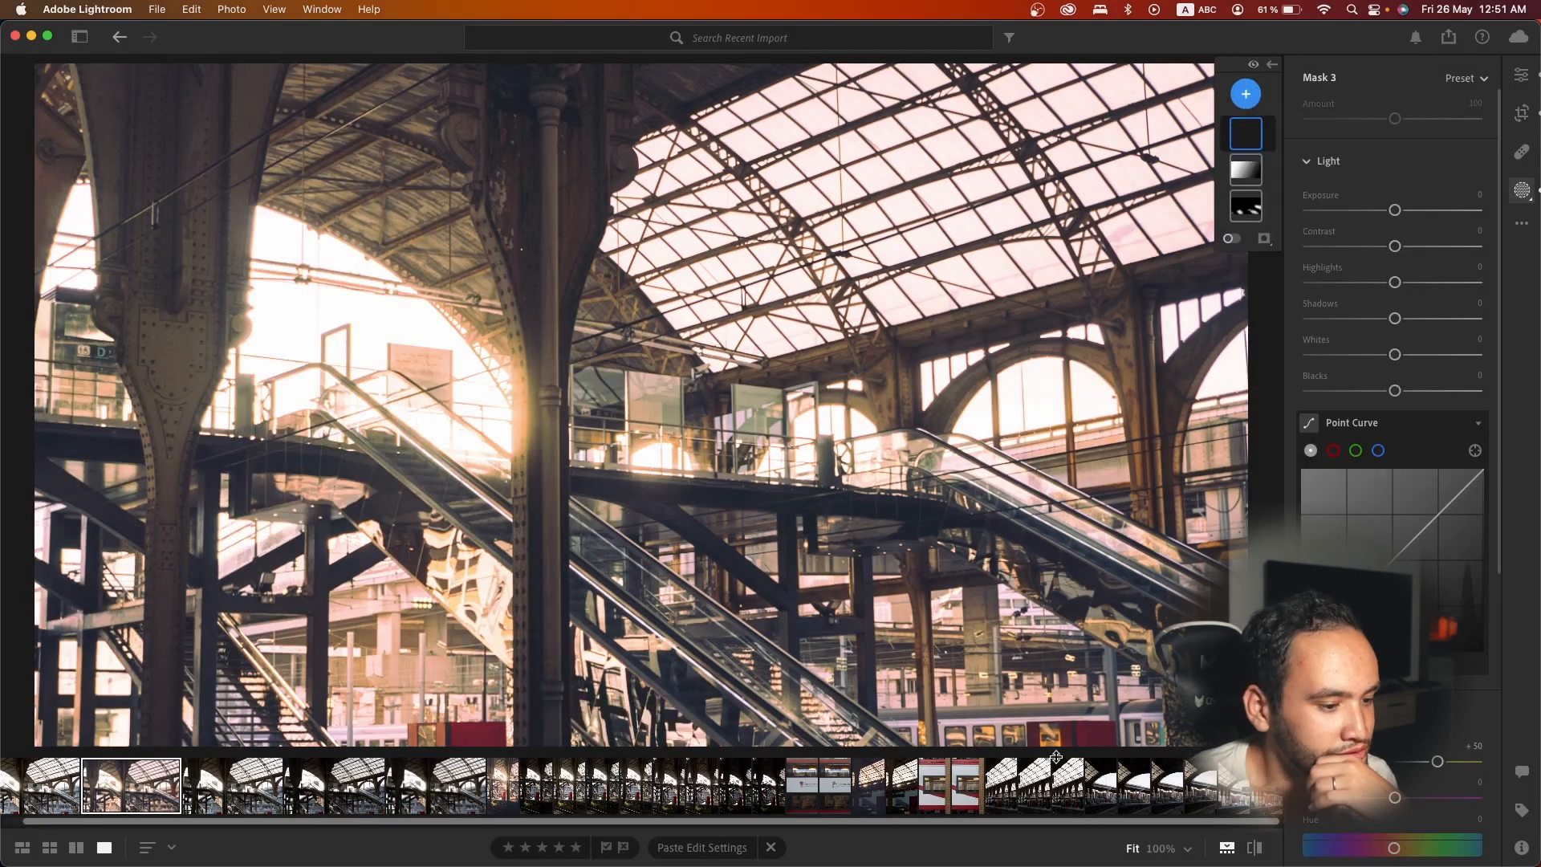
pyautogui.moveTo(1084, 743); pyautogui.dragTo(1045, 522)
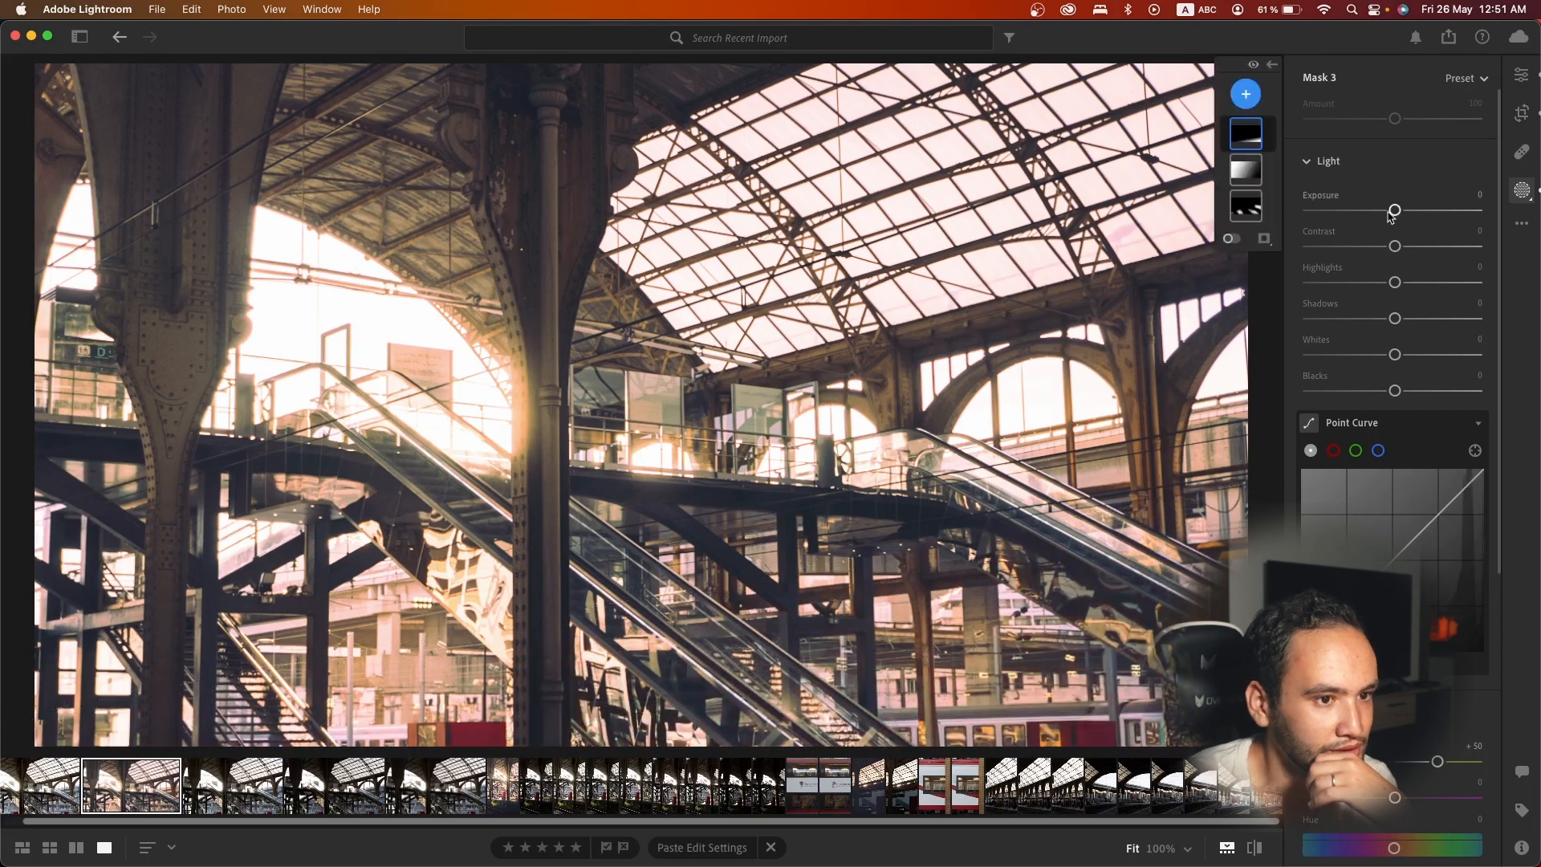
pyautogui.moveTo(1394, 209); pyautogui.dragTo(1364, 213)
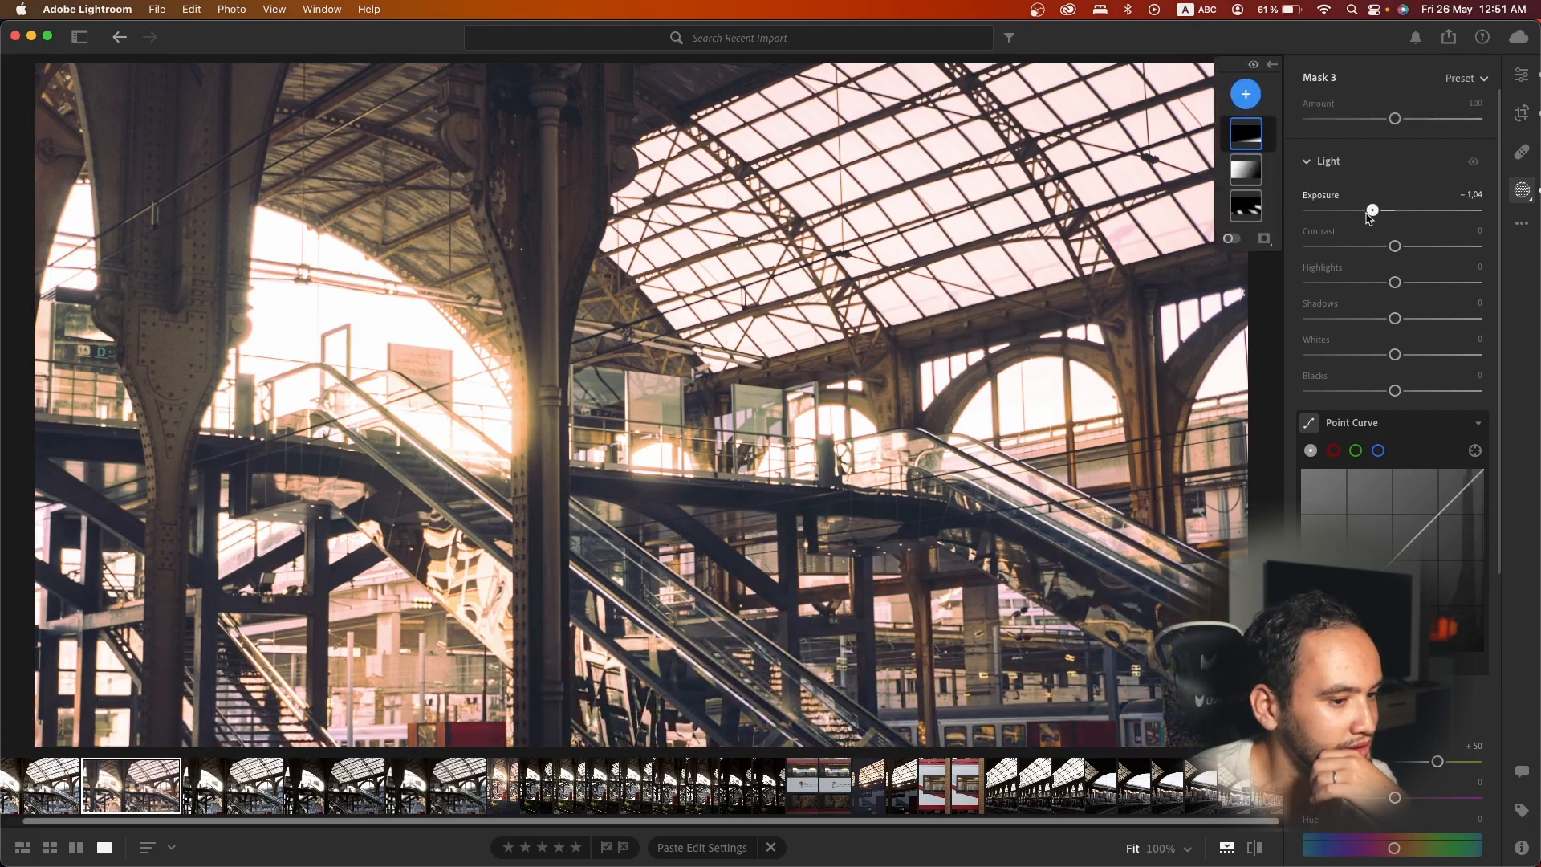
pyautogui.scroll(-5, 1436, 481)
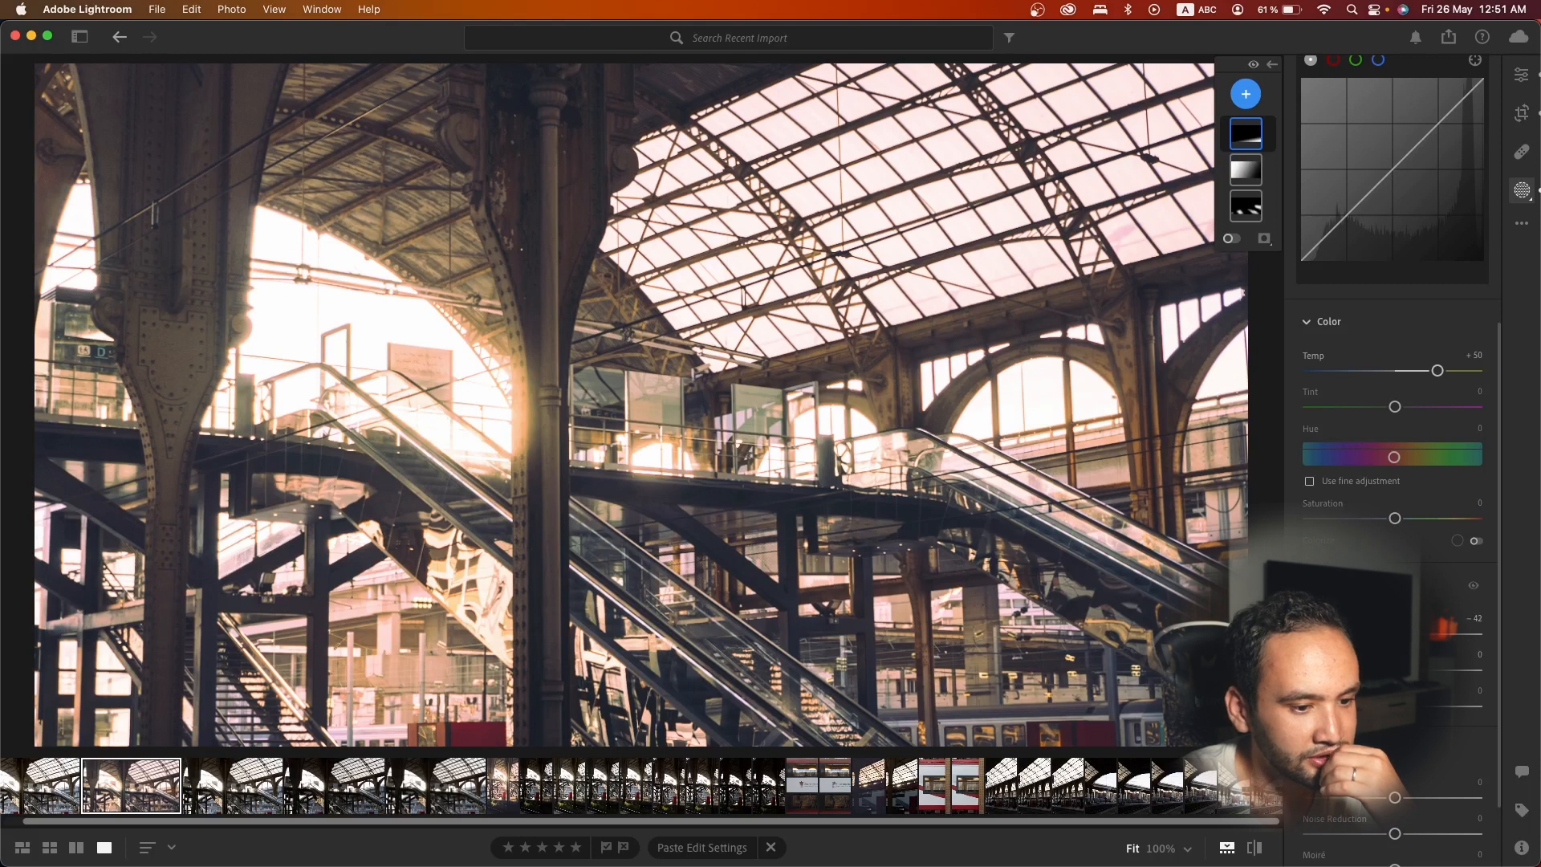
pyautogui.moveTo(1395, 670); pyautogui.dragTo(1369, 670)
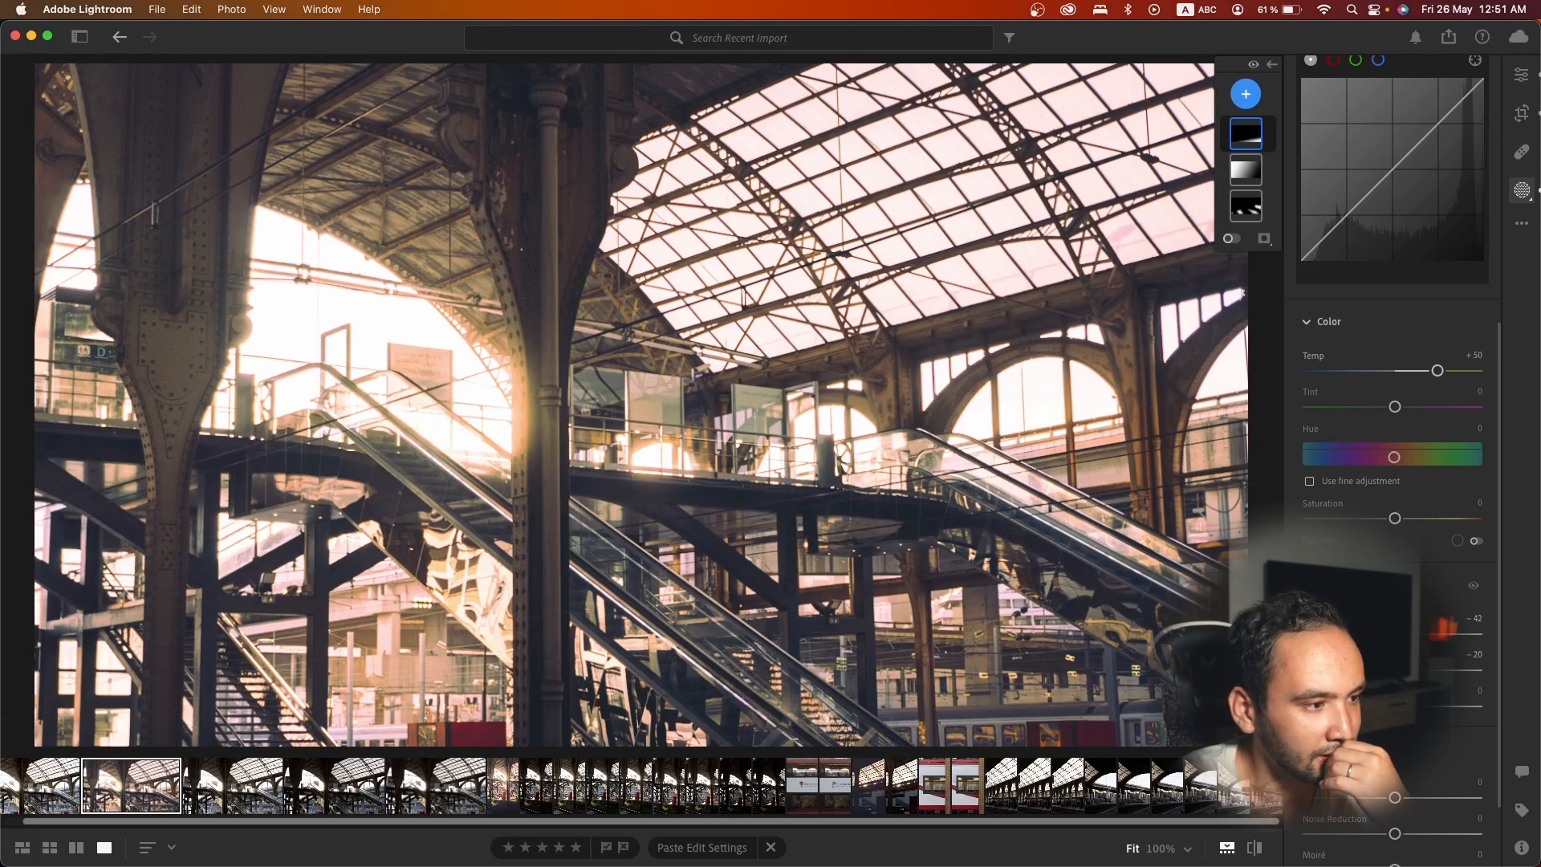
# - Set the whole photo's Contrast to +11 and its Temp to 5103
pyautogui.scroll(5, 1418, 265)
pyautogui.click(1521, 76)
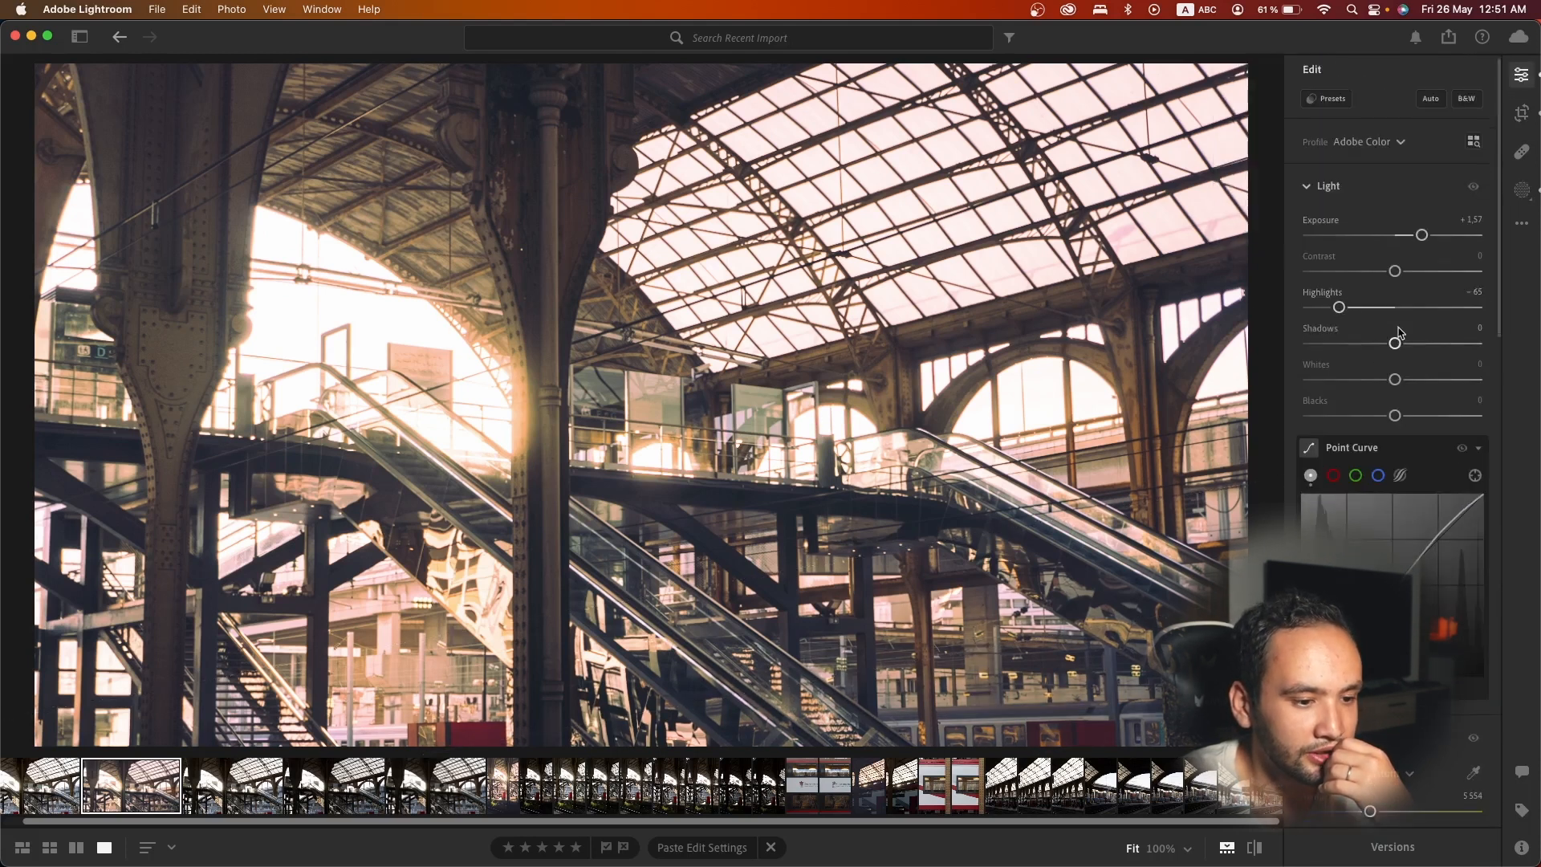
pyautogui.scroll(-5, 1398, 331)
pyautogui.scroll(-8, 1398, 393)
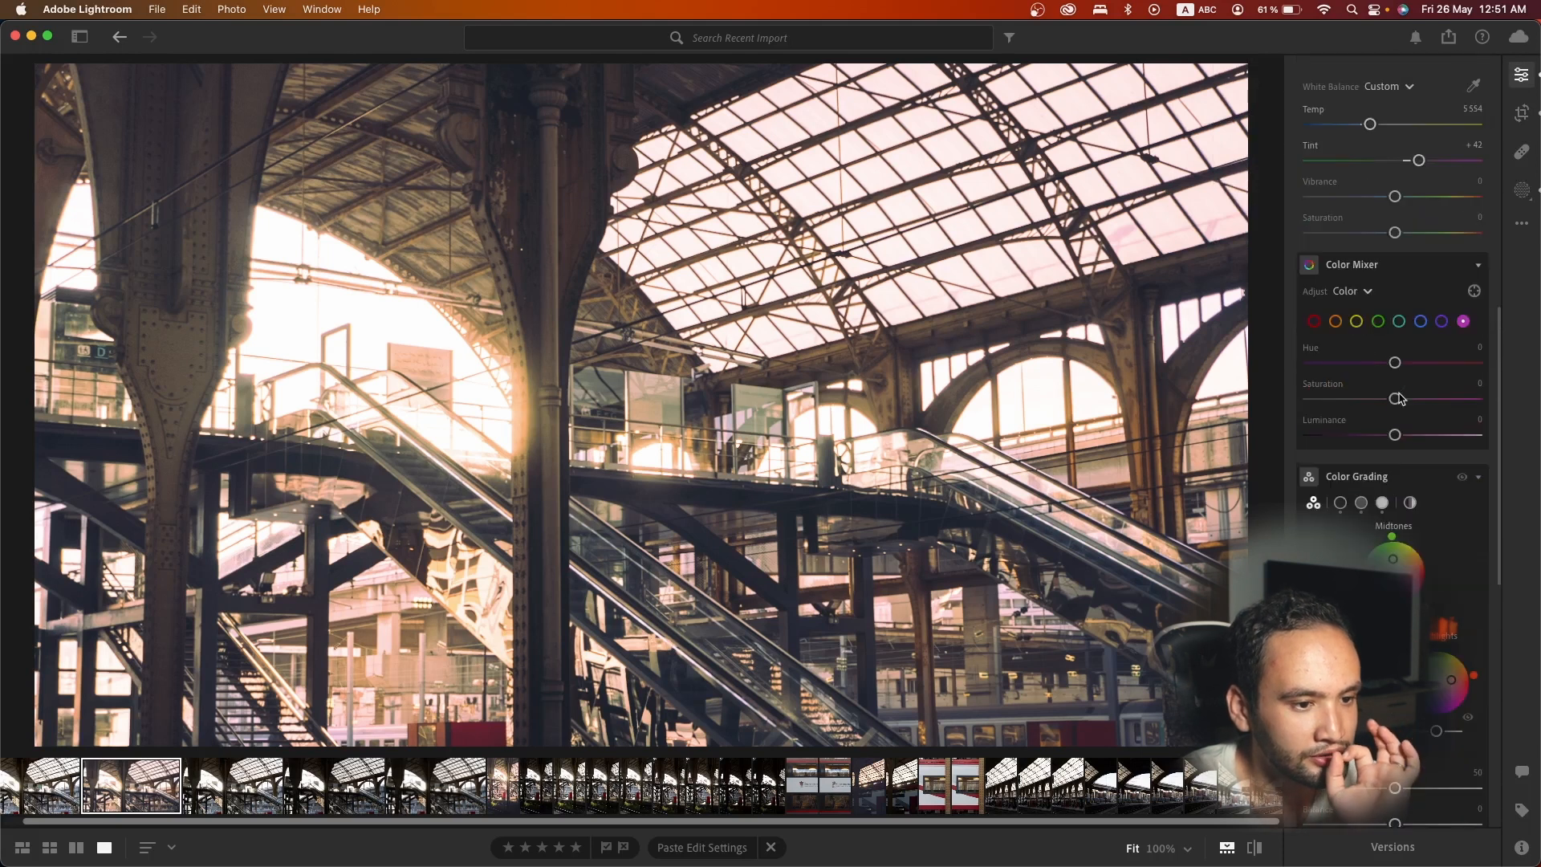
pyautogui.scroll(-4, 1398, 399)
pyautogui.scroll(20, 1399, 397)
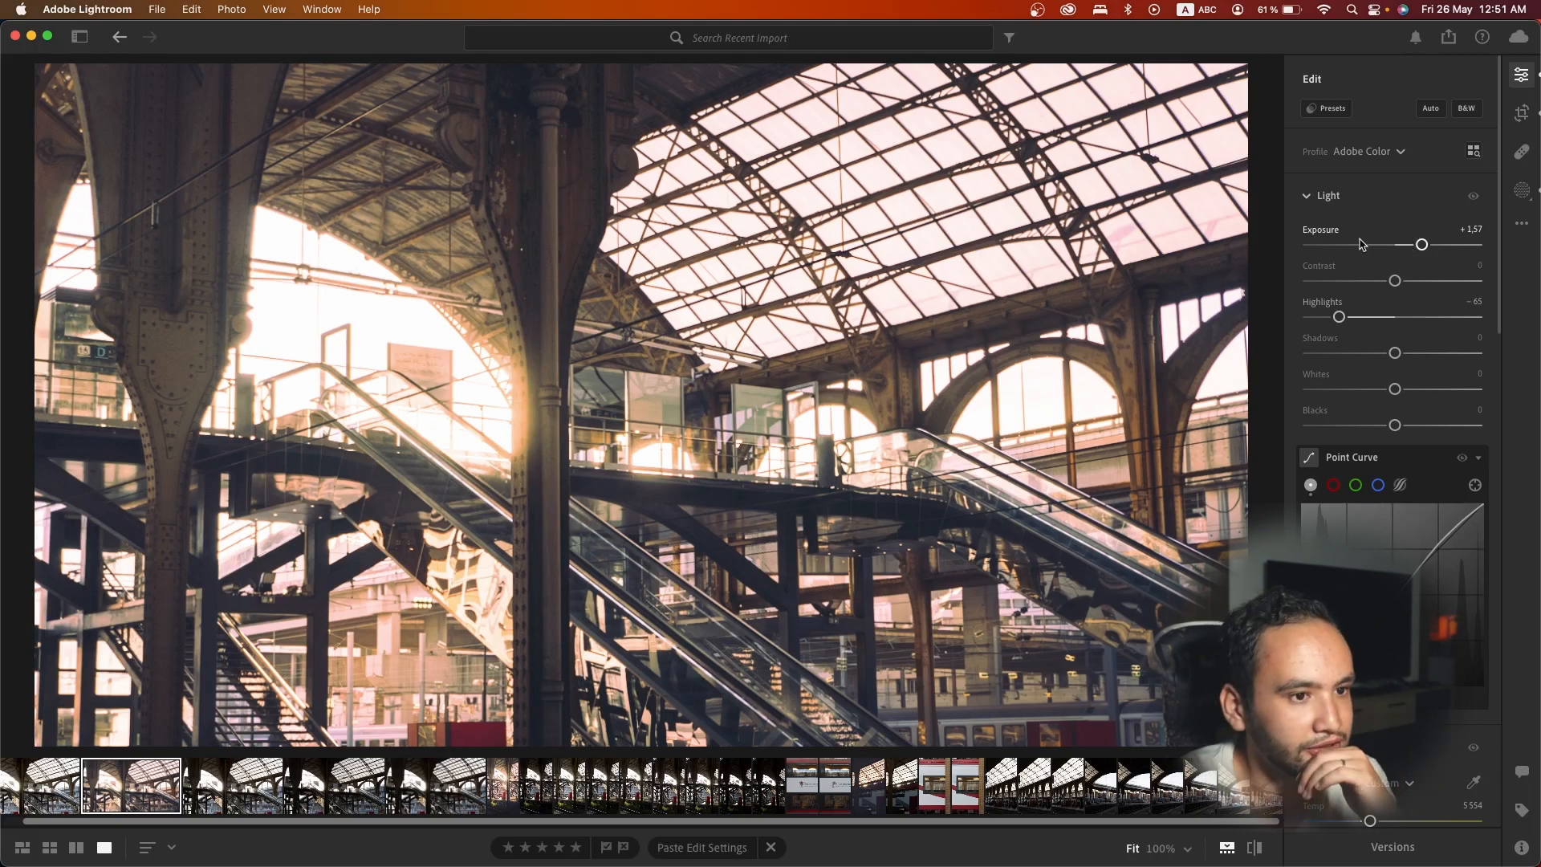
pyautogui.moveTo(1396, 281); pyautogui.dragTo(1405, 281)
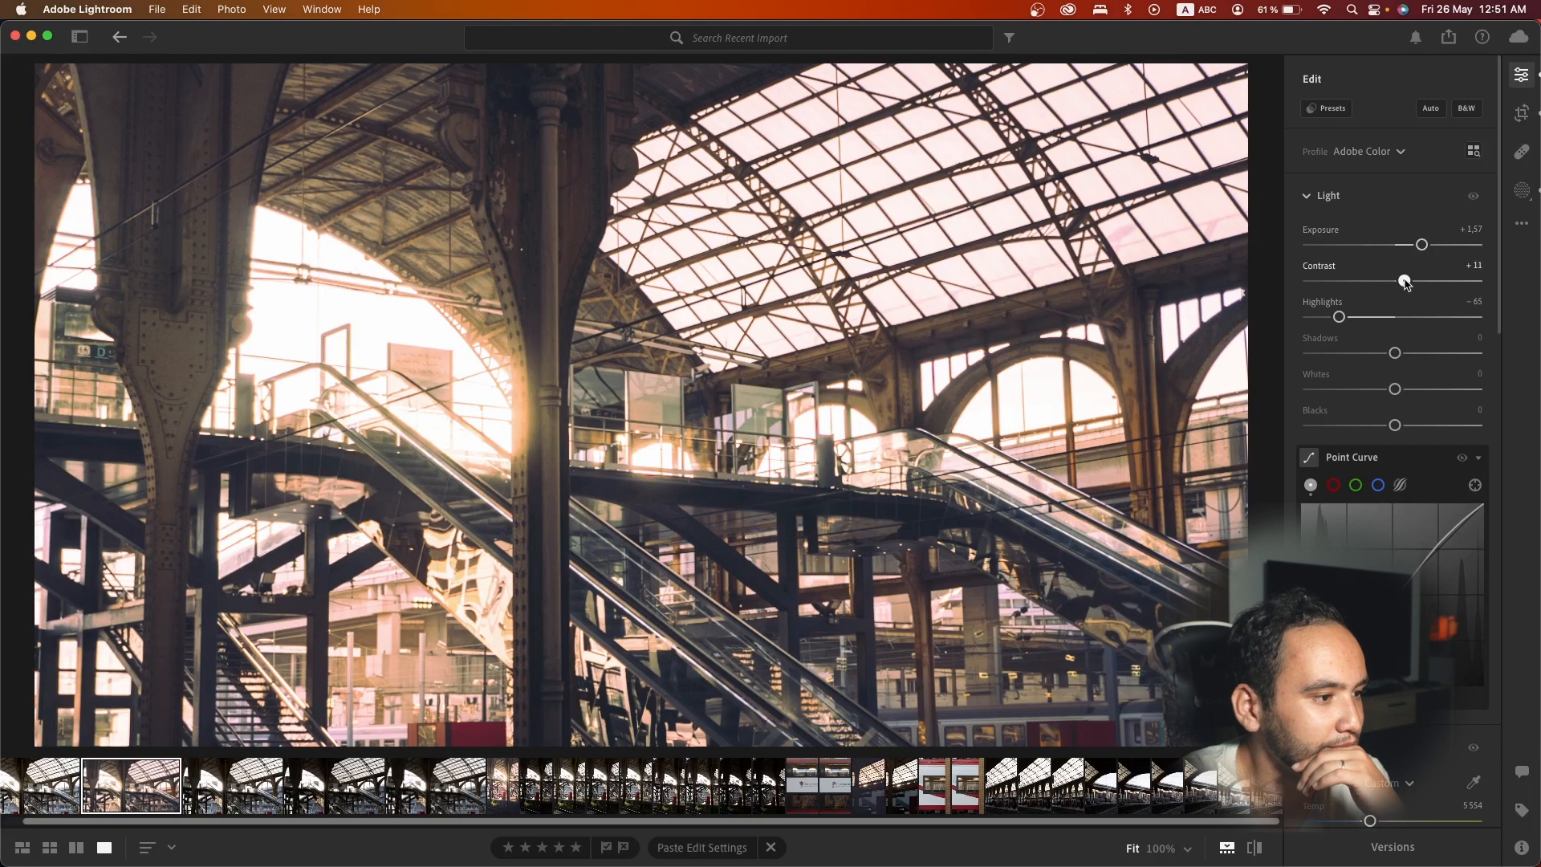
pyautogui.scroll(-5, 1392, 361)
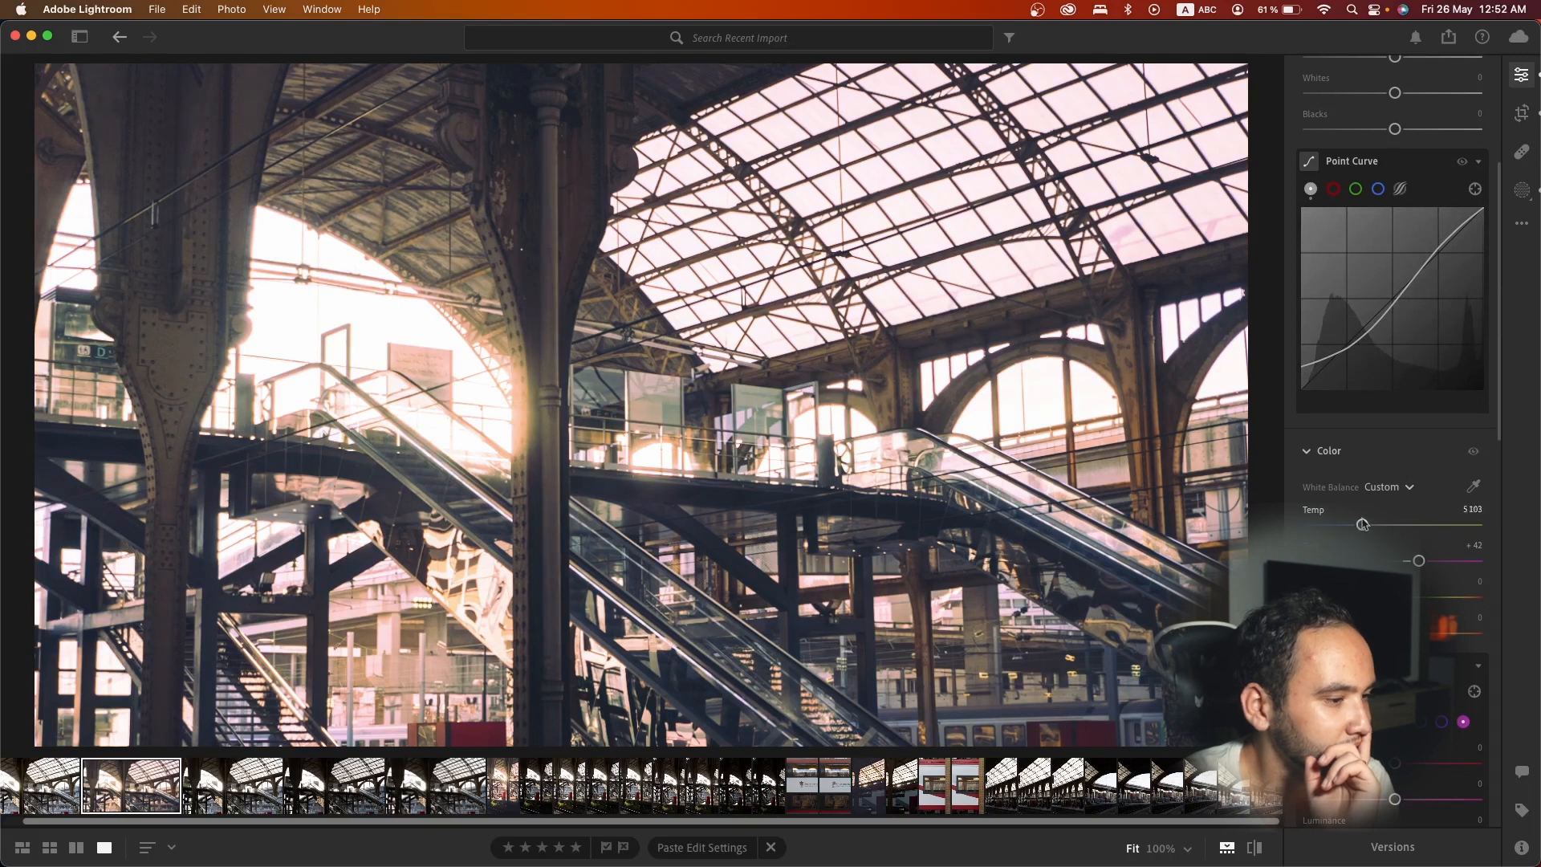
pyautogui.scroll(-7, 1362, 518)
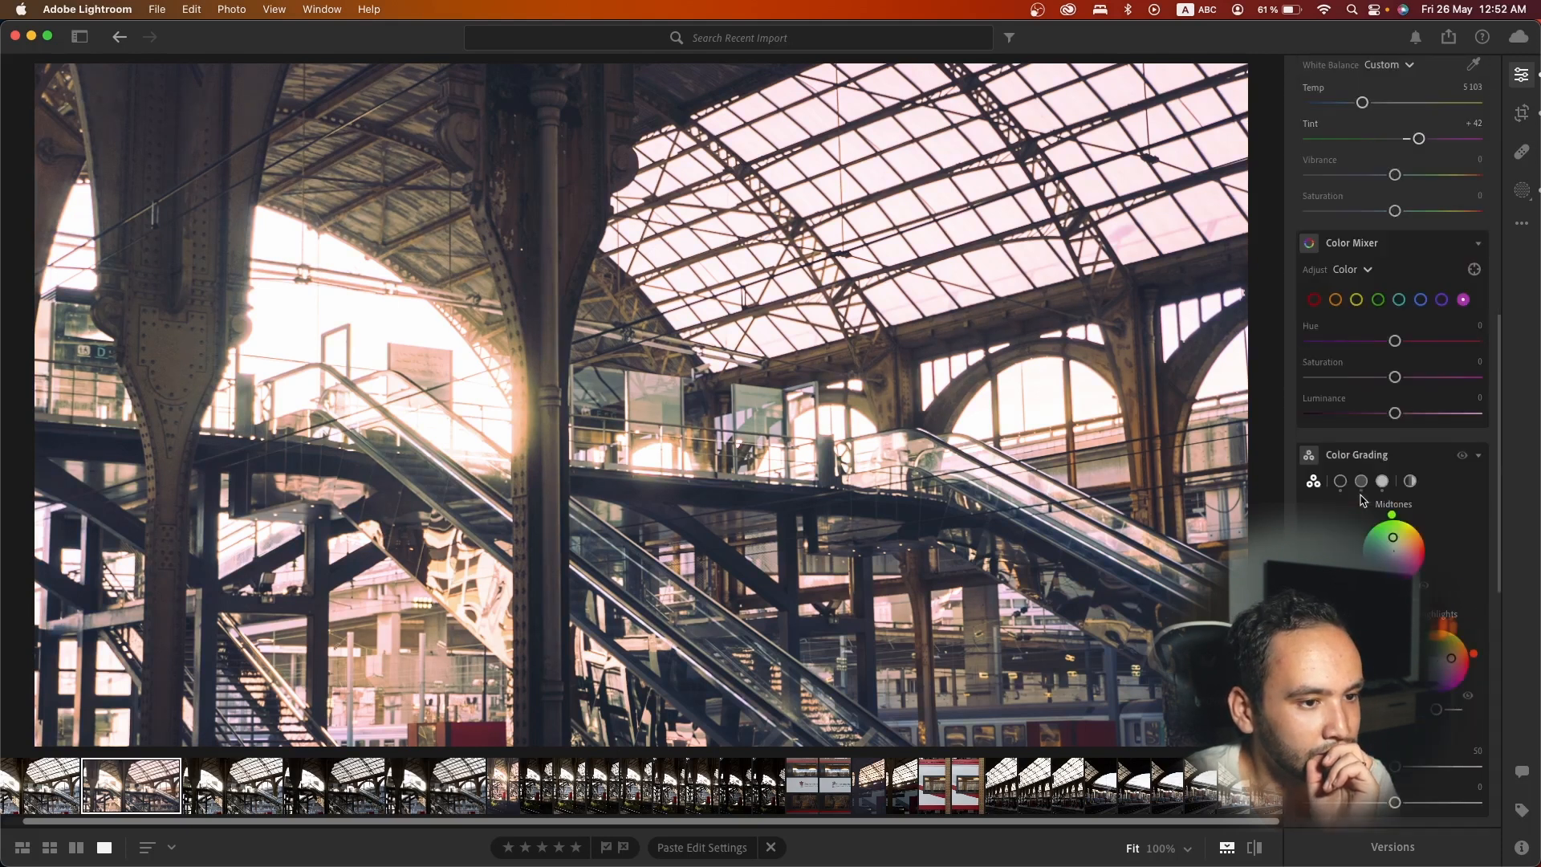
# - Compare the Effects adjustments off and on in close-up, and set the photo's Texture to +66 and Clarity to +22
pyautogui.scroll(-7, 1362, 499)
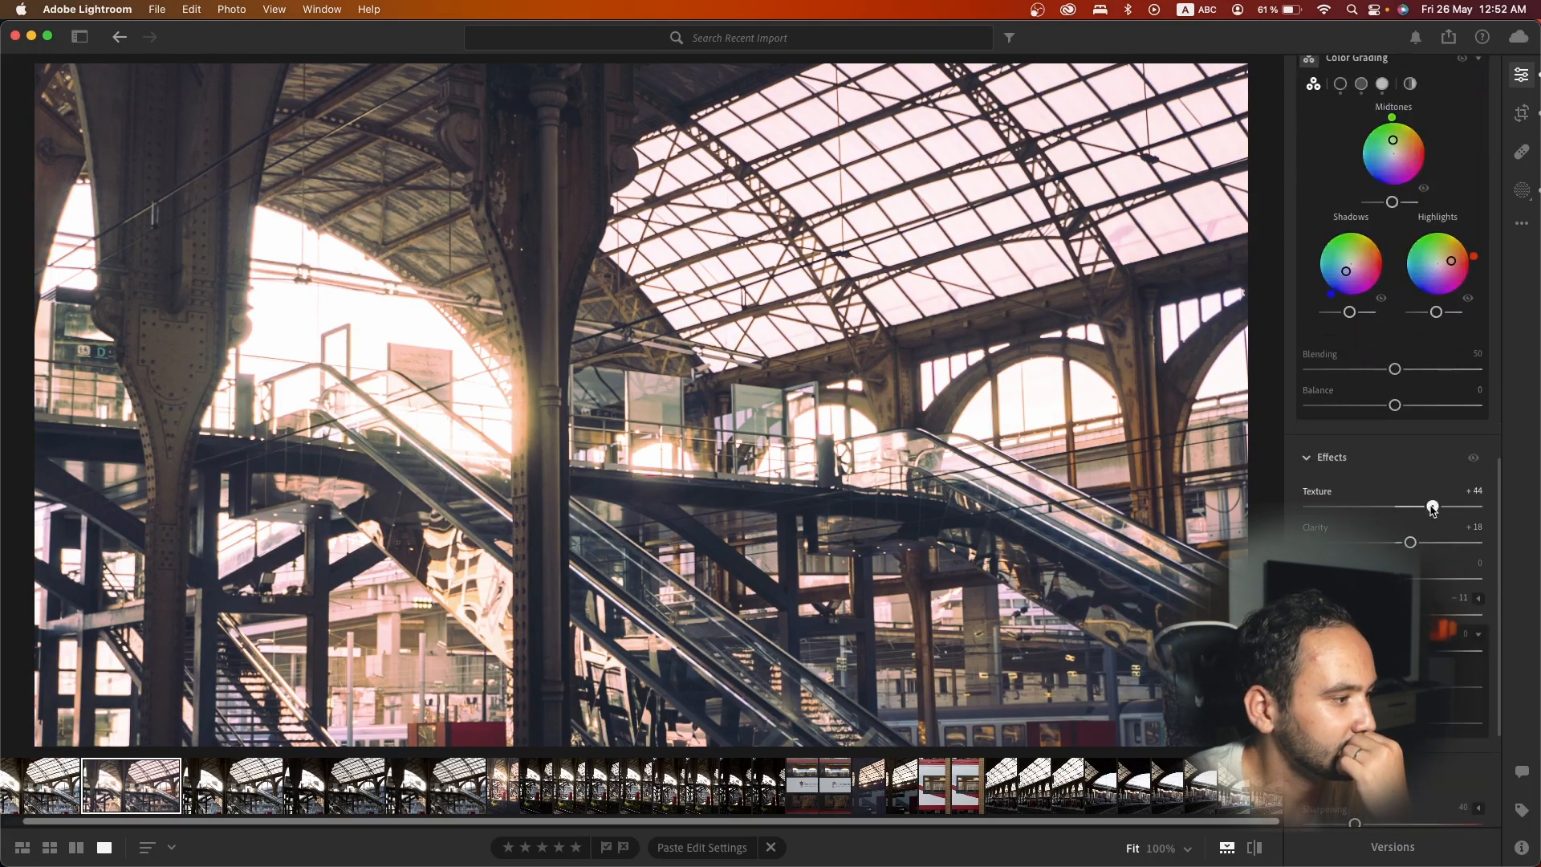
pyautogui.moveTo(1432, 510); pyautogui.dragTo(1430, 508)
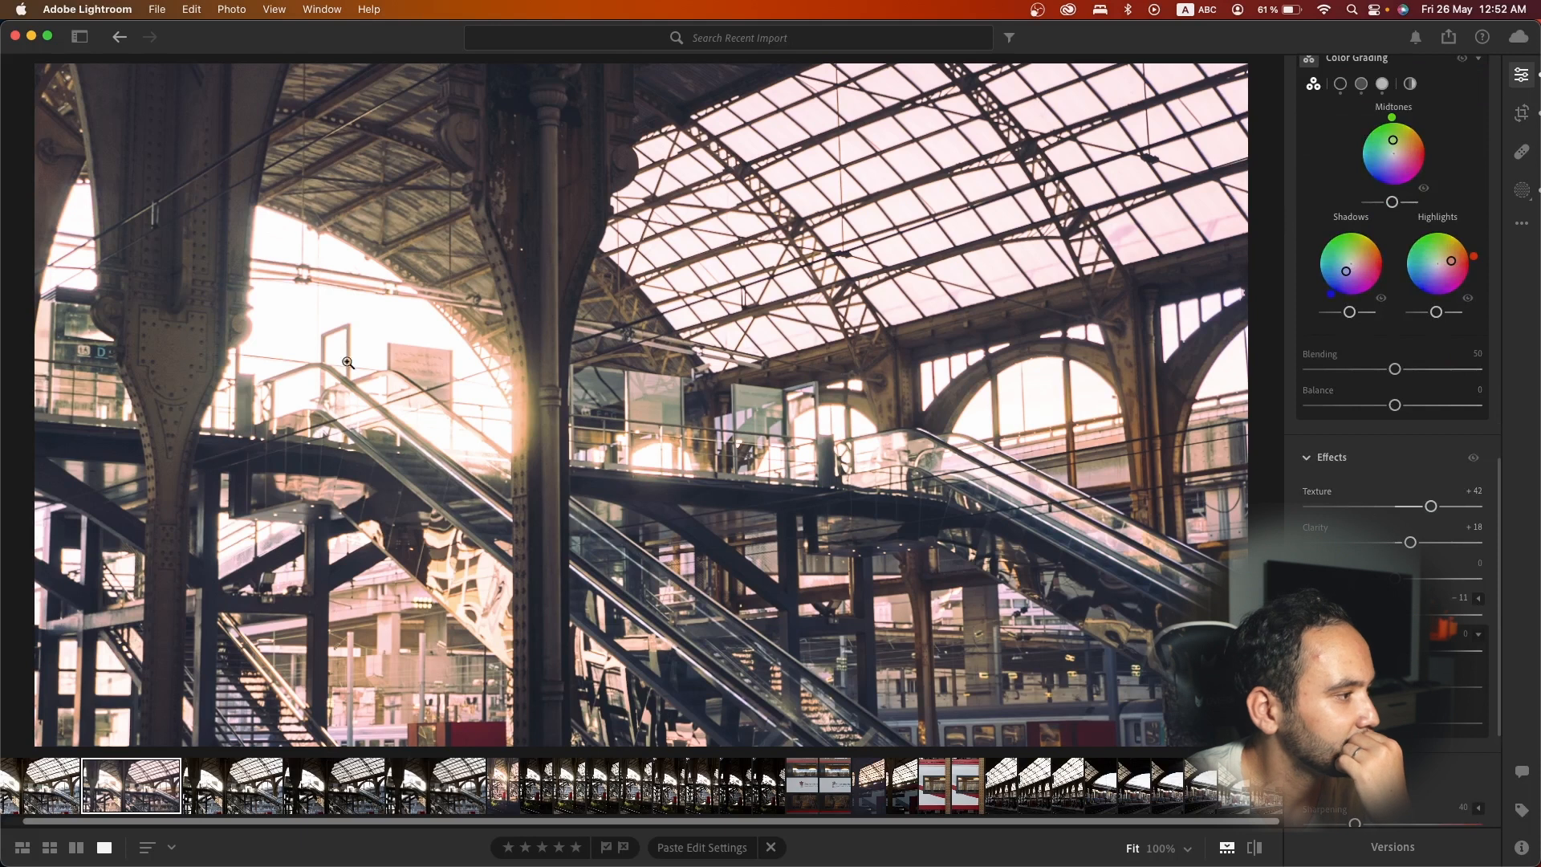
pyautogui.click(210, 366)
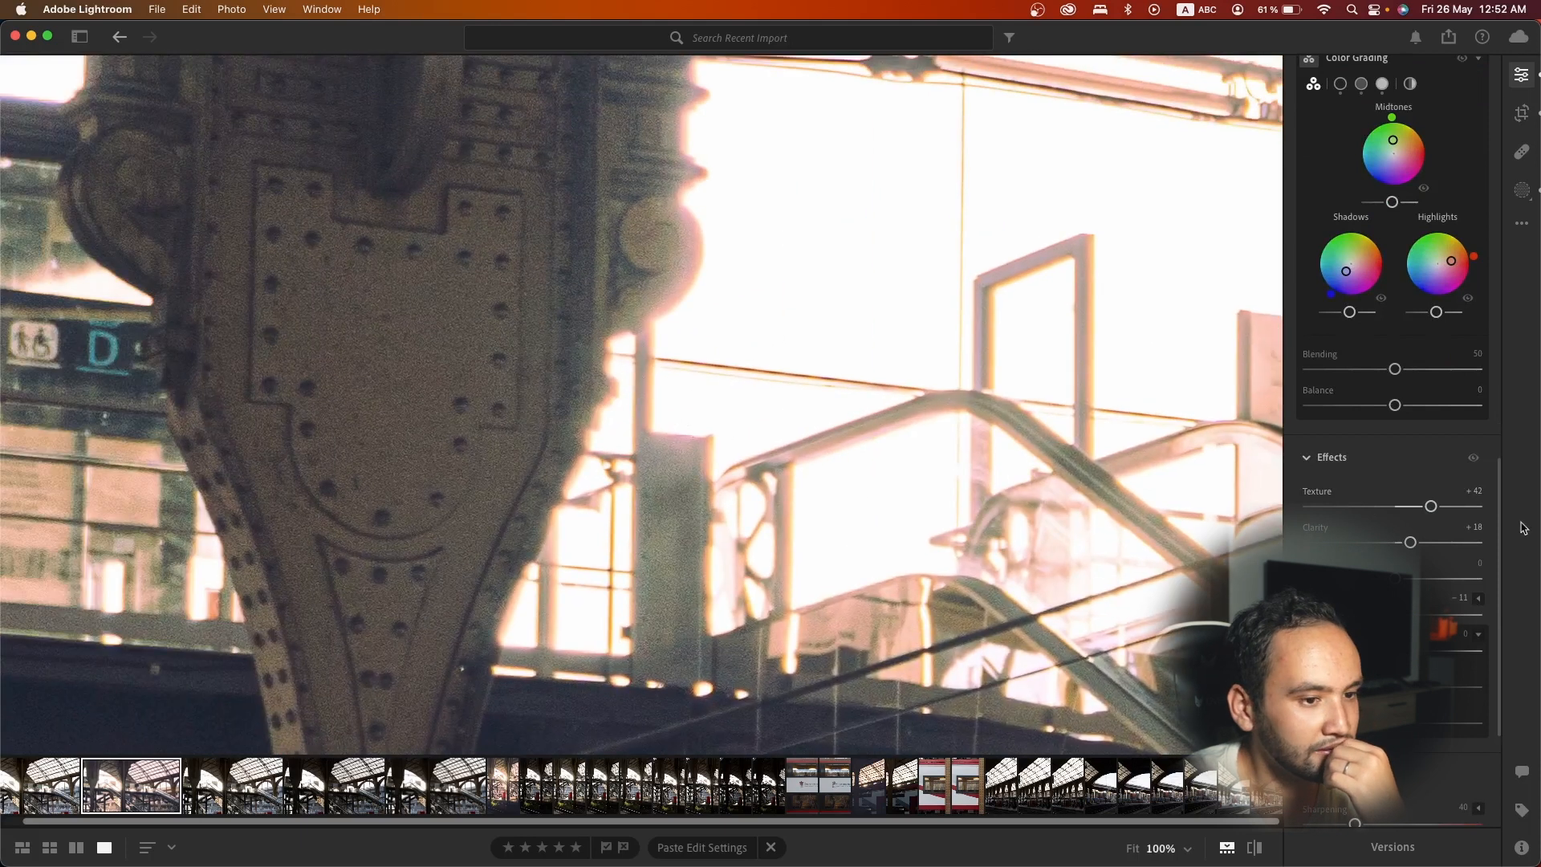
pyautogui.click(1472, 459)
pyautogui.click(1472, 460)
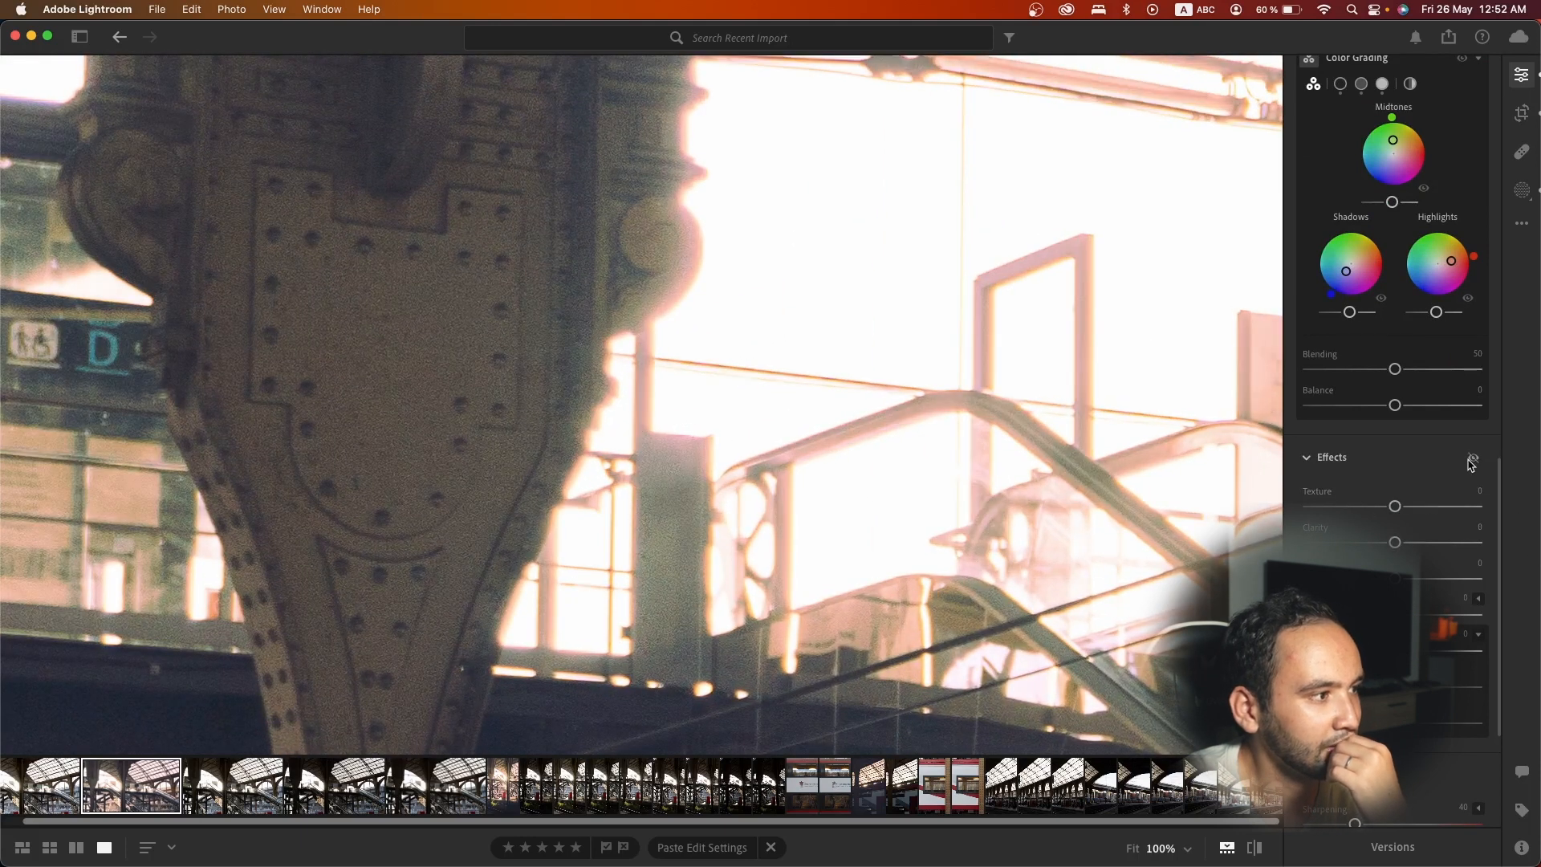
pyautogui.moveTo(1409, 509); pyautogui.dragTo(1469, 510)
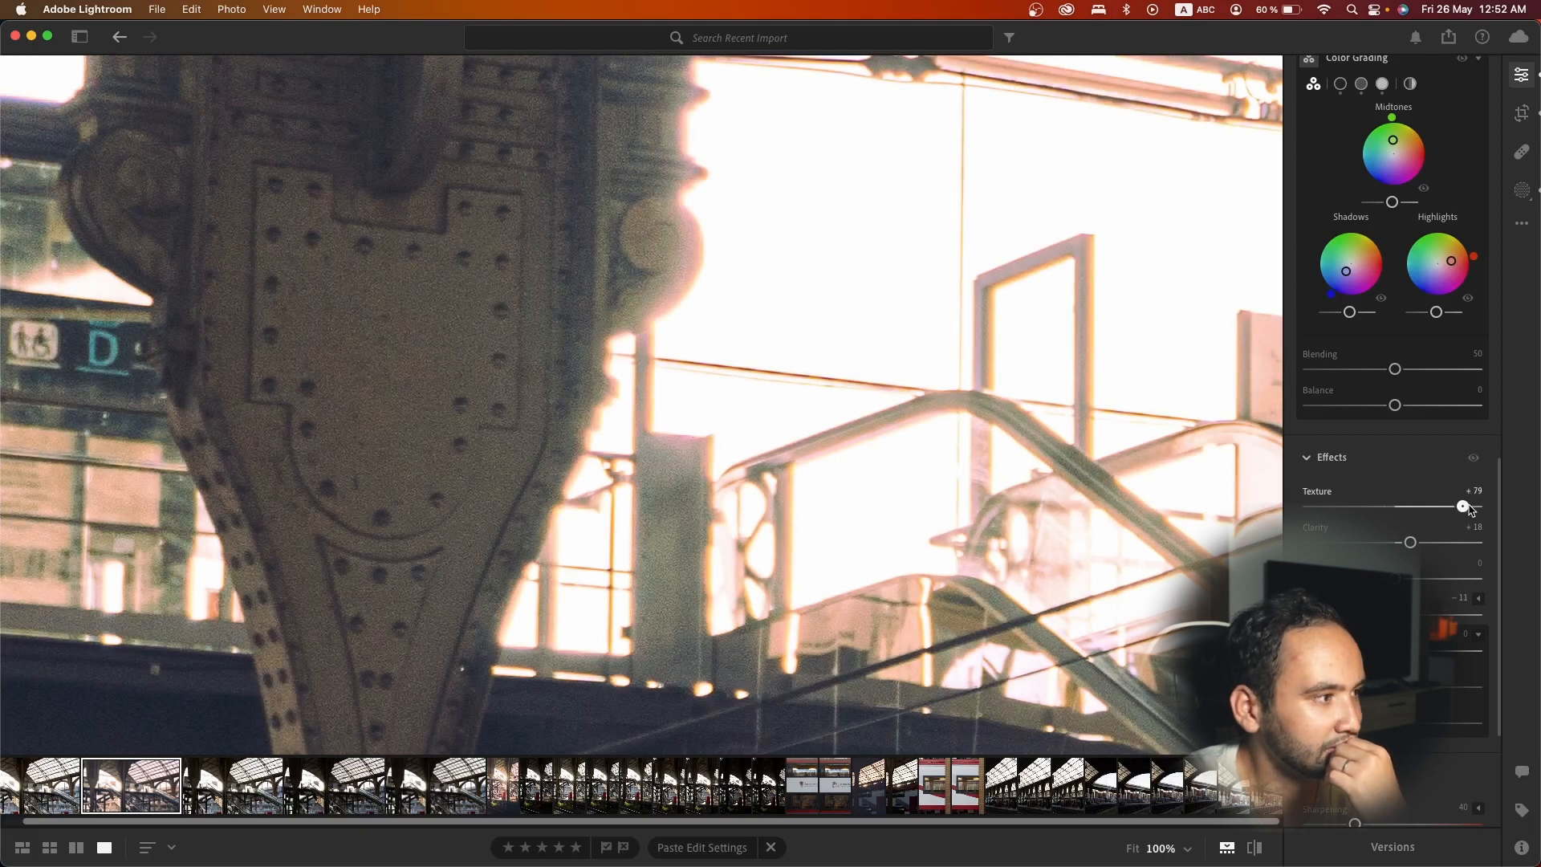
pyautogui.click(1058, 463)
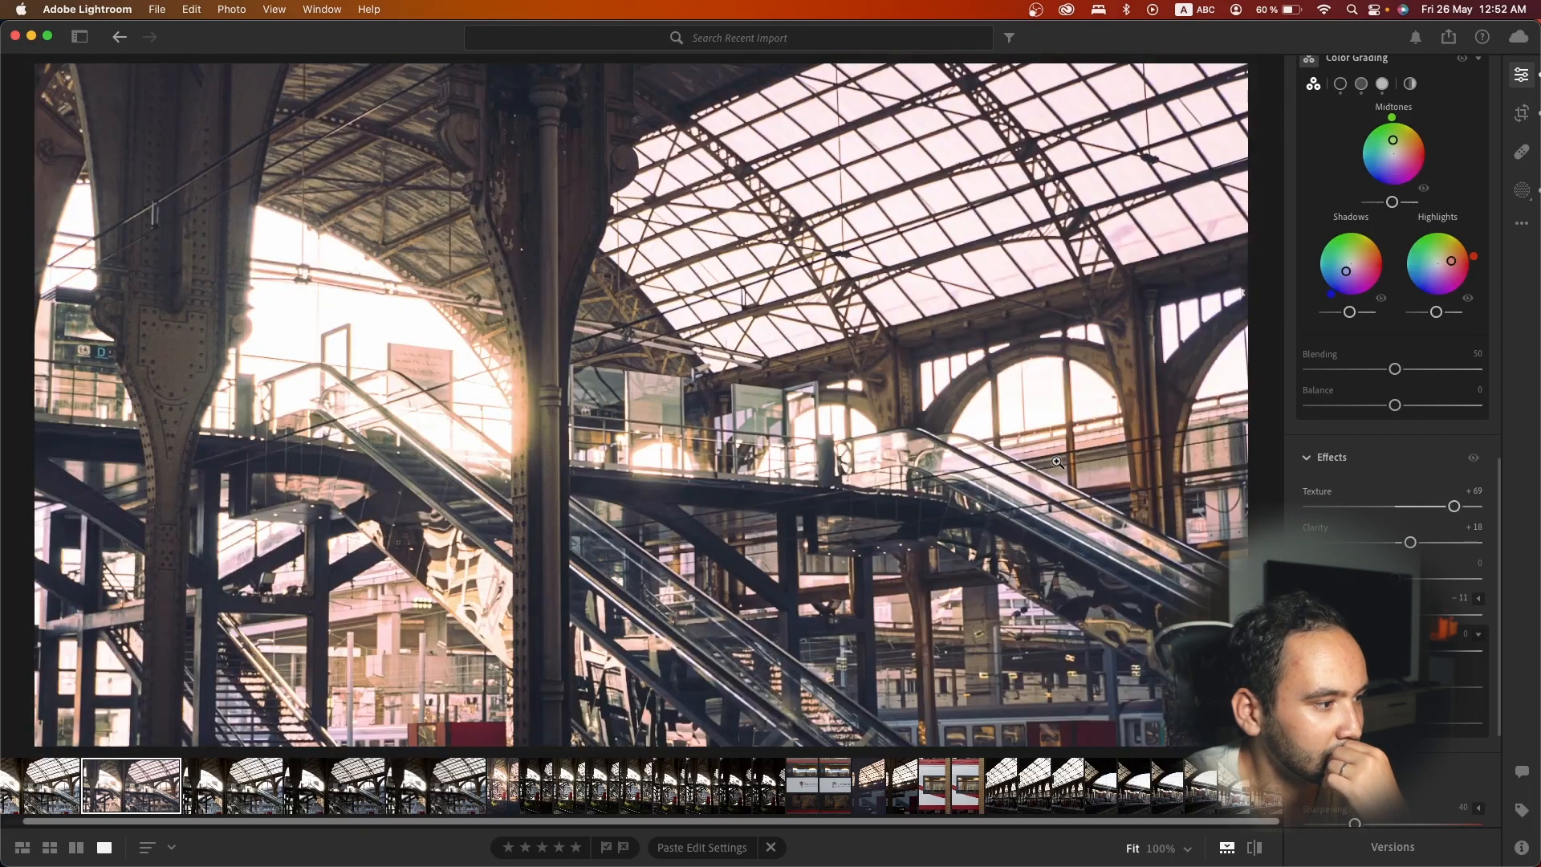
pyautogui.click(716, 464)
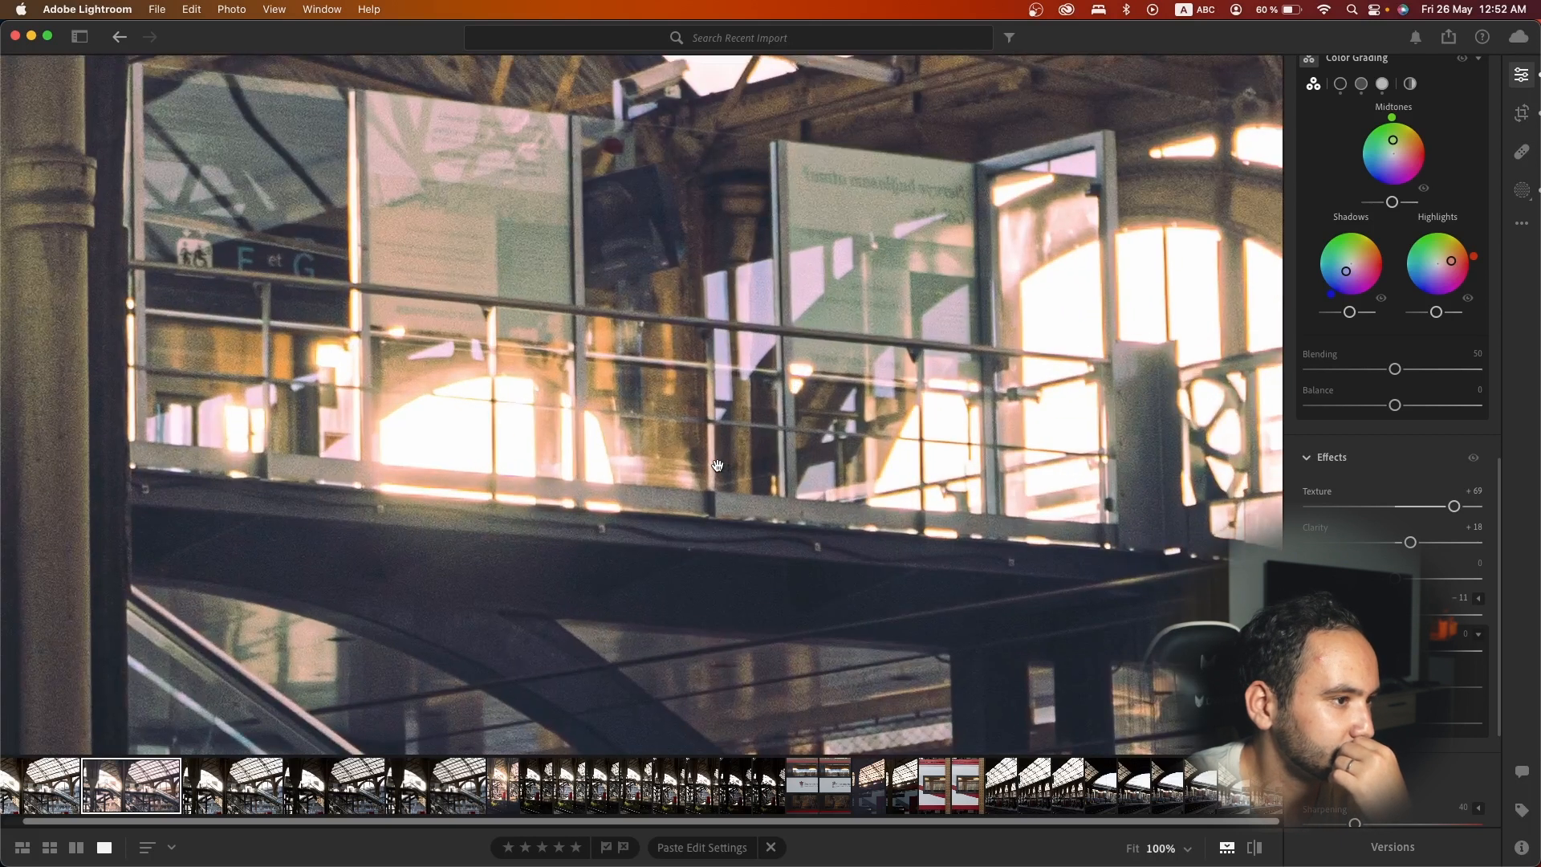
pyautogui.click(795, 459)
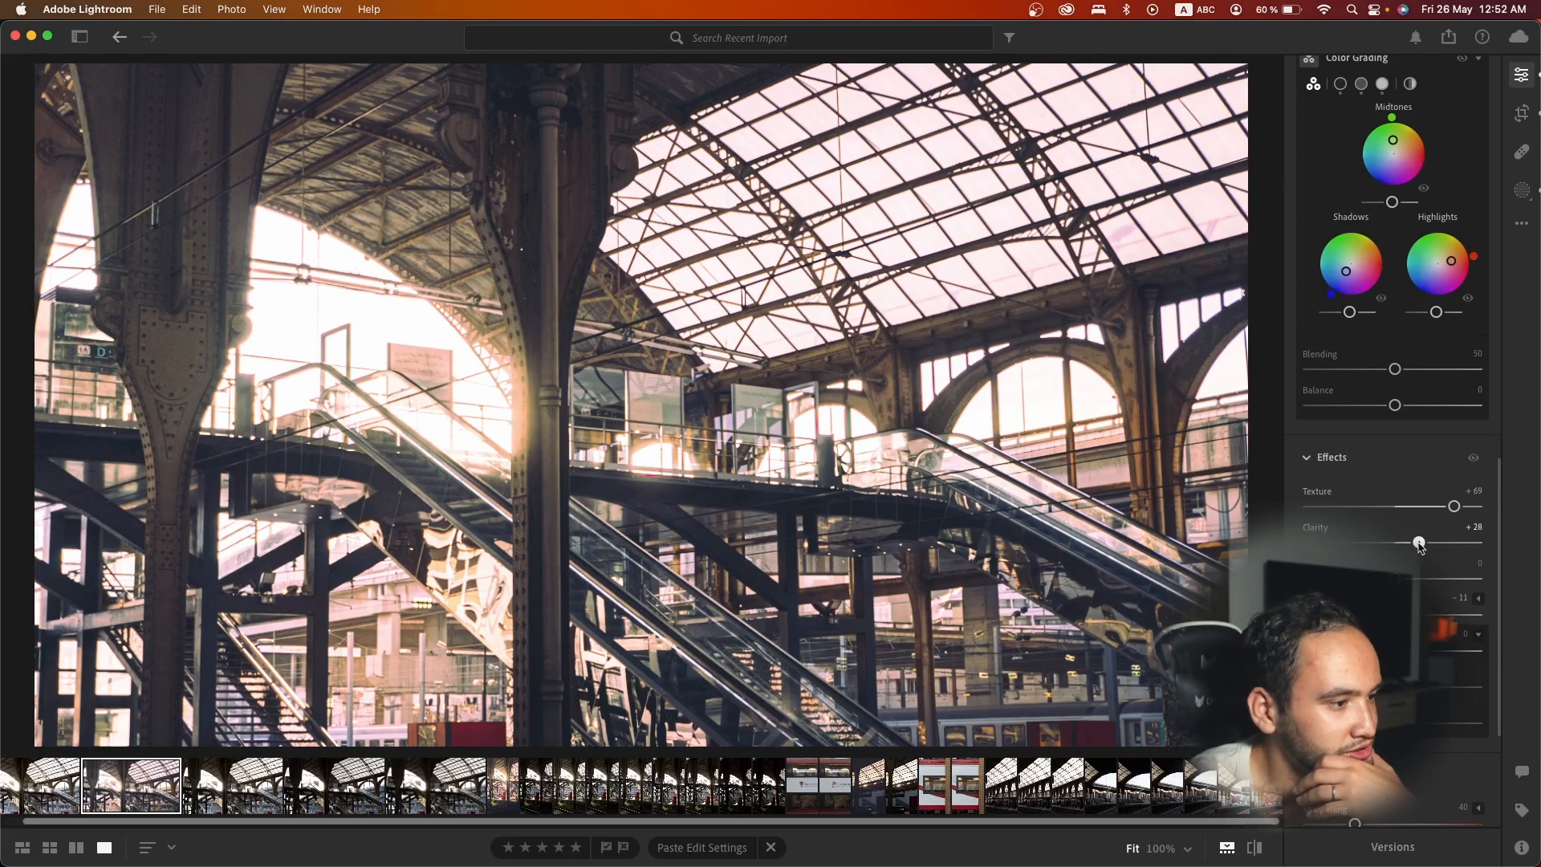
pyautogui.moveTo(1411, 543); pyautogui.dragTo(1451, 507)
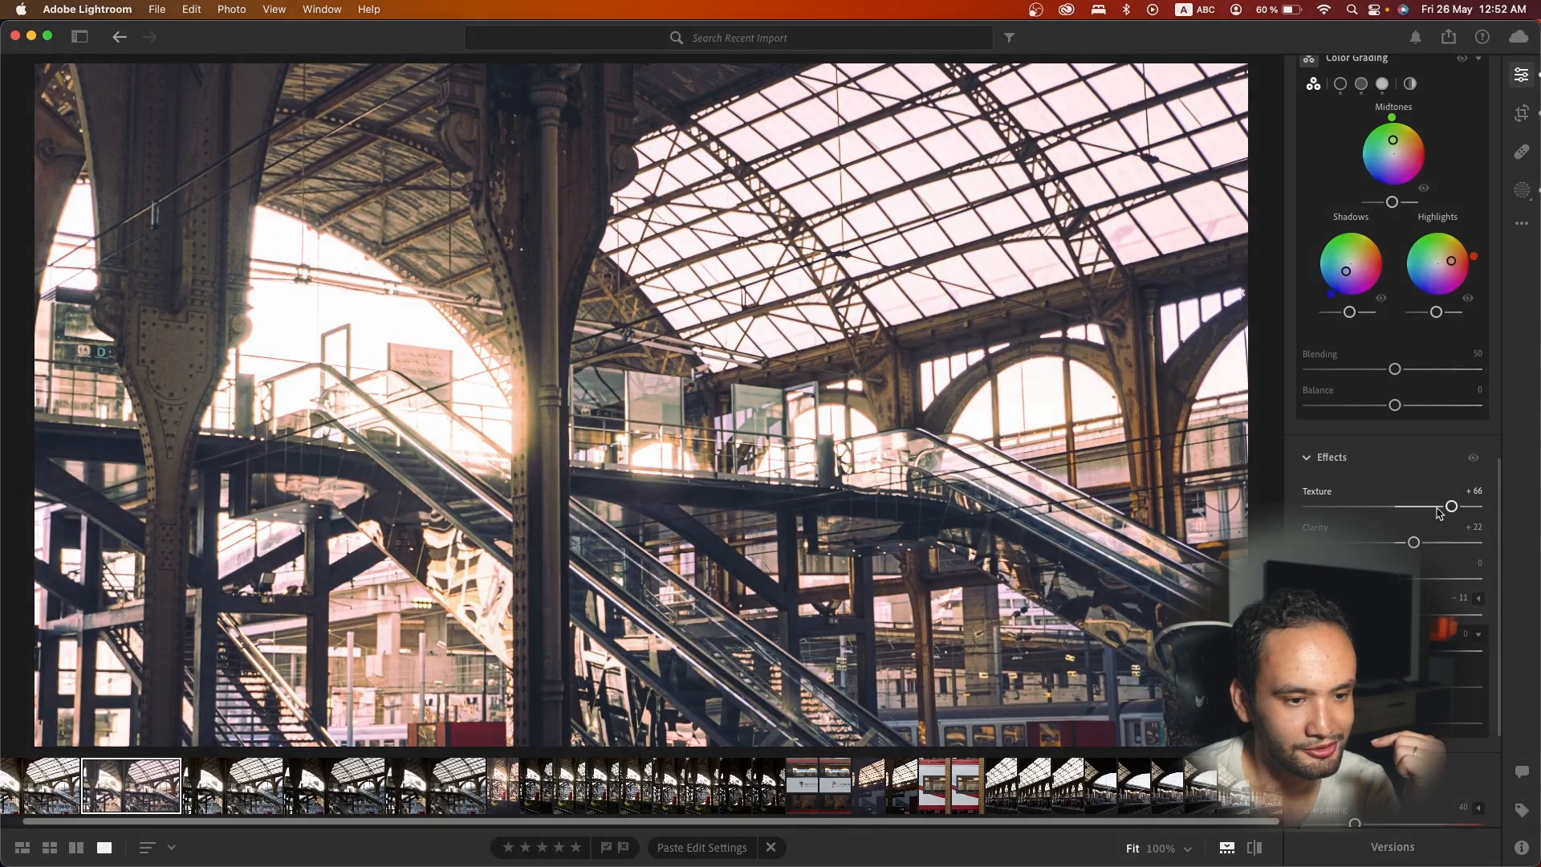
# - Try Texture and Clarity at +100 with Dehaze at -100 and -22, and undo these changes
pyautogui.moveTo(1416, 543); pyautogui.dragTo(1485, 508)
pyautogui.moveTo(1395, 579); pyautogui.dragTo(1145, 585)
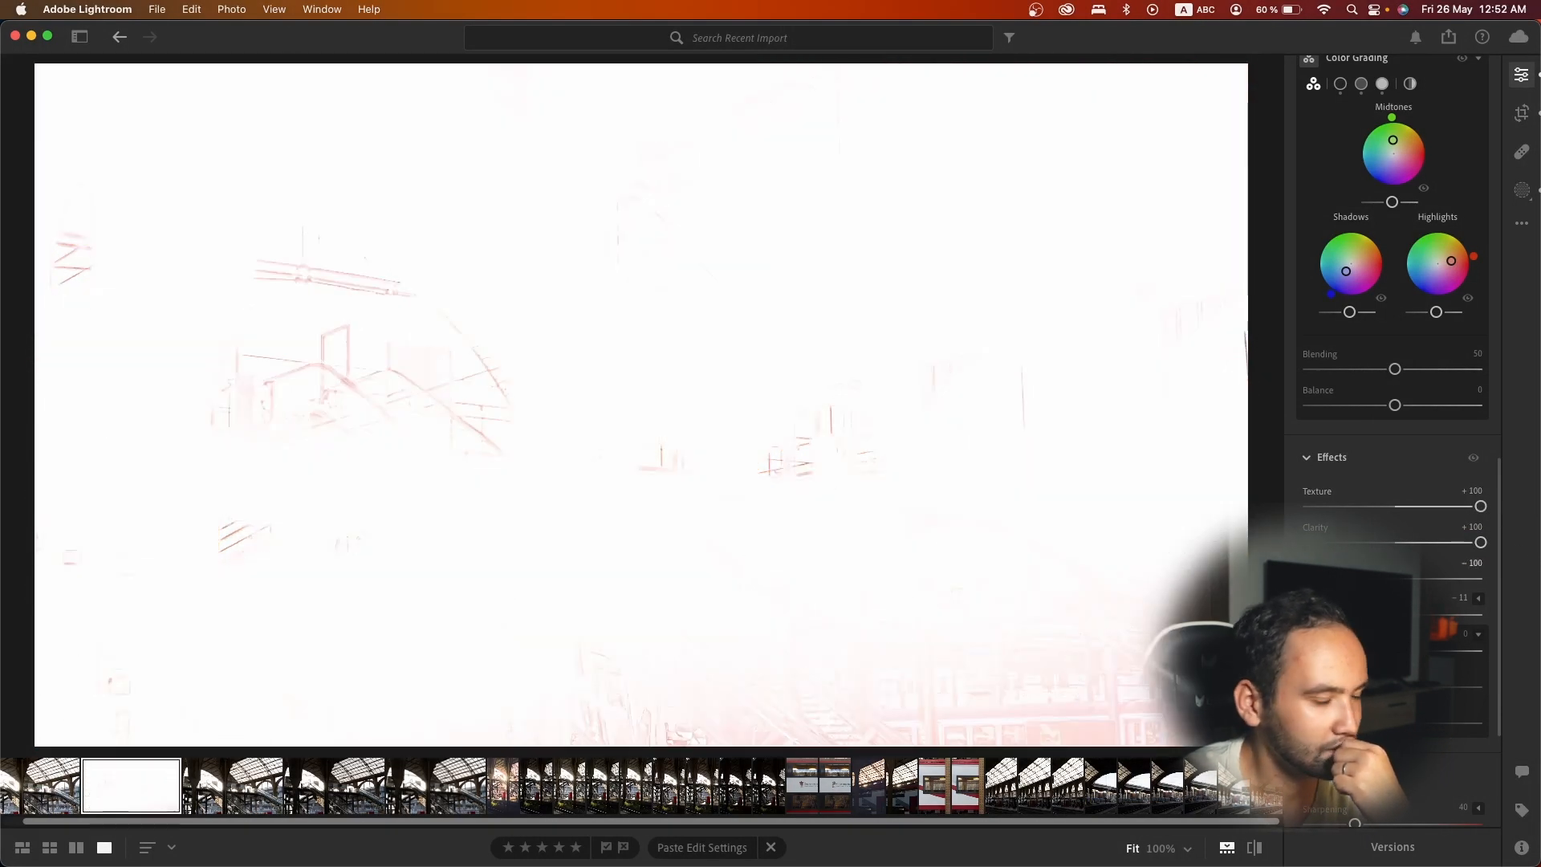
pyautogui.moveTo(1309, 578); pyautogui.dragTo(1376, 578)
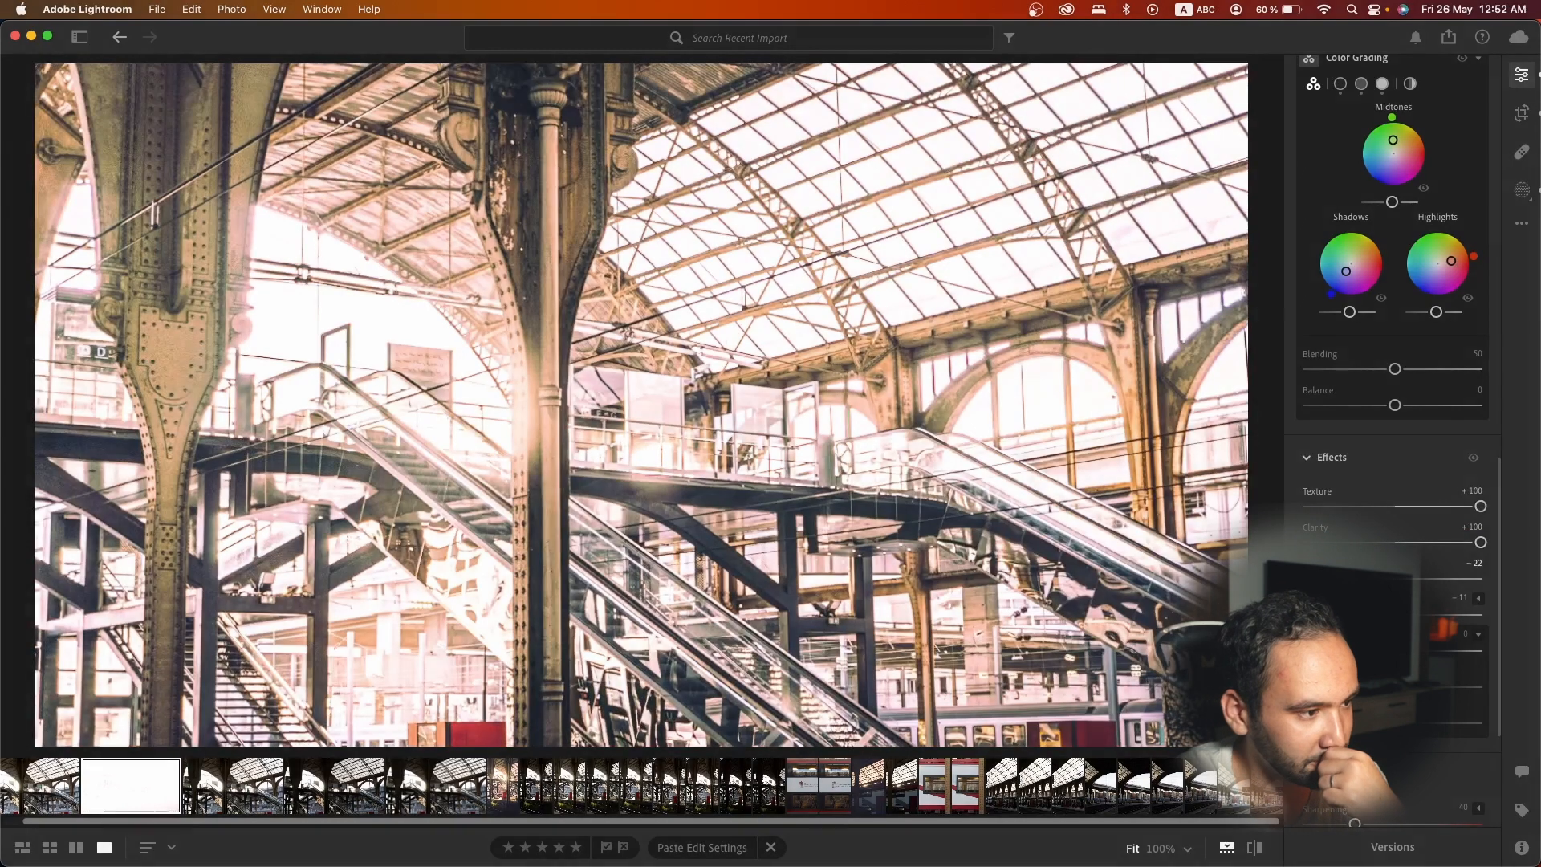
pyautogui.press('super+z')
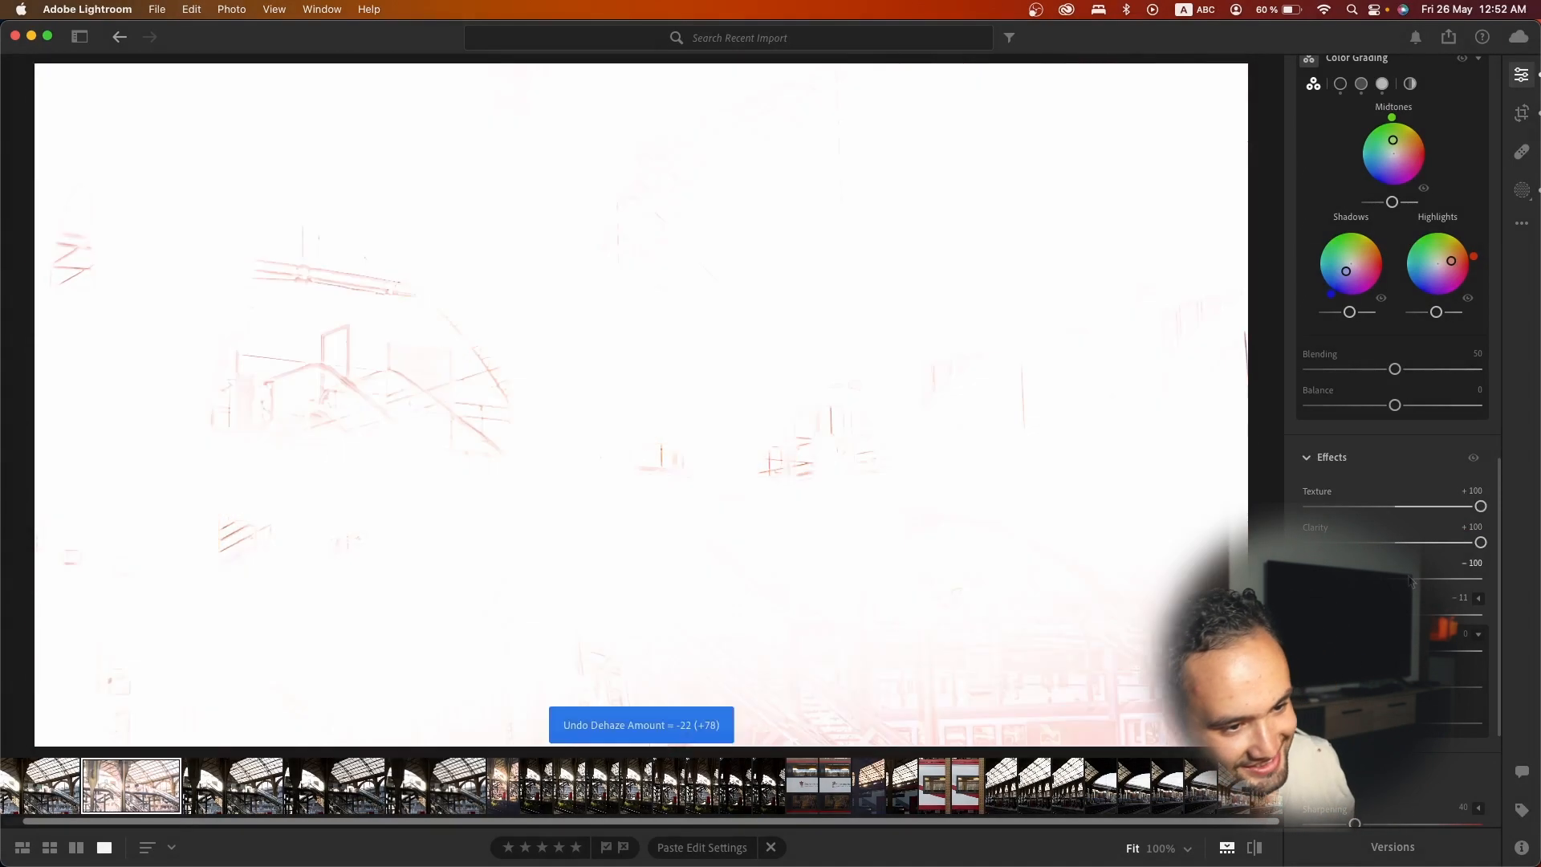
pyautogui.press('super+z')
pyautogui.press('super+z')
pyautogui.press('super+z')
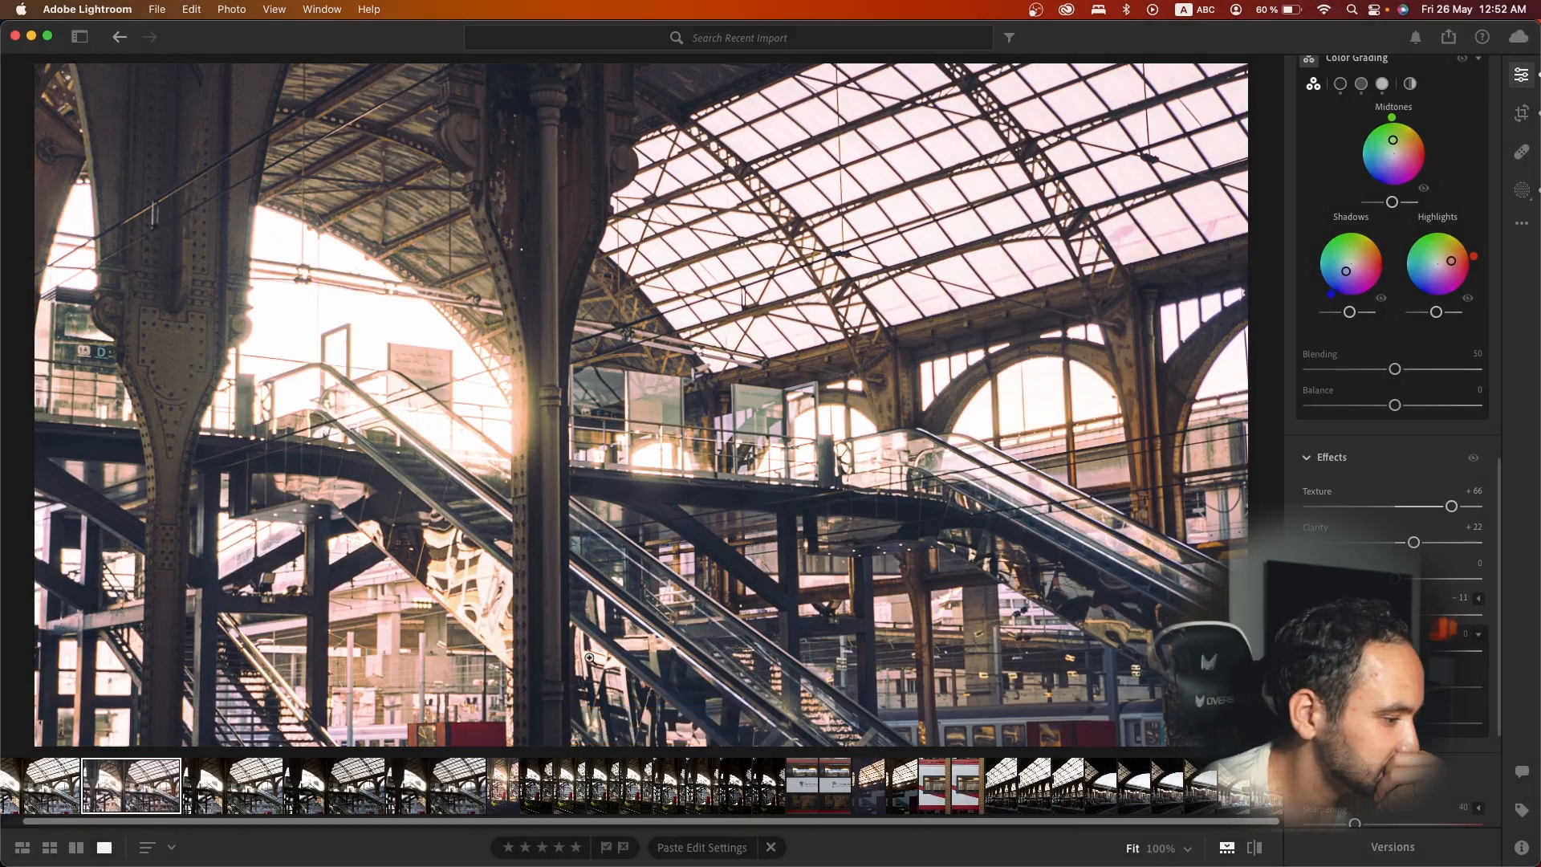
# - Open the vertical photo of the escalators with the red booth and show its masks
pyautogui.click(502, 782)
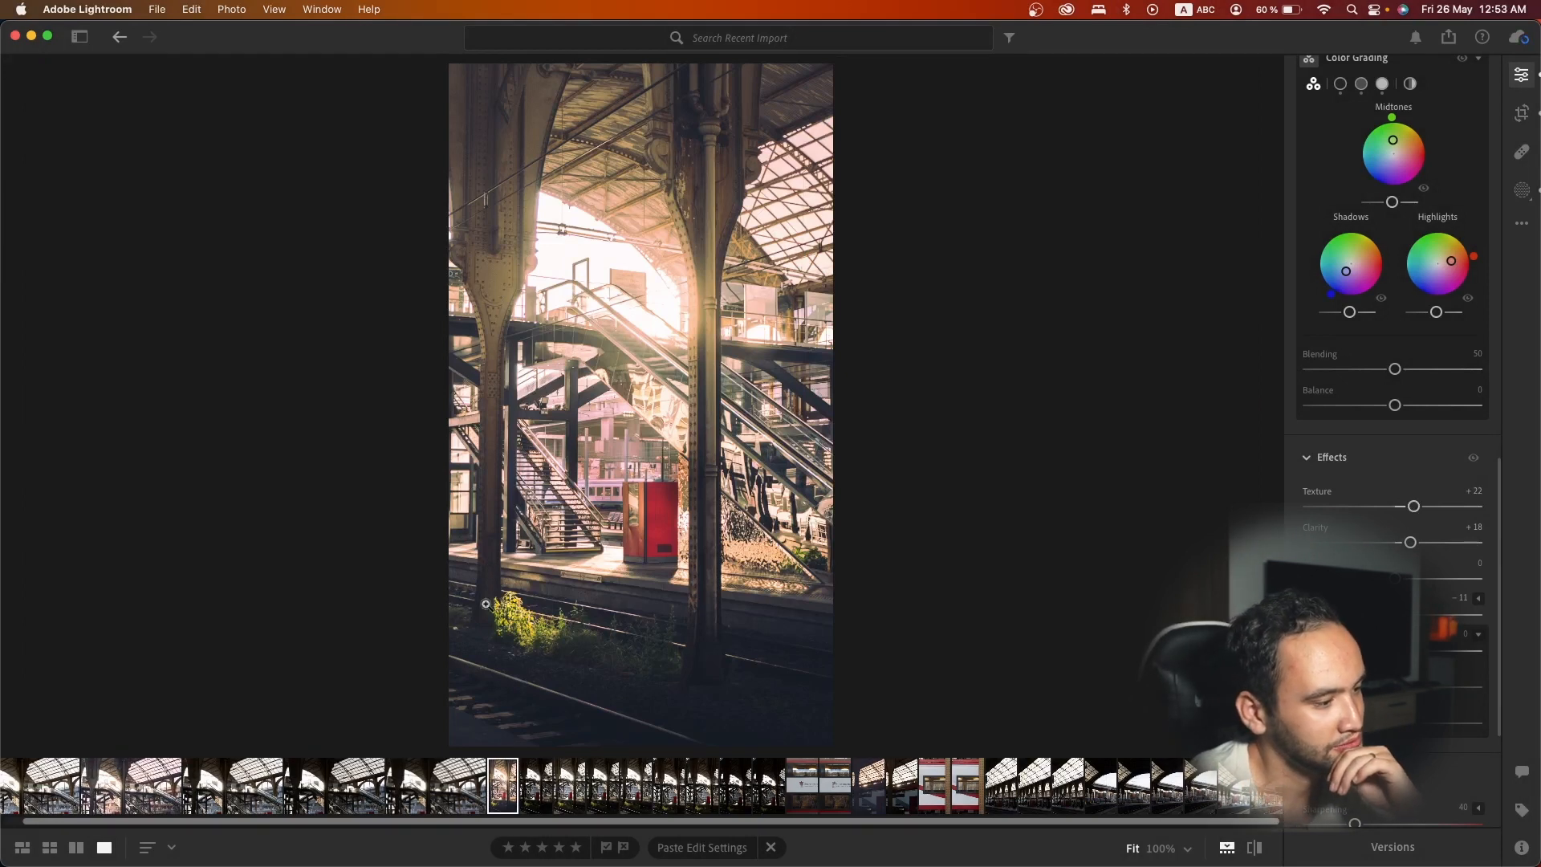
pyautogui.click(1522, 223)
pyautogui.click(1520, 190)
pyautogui.click(1516, 189)
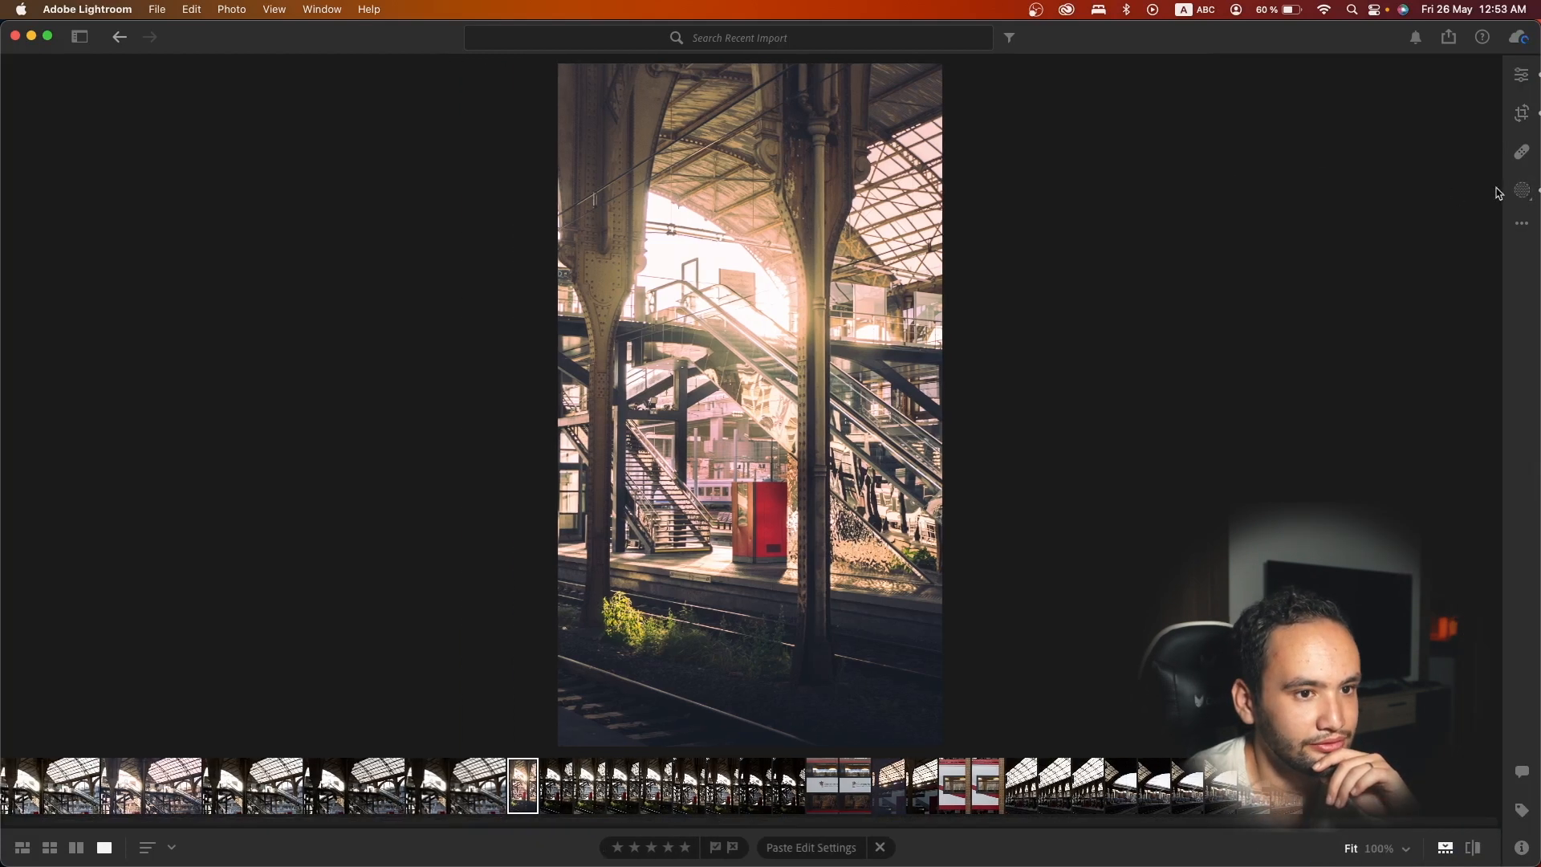
pyautogui.click(1520, 190)
# - Add a linear gradient mask running diagonally from the photo's lower left corner towards the red booth, and set its Exposure to -0.68
pyautogui.click(1246, 93)
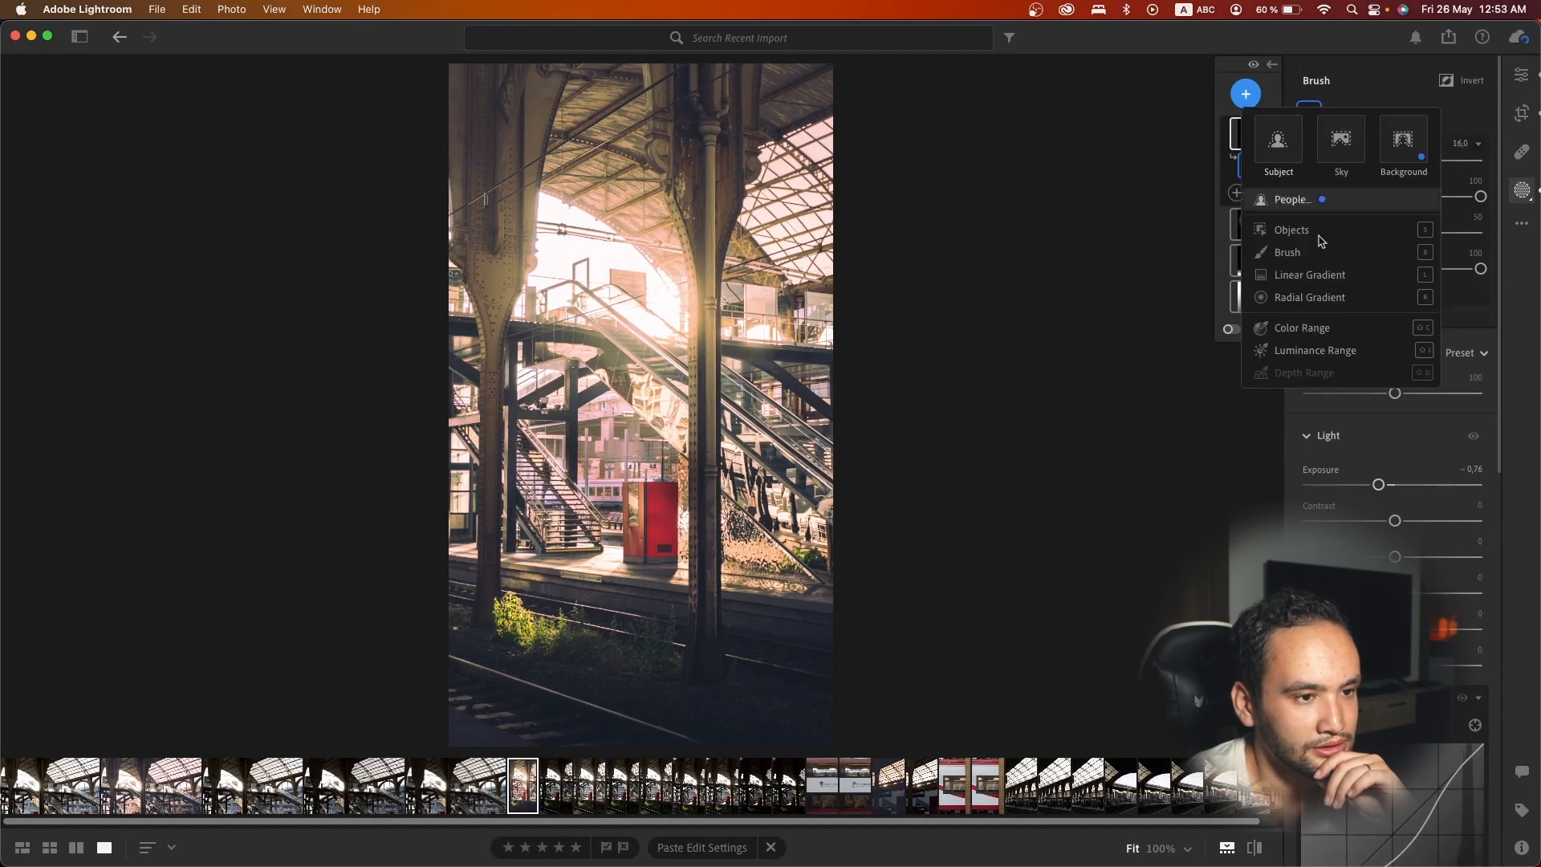
pyautogui.click(1310, 274)
pyautogui.moveTo(408, 659); pyautogui.dragTo(633, 483)
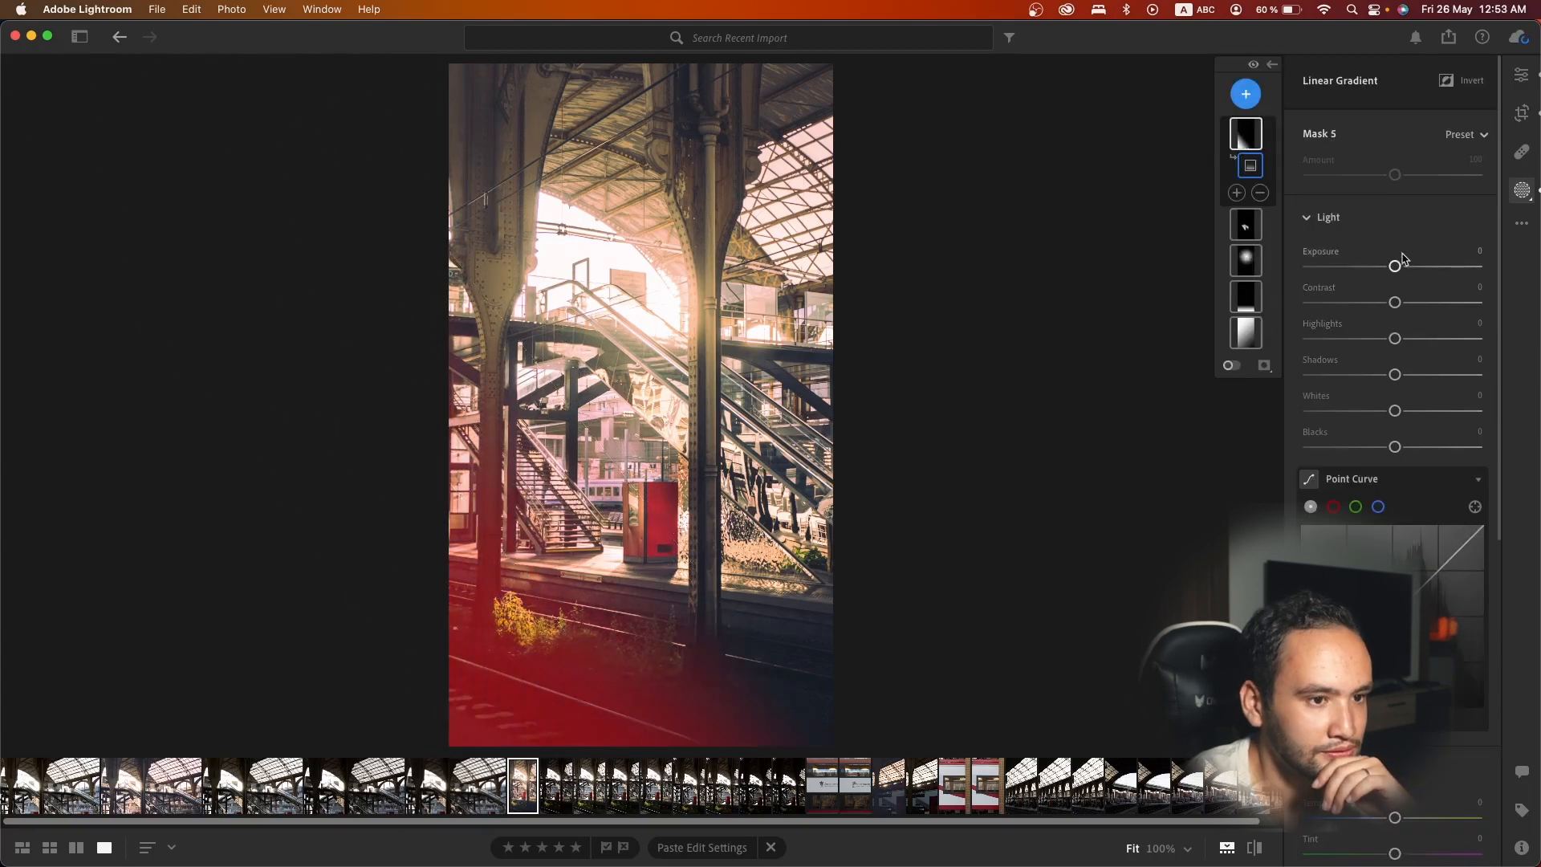
pyautogui.moveTo(1398, 264); pyautogui.dragTo(1382, 266)
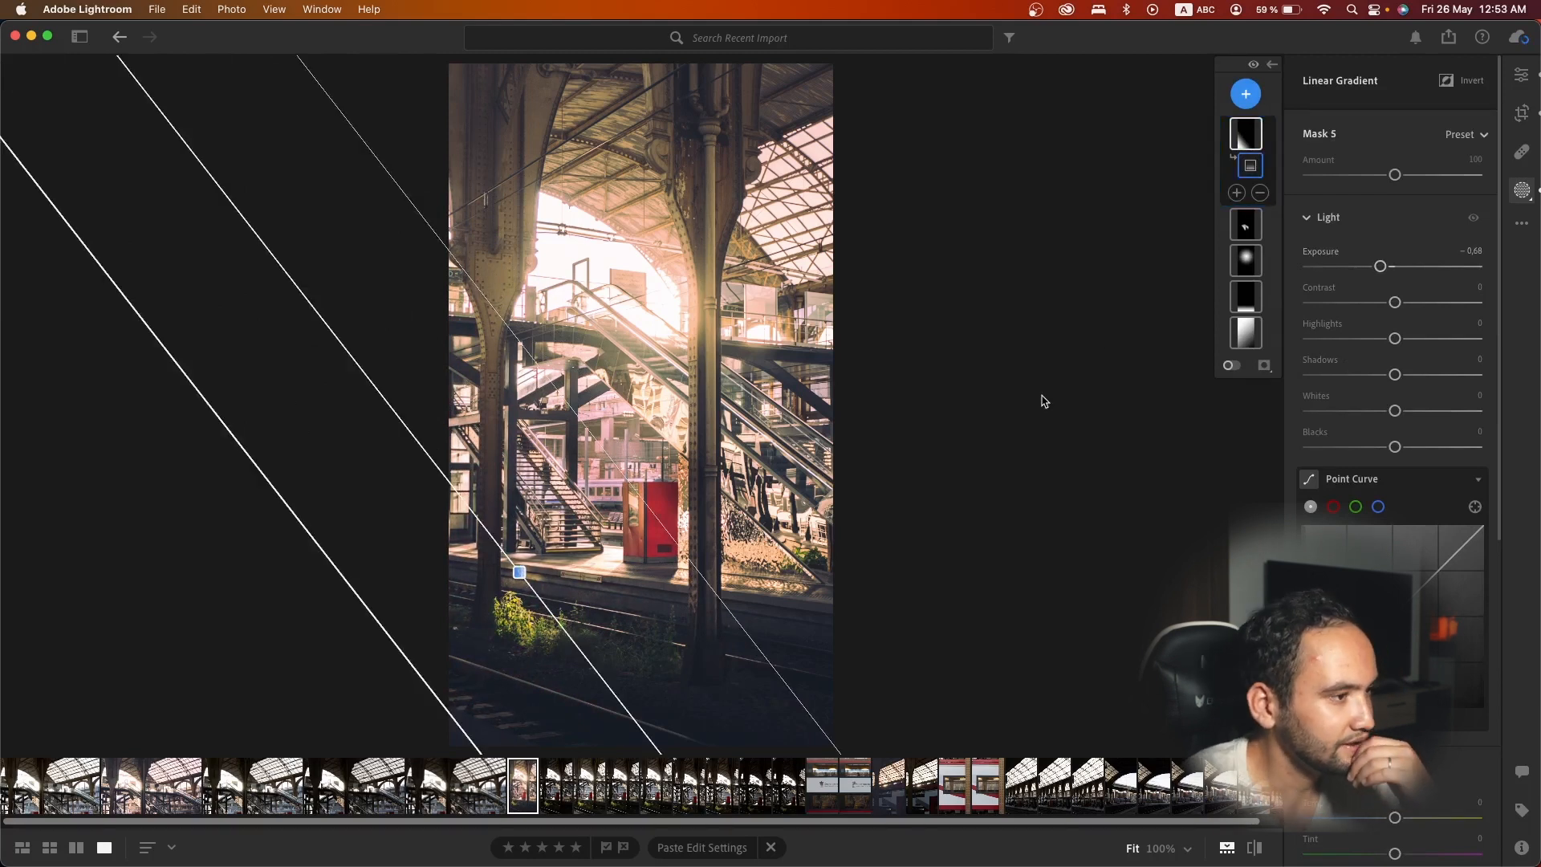
pyautogui.scroll(-6, 1424, 553)
pyautogui.scroll(6, 1424, 557)
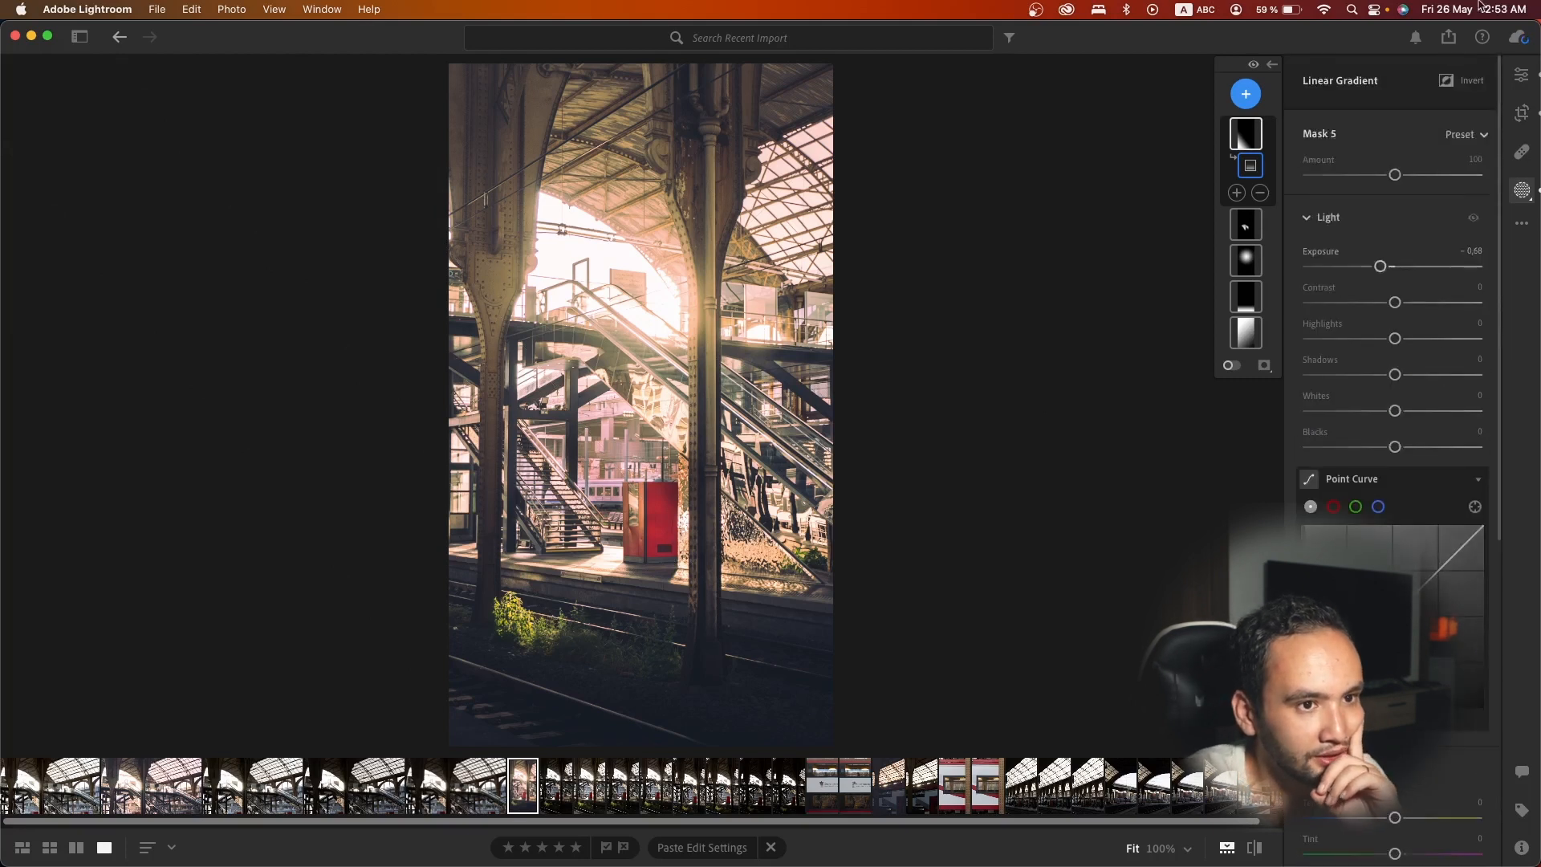
# - Set the Saturation of the reds to +50 in the Color Mixer and check the red booth in close-up
pyautogui.click(1521, 74)
pyautogui.scroll(-3, 1437, 321)
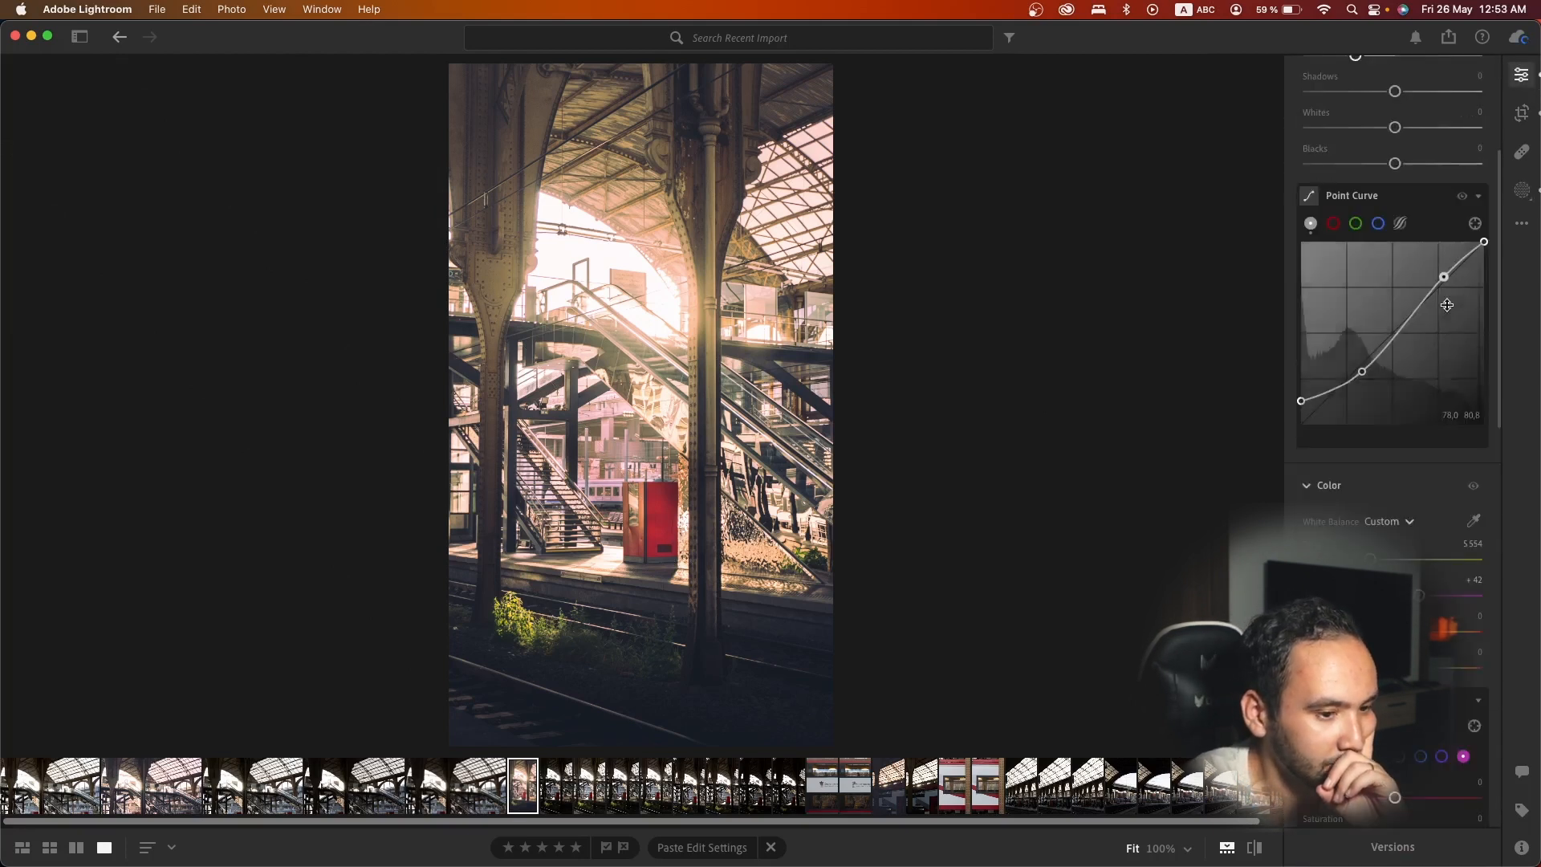
pyautogui.scroll(-5, 1446, 305)
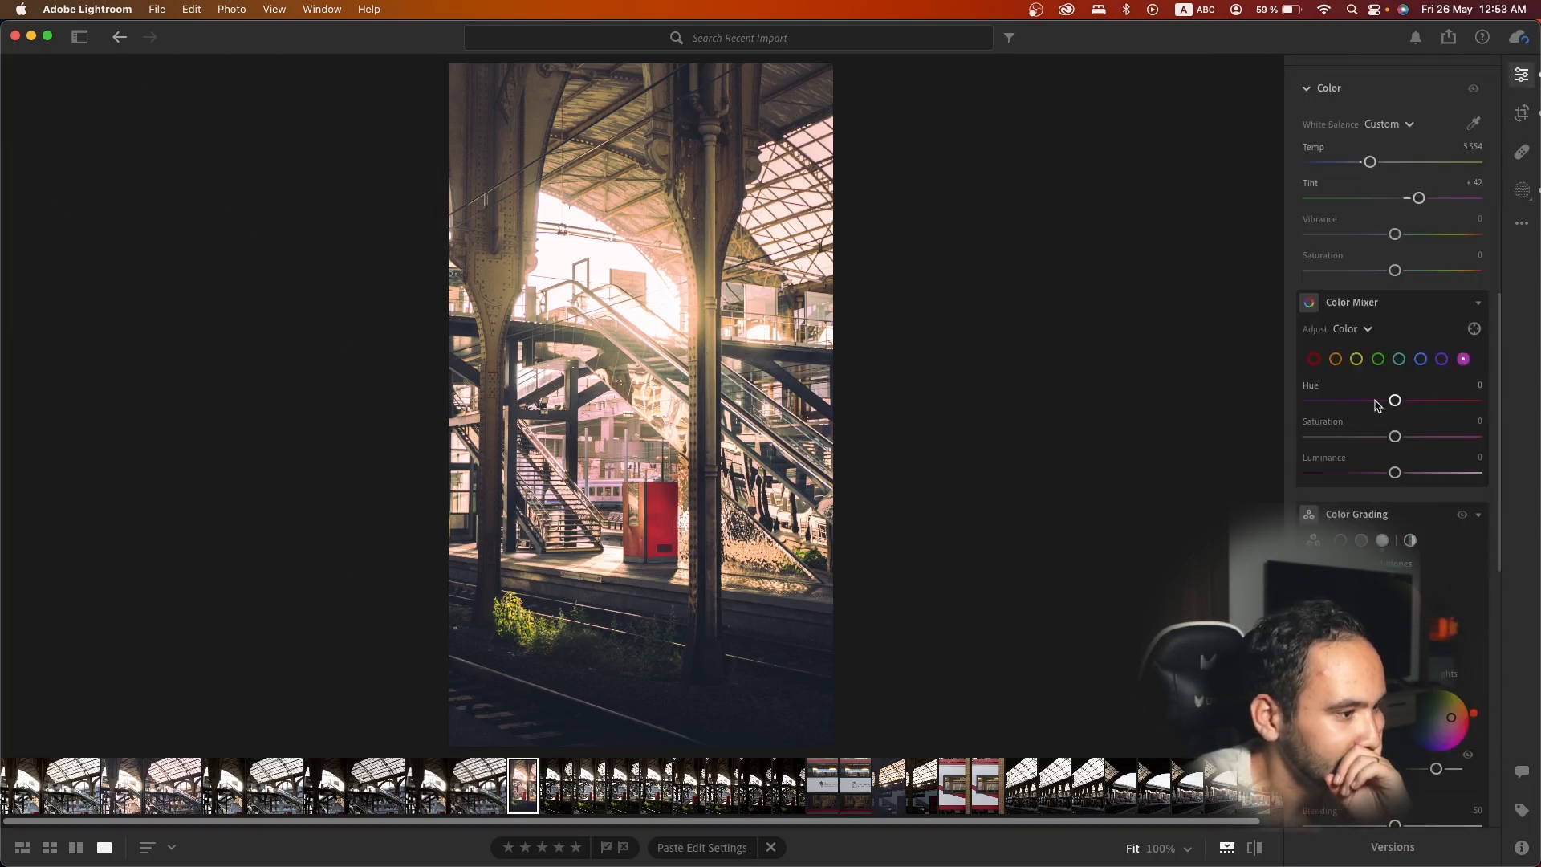
pyautogui.click(1314, 359)
pyautogui.moveTo(1395, 437); pyautogui.dragTo(1433, 435)
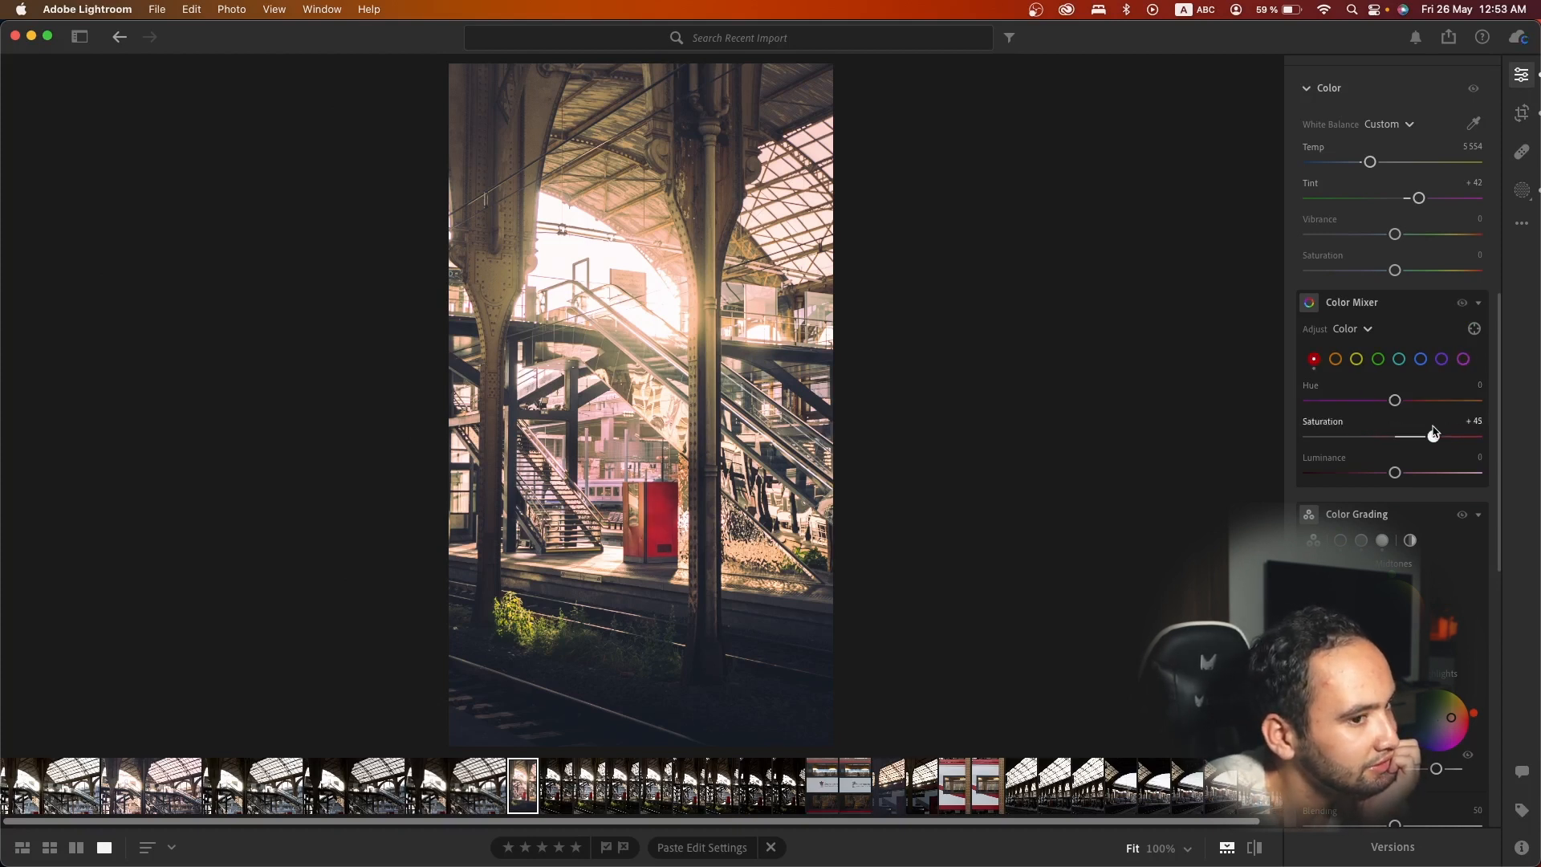
pyautogui.click(646, 509)
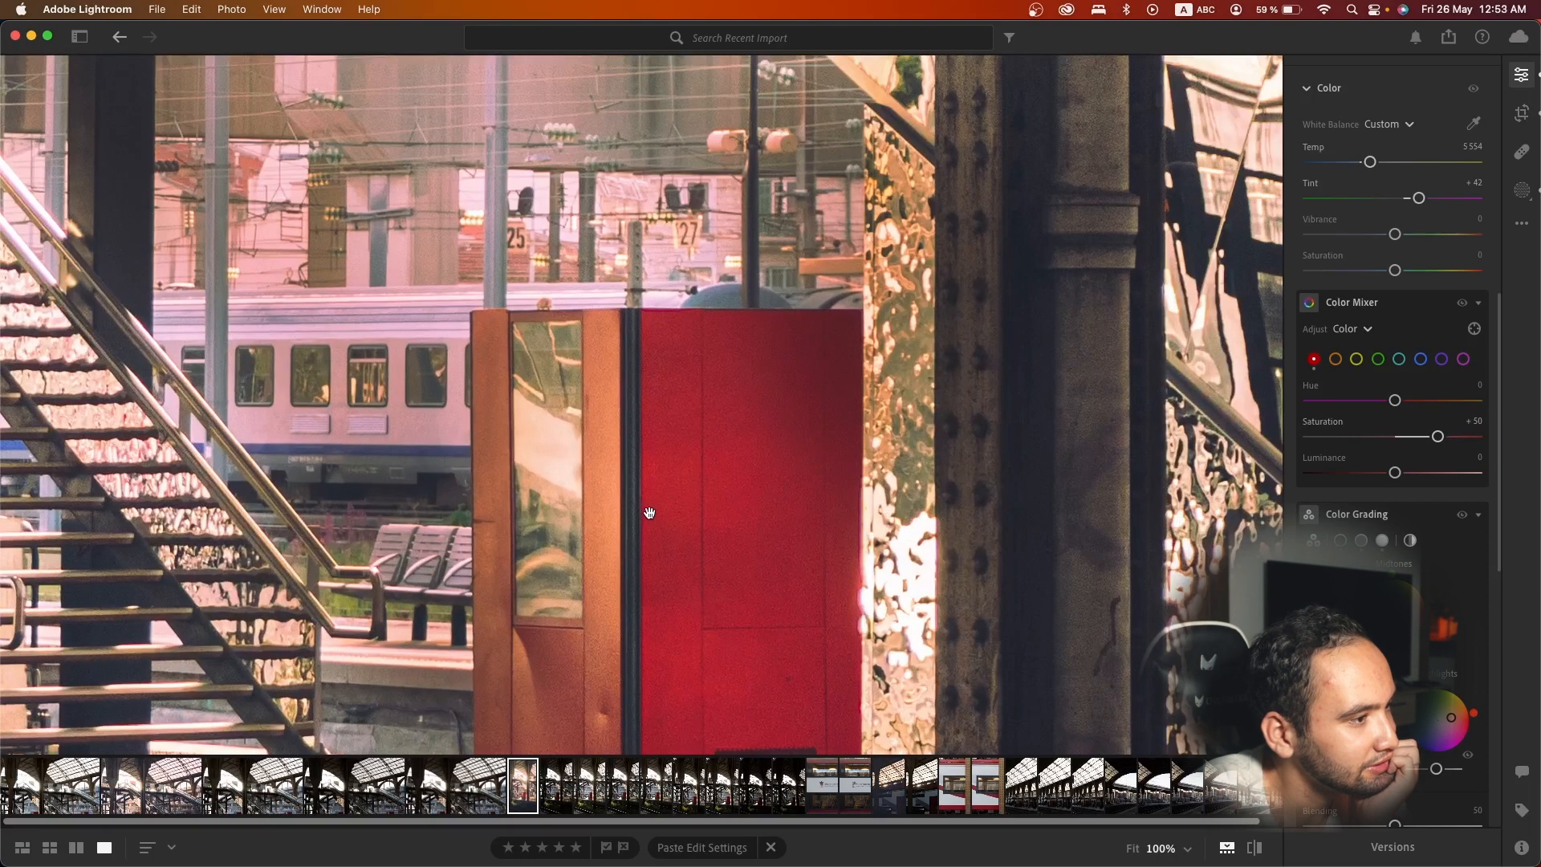
pyautogui.click(646, 509)
# - Slightly raise the Saturation of the yellows in the Color Mixer and show the orange range
pyautogui.click(1356, 359)
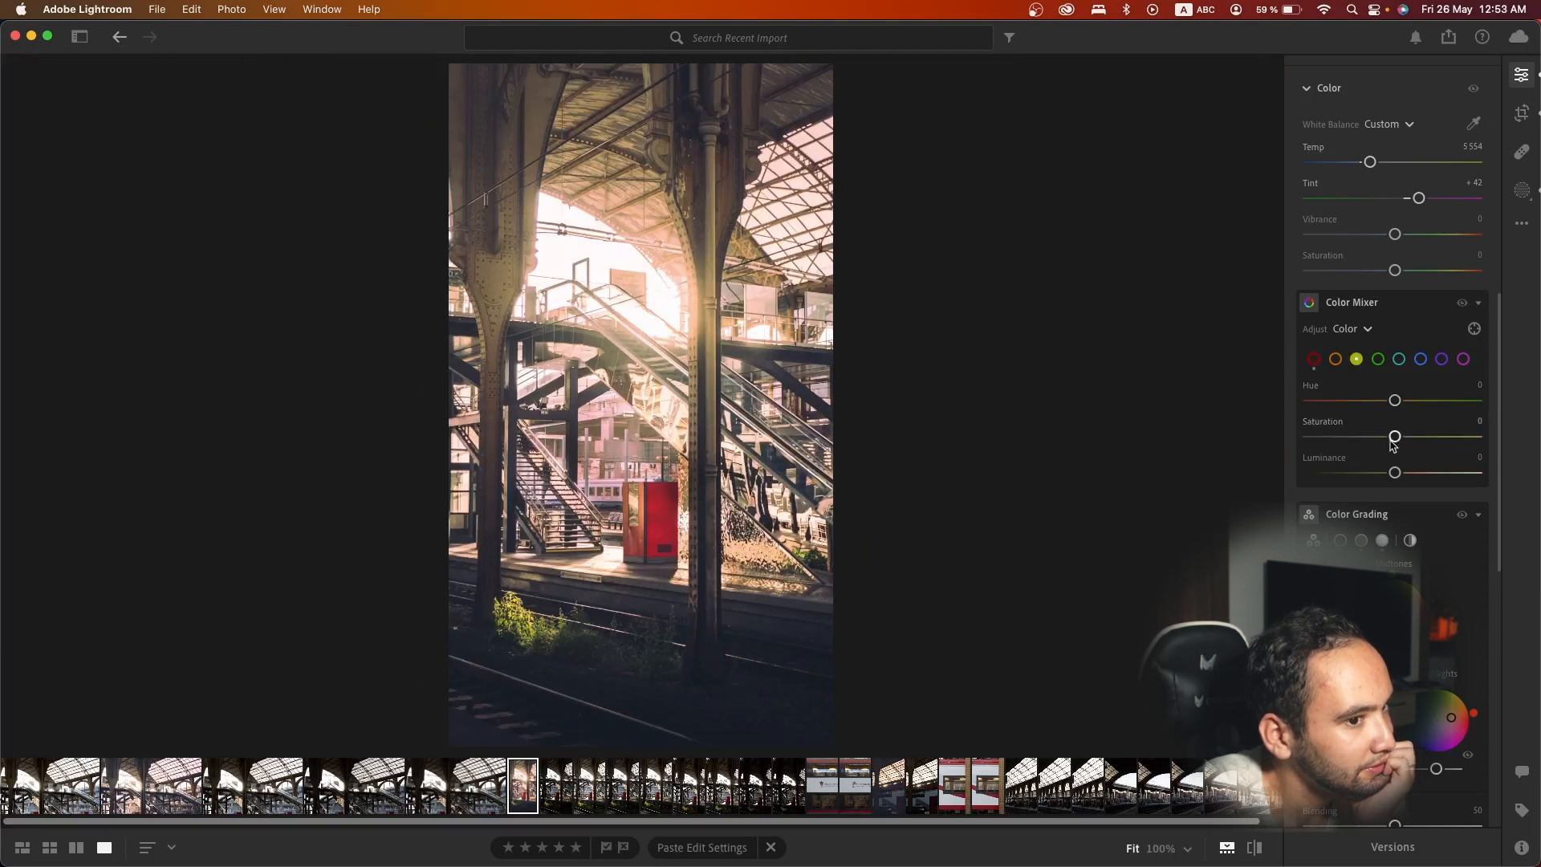
pyautogui.moveTo(1394, 436)
pyautogui.mouseDown()
pyautogui.moveTo(1359, 437)
pyautogui.moveTo(1479, 436)
pyautogui.moveTo(1240, 444)
pyautogui.moveTo(1417, 436)
pyautogui.moveTo(1398, 440)
pyautogui.mouseUp()
pyautogui.click(1335, 359)
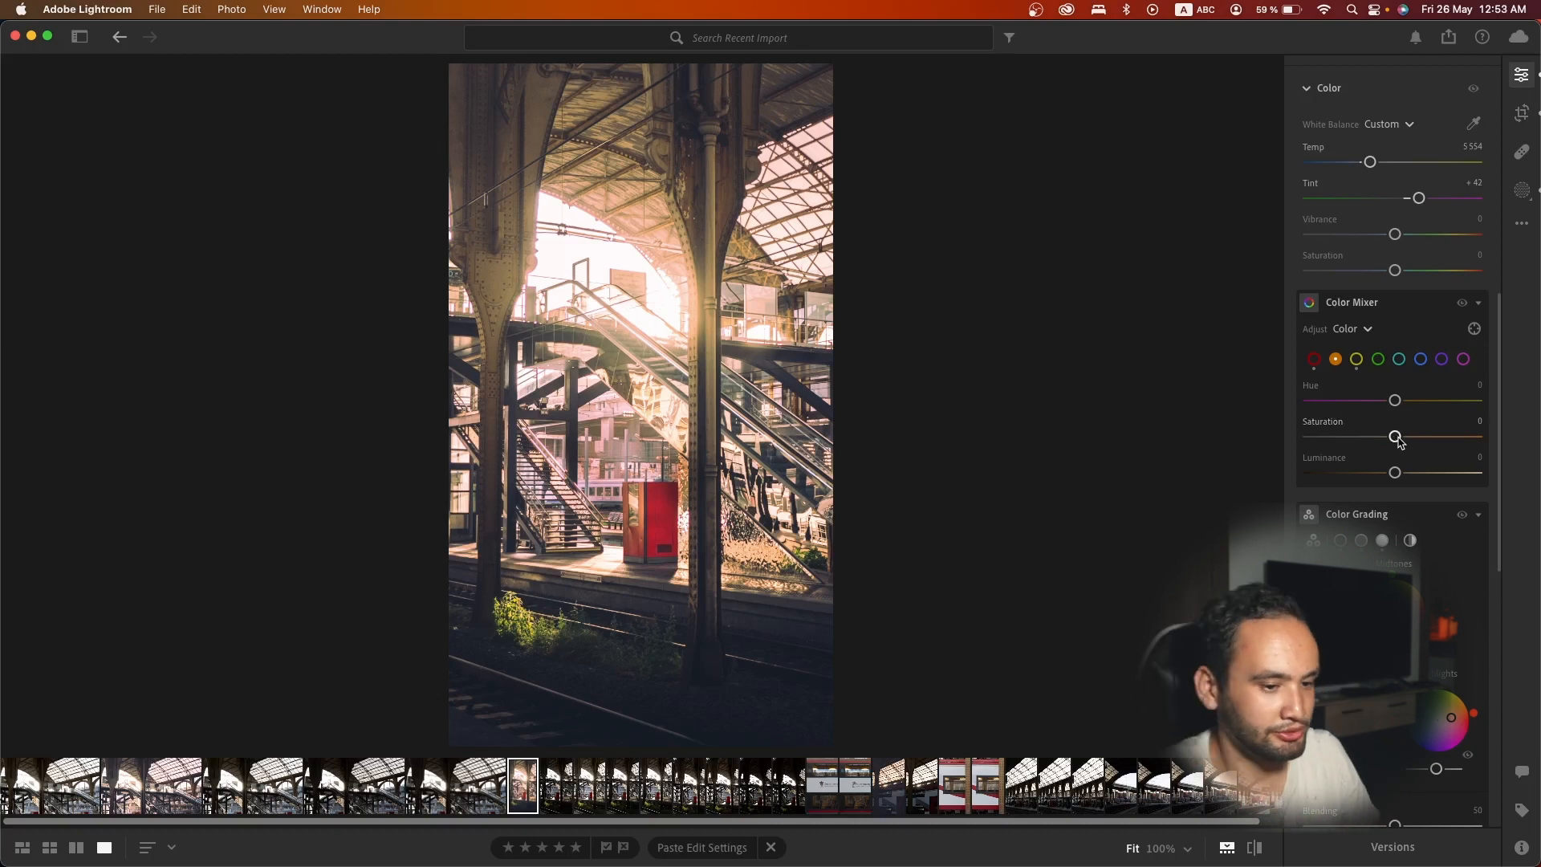
pyautogui.scroll(-8, 1398, 440)
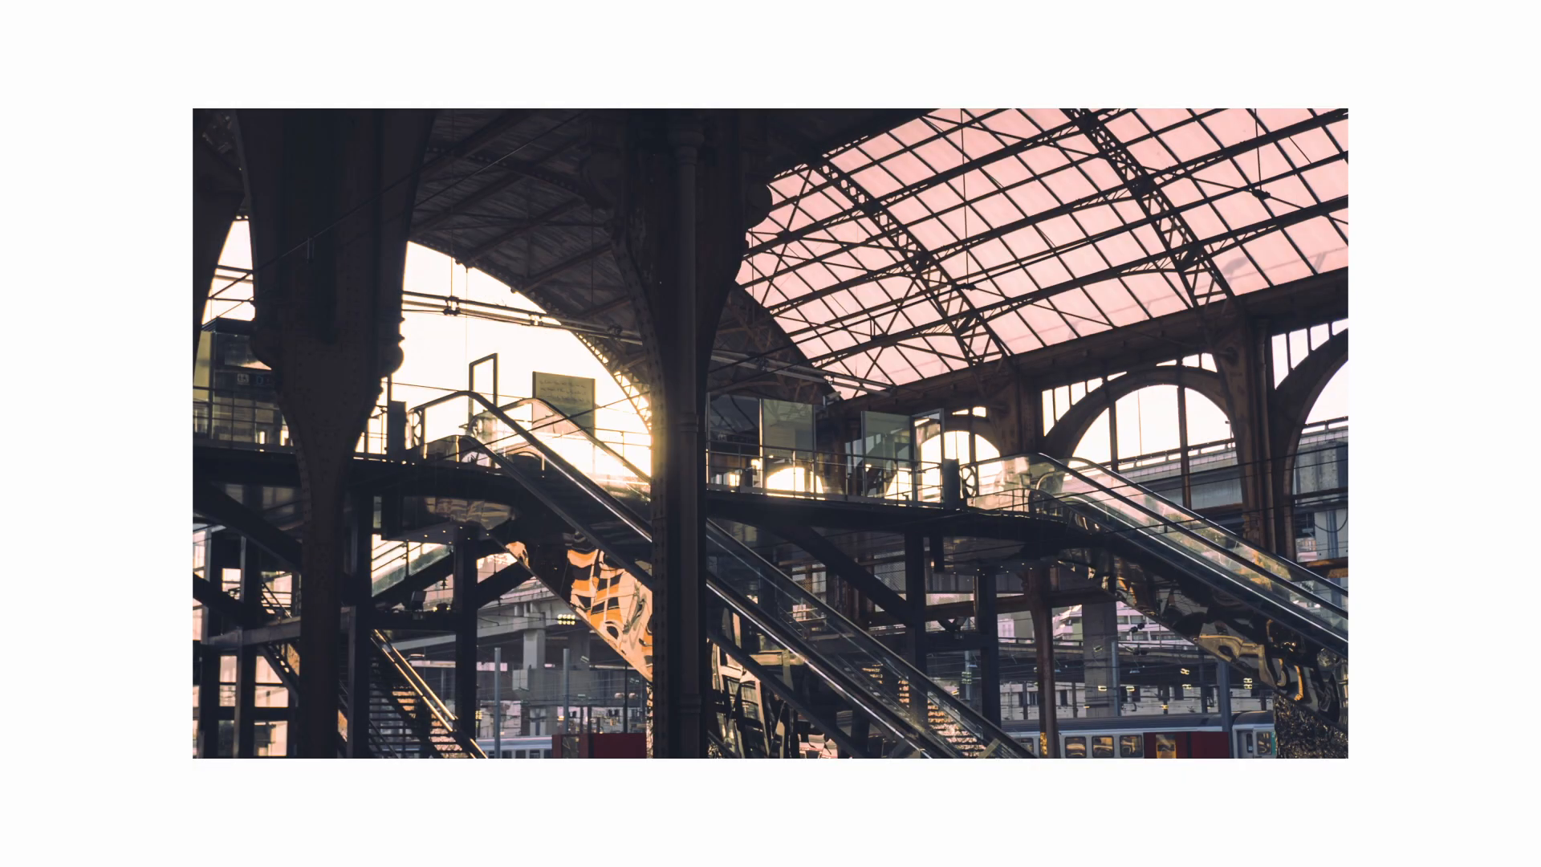